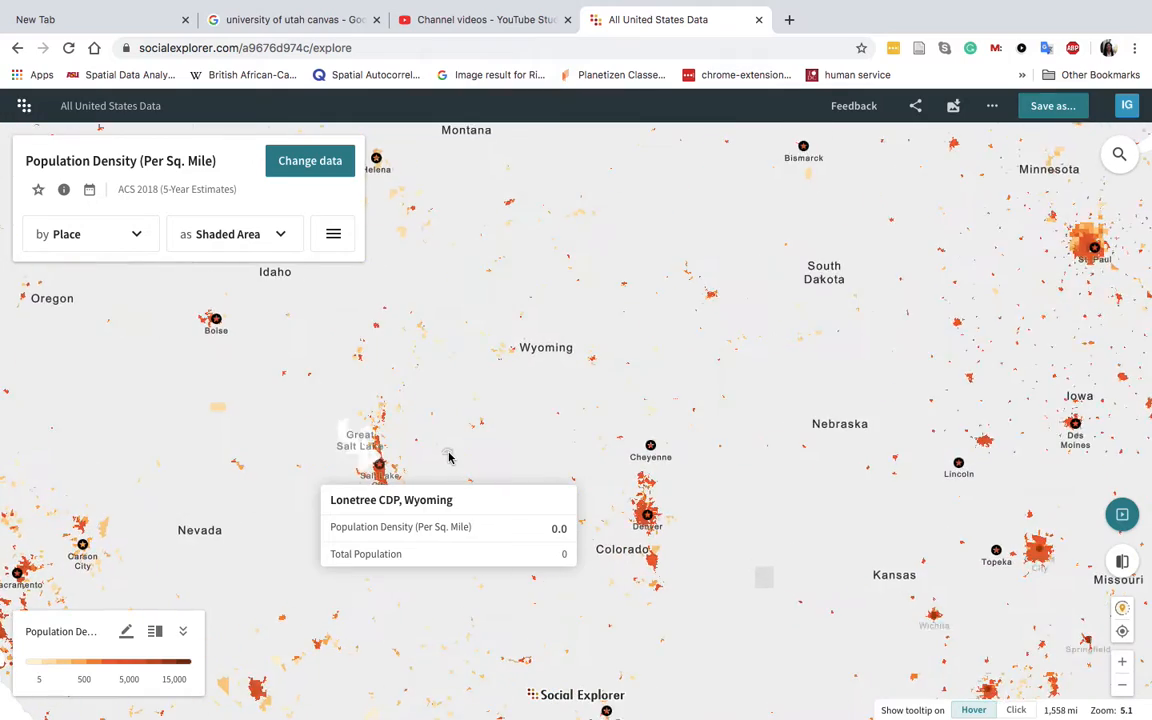
Step: Display the population density map of the Salt Lake City area by census tract
{"action": "left_click_drag", "start_coordinate": [261, 412], "coordinate": [398, 432]}
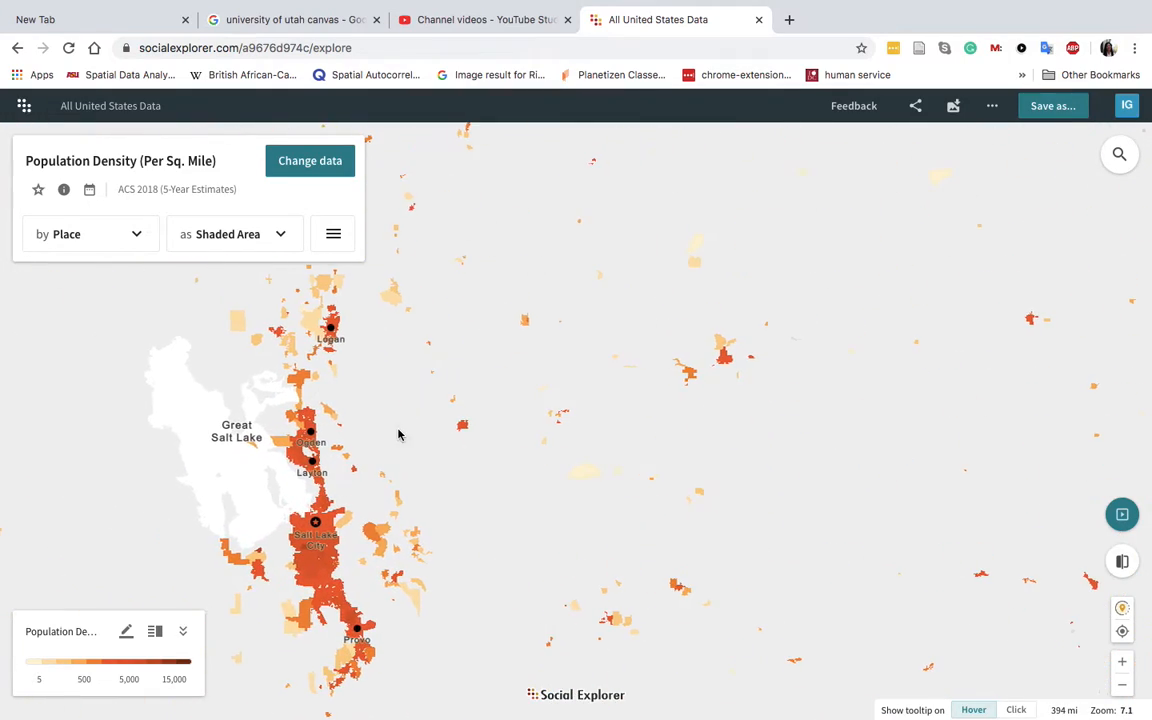
{"action": "scroll", "coordinate": [368, 419], "scroll_direction": "up", "scroll_amount": 2}
{"action": "left_click_drag", "start_coordinate": [294, 444], "coordinate": [350, 452]}
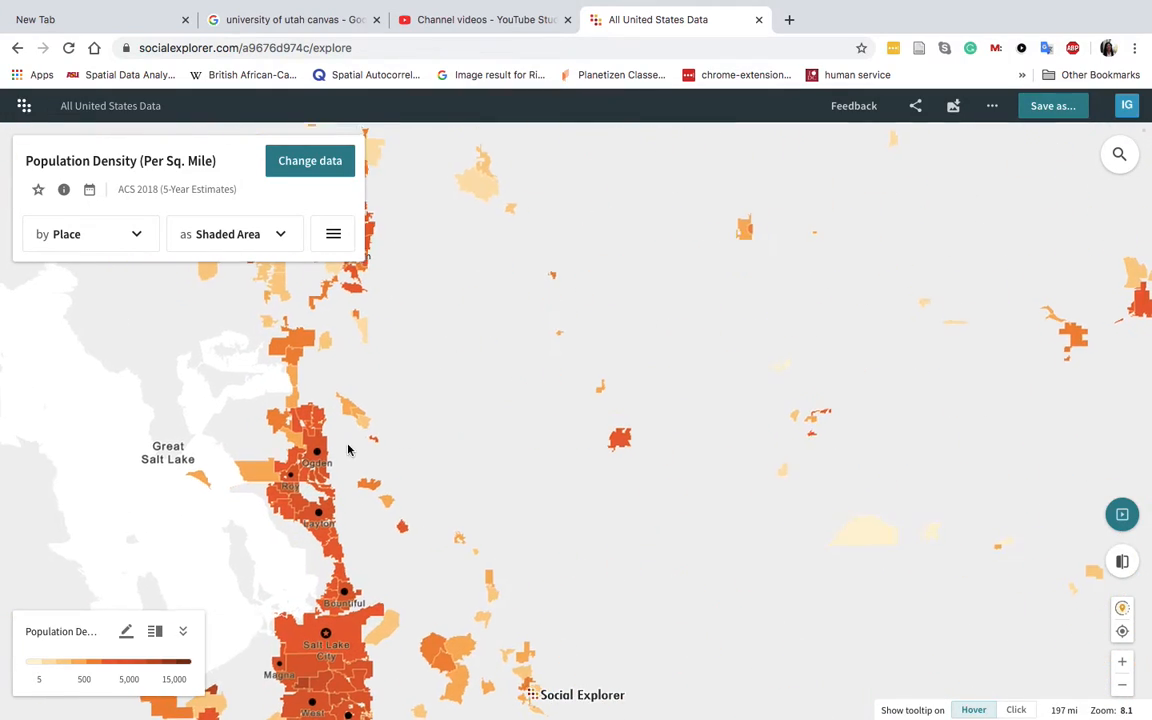
{"action": "scroll", "coordinate": [345, 478], "scroll_direction": "up", "scroll_amount": 2}
{"action": "left_click_drag", "start_coordinate": [360, 587], "coordinate": [370, 321]}
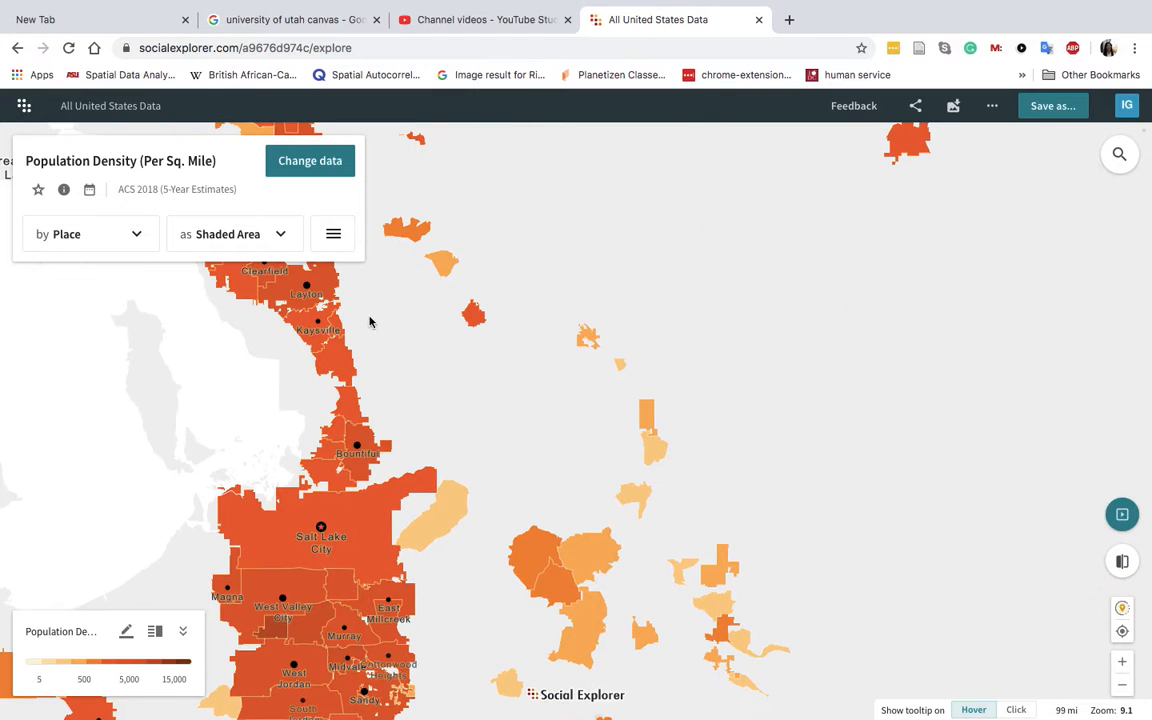
{"action": "left_click", "coordinate": [141, 238]}
{"action": "left_click", "coordinate": [96, 490]}
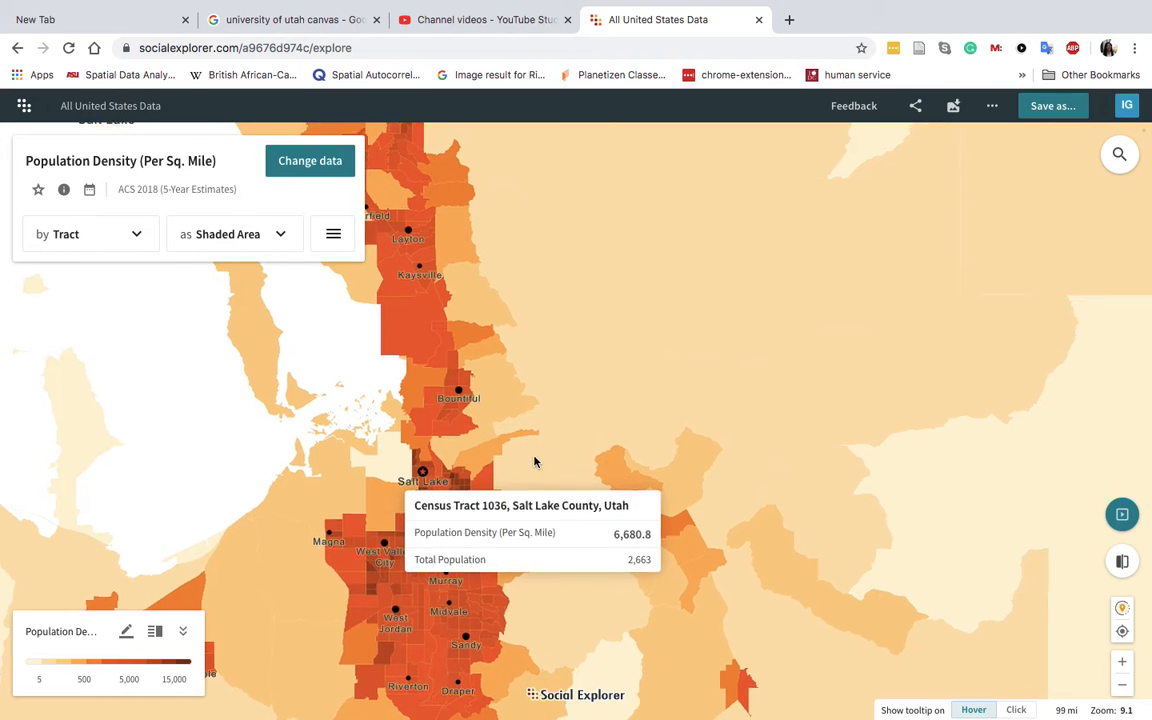
Step: Examine the census tracts of Salt Lake City up close, from the international airport to Millcreek
{"action": "left_click_drag", "start_coordinate": [535, 462], "coordinate": [537, 457]}
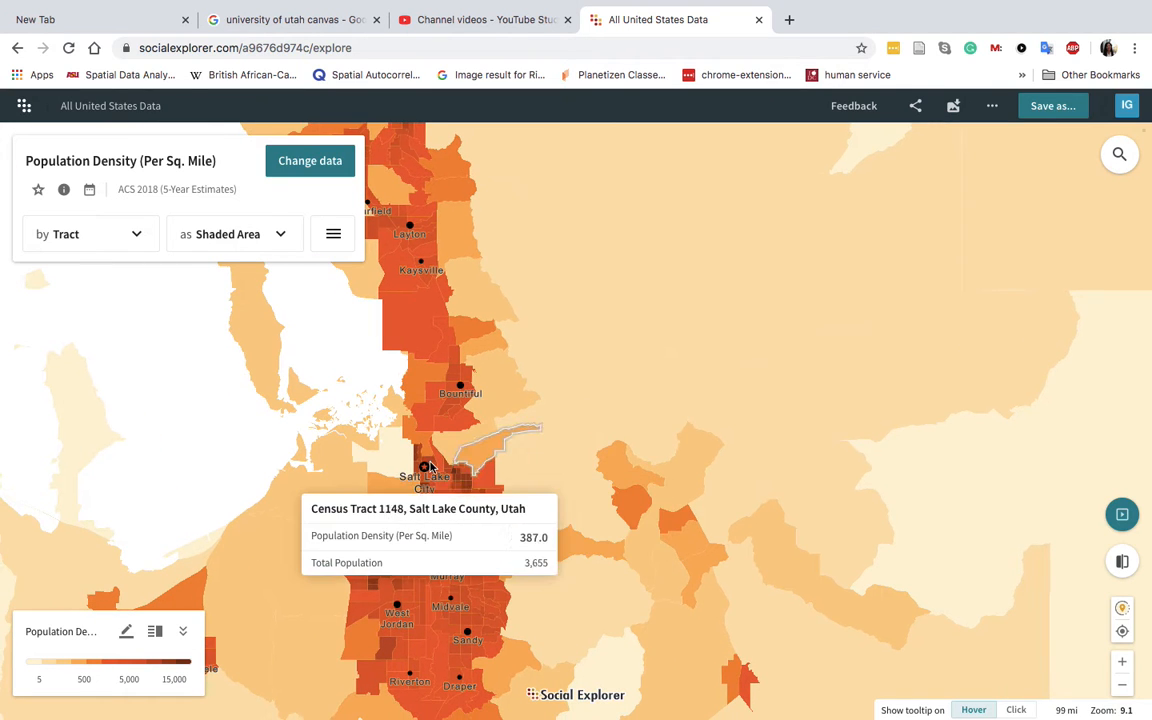
{"action": "double_click", "coordinate": [331, 463]}
{"action": "double_click", "coordinate": [613, 454]}
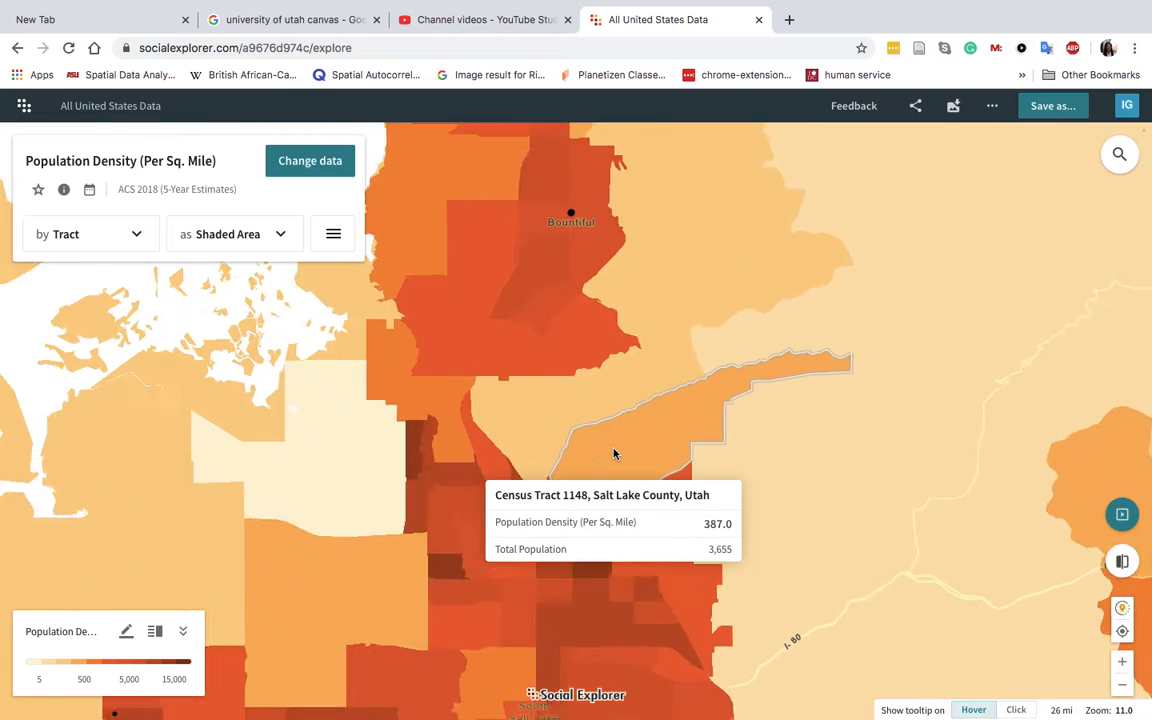
{"action": "left_click_drag", "start_coordinate": [563, 452], "coordinate": [566, 319]}
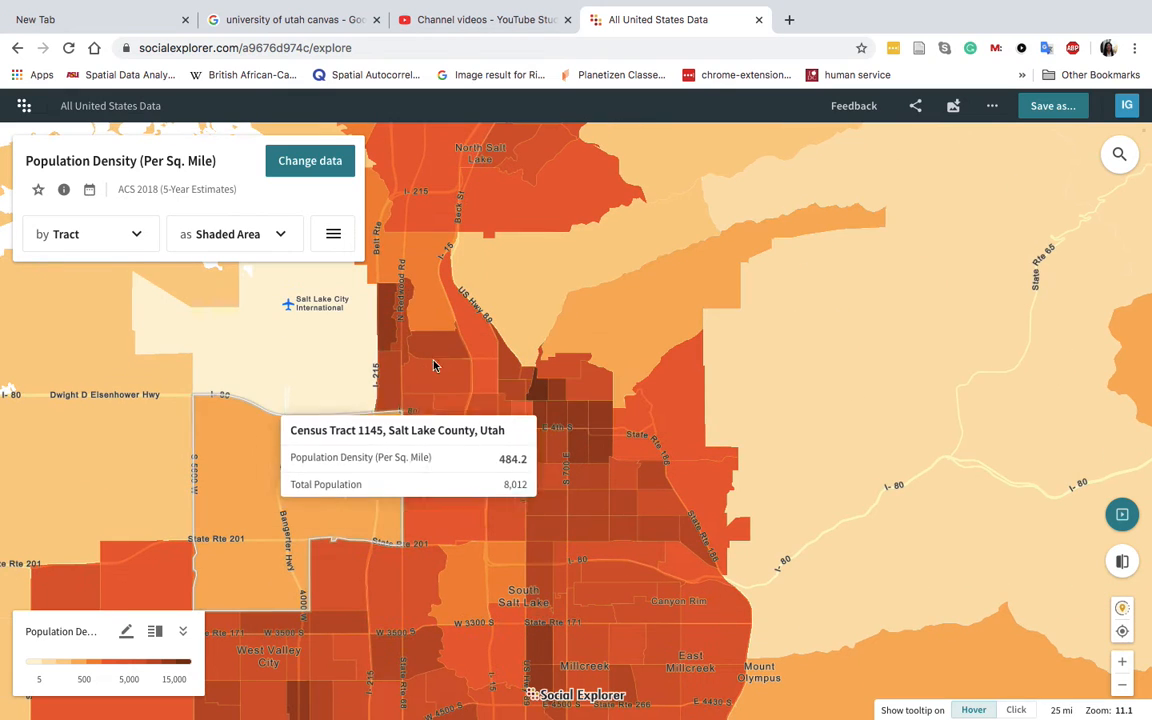
Step: Switch to the Data Analysis - Instructions document in Word and review the west-side census tract list and its map
{"action": "mouse_move", "coordinate": [55, 27]}
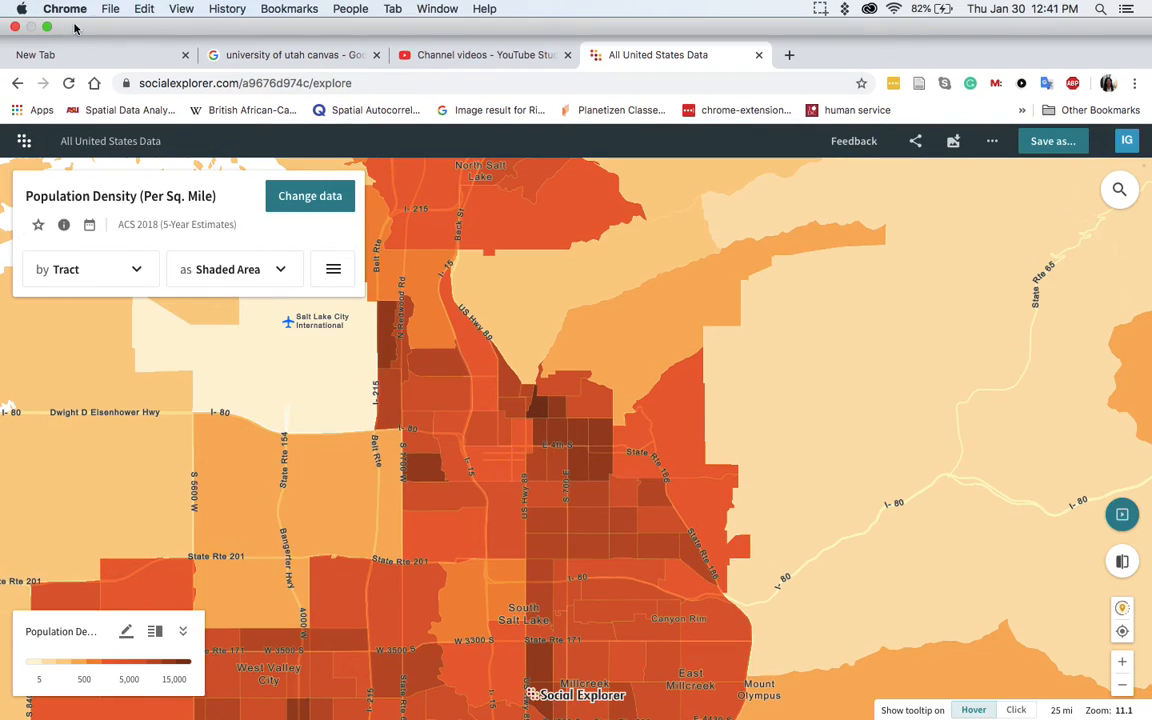
{"action": "left_click", "coordinate": [48, 27]}
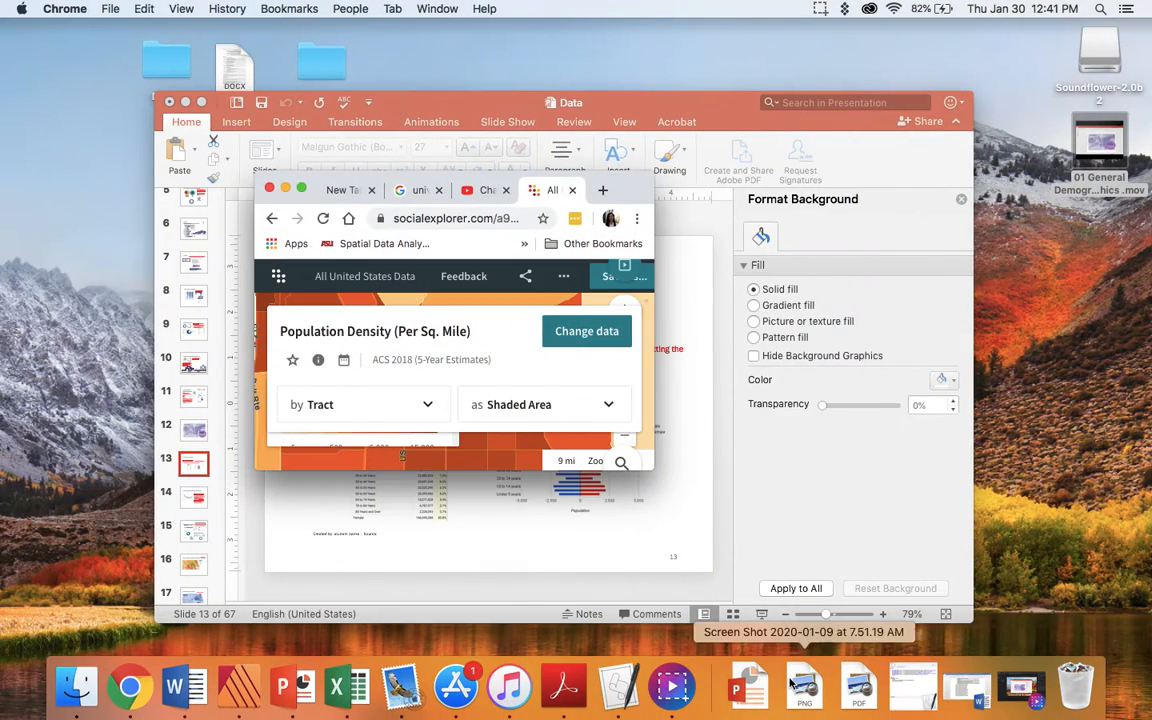
{"action": "left_click", "coordinate": [966, 688]}
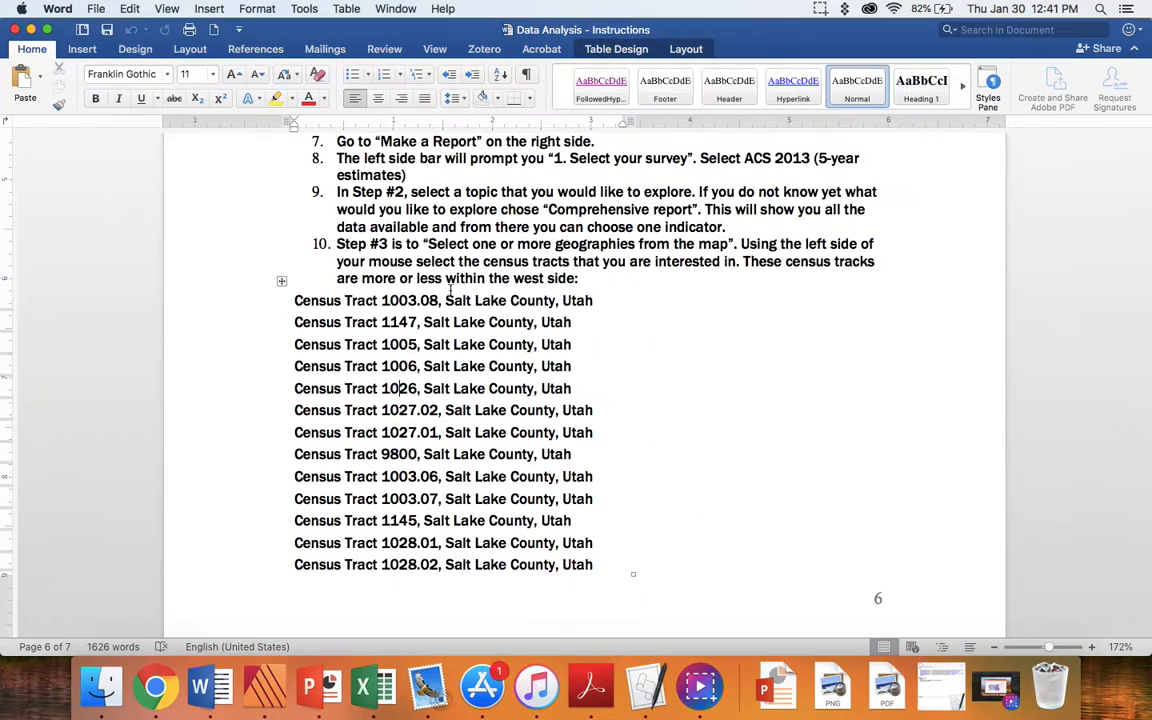
{"action": "scroll", "coordinate": [362, 298], "scroll_direction": "down", "scroll_amount": 2}
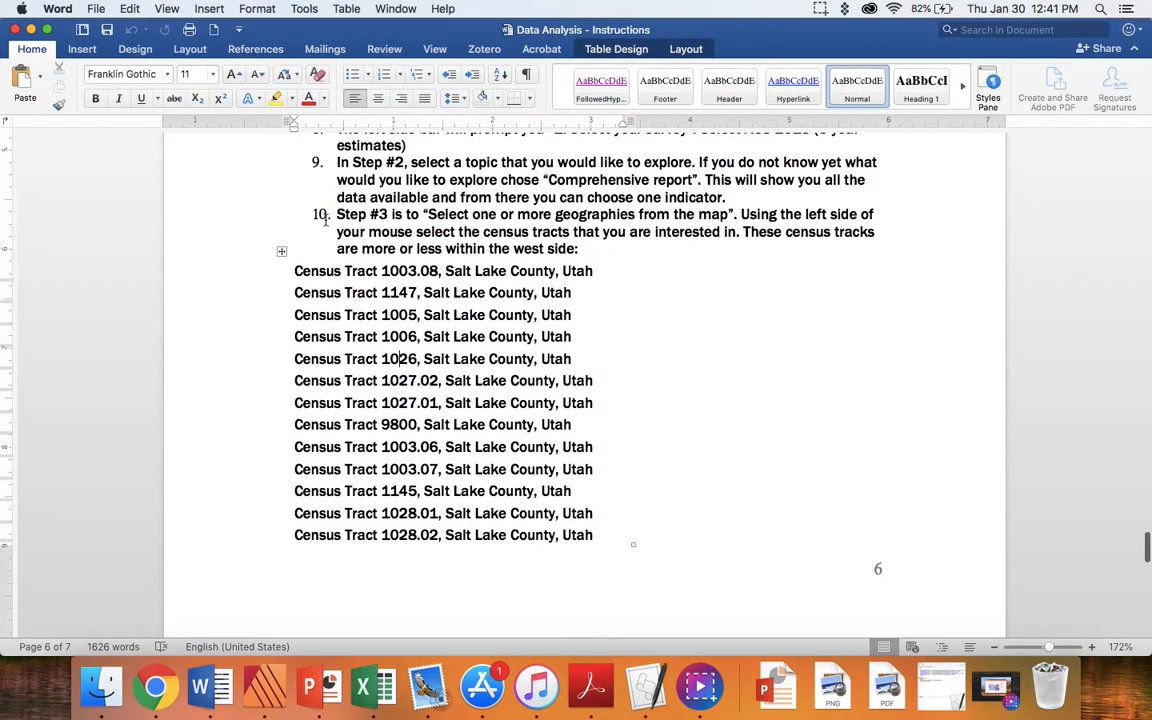
{"action": "scroll", "coordinate": [320, 228], "scroll_direction": "up", "scroll_amount": 3}
{"action": "scroll", "coordinate": [308, 232], "scroll_direction": "down", "scroll_amount": 4}
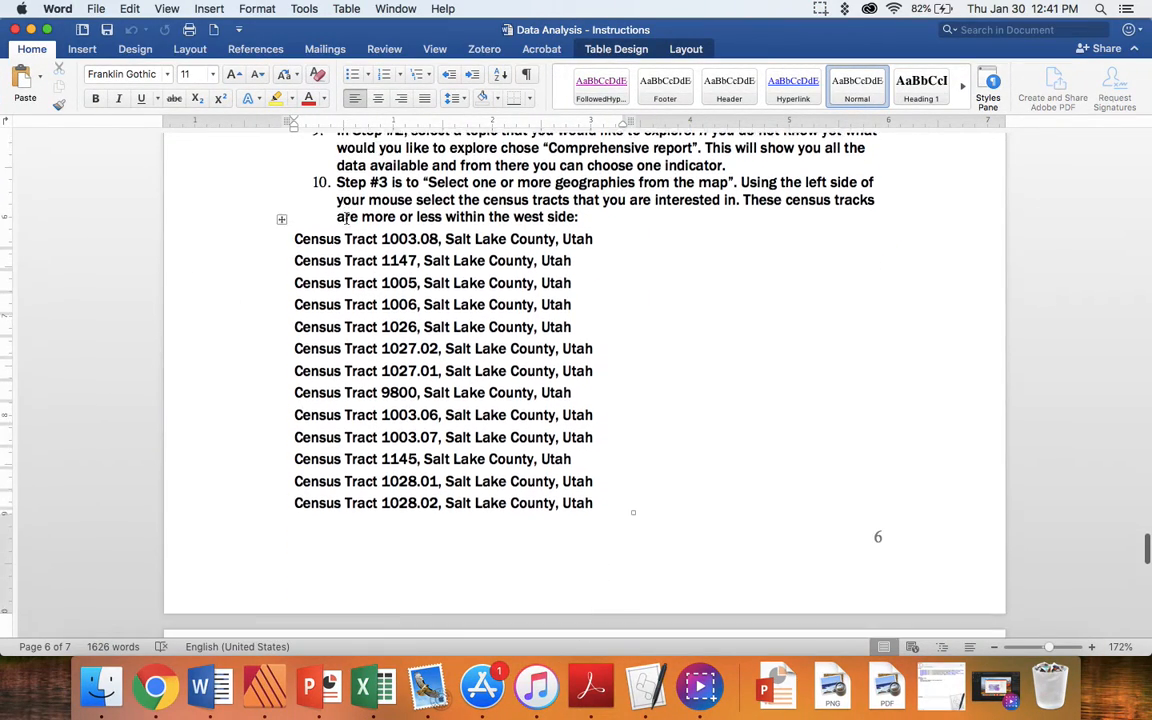
{"action": "scroll", "coordinate": [401, 412], "scroll_direction": "down", "scroll_amount": 10}
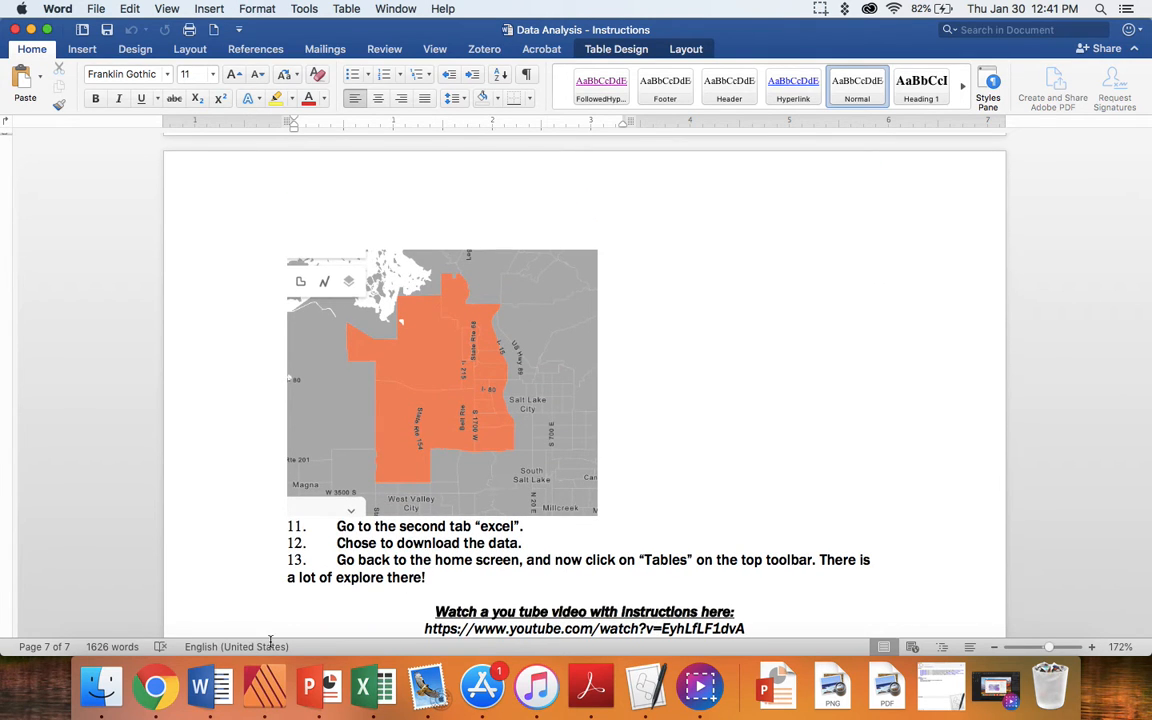
Step: Return to the Social Explorer map in Chrome at full screen and show its report, mask, filter and layer options
{"action": "left_click", "coordinate": [157, 688]}
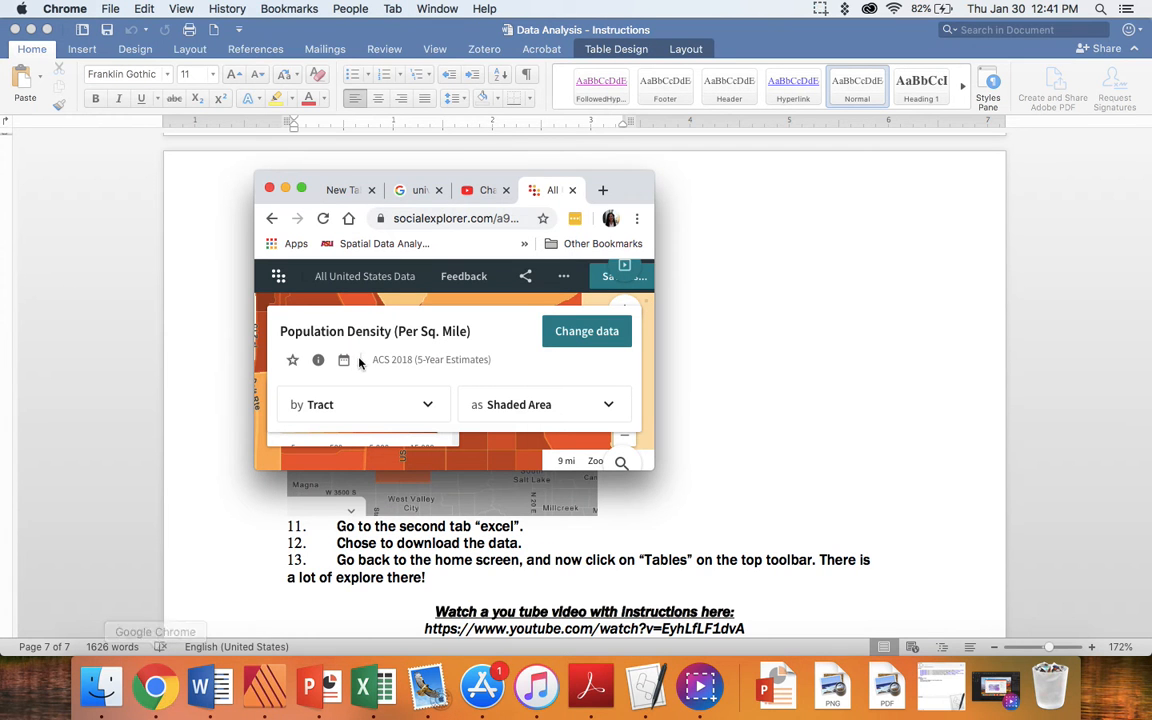
{"action": "left_click", "coordinate": [301, 189]}
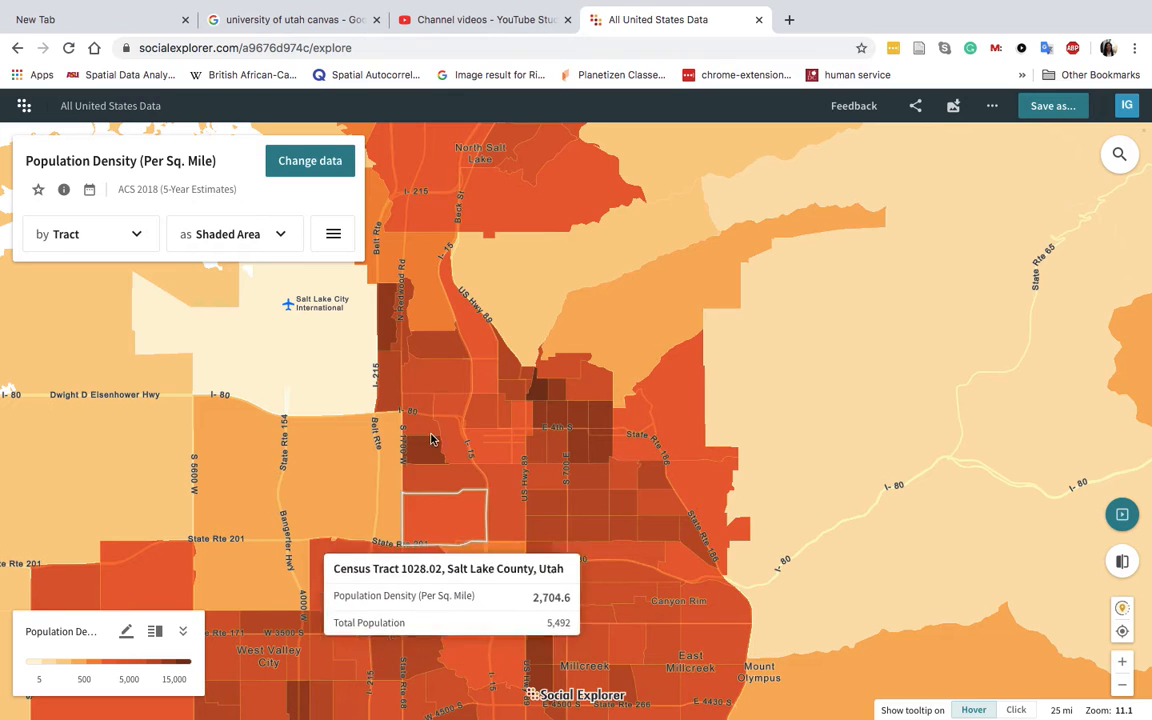
{"action": "left_click", "coordinate": [331, 240]}
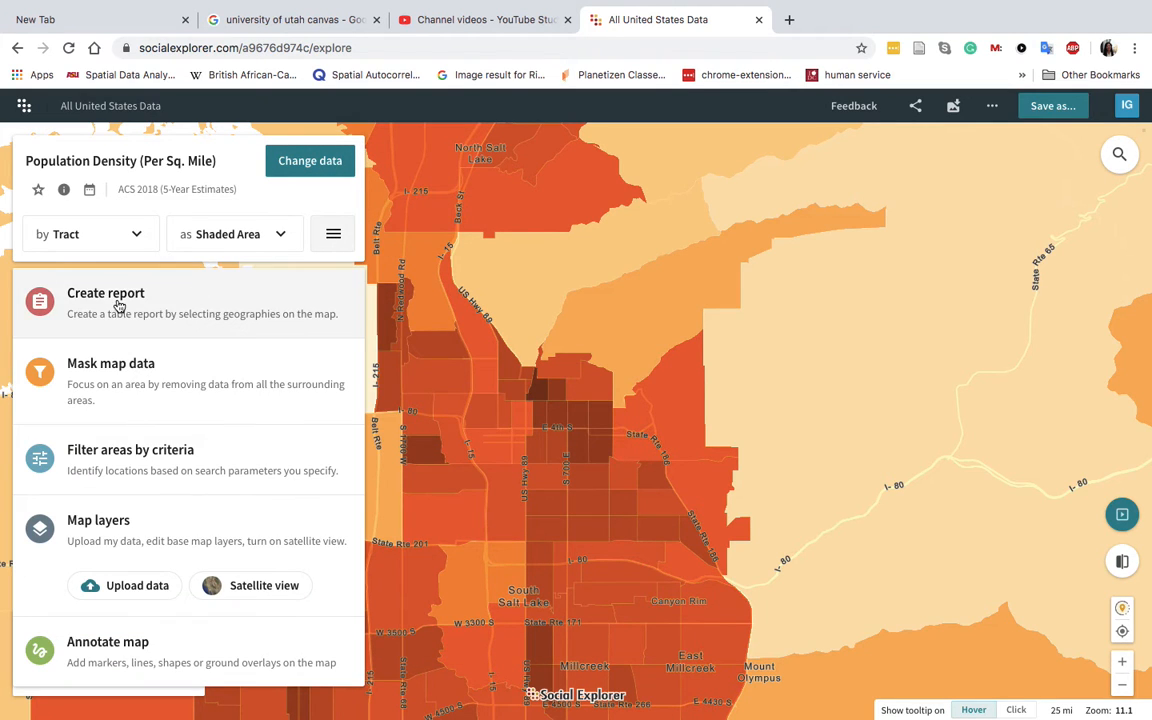
Step: Open the Age category of the 2018 data and review the variables offered under ACS 2018 (5-Year Estimates)
{"action": "left_click", "coordinate": [312, 162]}
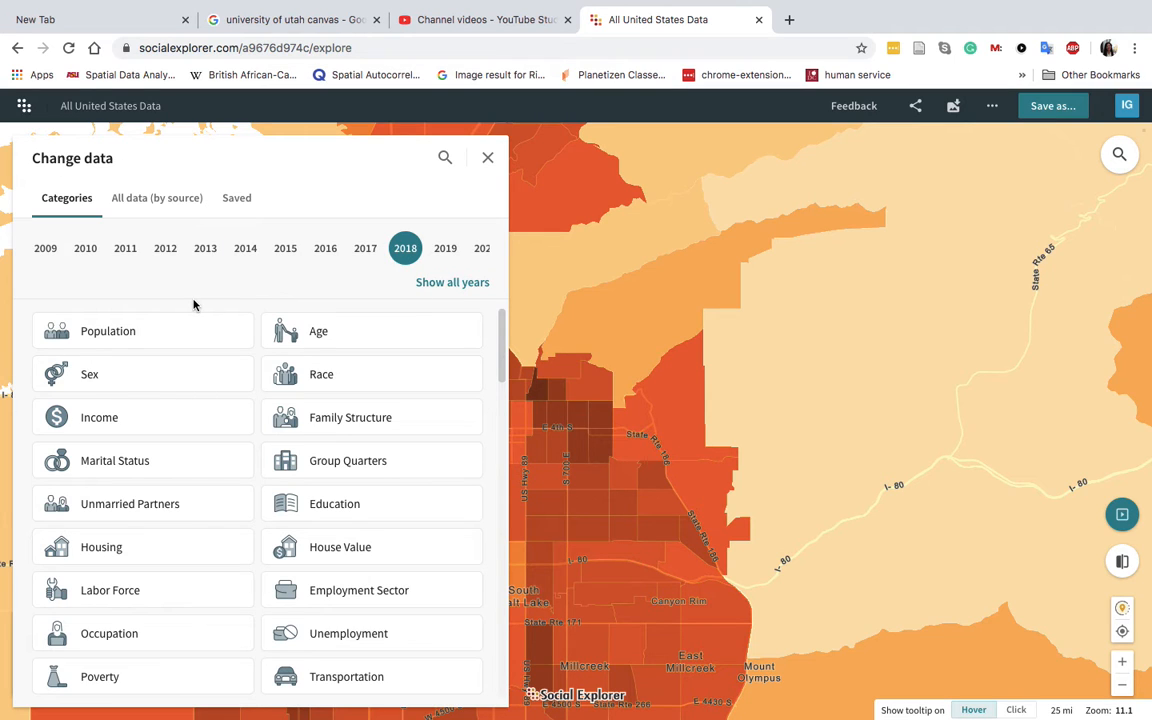
{"action": "left_click", "coordinate": [320, 332]}
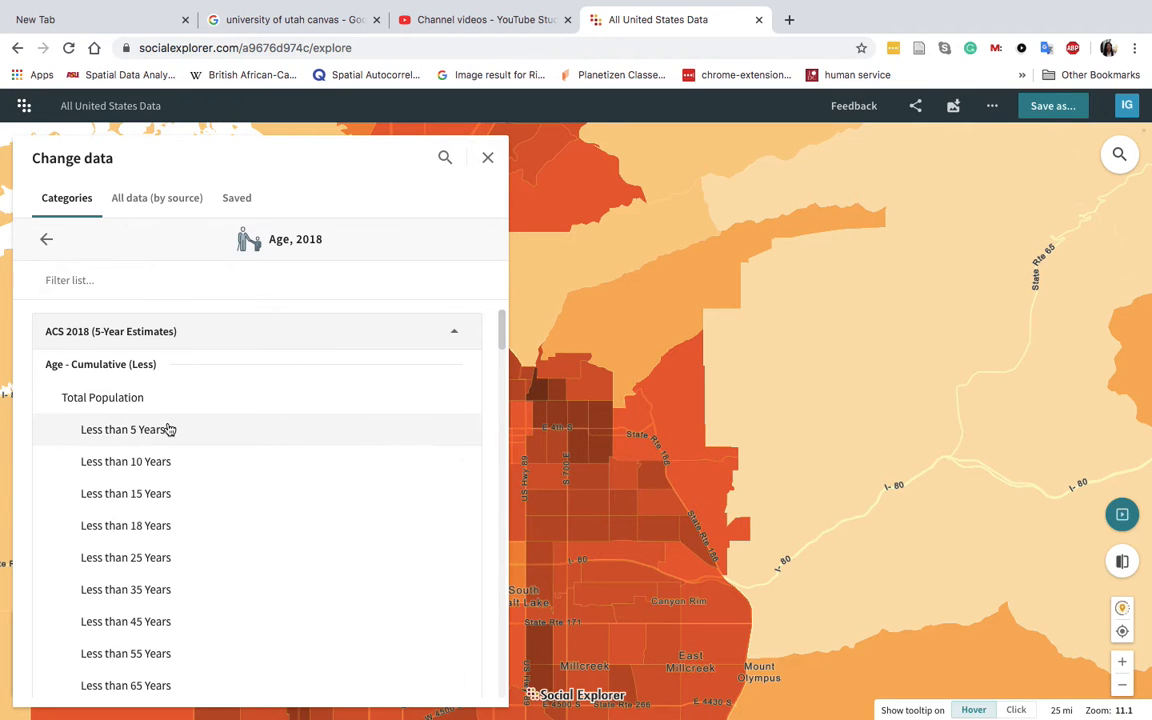
{"action": "scroll", "coordinate": [181, 499], "scroll_direction": "down", "scroll_amount": 3}
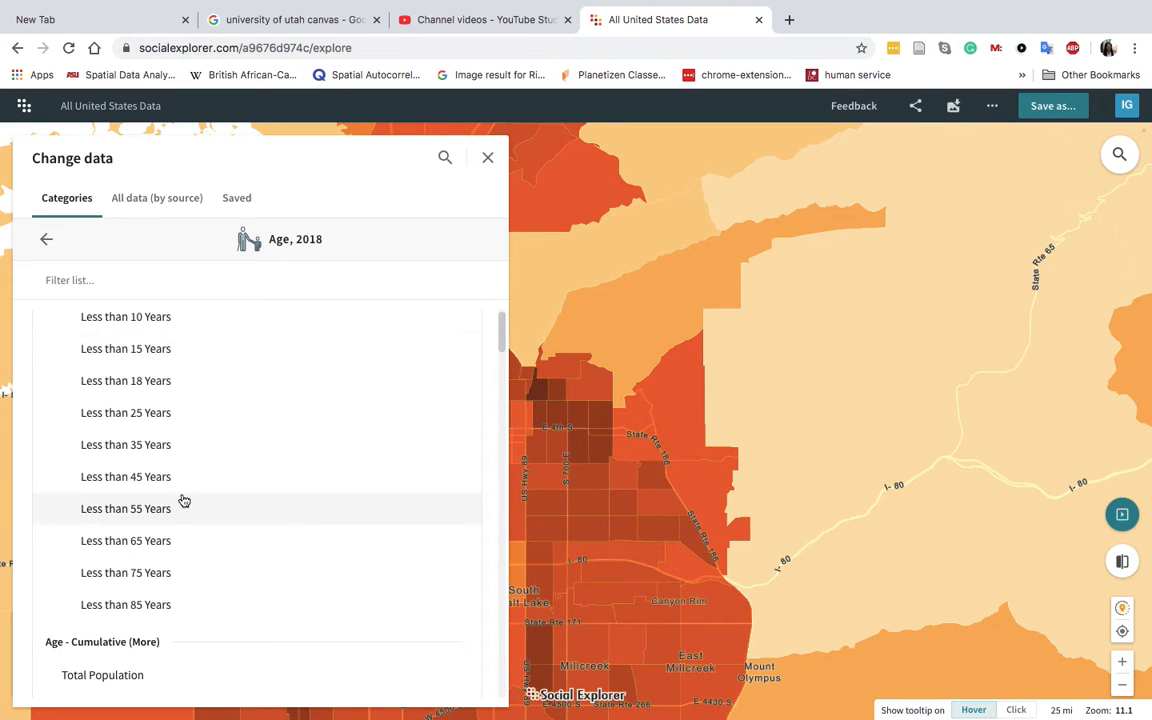
{"action": "scroll", "coordinate": [183, 500], "scroll_direction": "down", "scroll_amount": 6}
{"action": "scroll", "coordinate": [183, 500], "scroll_direction": "down", "scroll_amount": 8}
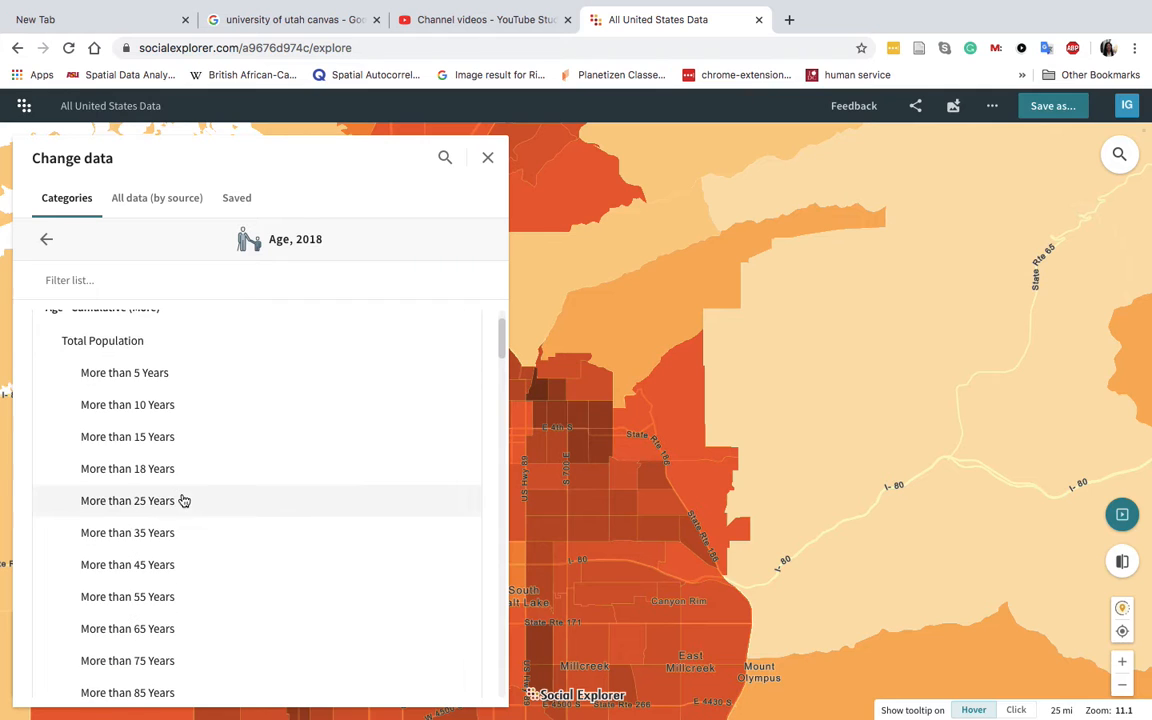
{"action": "scroll", "coordinate": [183, 499], "scroll_direction": "down", "scroll_amount": 1}
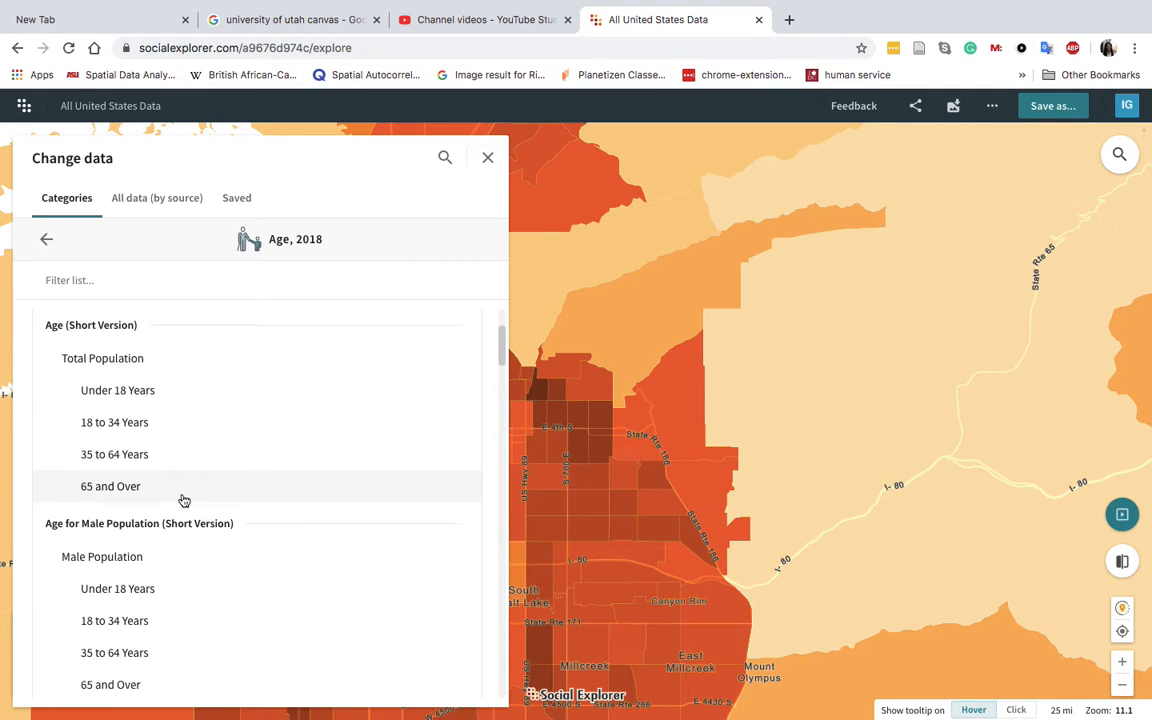
{"action": "scroll", "coordinate": [183, 568], "scroll_direction": "down", "scroll_amount": 3}
{"action": "scroll", "coordinate": [185, 569], "scroll_direction": "up", "scroll_amount": 3}
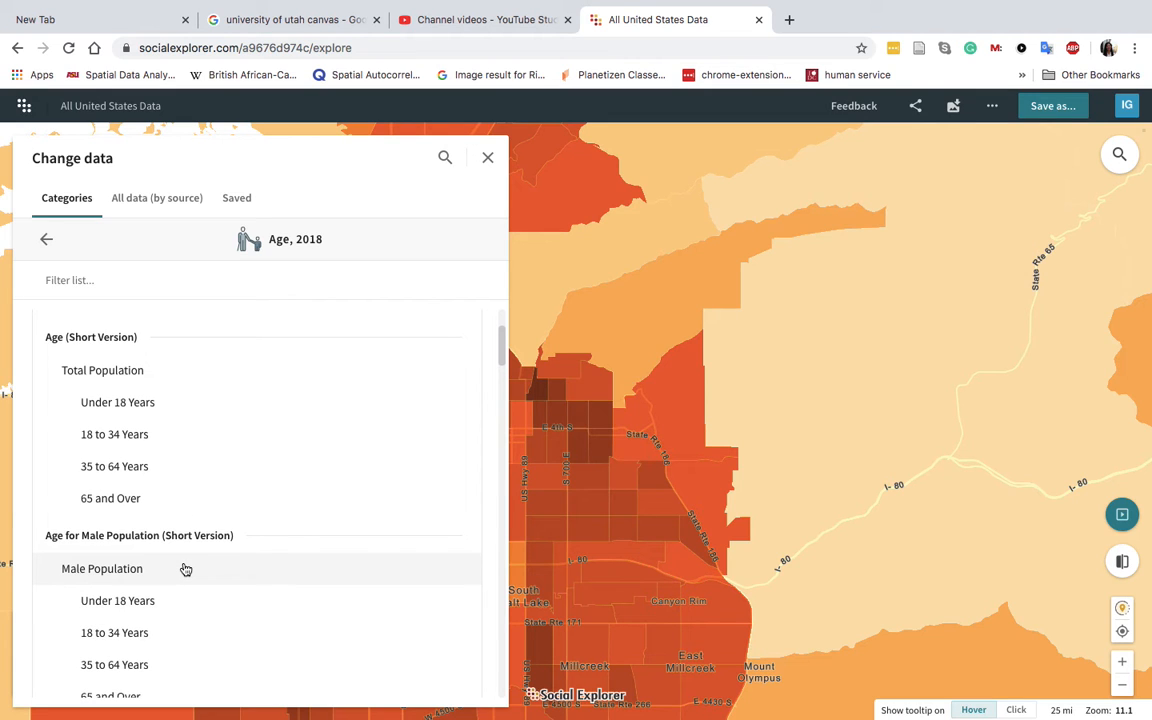
{"action": "scroll", "coordinate": [185, 569], "scroll_direction": "down", "scroll_amount": 5}
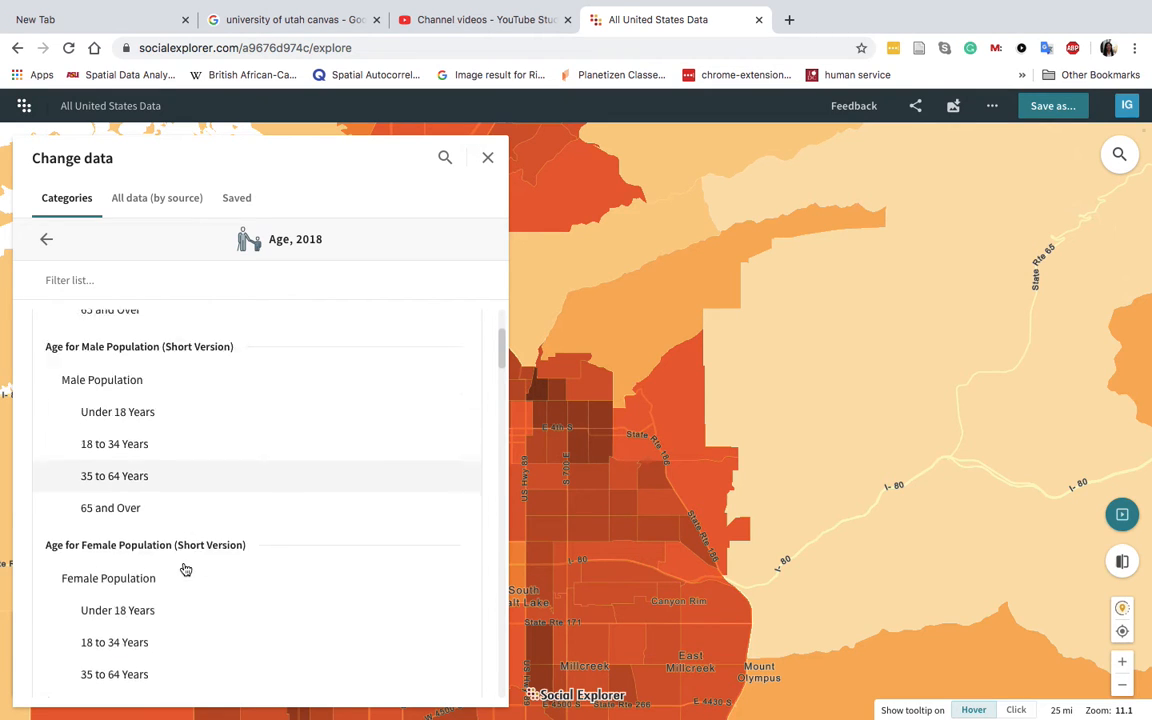
{"action": "scroll", "coordinate": [182, 570], "scroll_direction": "up", "scroll_amount": 2}
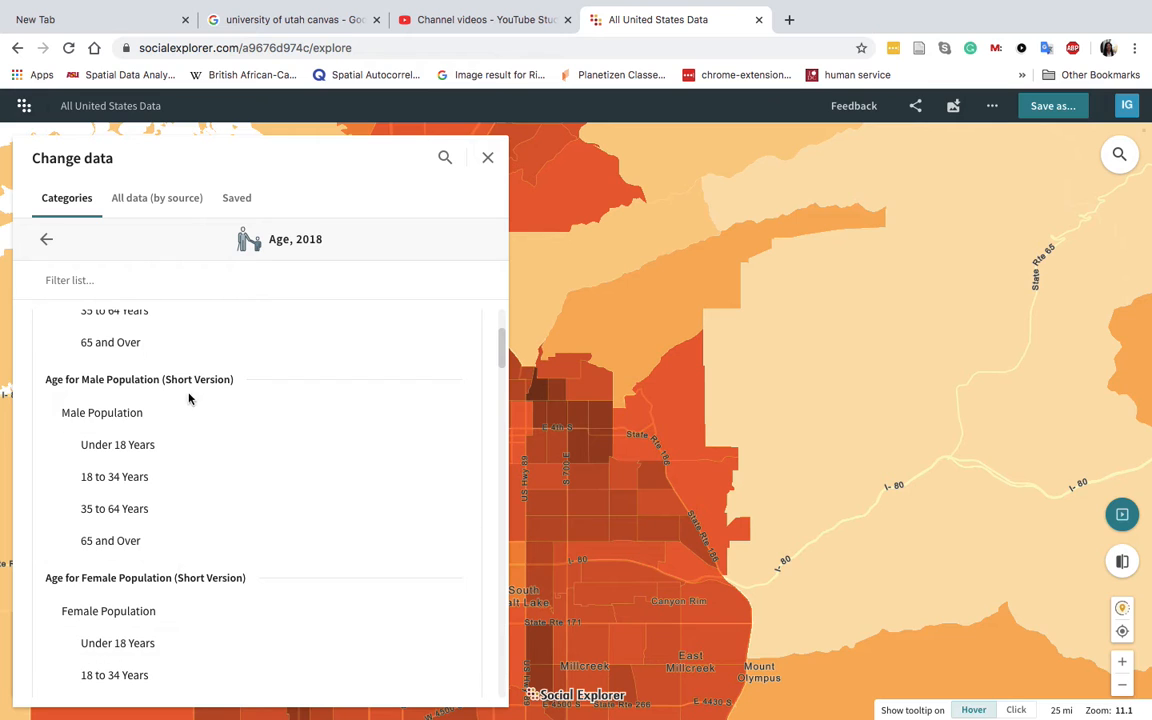
{"action": "scroll", "coordinate": [150, 461], "scroll_direction": "down", "scroll_amount": 13}
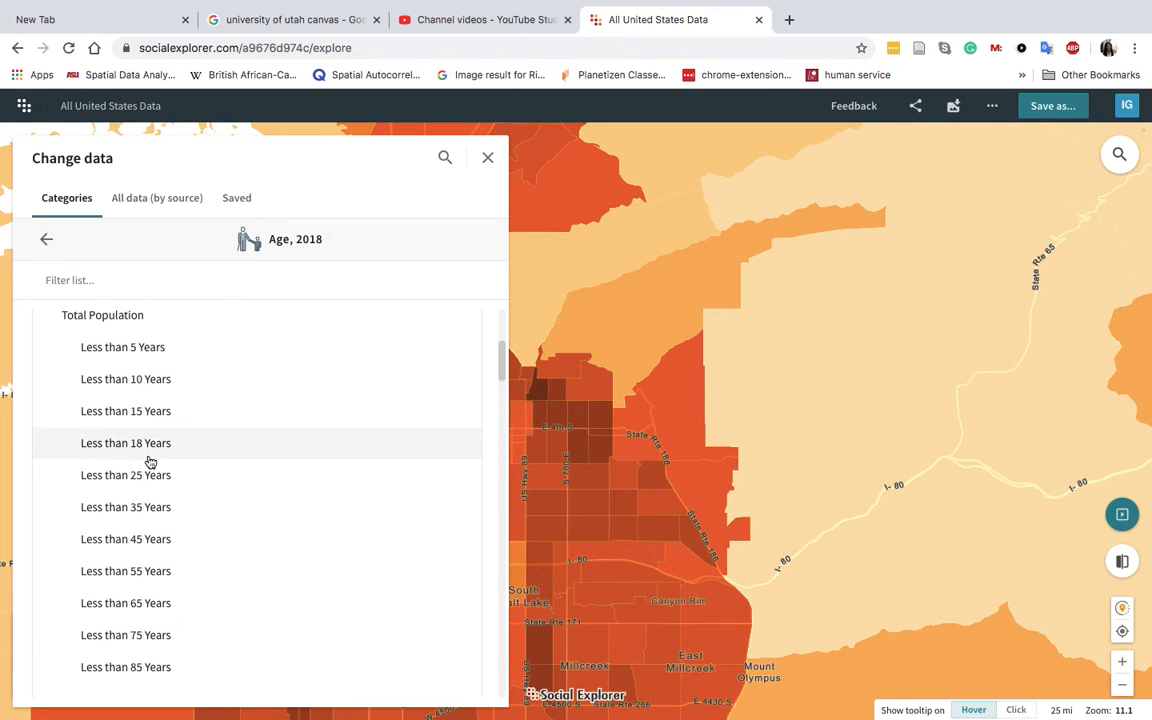
{"action": "scroll", "coordinate": [150, 461], "scroll_direction": "down", "scroll_amount": 12}
{"action": "scroll", "coordinate": [150, 461], "scroll_direction": "down", "scroll_amount": 6}
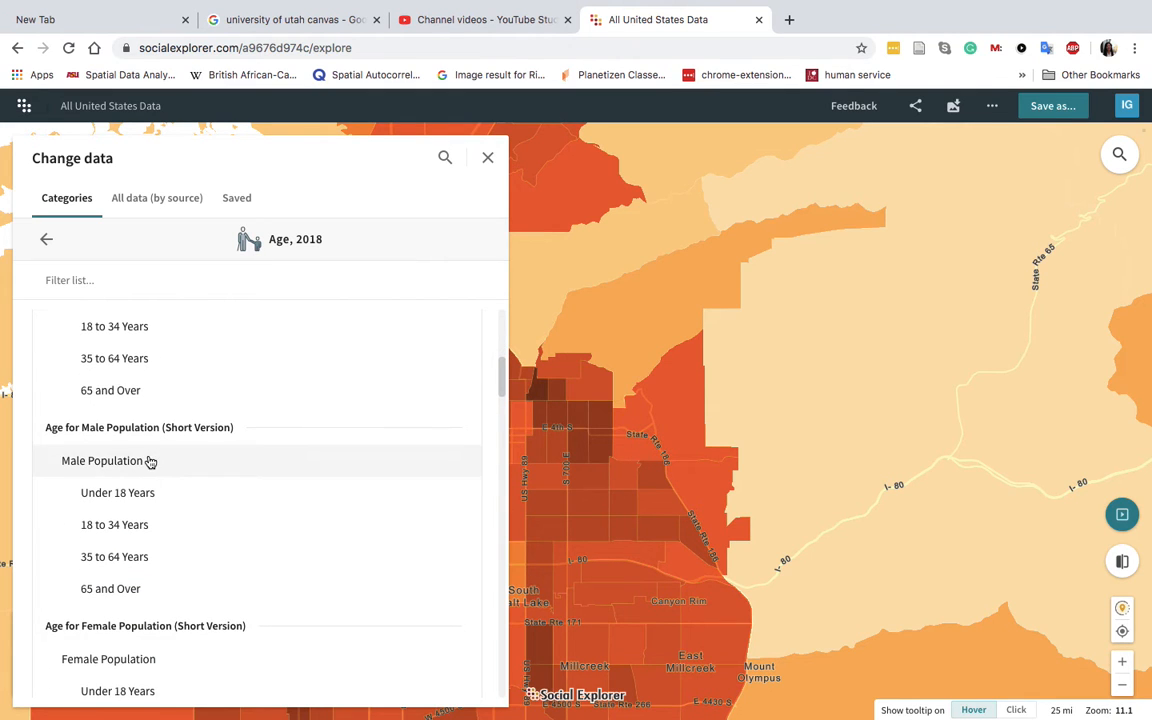
{"action": "scroll", "coordinate": [110, 442], "scroll_direction": "down", "scroll_amount": 1}
{"action": "scroll", "coordinate": [139, 473], "scroll_direction": "down", "scroll_amount": 12}
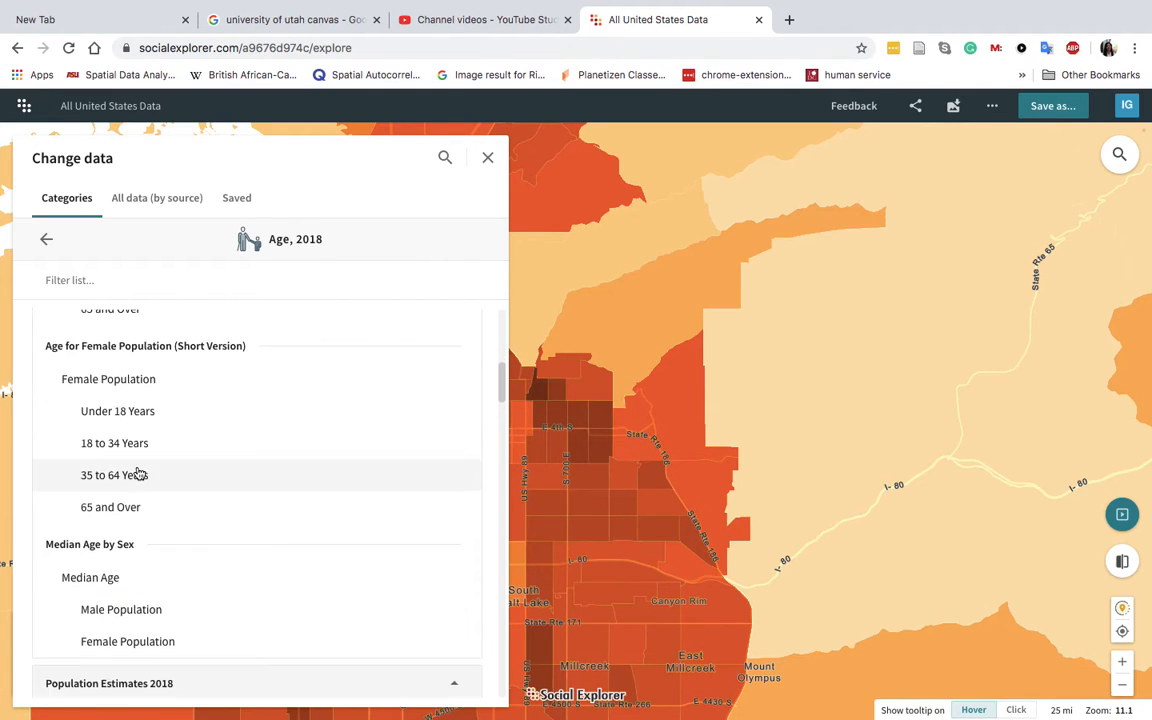
Step: Examine the age variables under Population Estimates 2018, from the cumulative age tables through the race breakdowns to Median Age by Sex
{"action": "scroll", "coordinate": [139, 473], "scroll_direction": "down", "scroll_amount": 2}
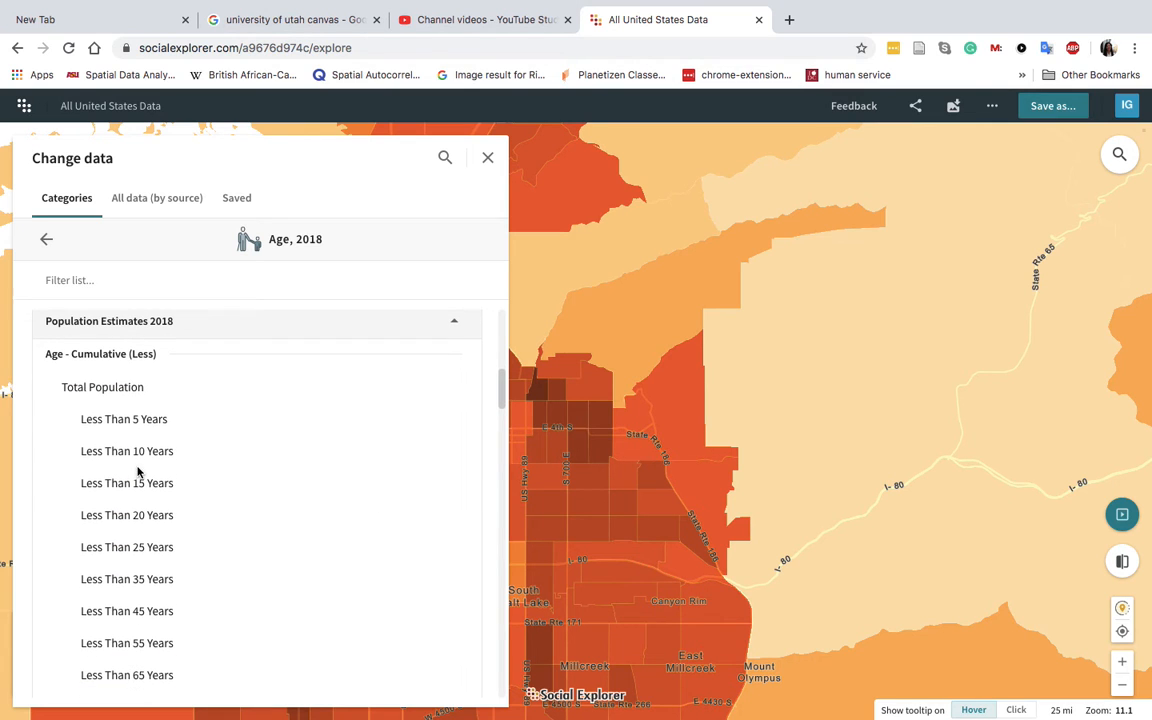
{"action": "scroll", "coordinate": [139, 473], "scroll_direction": "down", "scroll_amount": 15}
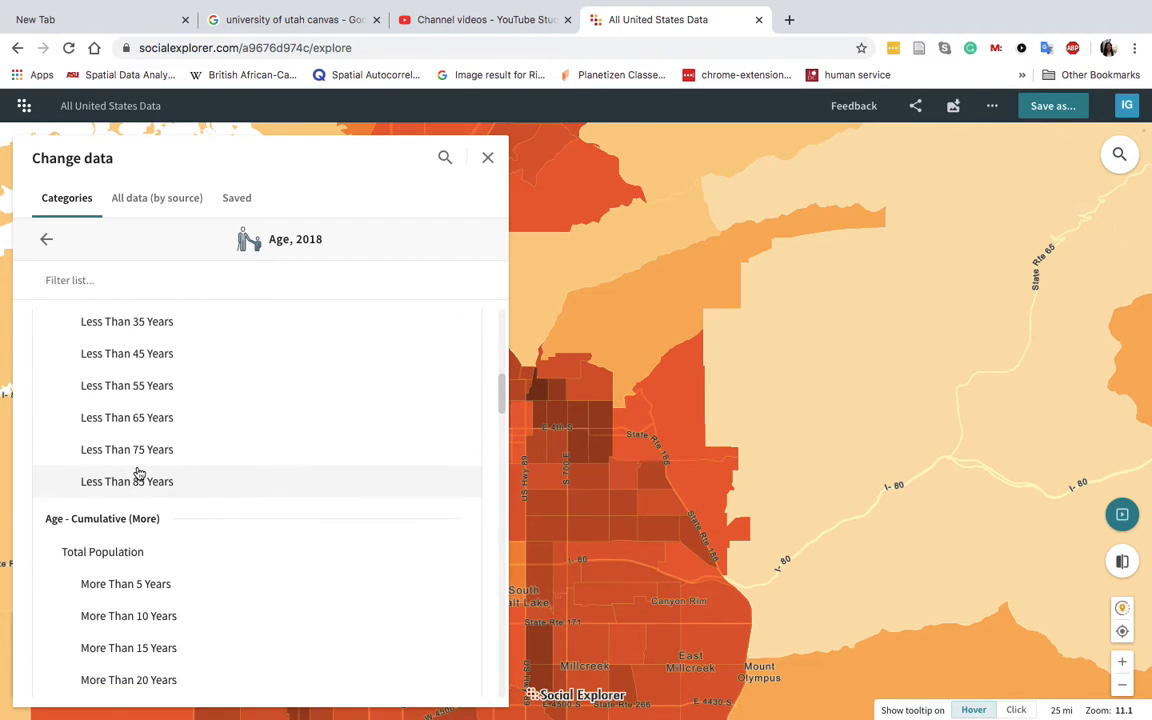
{"action": "scroll", "coordinate": [139, 473], "scroll_direction": "down", "scroll_amount": 4}
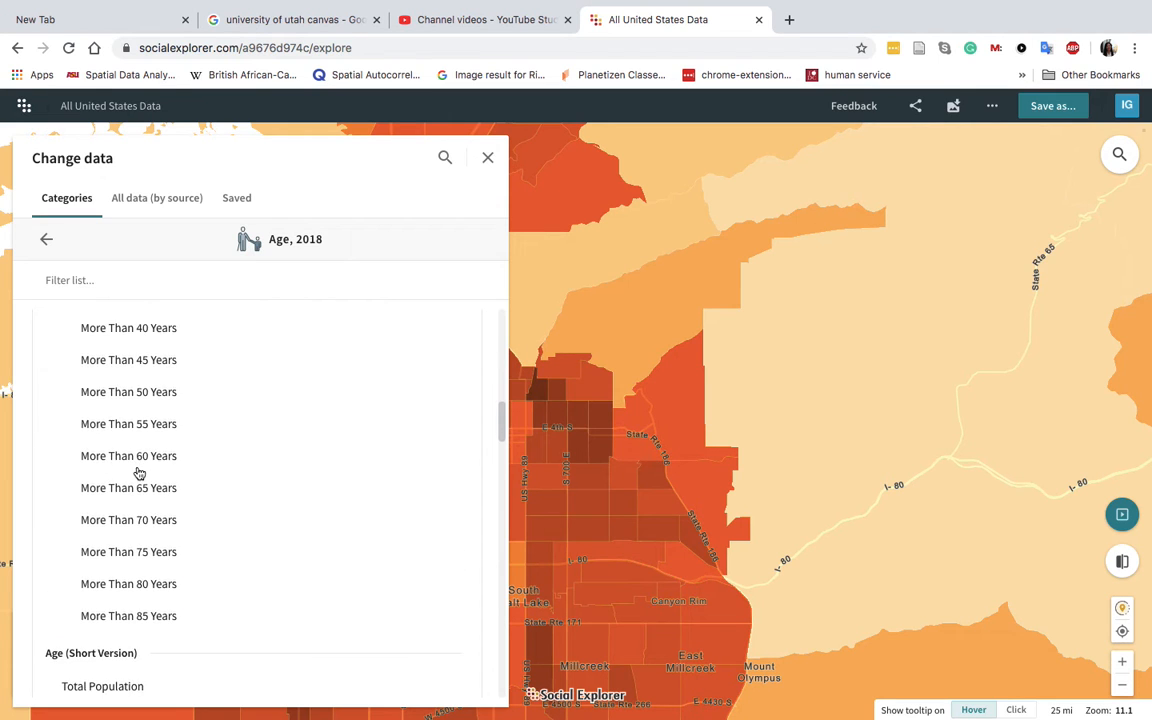
{"action": "scroll", "coordinate": [139, 473], "scroll_direction": "down", "scroll_amount": 10}
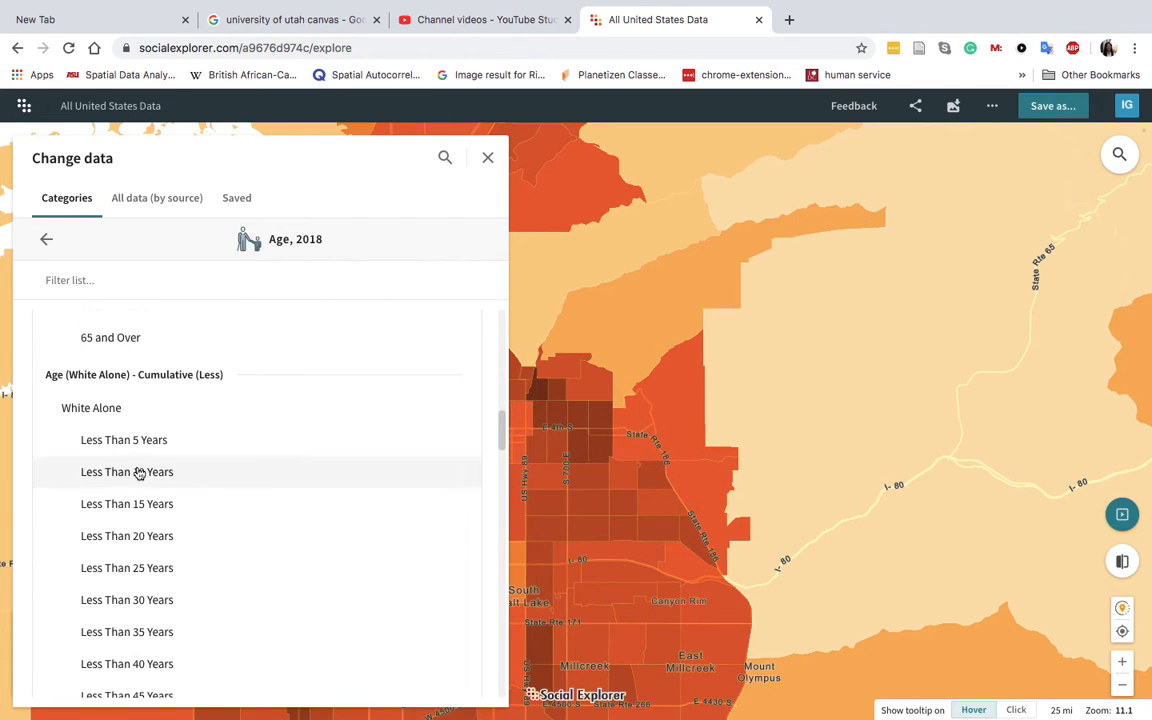
{"action": "scroll", "coordinate": [139, 473], "scroll_direction": "down", "scroll_amount": 6}
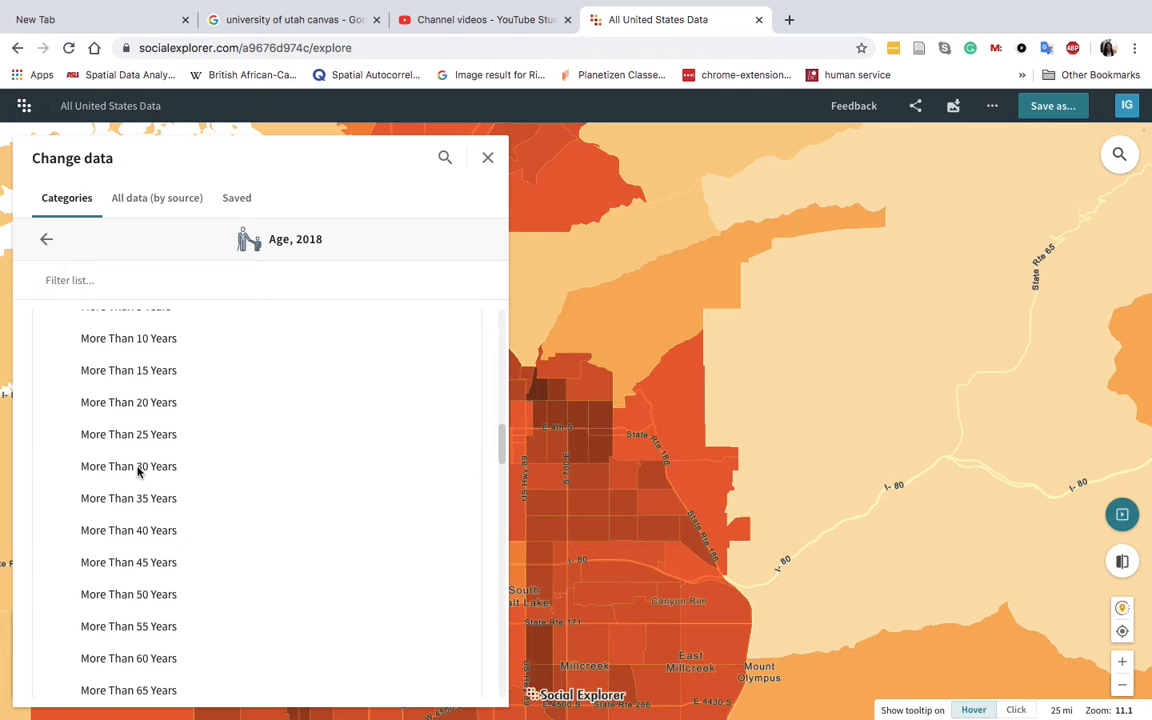
{"action": "scroll", "coordinate": [139, 473], "scroll_direction": "up", "scroll_amount": 3}
{"action": "scroll", "coordinate": [139, 473], "scroll_direction": "down", "scroll_amount": 8}
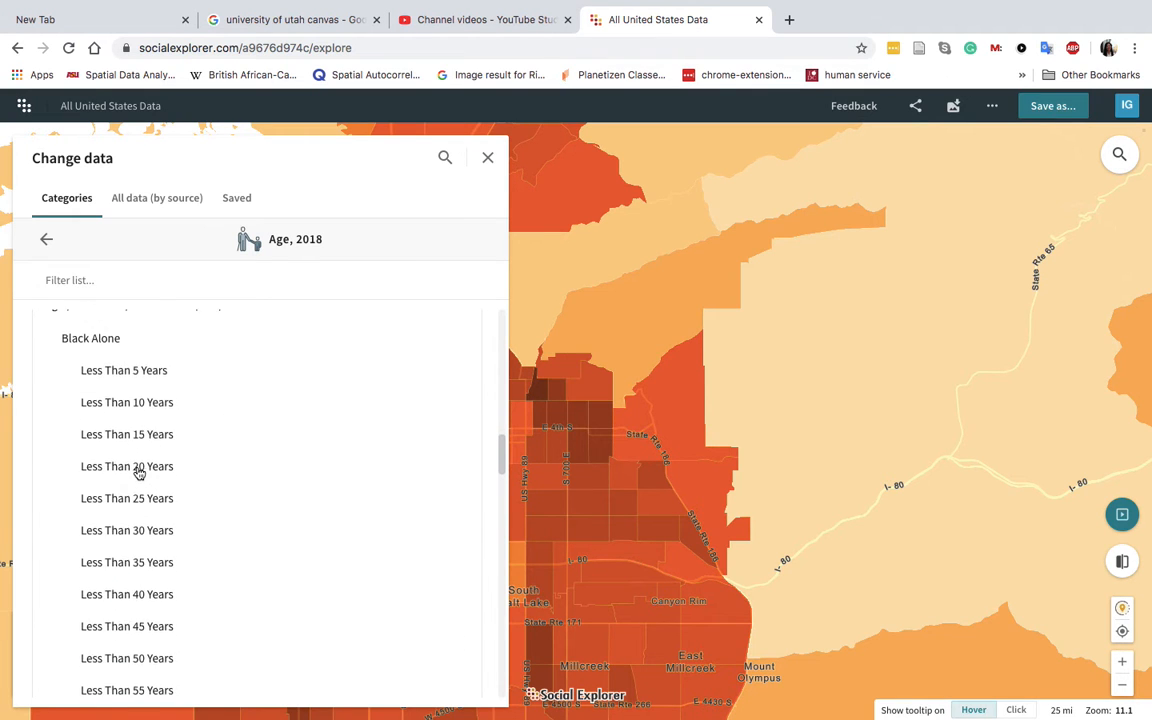
{"action": "scroll", "coordinate": [139, 473], "scroll_direction": "down", "scroll_amount": 15}
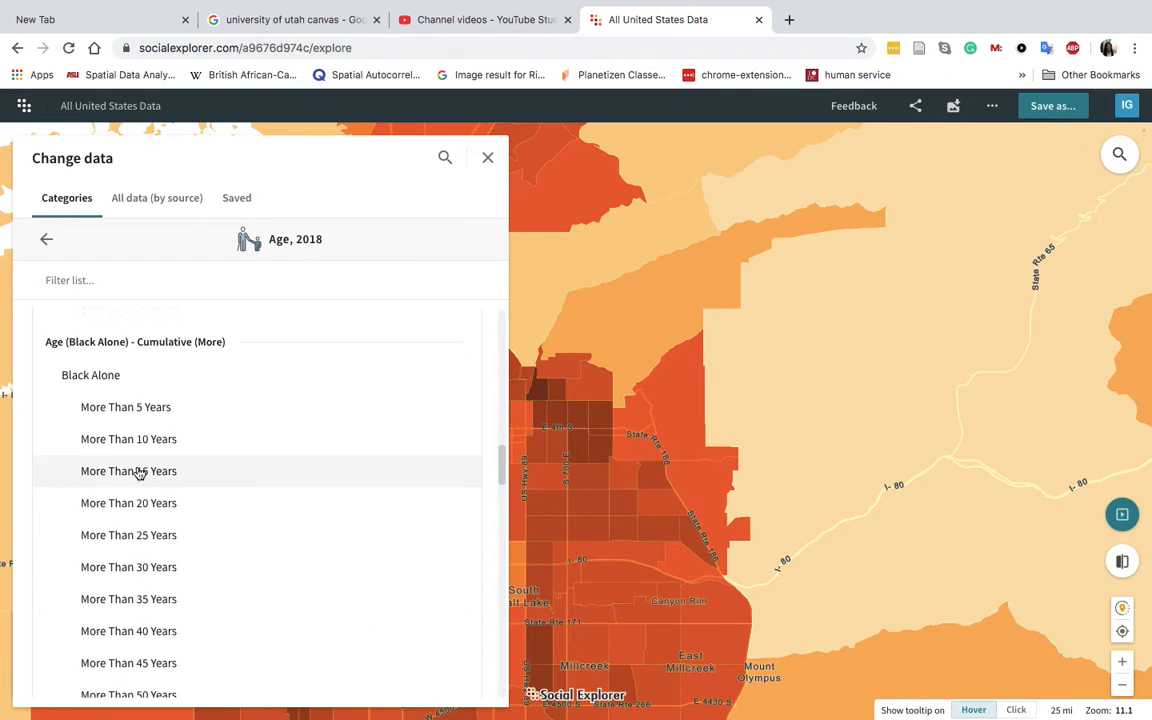
{"action": "scroll", "coordinate": [139, 473], "scroll_direction": "down", "scroll_amount": 12}
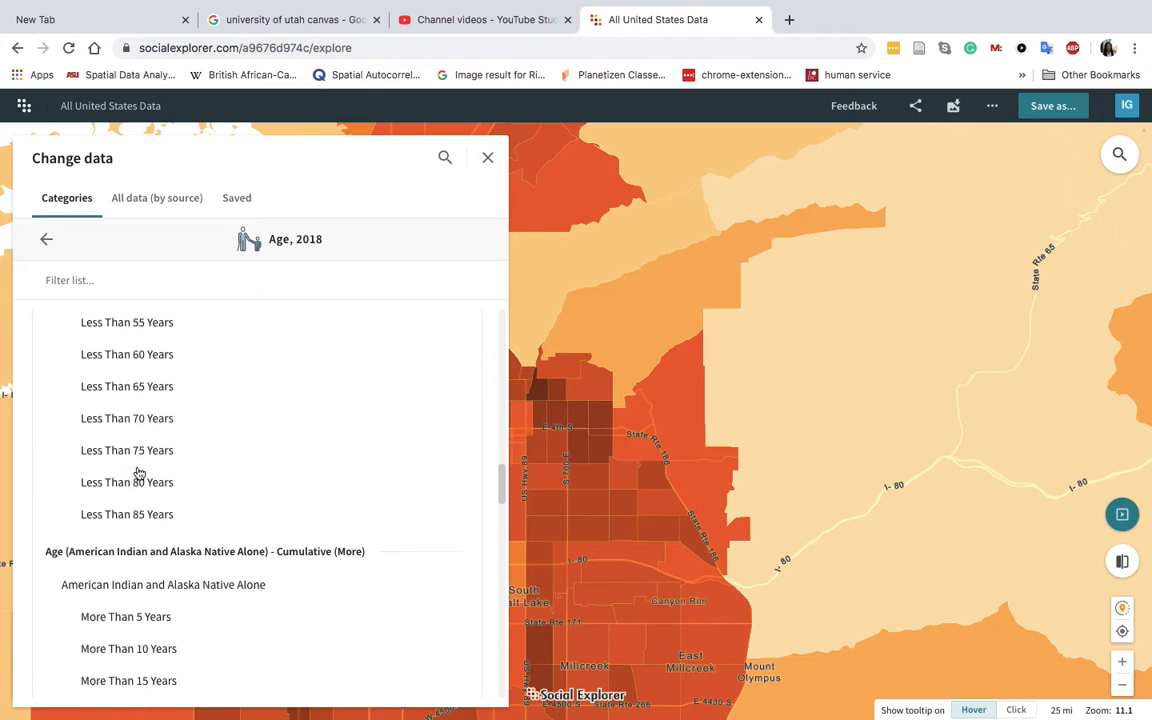
{"action": "scroll", "coordinate": [139, 473], "scroll_direction": "up", "scroll_amount": 5}
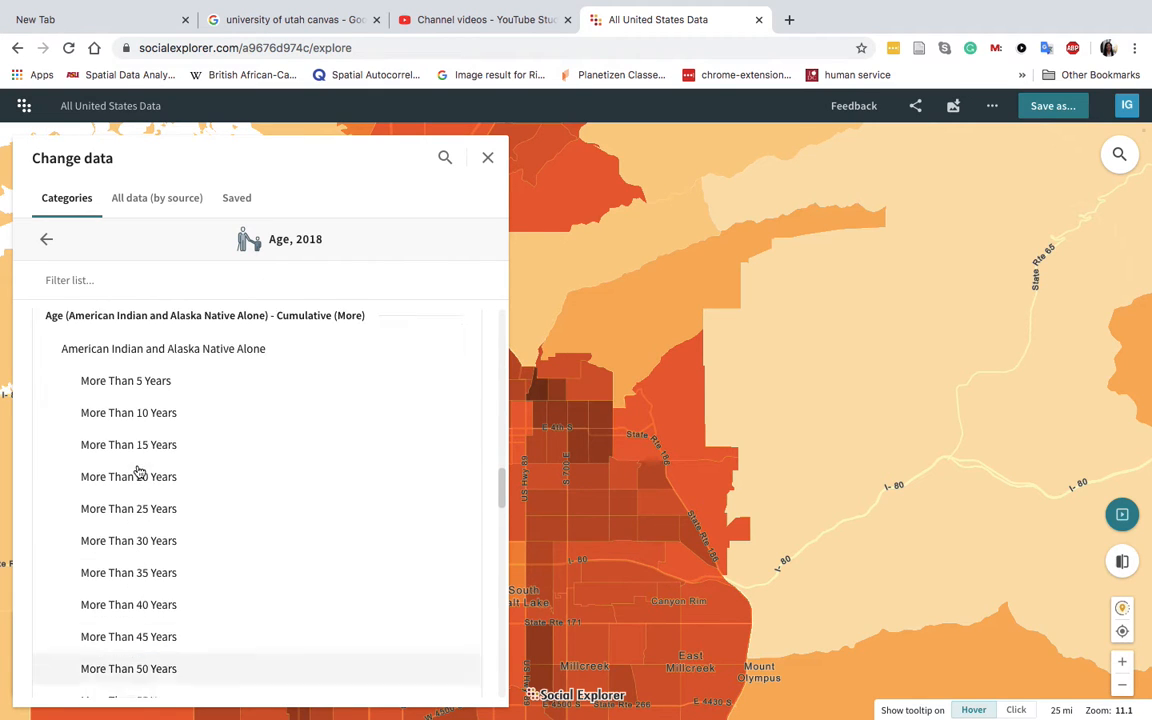
{"action": "scroll", "coordinate": [139, 473], "scroll_direction": "down", "scroll_amount": 11}
{"action": "scroll", "coordinate": [139, 473], "scroll_direction": "down", "scroll_amount": 20}
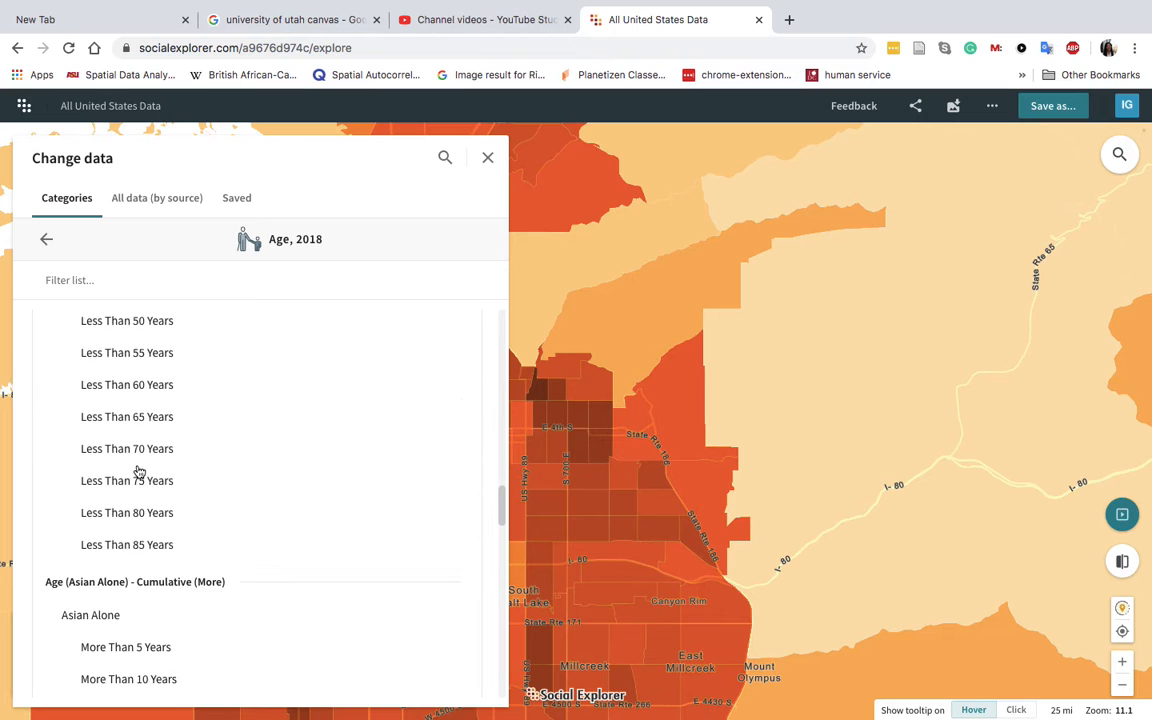
{"action": "scroll", "coordinate": [139, 473], "scroll_direction": "down", "scroll_amount": 20}
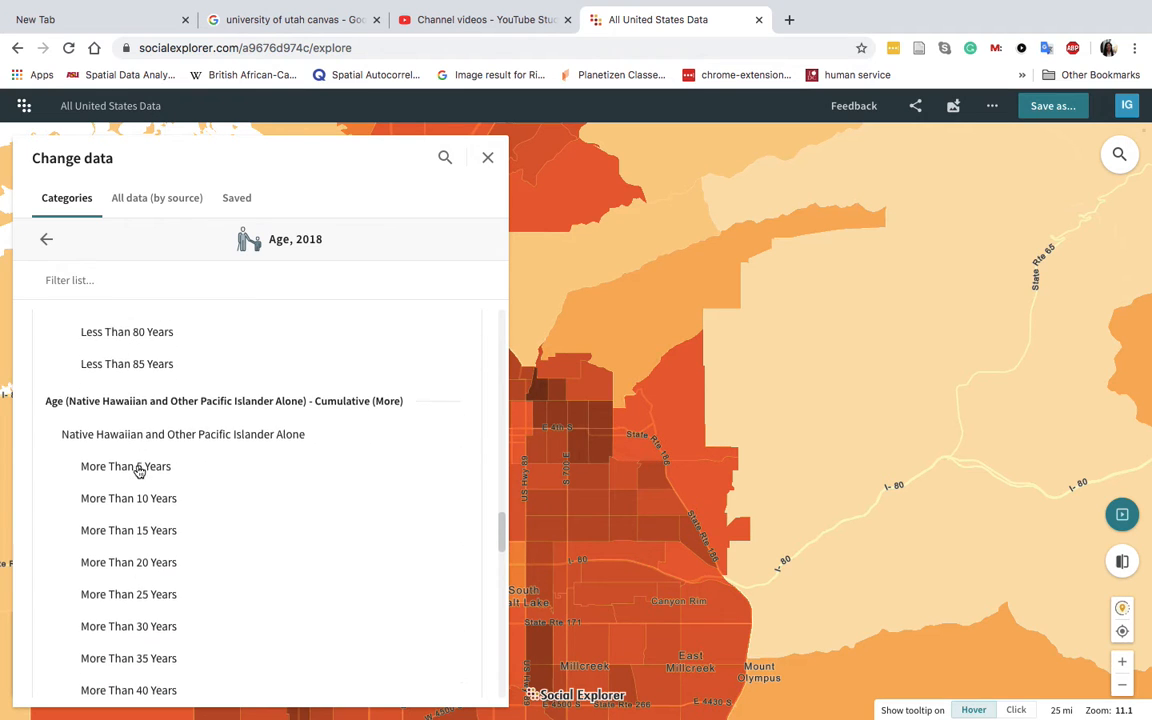
{"action": "scroll", "coordinate": [139, 473], "scroll_direction": "down", "scroll_amount": 11}
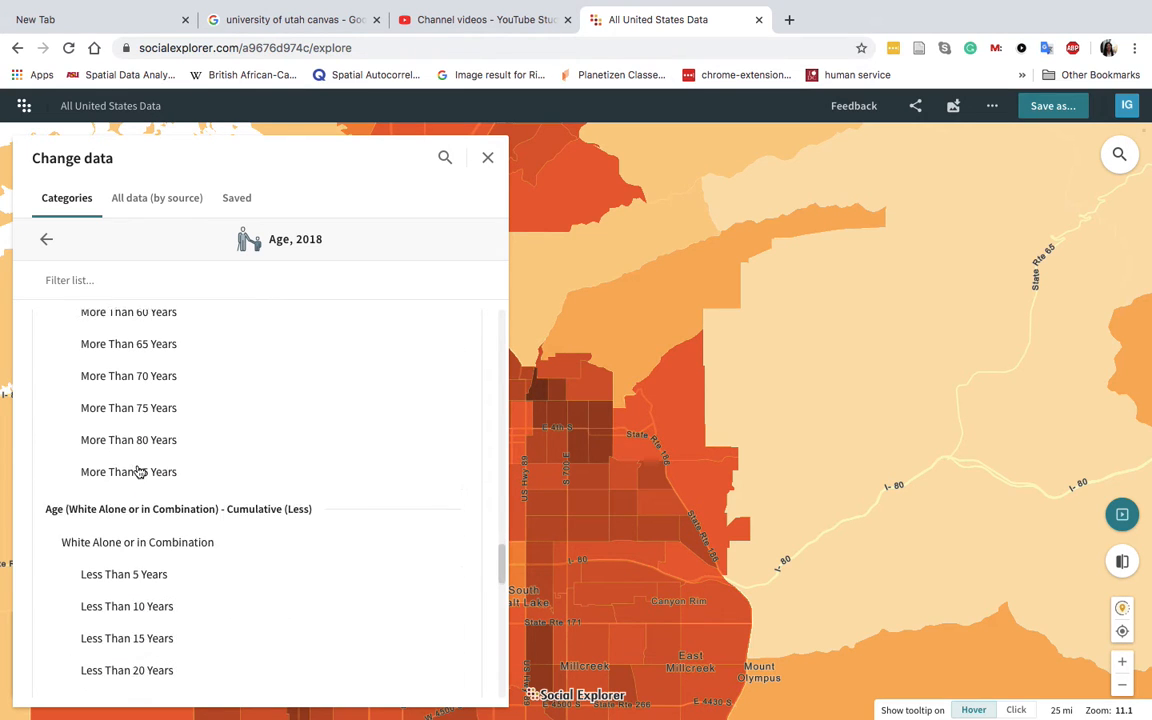
{"action": "scroll", "coordinate": [139, 473], "scroll_direction": "down", "scroll_amount": 20}
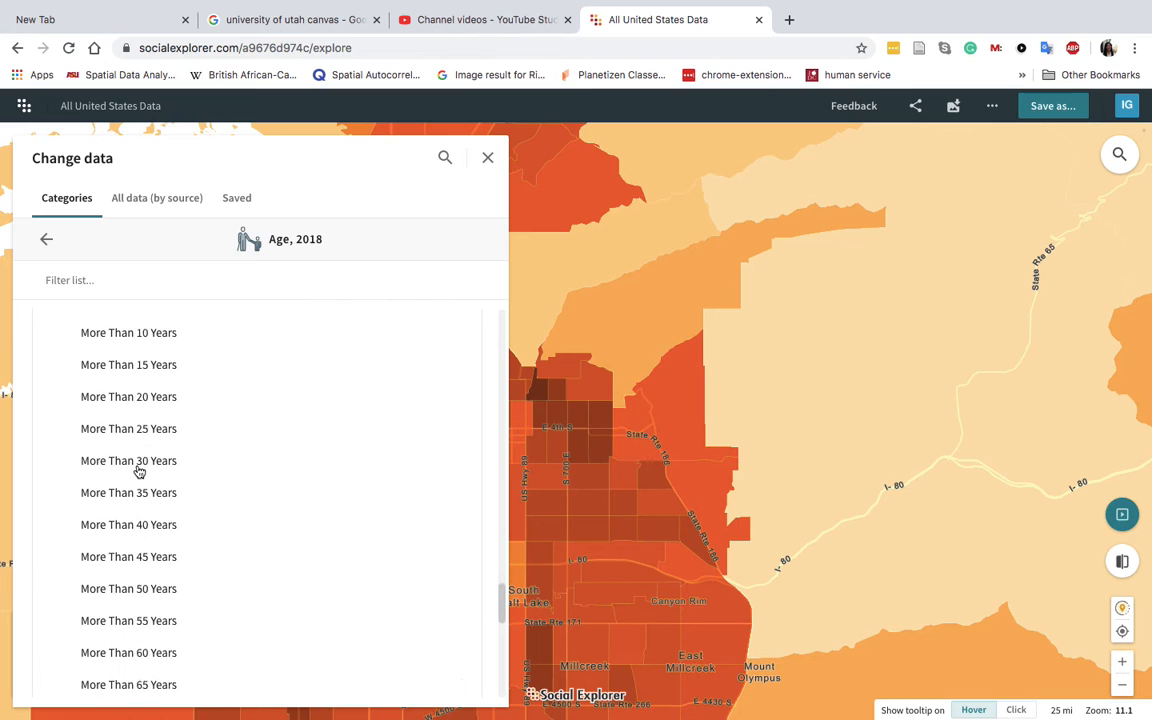
{"action": "scroll", "coordinate": [139, 473], "scroll_direction": "down", "scroll_amount": 20}
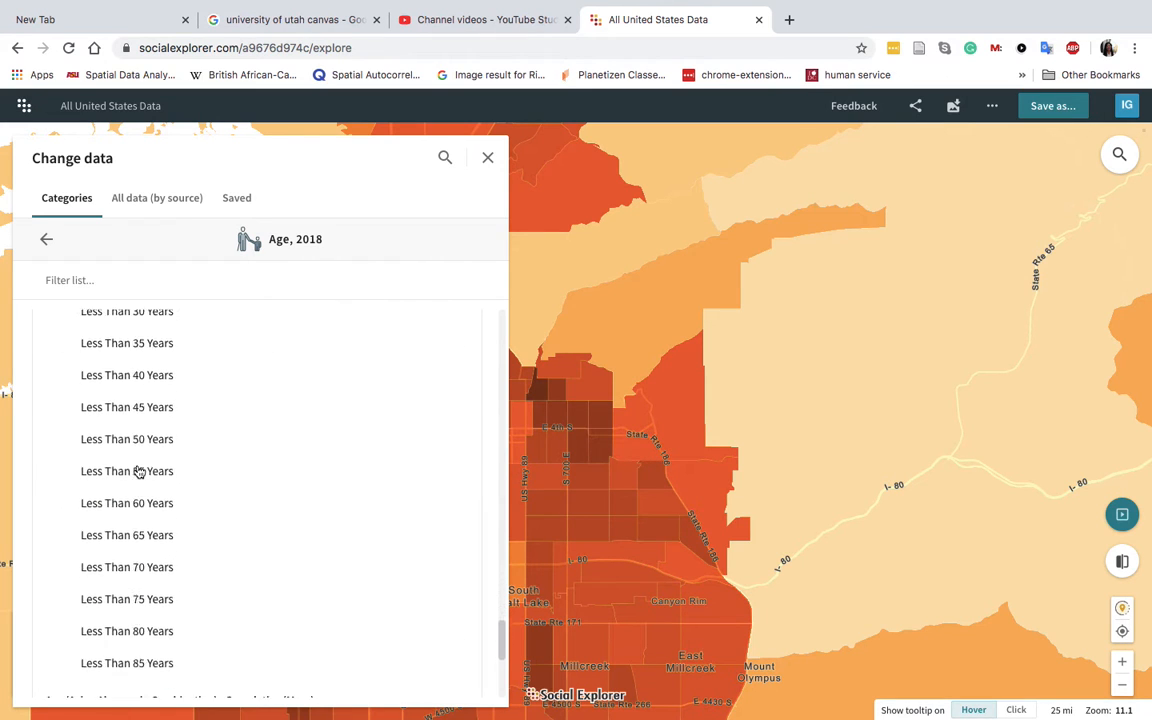
{"action": "scroll", "coordinate": [139, 473], "scroll_direction": "down", "scroll_amount": 20}
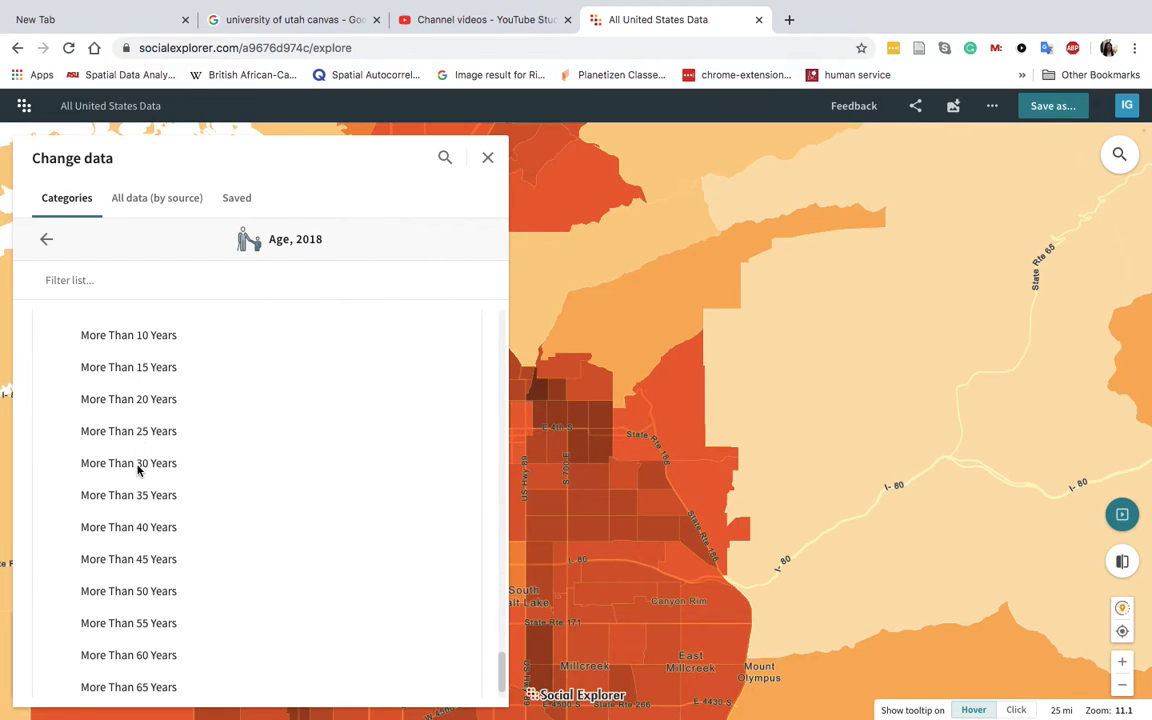
{"action": "scroll", "coordinate": [139, 473], "scroll_direction": "up", "scroll_amount": 3}
{"action": "scroll", "coordinate": [139, 473], "scroll_direction": "down", "scroll_amount": 2}
{"action": "scroll", "coordinate": [139, 471], "scroll_direction": "down", "scroll_amount": 6}
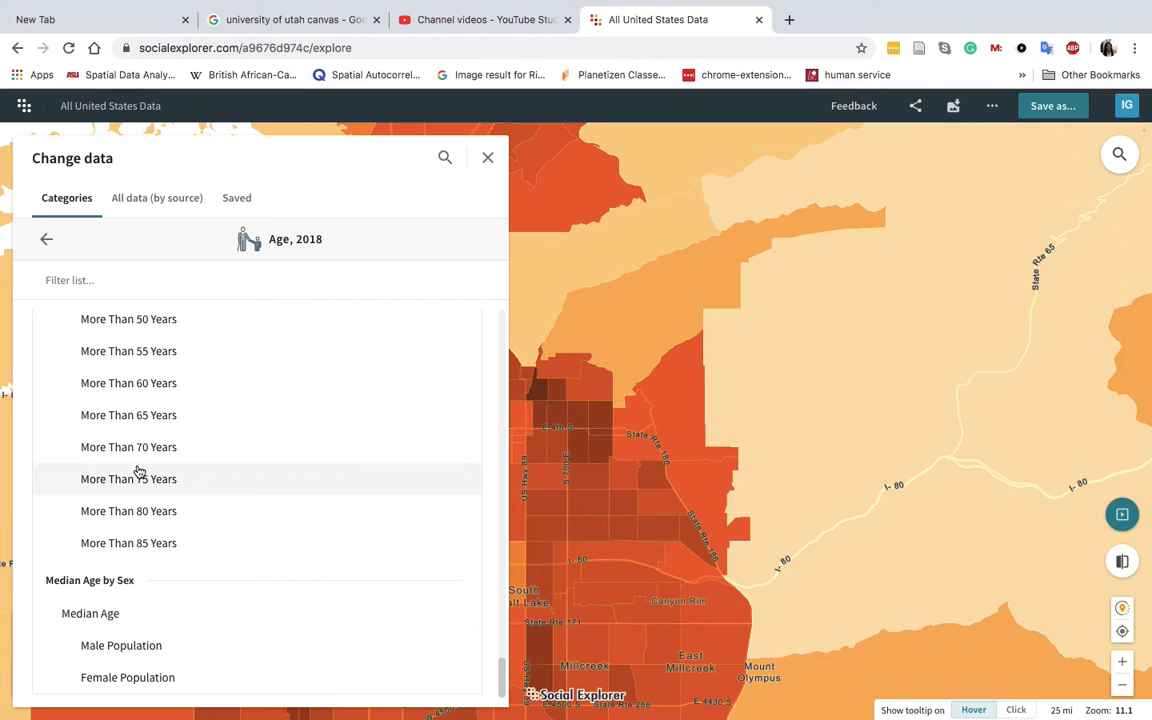
{"action": "scroll", "coordinate": [121, 504], "scroll_direction": "down", "scroll_amount": 10}
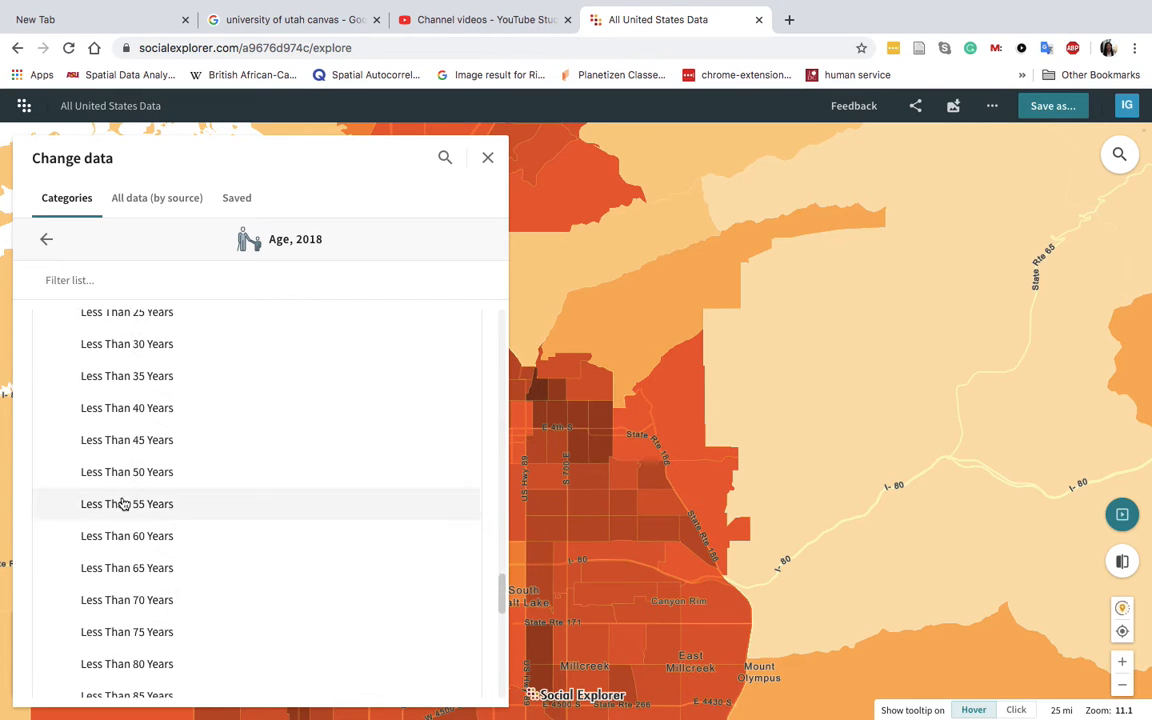
Step: Under ACS 2018 (5-Year Estimates), map Male Population with its age groups Under 18, 18 to 34, 35 to 64, and 65 and Over
{"action": "scroll", "coordinate": [121, 504], "scroll_direction": "up", "scroll_amount": 20}
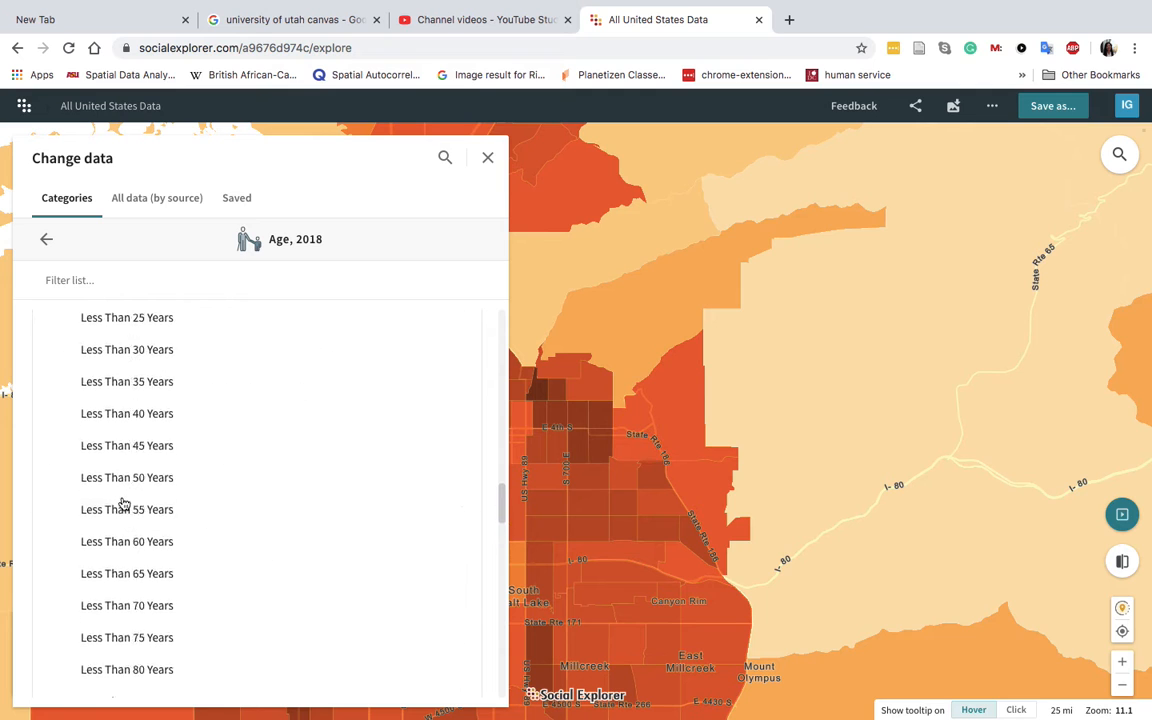
{"action": "scroll", "coordinate": [123, 503], "scroll_direction": "up", "scroll_amount": 1}
{"action": "scroll", "coordinate": [123, 503], "scroll_direction": "up", "scroll_amount": 5}
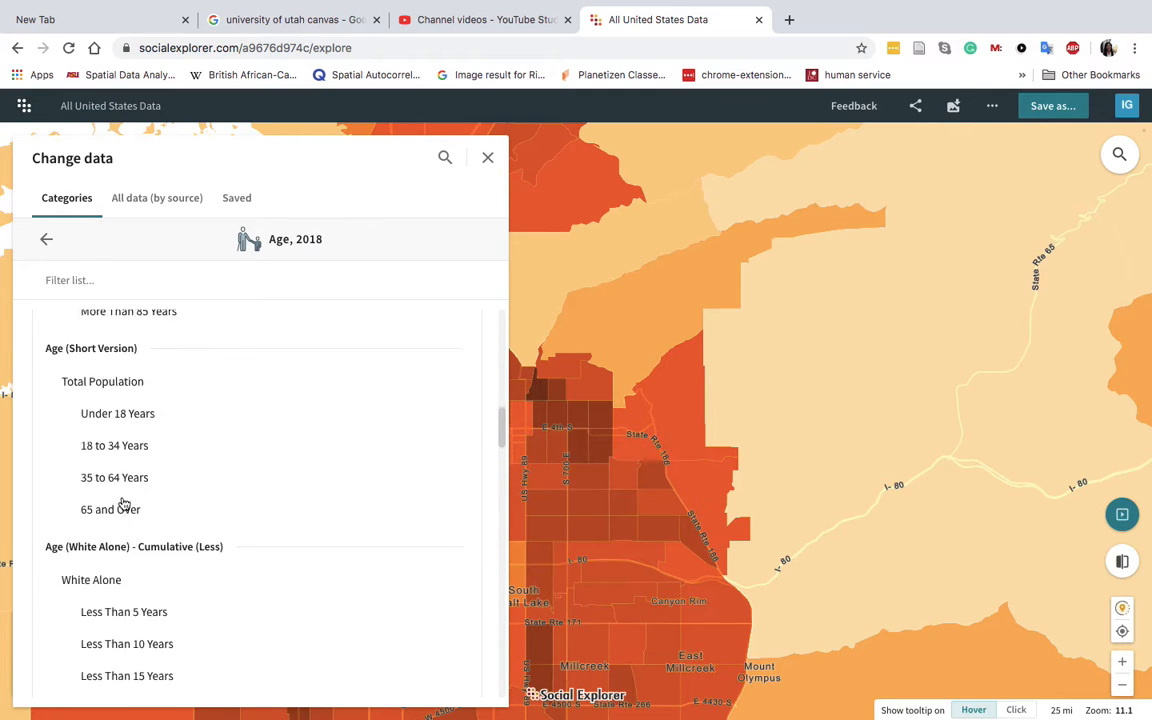
{"action": "scroll", "coordinate": [123, 503], "scroll_direction": "up", "scroll_amount": 10}
{"action": "scroll", "coordinate": [123, 503], "scroll_direction": "down", "scroll_amount": 3}
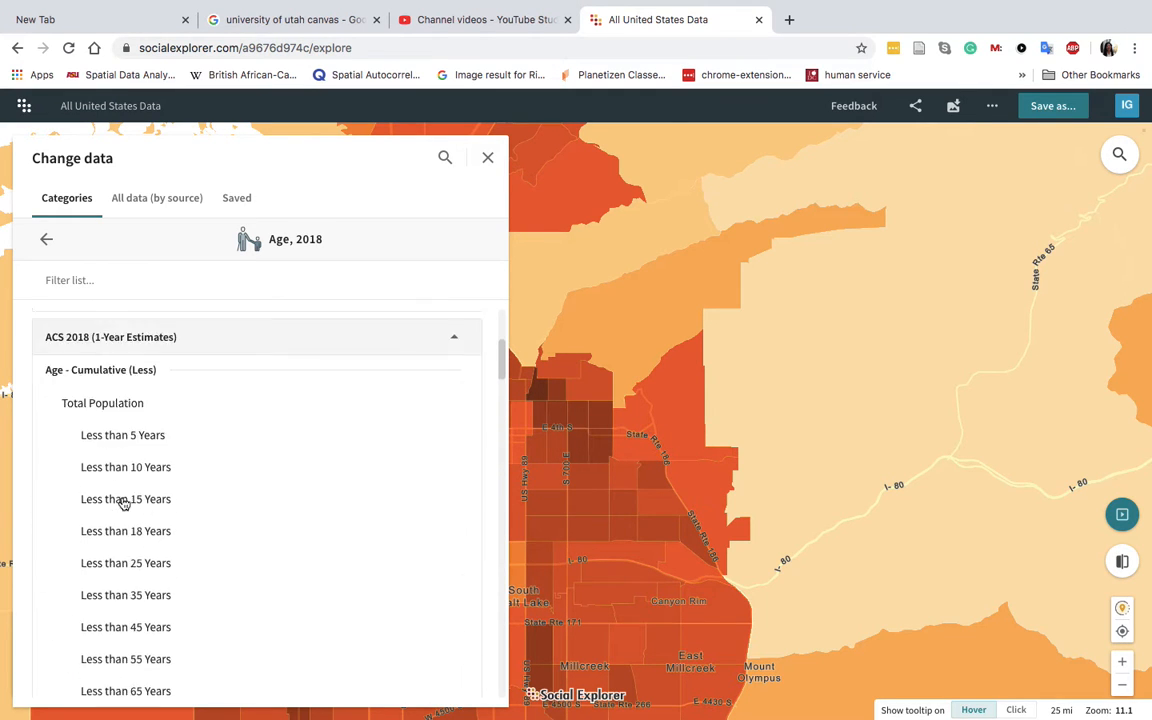
{"action": "scroll", "coordinate": [123, 503], "scroll_direction": "up", "scroll_amount": 4}
{"action": "scroll", "coordinate": [123, 503], "scroll_direction": "up", "scroll_amount": 4}
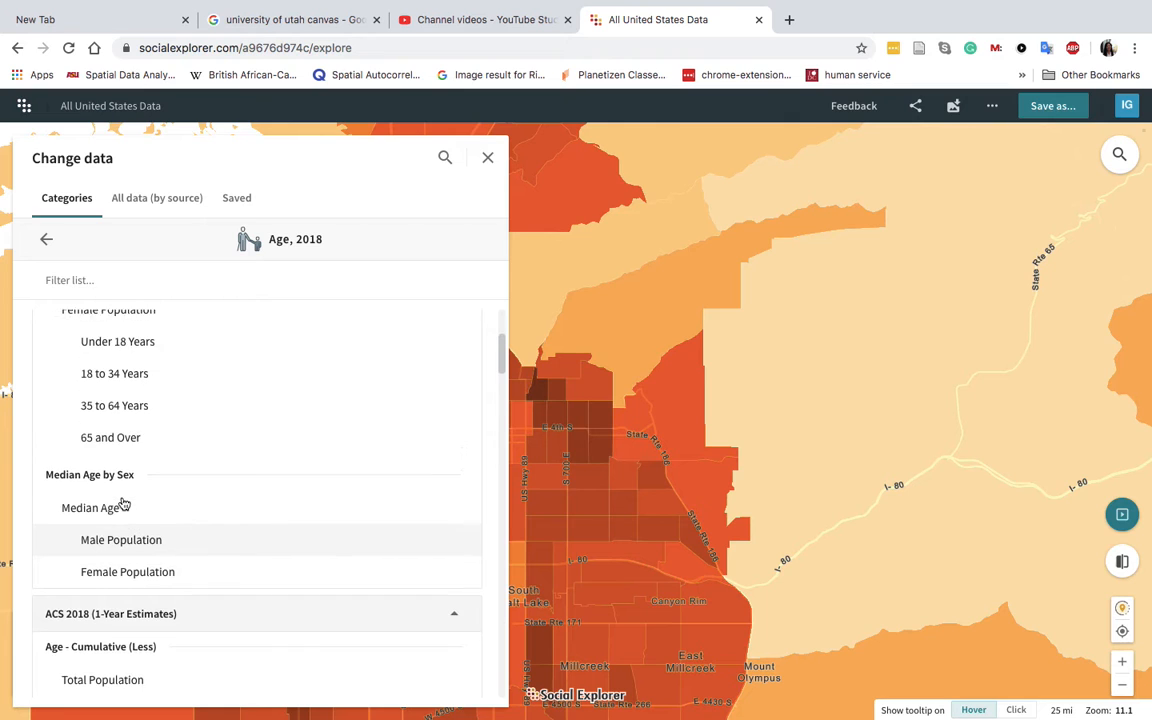
{"action": "scroll", "coordinate": [123, 503], "scroll_direction": "up", "scroll_amount": 1}
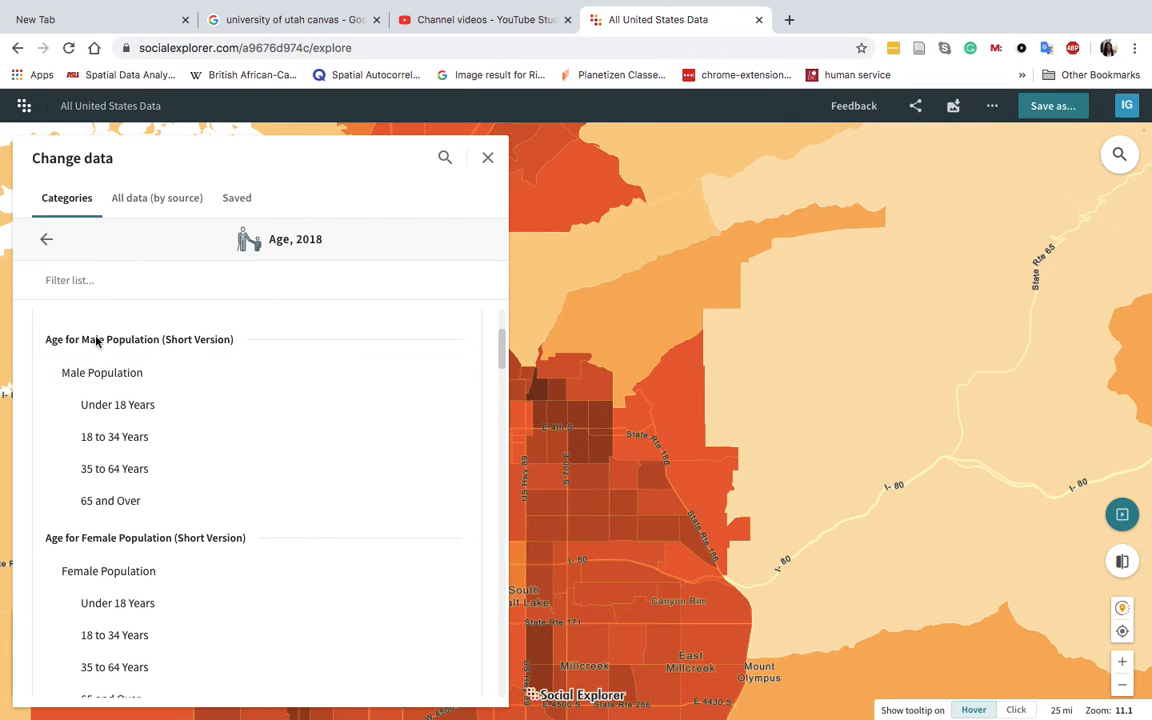
{"action": "left_click", "coordinate": [95, 372]}
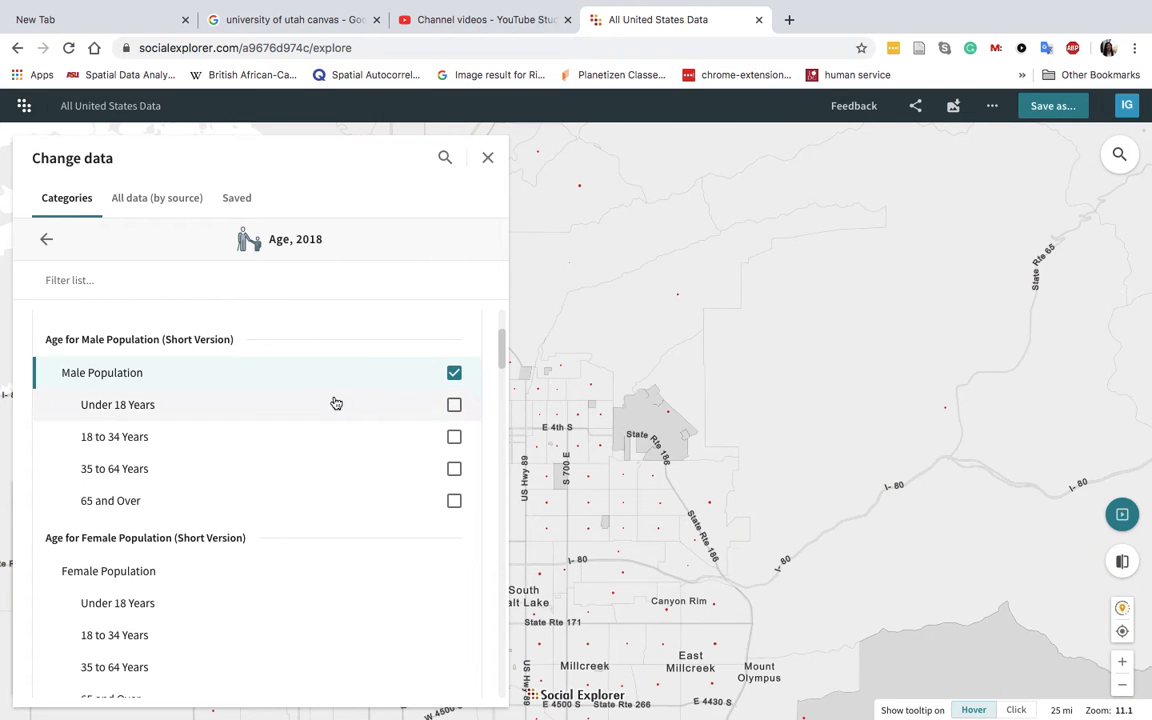
{"action": "left_click", "coordinate": [454, 437]}
{"action": "left_click", "coordinate": [454, 468]}
{"action": "left_click", "coordinate": [454, 500]}
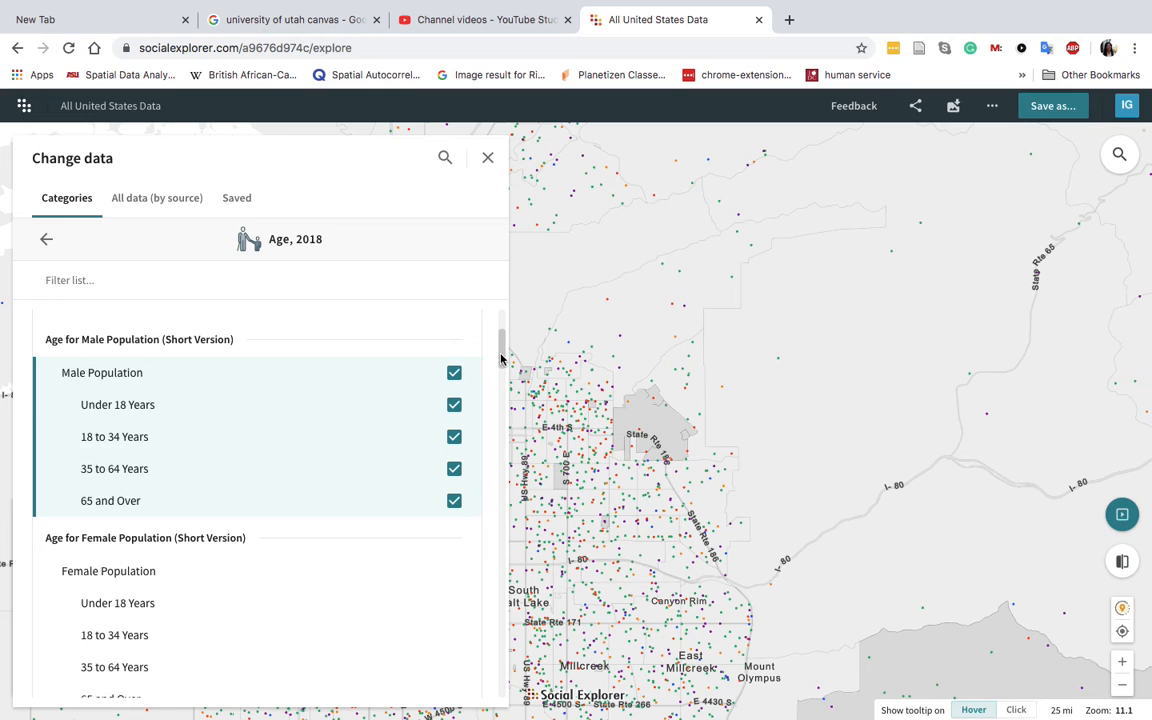
Step: Map the ACS 2018 (5-Year Estimates) Female Population with its age groups Under 18, 18 to 34, 35 to 64, and 65 and Over
{"action": "scroll", "coordinate": [502, 358], "scroll_direction": "down", "scroll_amount": 5}
{"action": "scroll", "coordinate": [502, 362], "scroll_direction": "up", "scroll_amount": 6}
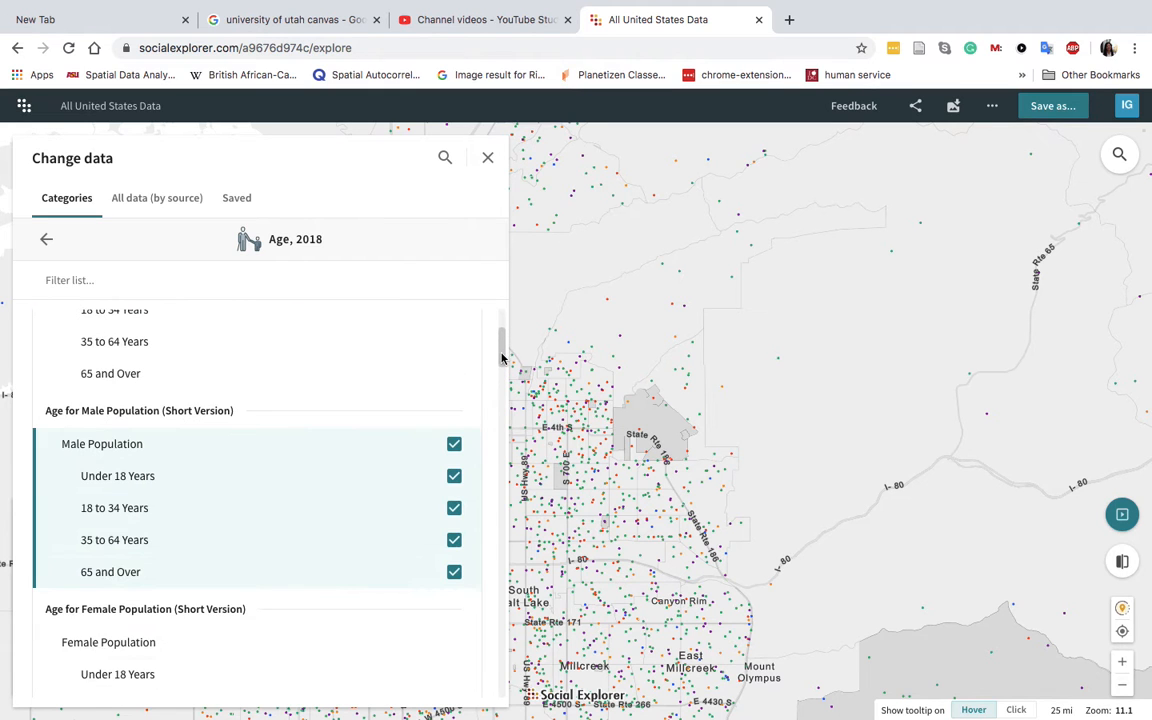
{"action": "scroll", "coordinate": [453, 631], "scroll_direction": "down", "scroll_amount": 1}
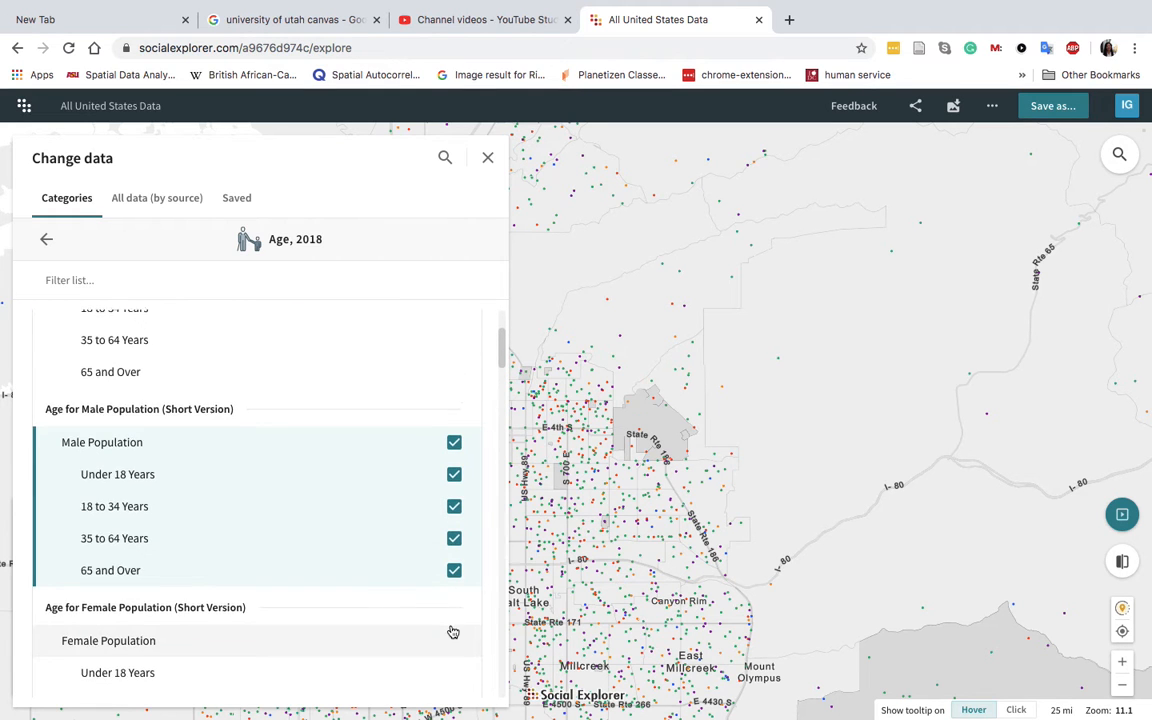
{"action": "scroll", "coordinate": [453, 631], "scroll_direction": "down", "scroll_amount": 2}
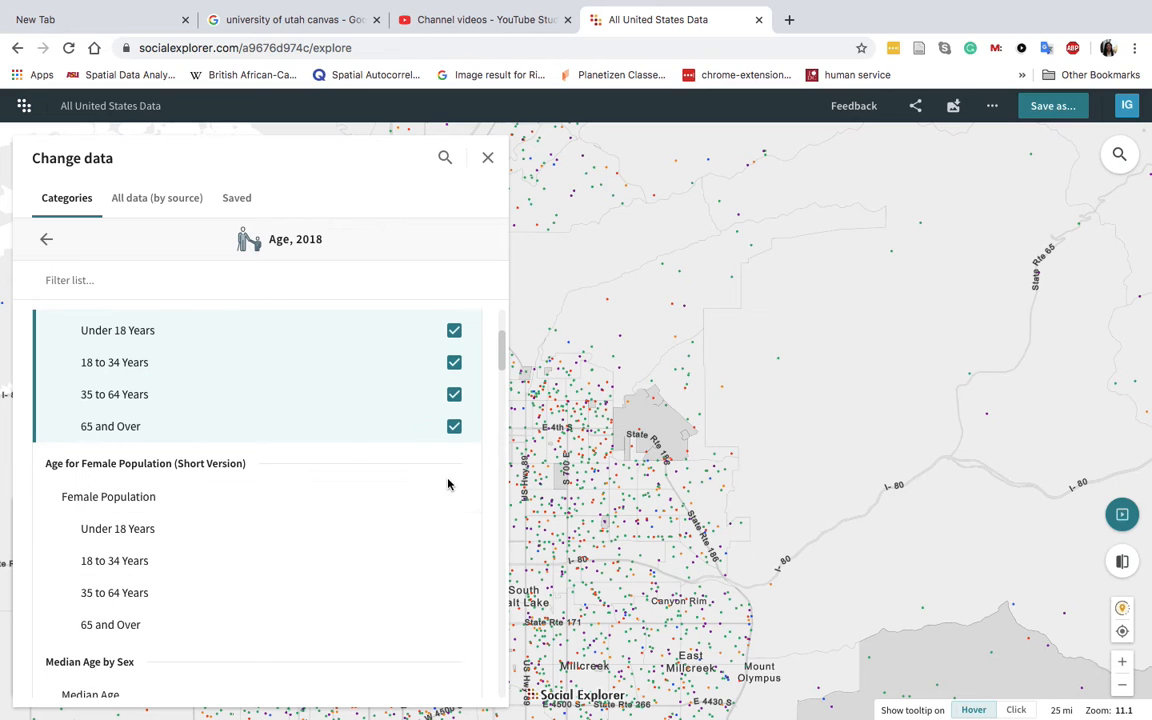
{"action": "scroll", "coordinate": [345, 442], "scroll_direction": "up", "scroll_amount": 2}
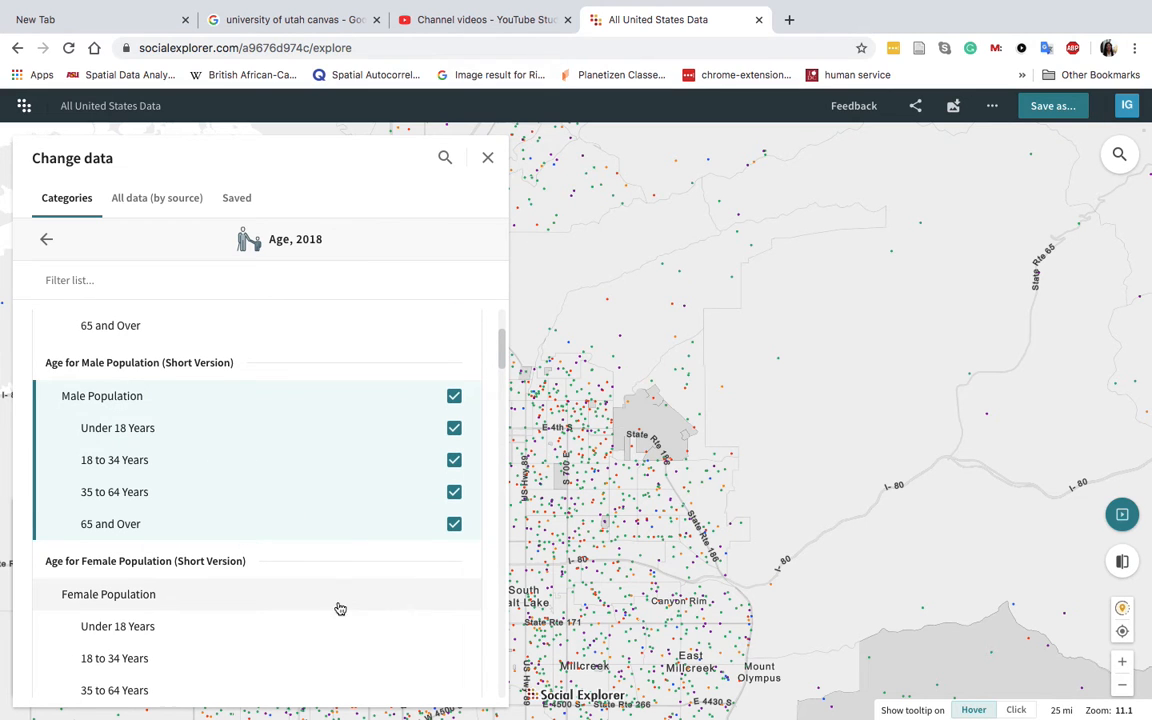
{"action": "left_click", "coordinate": [452, 593]}
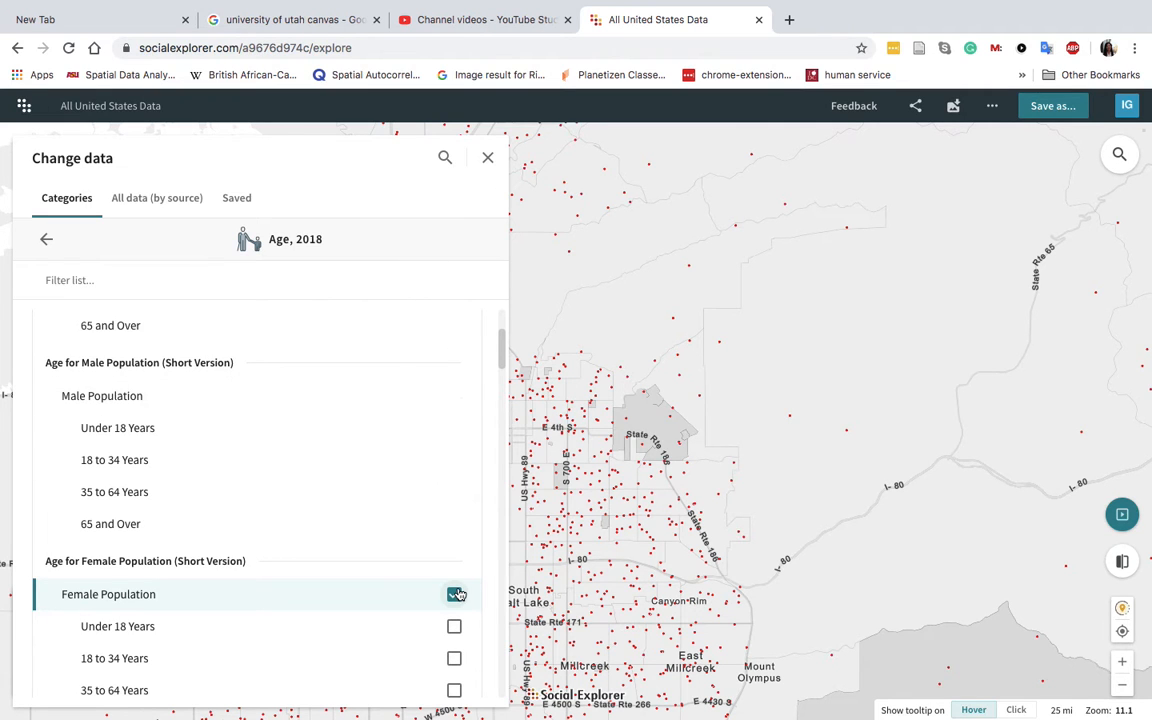
{"action": "left_click", "coordinate": [454, 626]}
{"action": "left_click", "coordinate": [454, 658]}
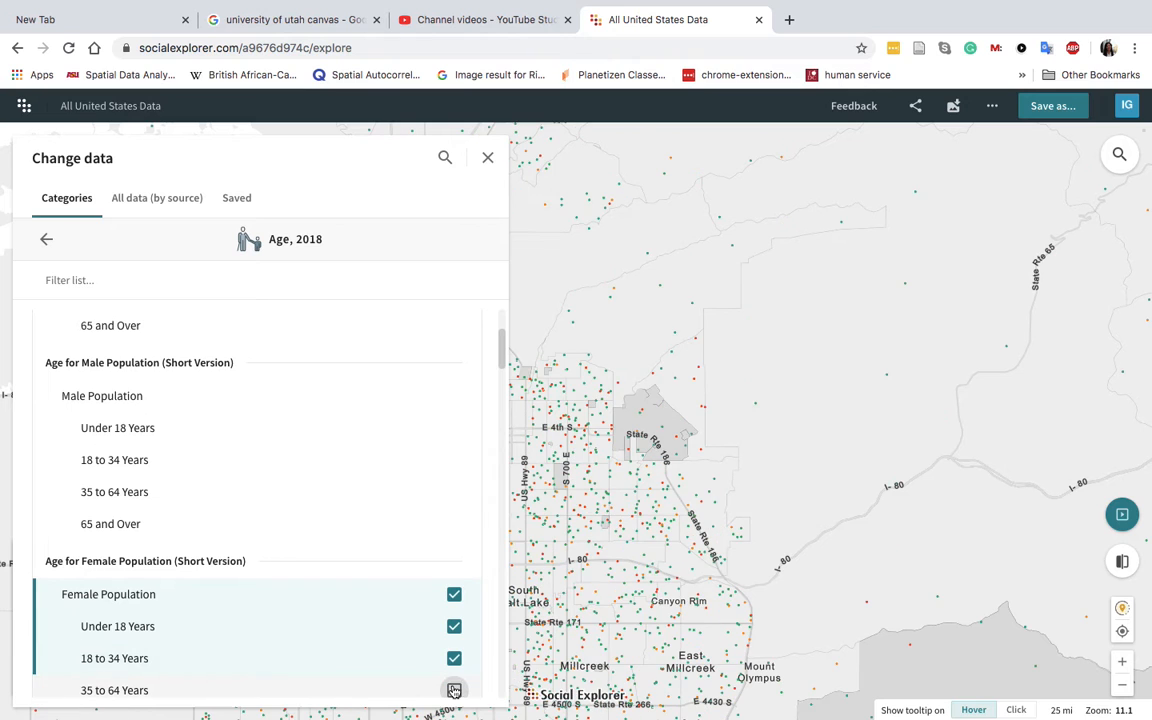
{"action": "left_click", "coordinate": [454, 690]}
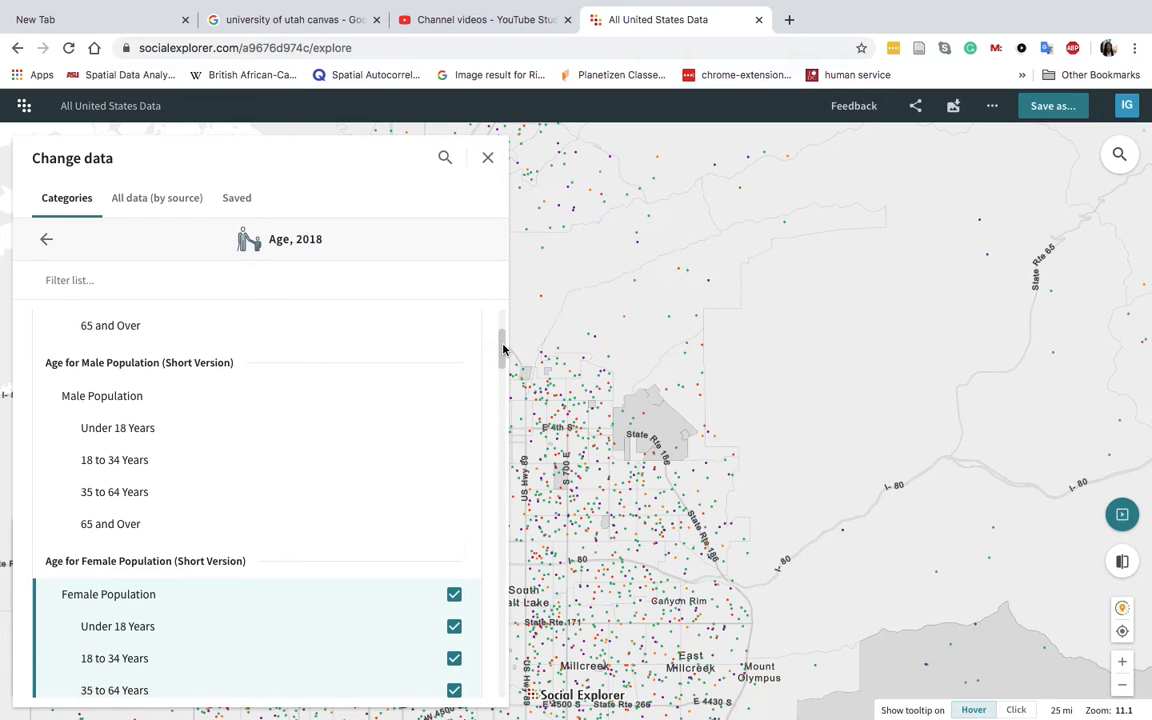
{"action": "scroll", "coordinate": [503, 352], "scroll_direction": "down", "scroll_amount": 6}
{"action": "scroll", "coordinate": [503, 355], "scroll_direction": "up", "scroll_amount": 3}
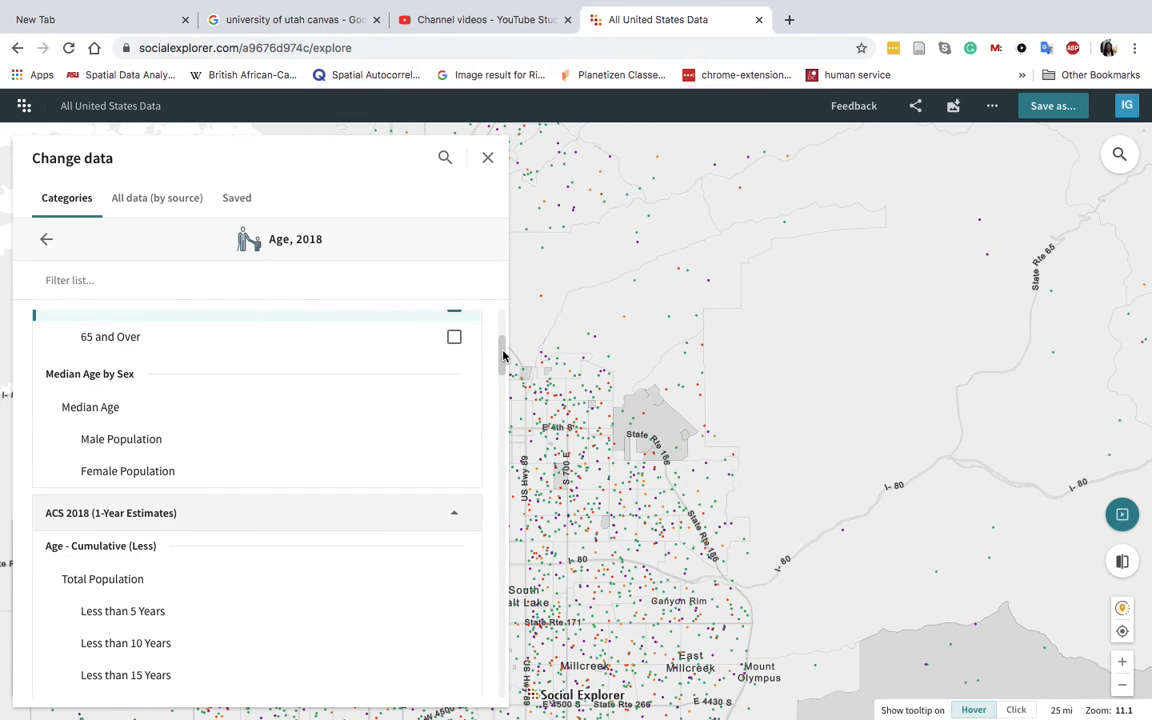
{"action": "scroll", "coordinate": [503, 355], "scroll_direction": "up", "scroll_amount": 1}
{"action": "left_click", "coordinate": [454, 424]}
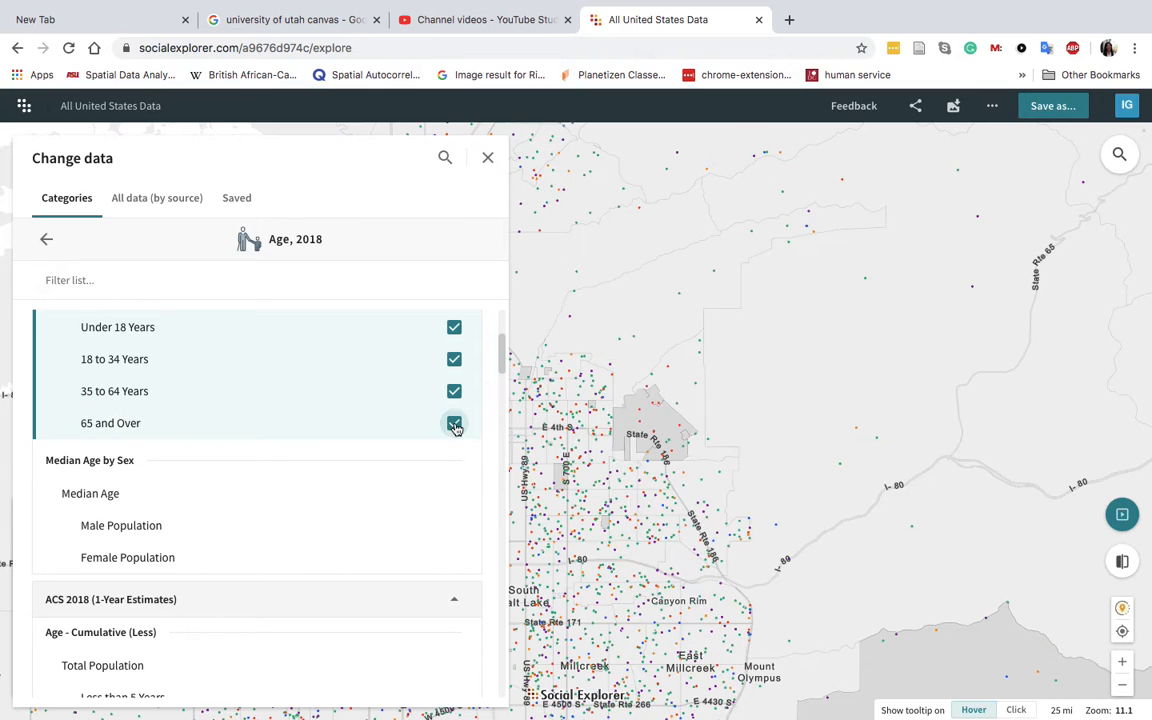
Step: Start a topic-based report from ACS 2018 (5-Year Estimates) and set its topic to Age
{"action": "left_click", "coordinate": [488, 160]}
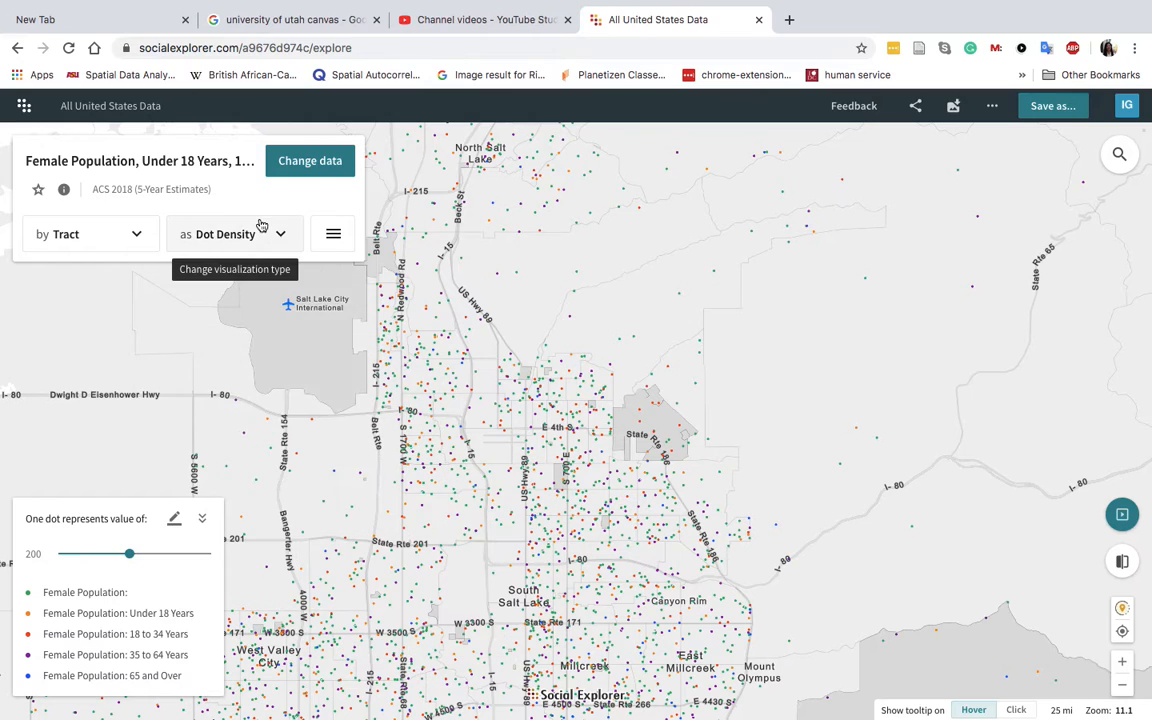
{"action": "left_click", "coordinate": [332, 236]}
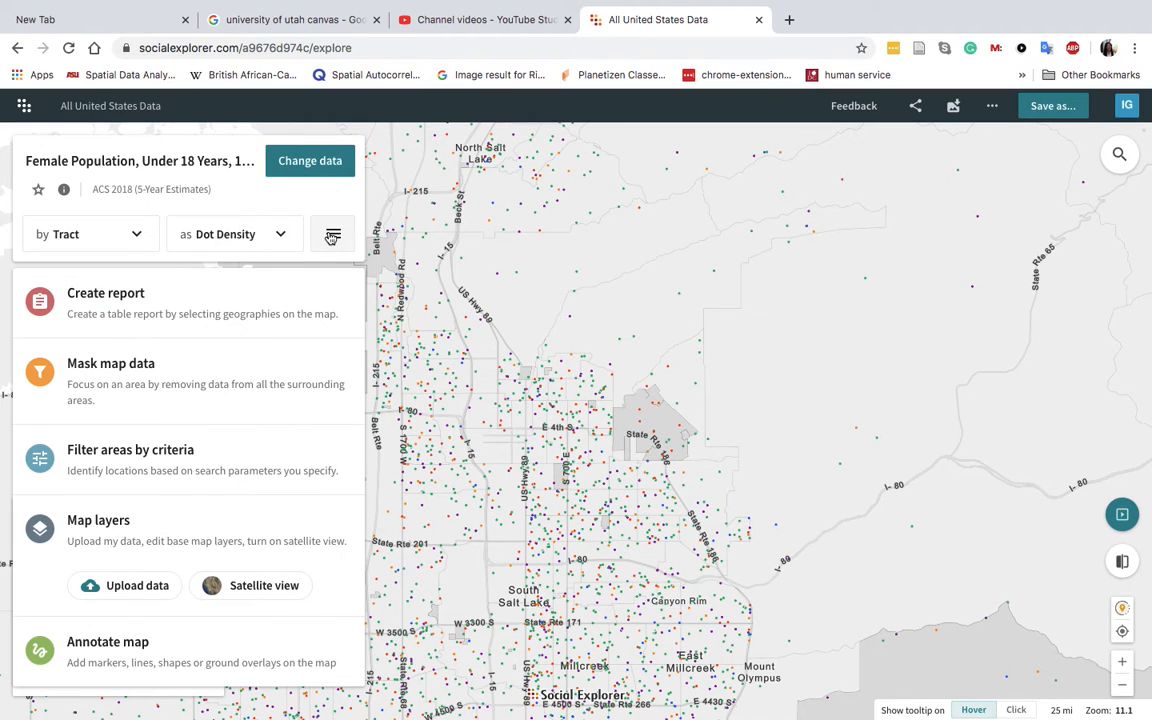
{"action": "left_click", "coordinate": [168, 302]}
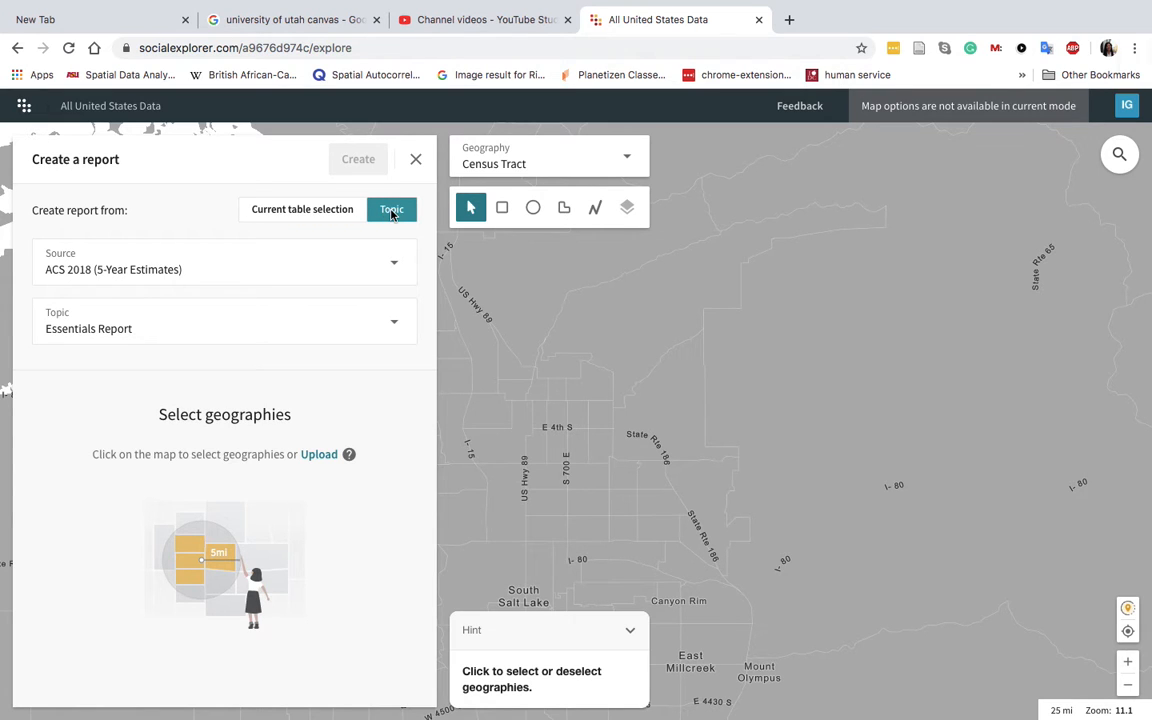
{"action": "left_click", "coordinate": [221, 327]}
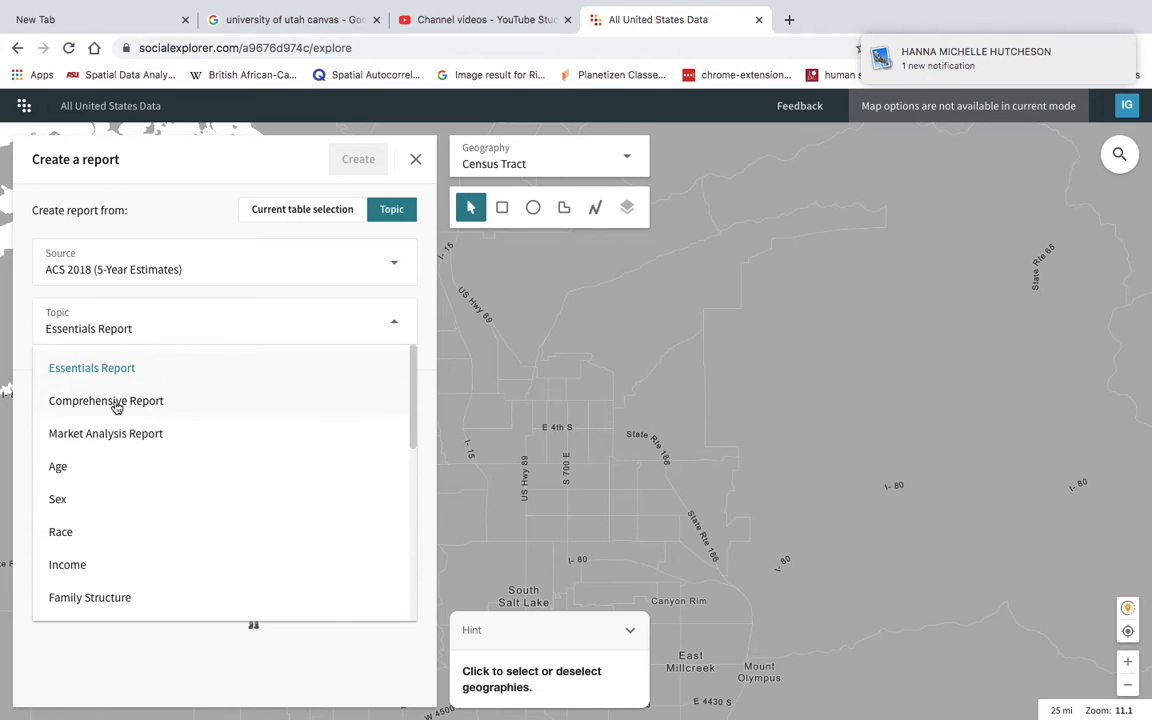
{"action": "left_click", "coordinate": [70, 466]}
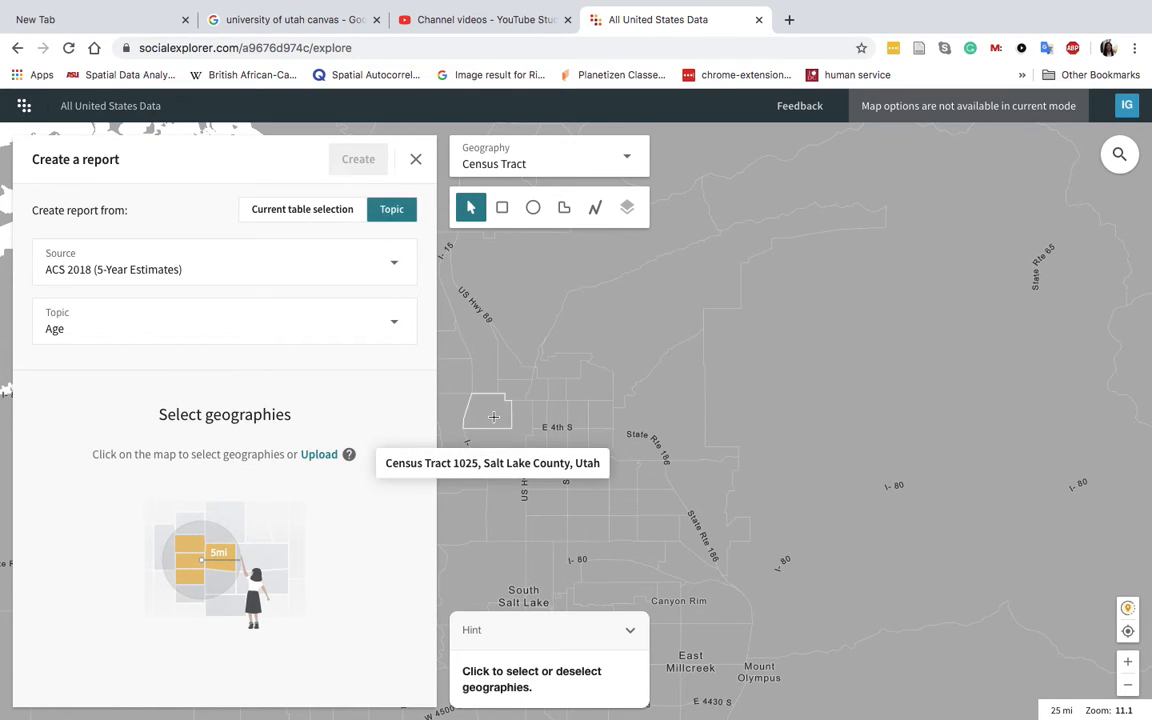
Step: Select the census tracts north of I-80 between I-215 and I-15, including 1003.07, 1003.08, 1147, 1005 and 1006, for the report
{"action": "left_click_drag", "start_coordinate": [473, 403], "coordinate": [687, 437]}
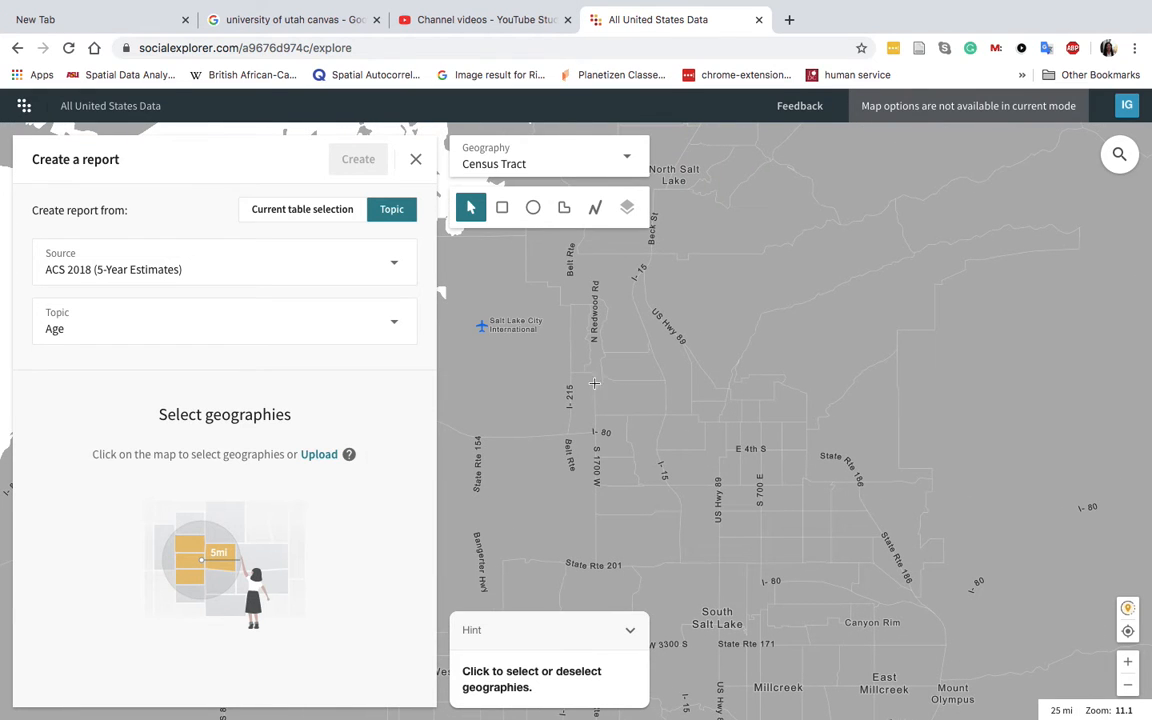
{"action": "left_click", "coordinate": [580, 355]}
{"action": "left_click", "coordinate": [590, 270]}
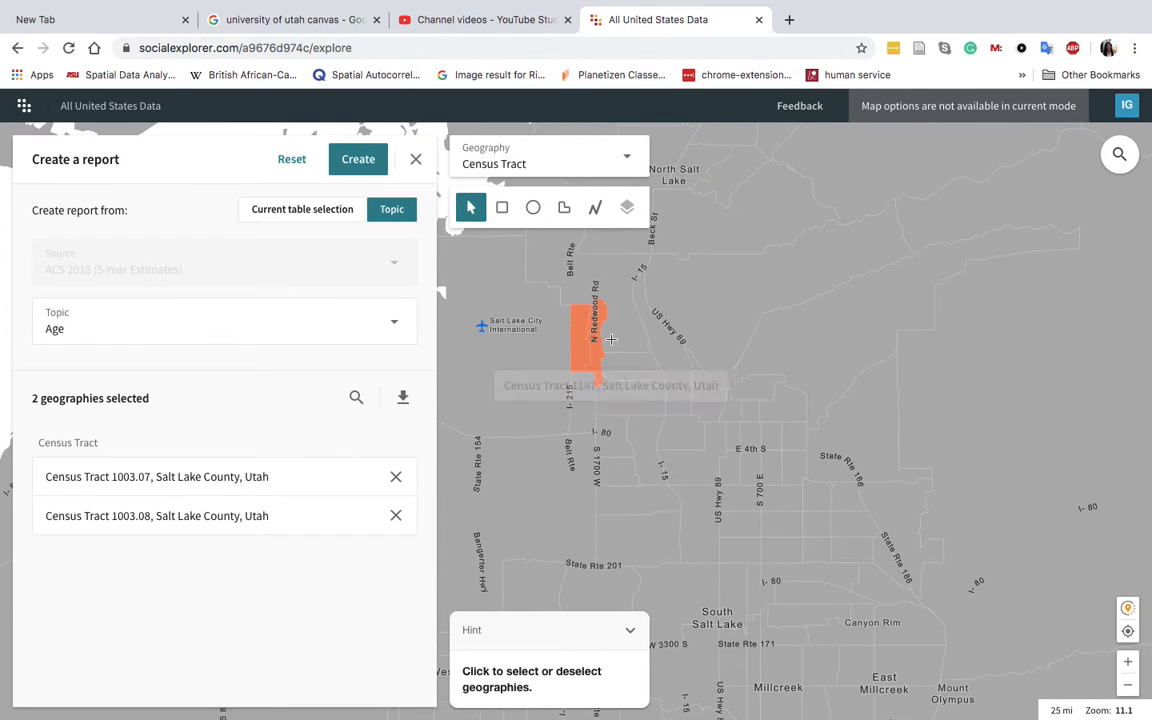
{"action": "left_click", "coordinate": [625, 325]}
{"action": "left_click", "coordinate": [620, 377]}
{"action": "left_click", "coordinate": [619, 400]}
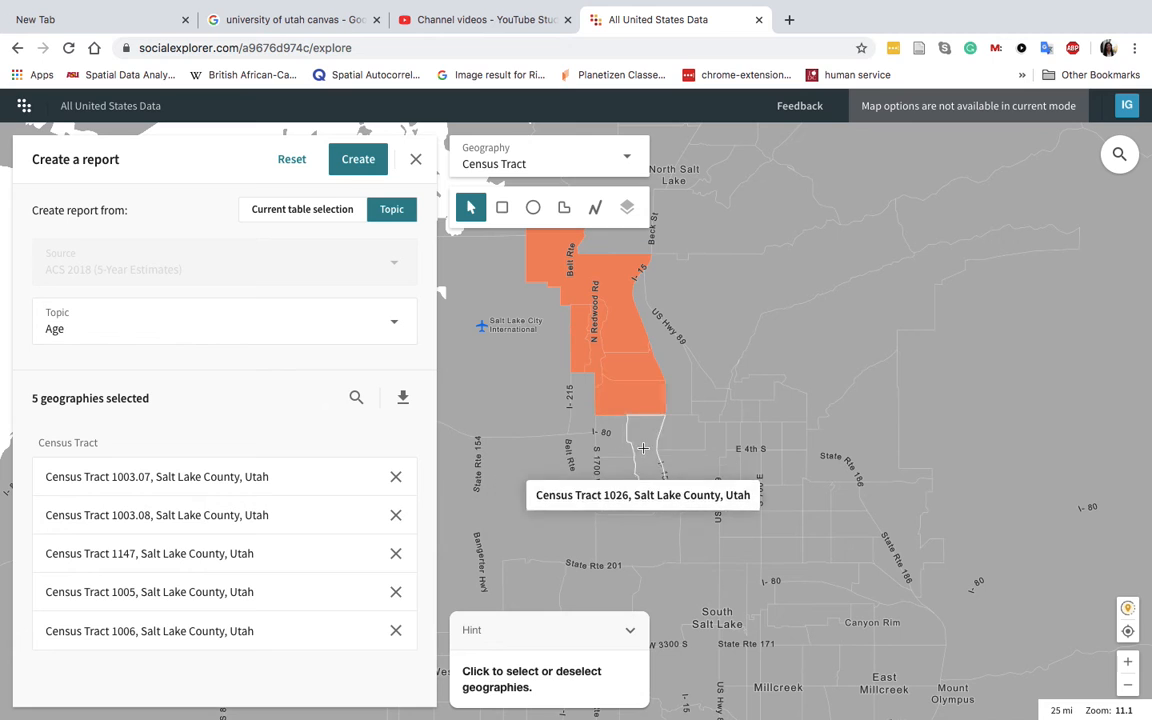
Step: Add the tracts from I-80 south to State Rte 201, the large airport-side tracts, and the gap beside I-215 to the selection
{"action": "left_click", "coordinate": [622, 452]}
{"action": "left_click", "coordinate": [622, 484]}
{"action": "left_click", "coordinate": [610, 460]}
{"action": "left_click", "coordinate": [622, 500]}
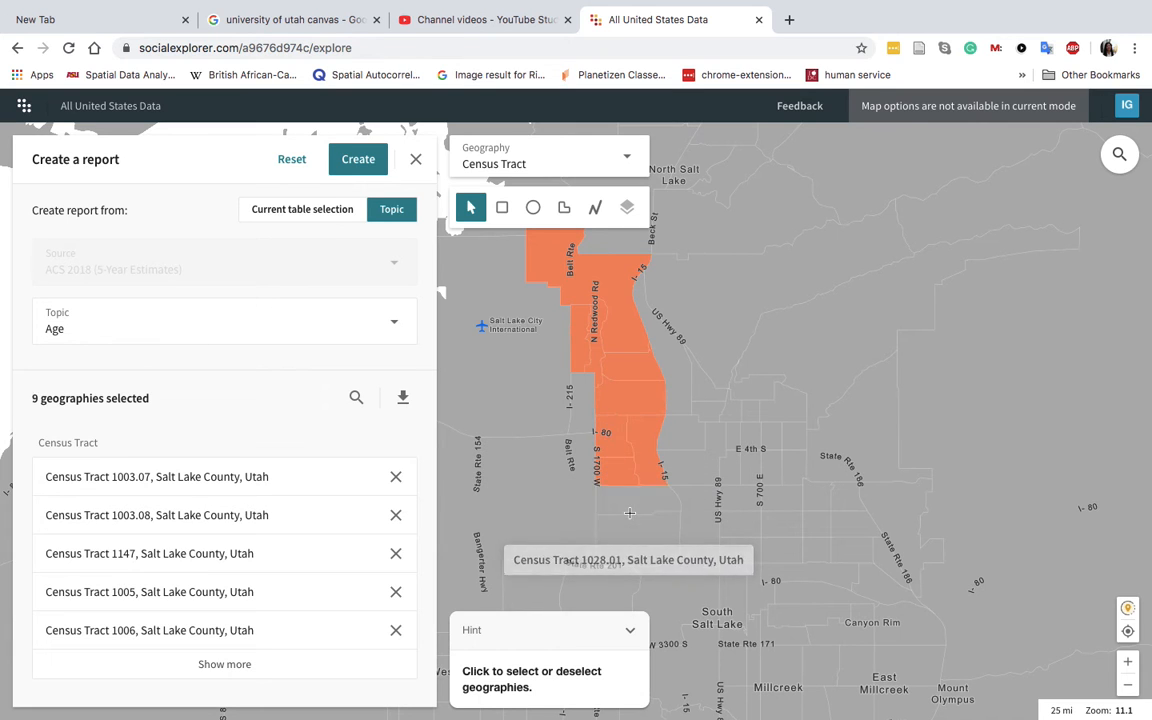
{"action": "left_click", "coordinate": [548, 500]}
{"action": "left_click", "coordinate": [488, 400]}
{"action": "left_click", "coordinate": [480, 370]}
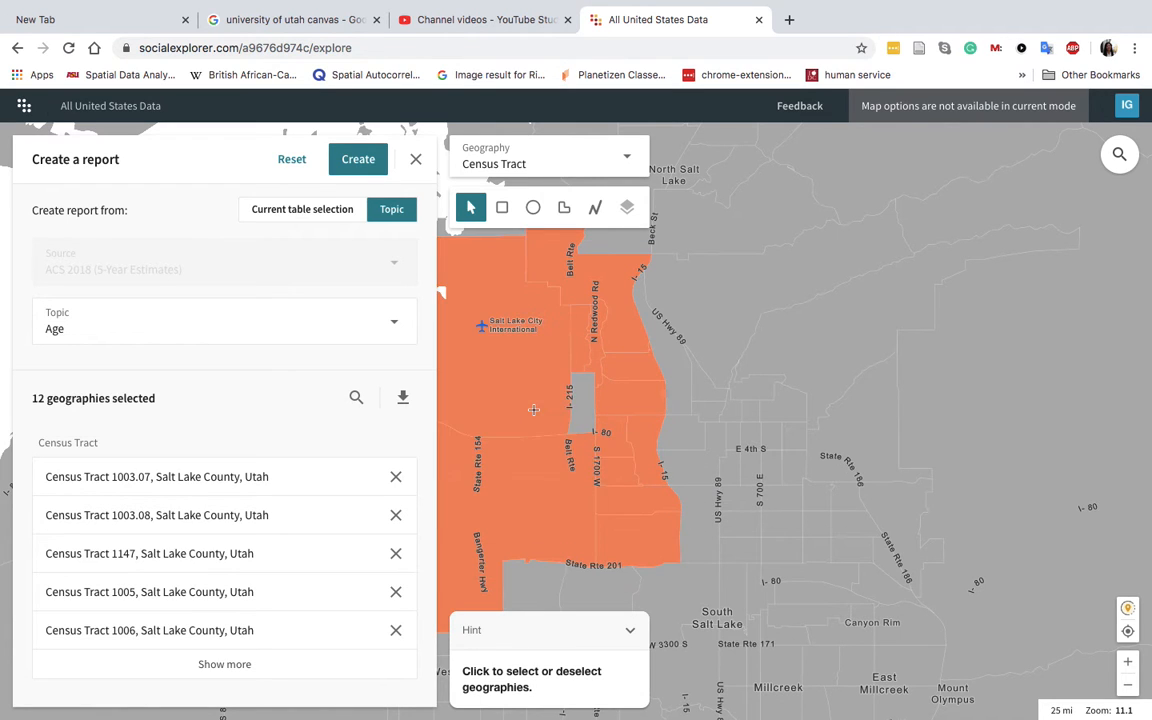
{"action": "left_click", "coordinate": [570, 411]}
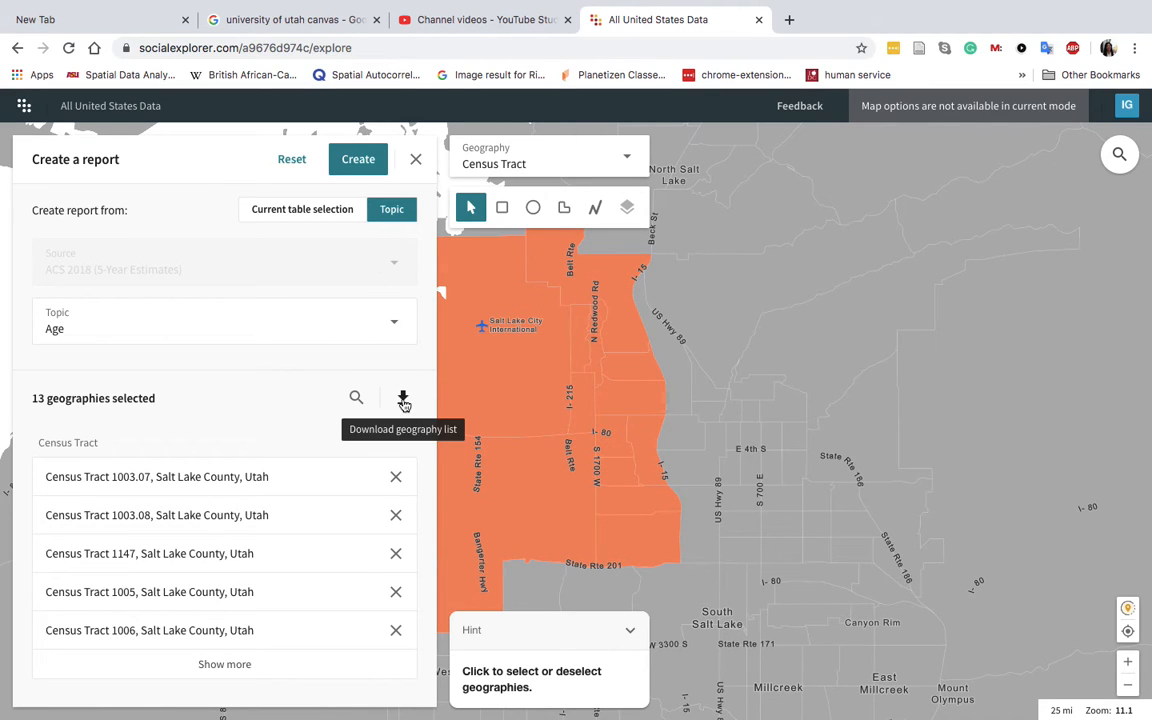
Step: Create the Age report and highlight the total column for all selected census tracts on its last page of geographies
{"action": "left_click", "coordinate": [358, 162]}
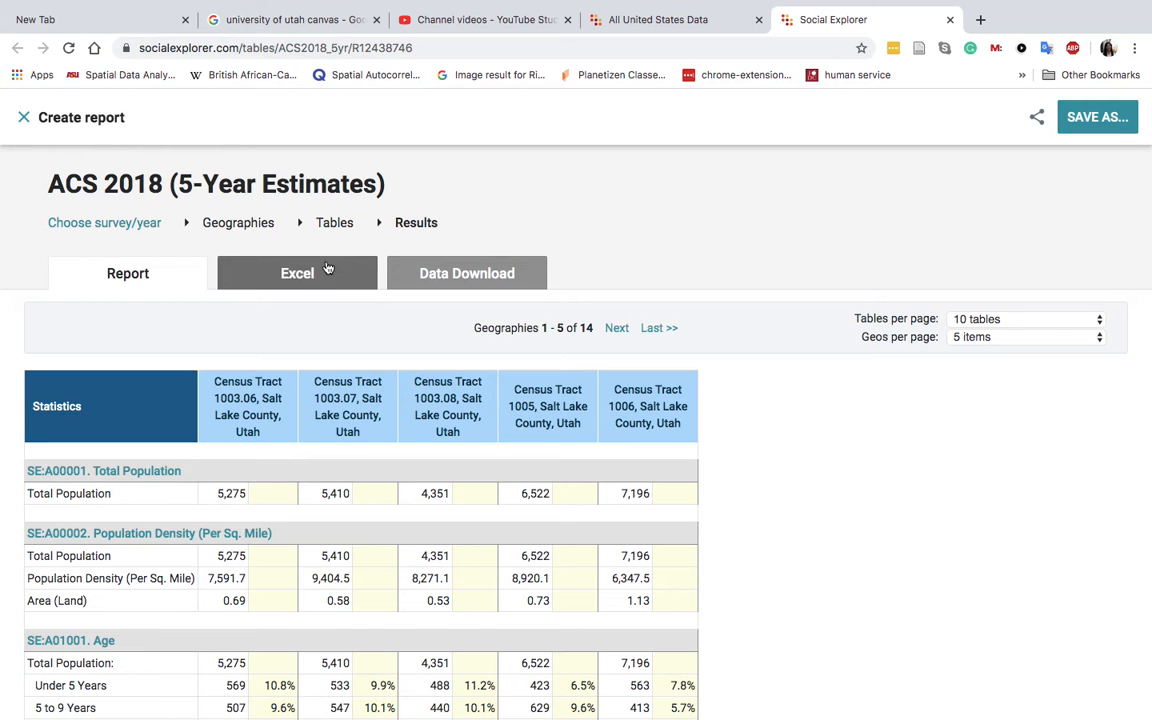
{"action": "left_click", "coordinate": [659, 329]}
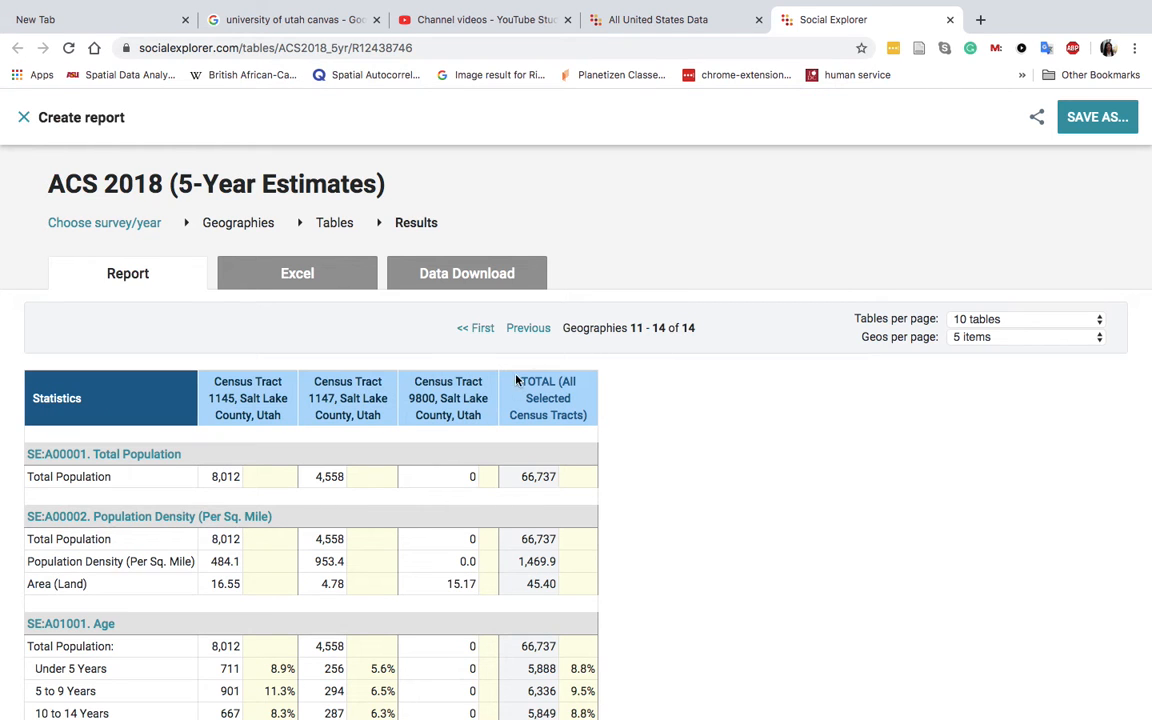
{"action": "left_click_drag", "start_coordinate": [517, 388], "coordinate": [583, 414]}
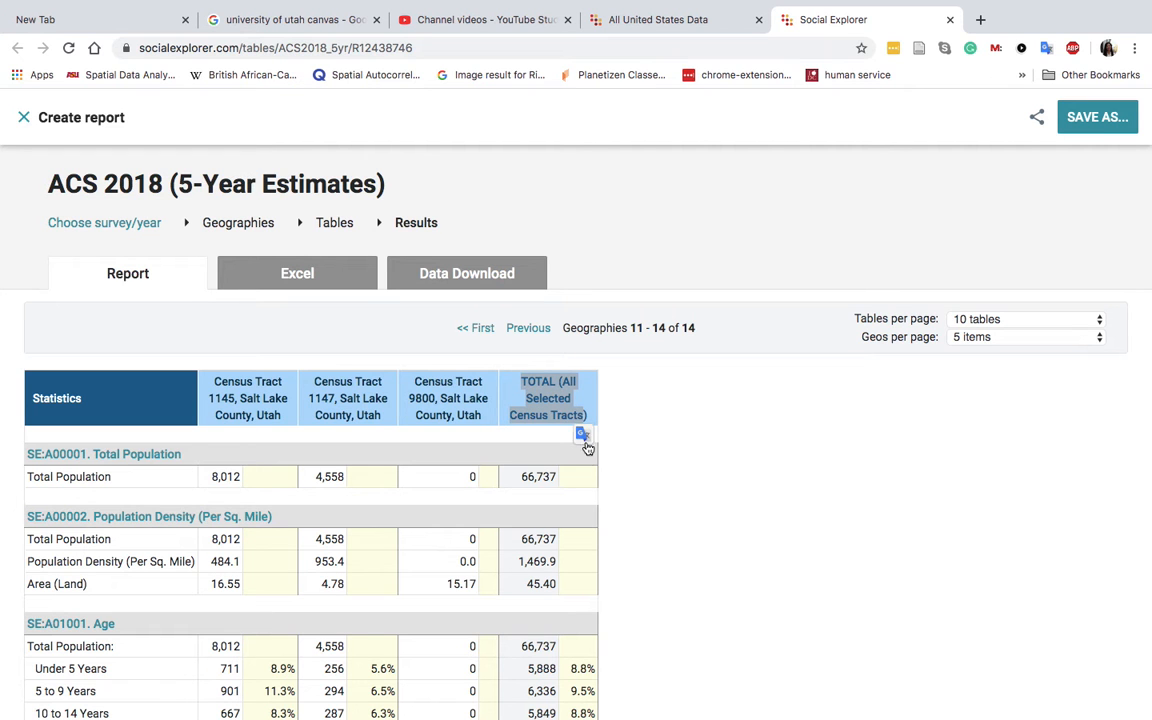
Step: Examine the report's population density, age, male and female age, and Median Age by Sex tables for the selected tracts
{"action": "scroll", "coordinate": [578, 468], "scroll_direction": "down", "scroll_amount": 3}
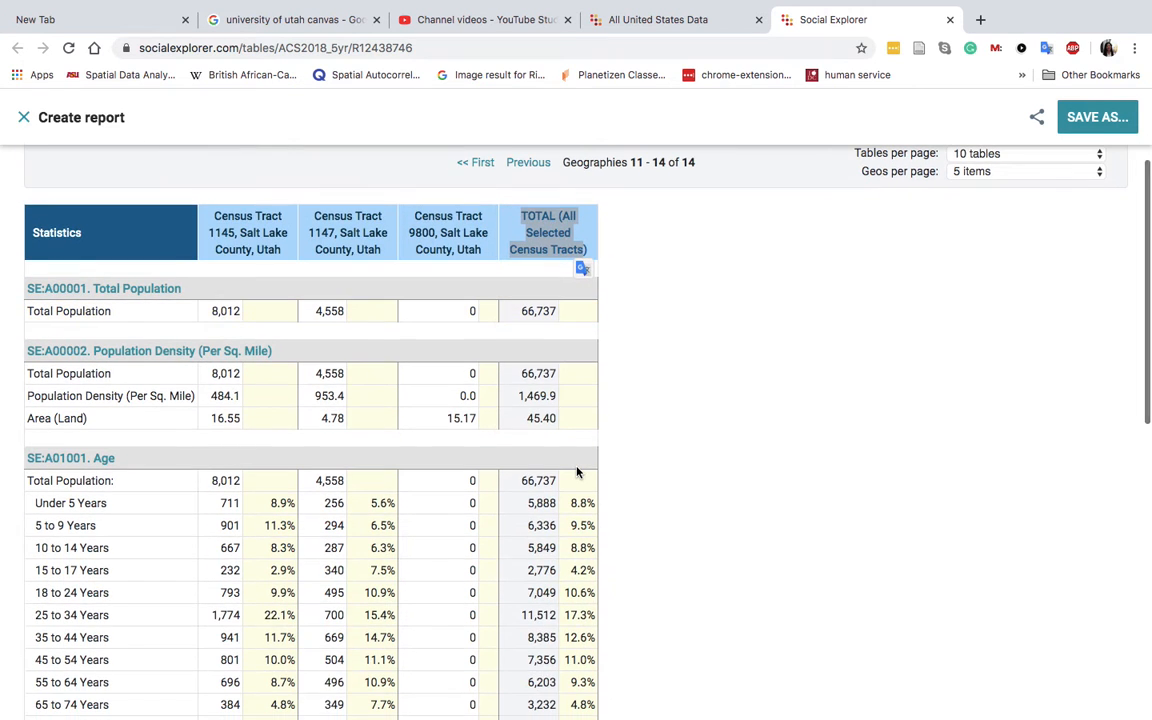
{"action": "scroll", "coordinate": [577, 472], "scroll_direction": "down", "scroll_amount": 2}
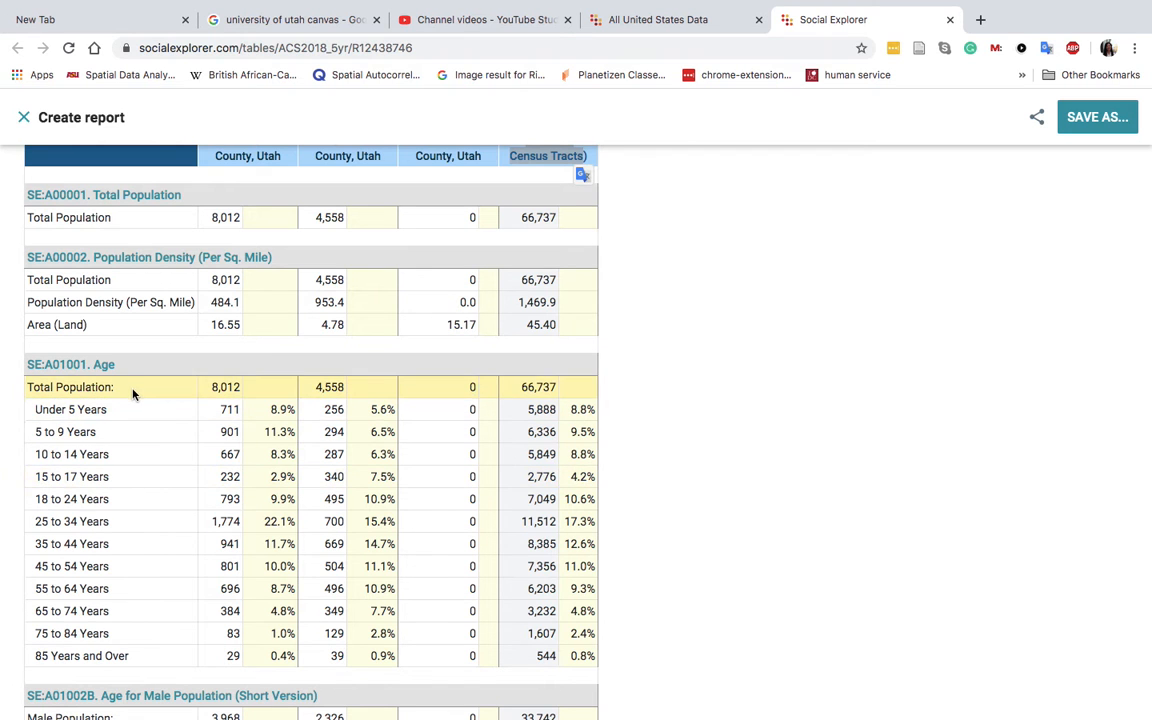
{"action": "scroll", "coordinate": [141, 478], "scroll_direction": "down", "scroll_amount": 3}
{"action": "scroll", "coordinate": [143, 478], "scroll_direction": "down", "scroll_amount": 6}
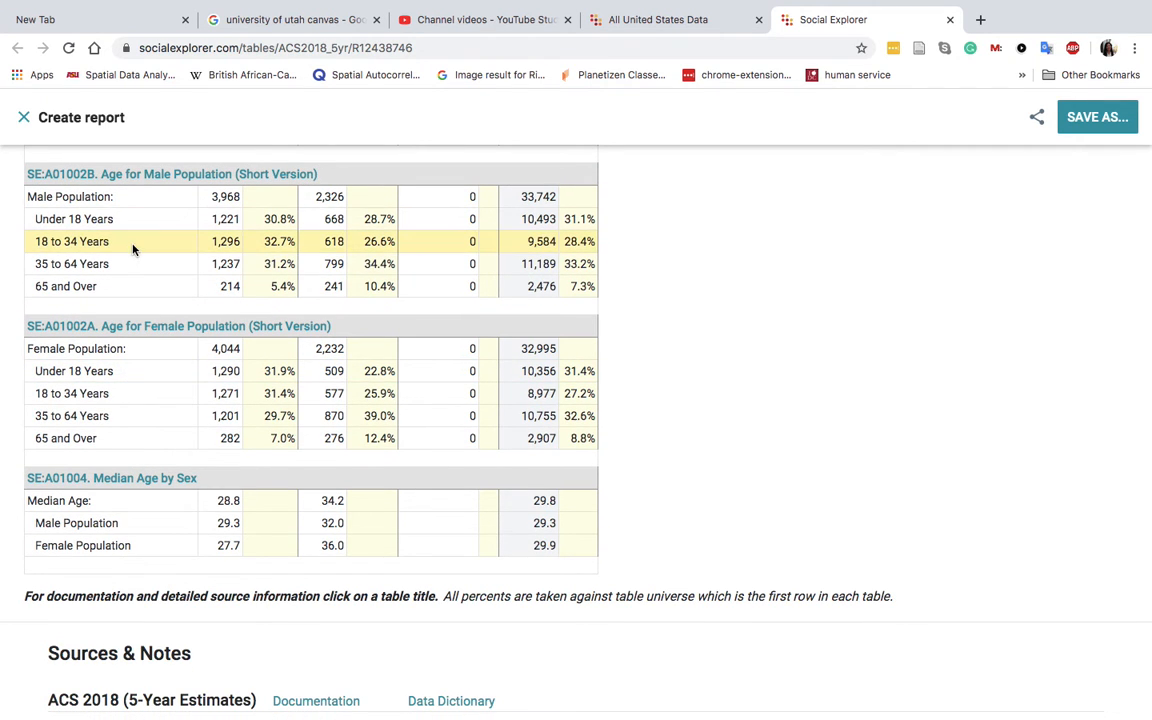
{"action": "scroll", "coordinate": [133, 249], "scroll_direction": "up", "scroll_amount": 3}
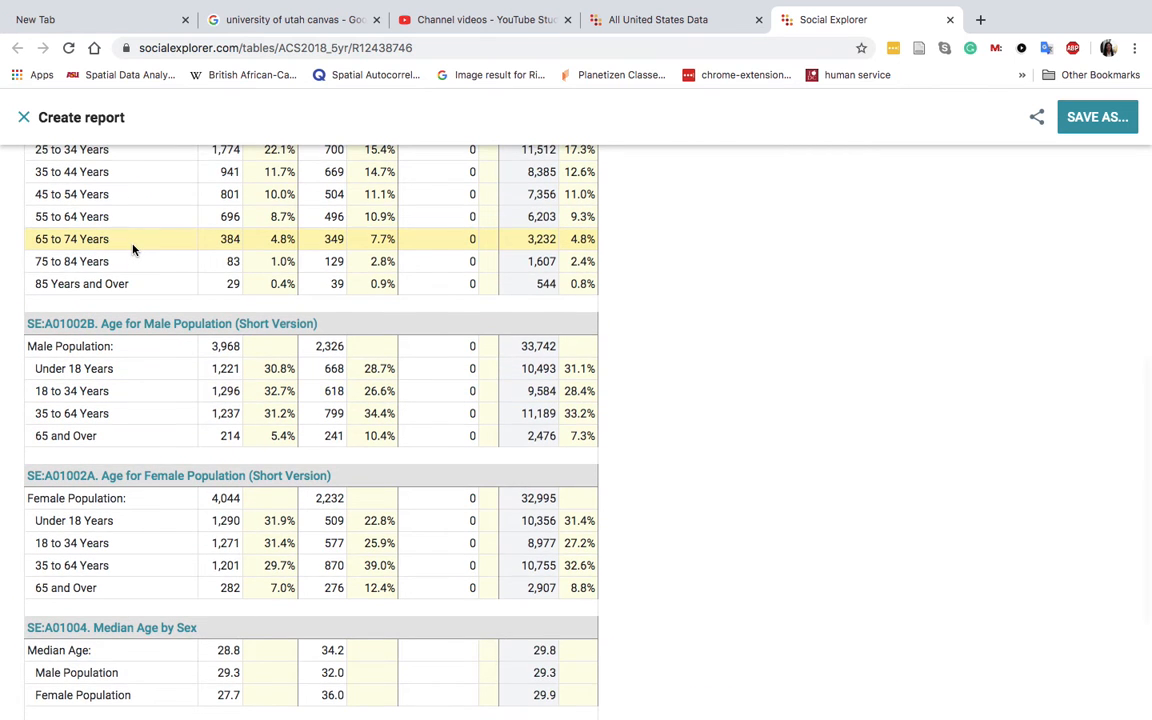
{"action": "scroll", "coordinate": [133, 249], "scroll_direction": "up", "scroll_amount": 2}
{"action": "scroll", "coordinate": [133, 249], "scroll_direction": "up", "scroll_amount": 3}
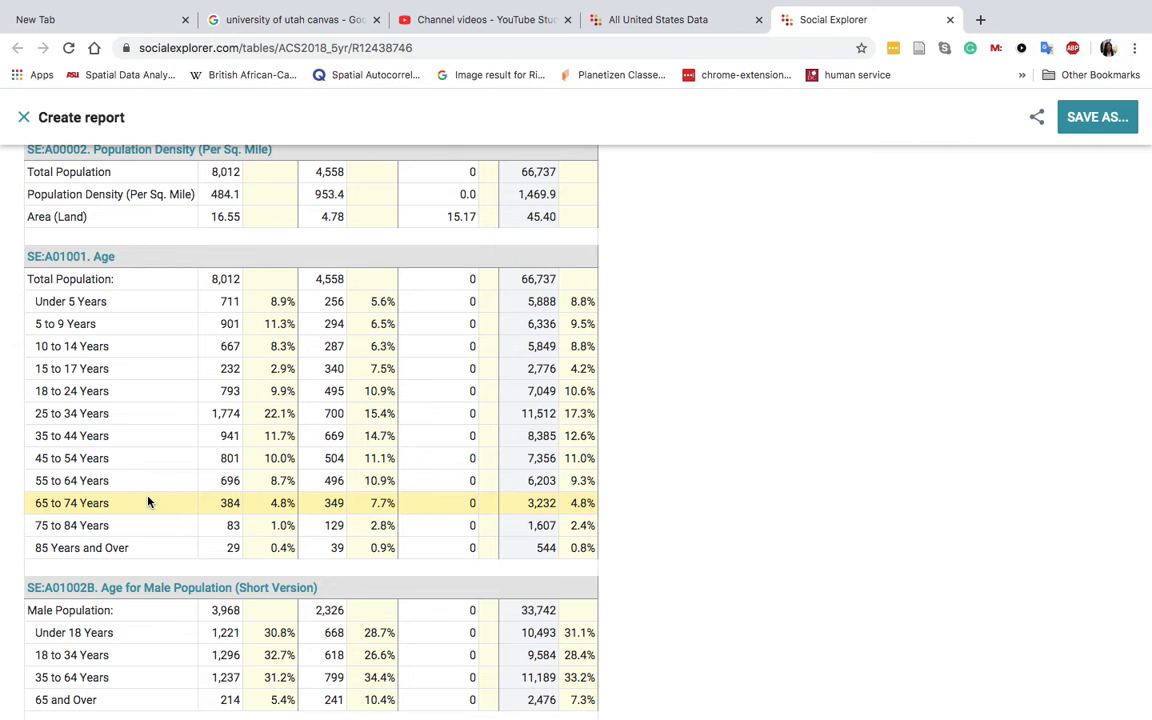
{"action": "scroll", "coordinate": [148, 502], "scroll_direction": "up", "scroll_amount": 2}
{"action": "scroll", "coordinate": [148, 502], "scroll_direction": "up", "scroll_amount": 2}
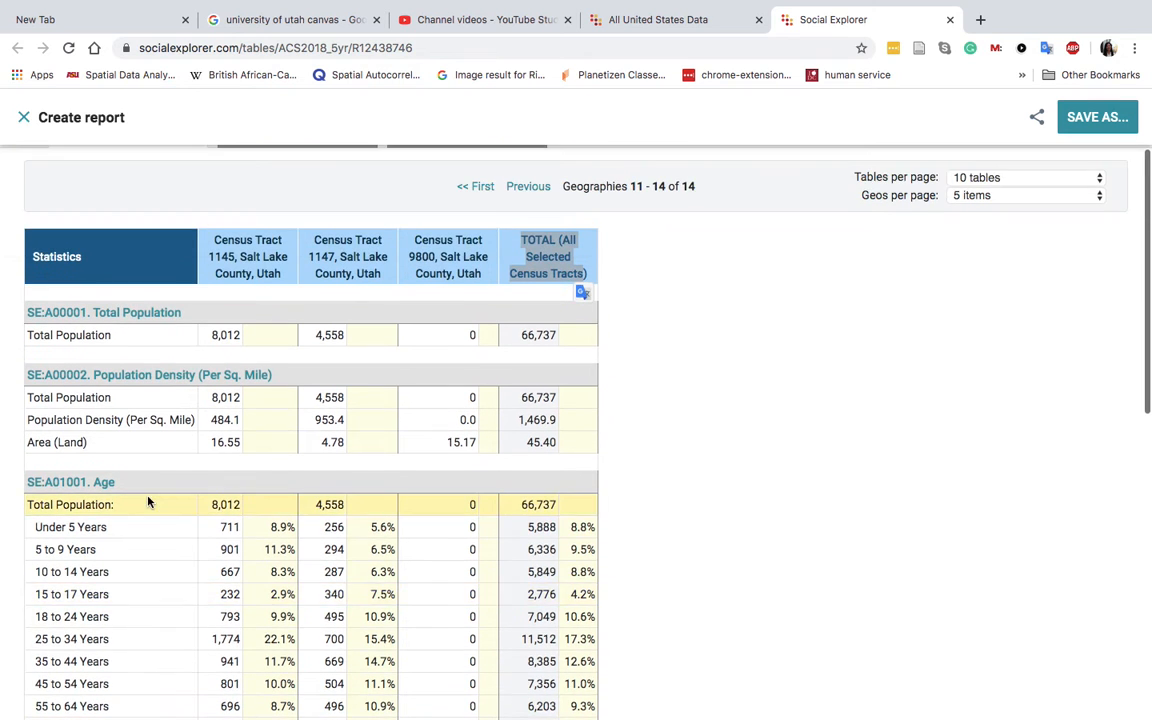
{"action": "scroll", "coordinate": [148, 502], "scroll_direction": "up", "scroll_amount": 2}
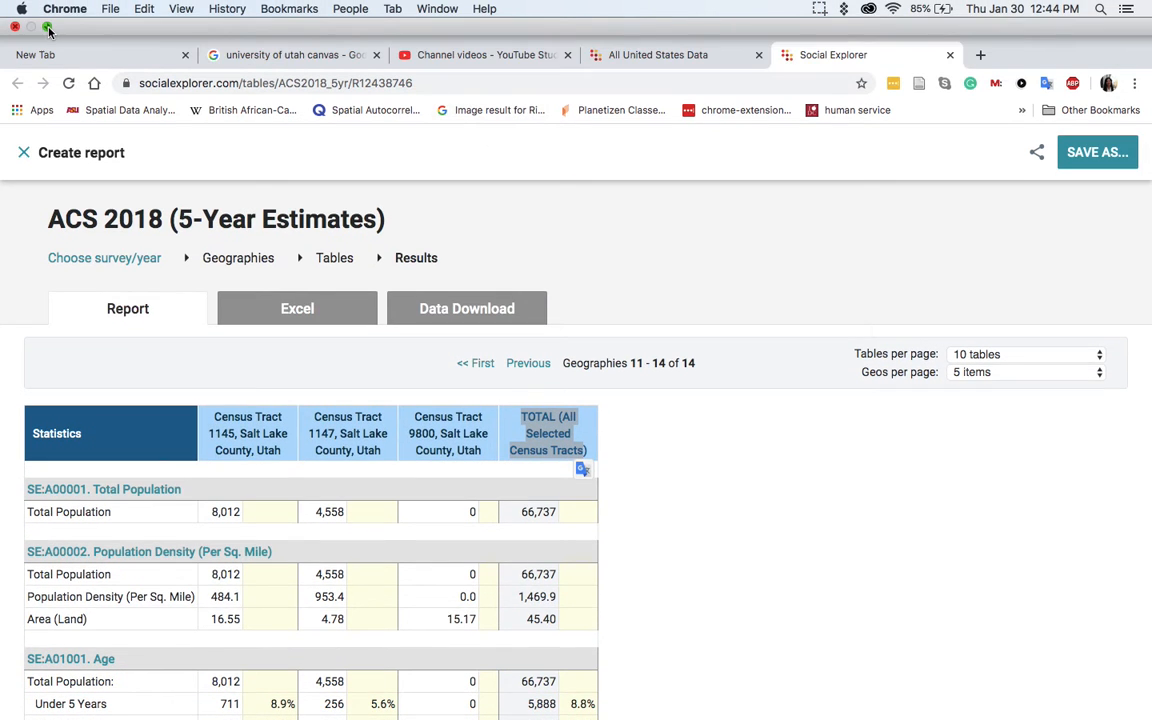
Step: Switch to PowerPoint and view the Population Pyramid slide of the Data presentation in full screen
{"action": "left_click", "coordinate": [47, 27]}
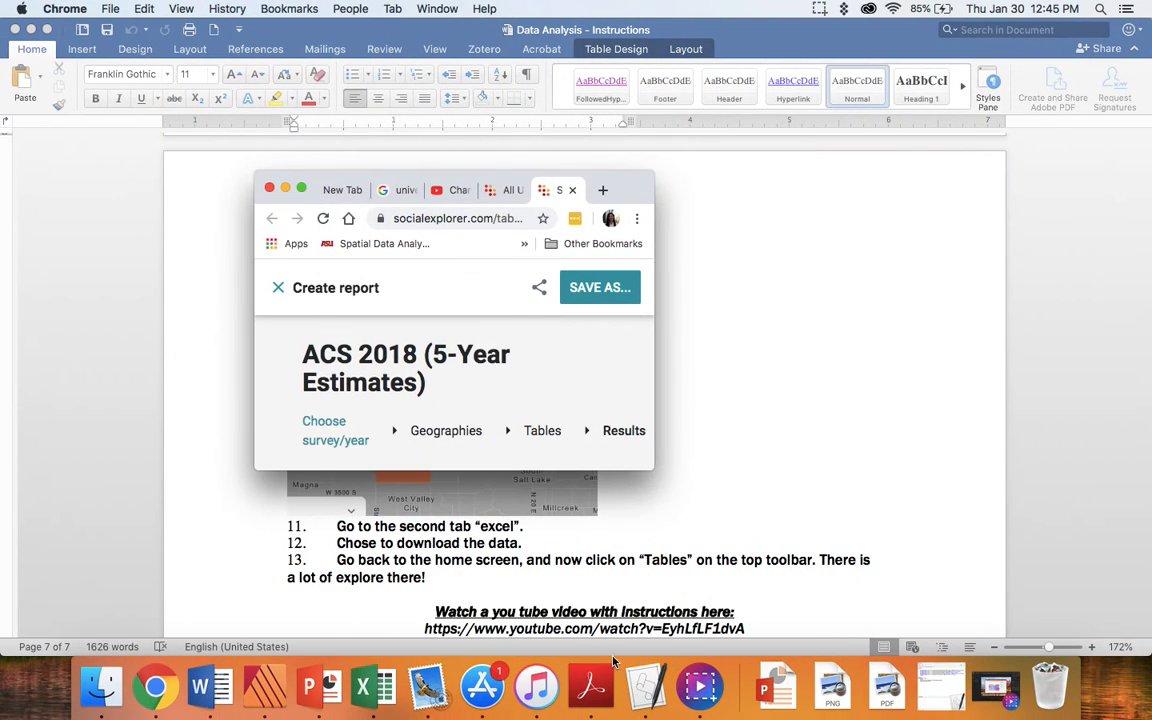
{"action": "left_click", "coordinate": [309, 686]}
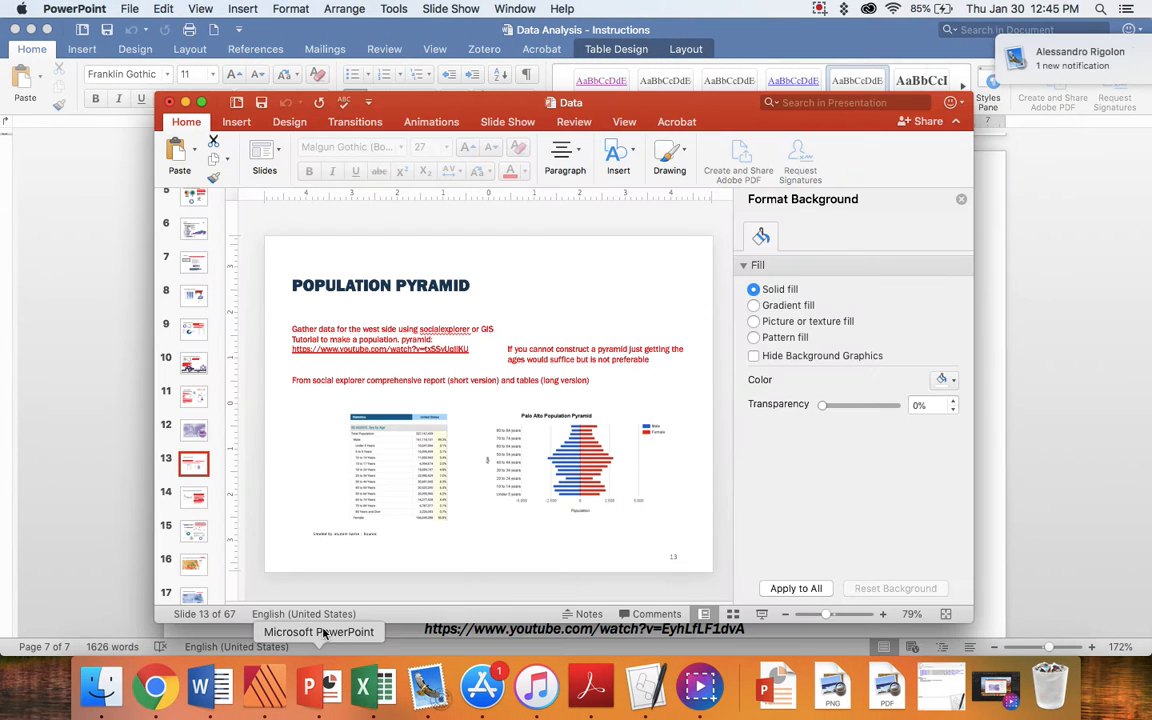
{"action": "left_click", "coordinate": [201, 102]}
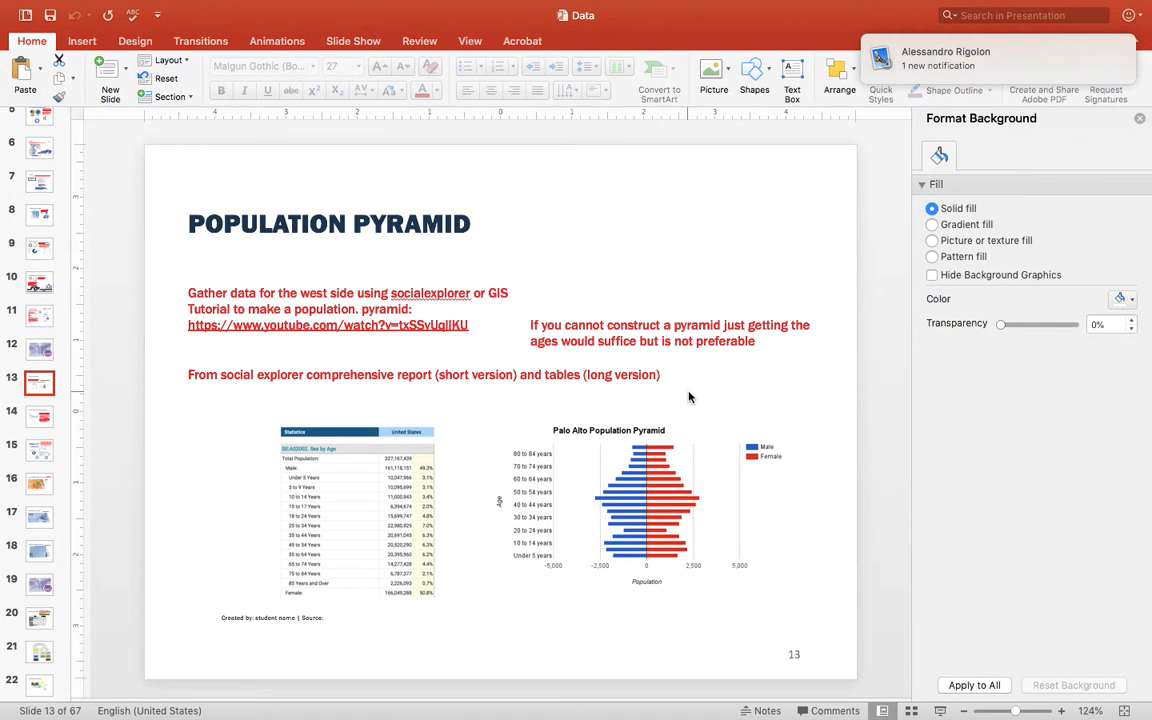
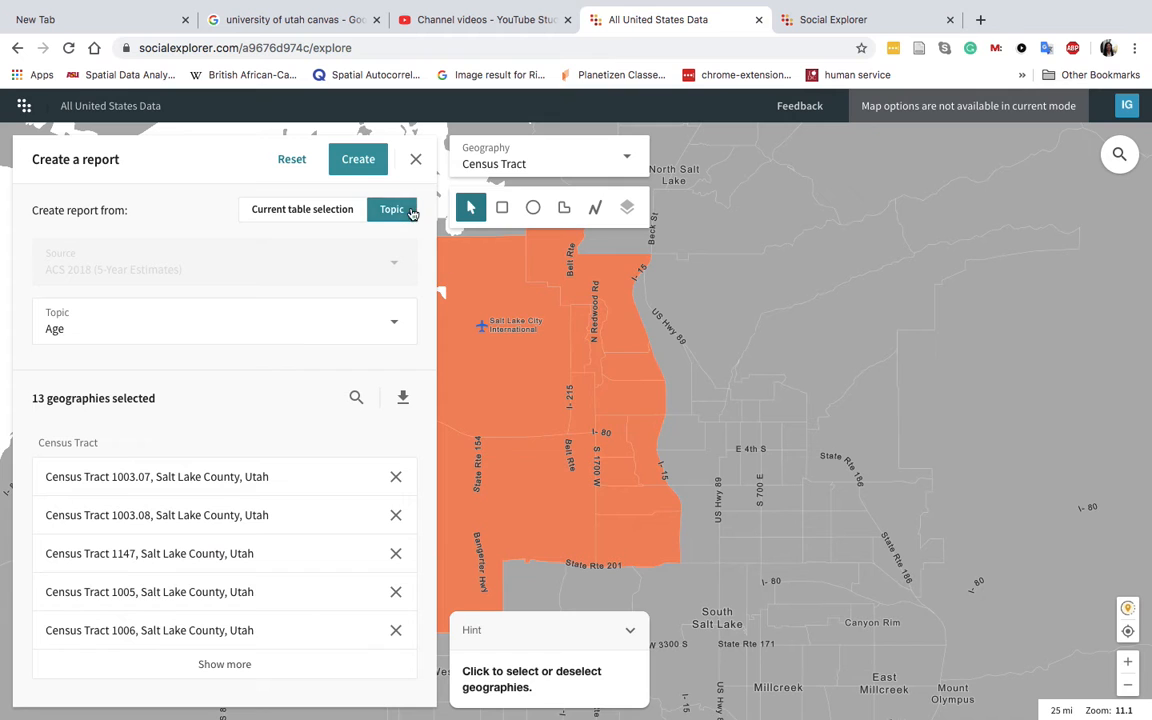
Step: Change the report topic to Essentials Report for the selected west-side census tracts
{"action": "left_click_drag", "start_coordinate": [511, 342], "coordinate": [637, 364]}
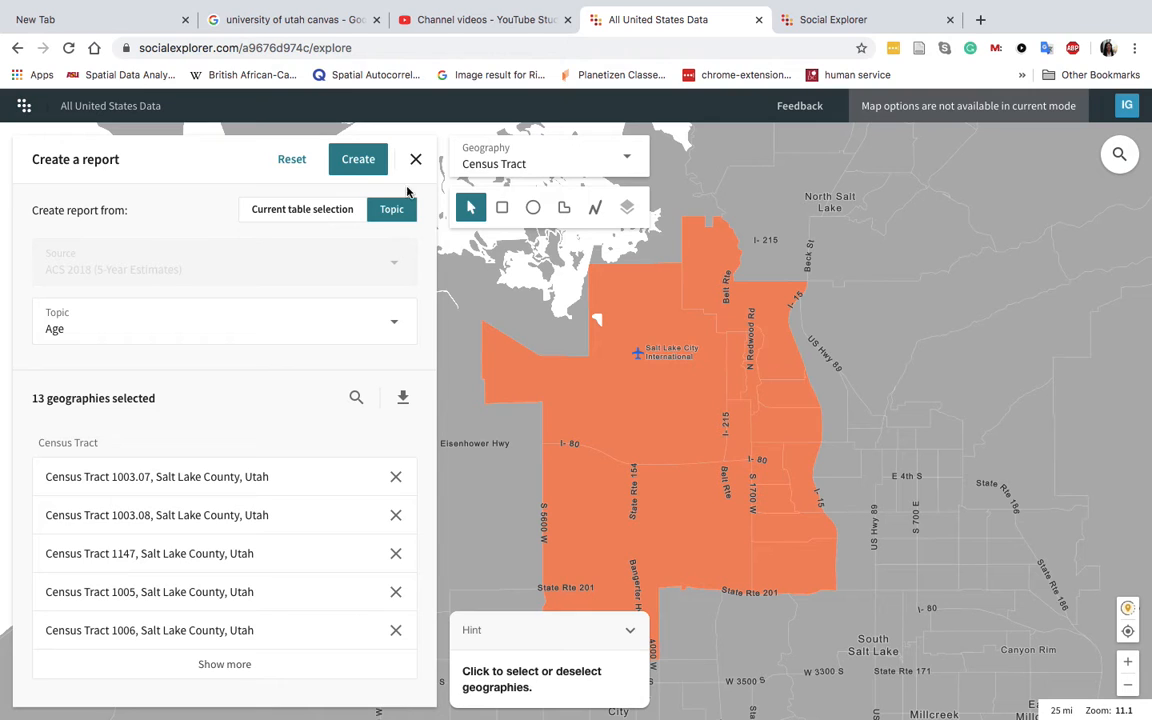
{"action": "right_click", "coordinate": [390, 327]}
{"action": "left_click", "coordinate": [350, 320]}
{"action": "left_click", "coordinate": [390, 323]}
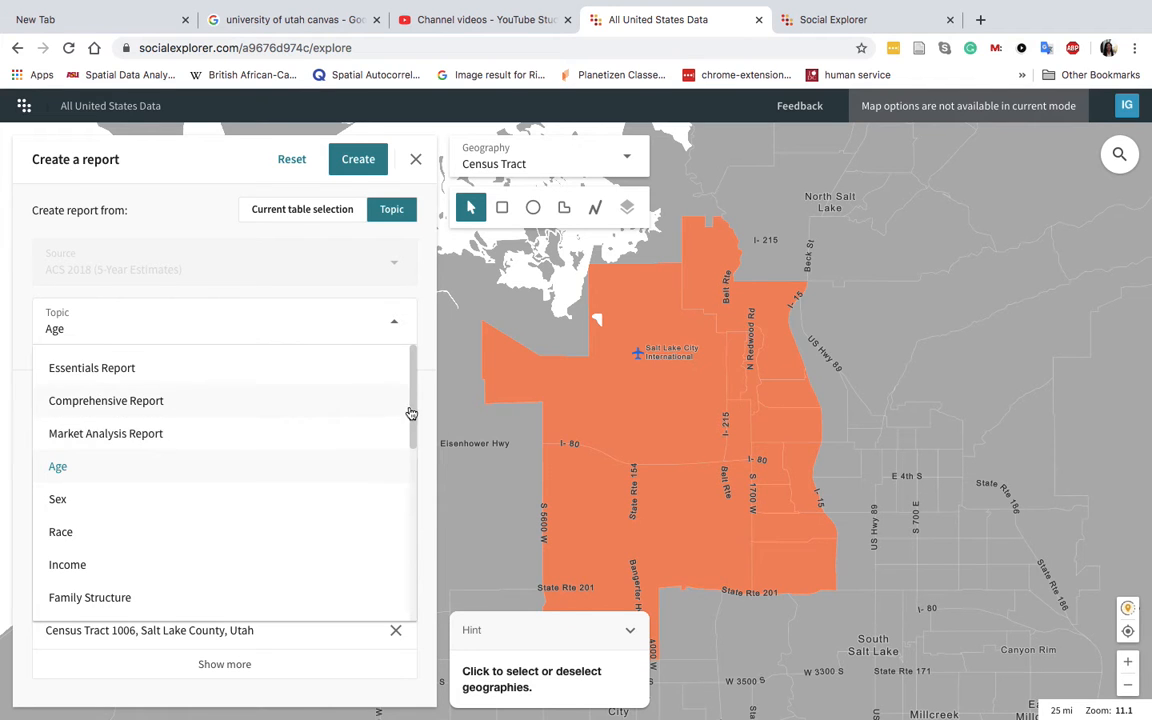
{"action": "mouse_move", "coordinate": [410, 411]}
{"action": "left_mouse_down"}
{"action": "mouse_move", "coordinate": [408, 597]}
{"action": "mouse_move", "coordinate": [412, 398]}
{"action": "left_mouse_up"}
{"action": "left_click", "coordinate": [86, 370]}
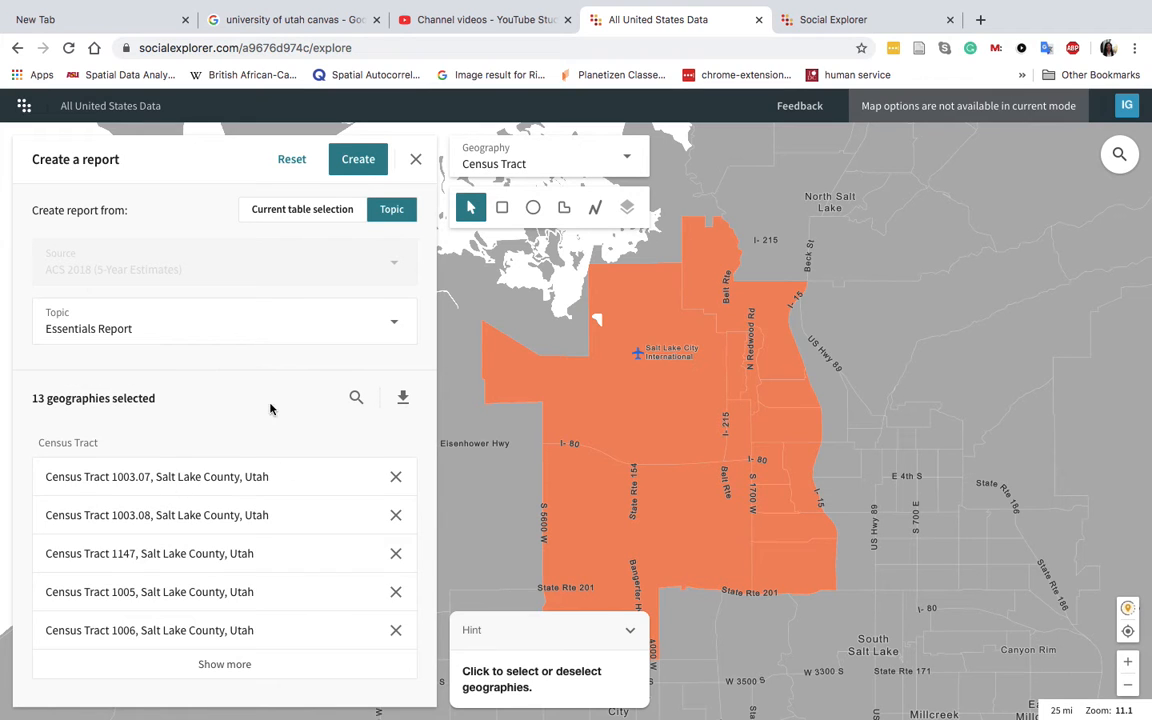
Step: Create the Essentials Report and highlight the total population of all selected census tracts on its last page of geographies
{"action": "left_click", "coordinate": [358, 159]}
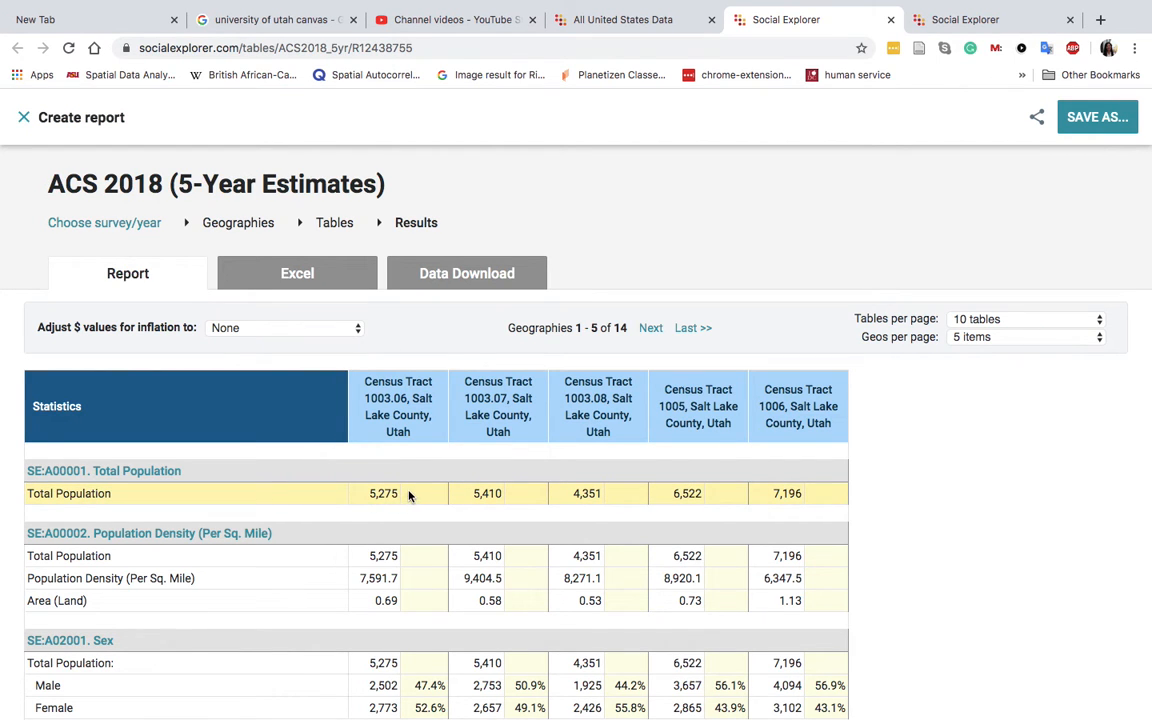
{"action": "left_click", "coordinate": [690, 328]}
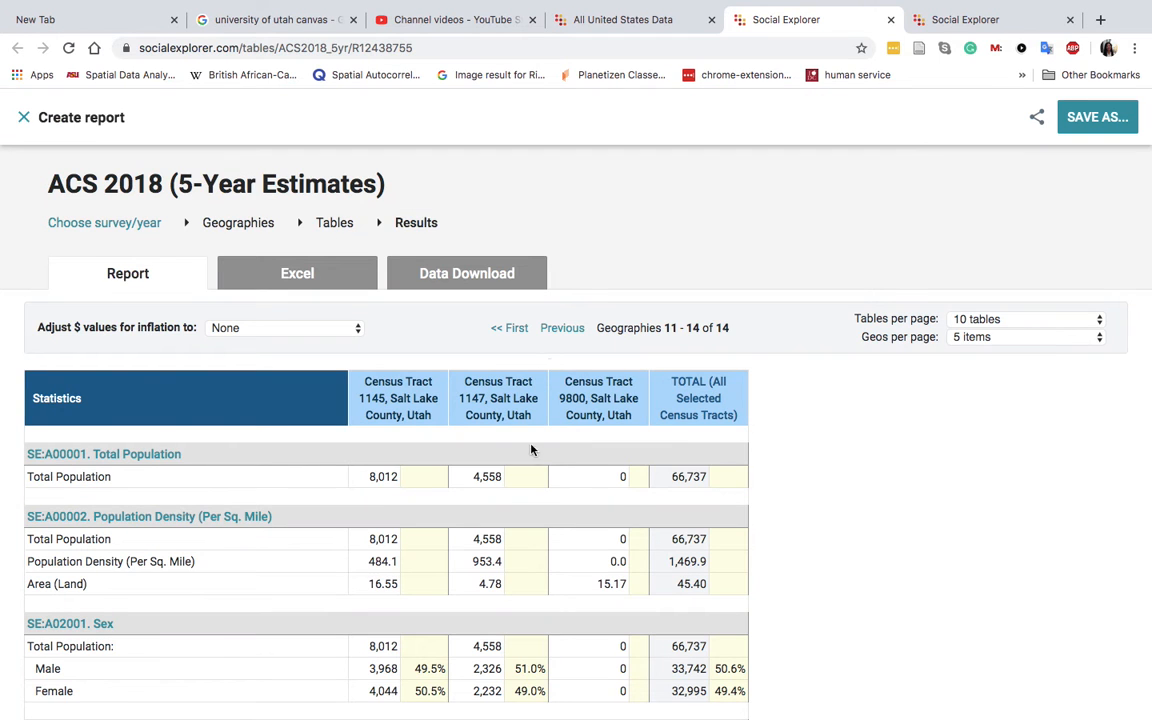
{"action": "left_click_drag", "start_coordinate": [673, 473], "coordinate": [703, 476]}
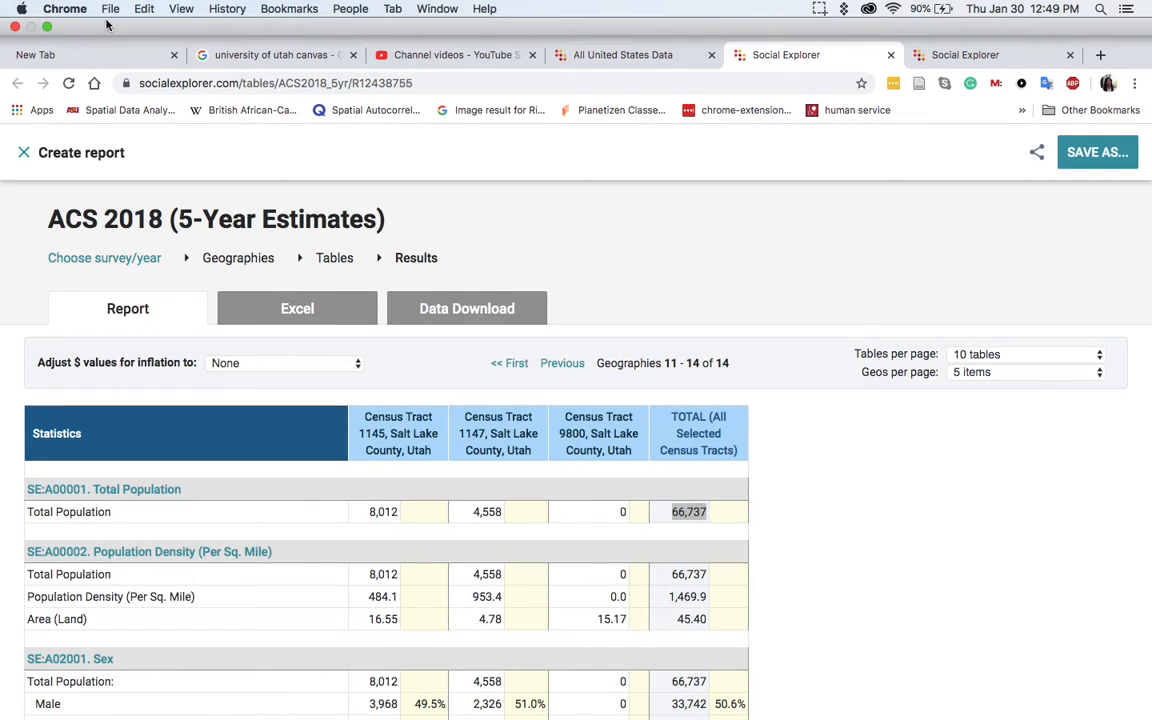
Step: Switch to PowerPoint to read the West Side Population and Projections slide in slide show, and return to the report in Chrome
{"action": "left_click", "coordinate": [47, 28]}
{"action": "left_click", "coordinate": [465, 535]}
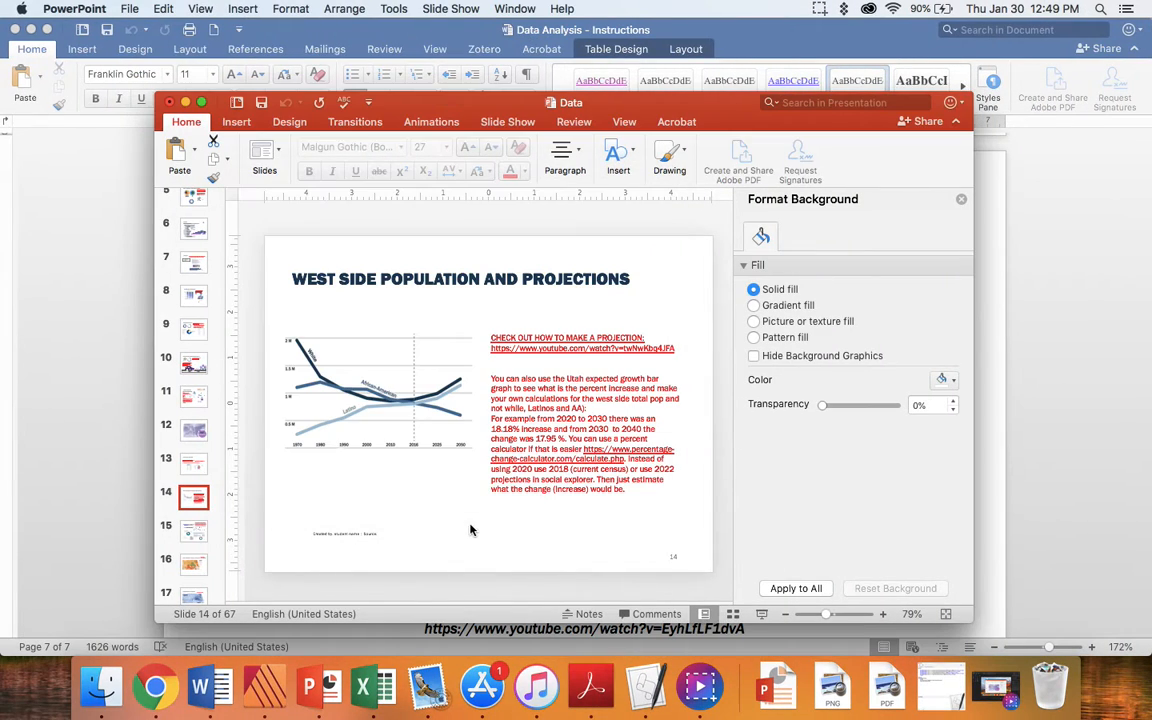
{"action": "left_click", "coordinate": [744, 616]}
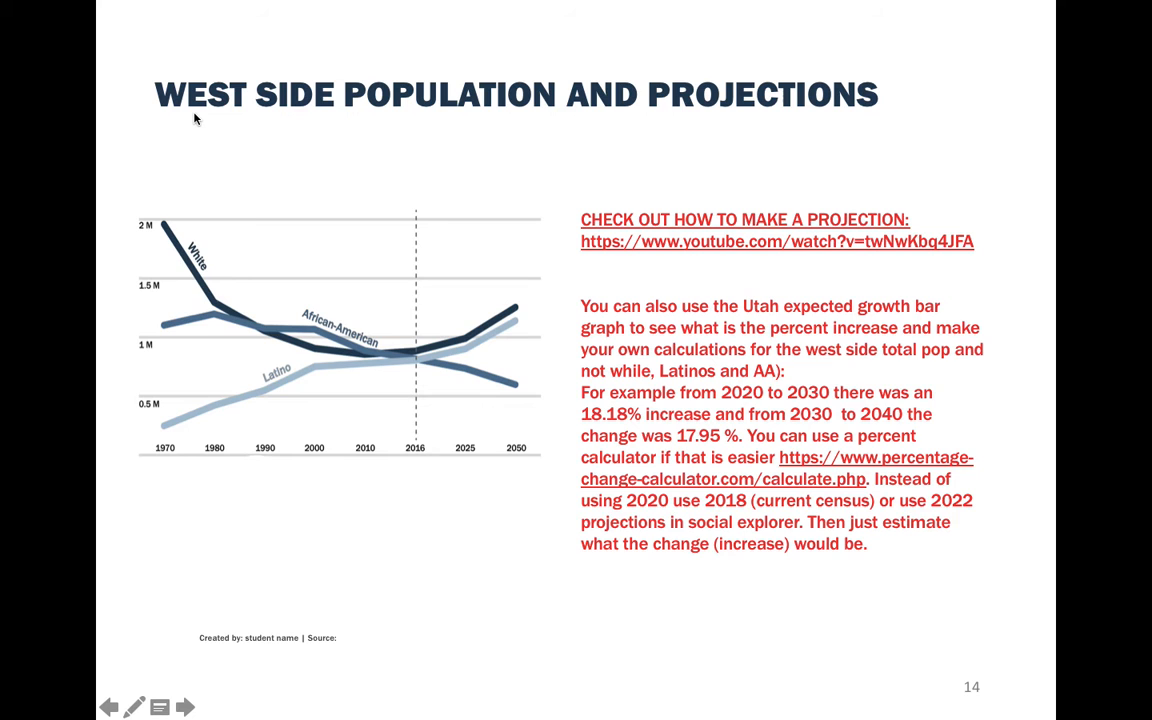
{"action": "key", "text": "Escape"}
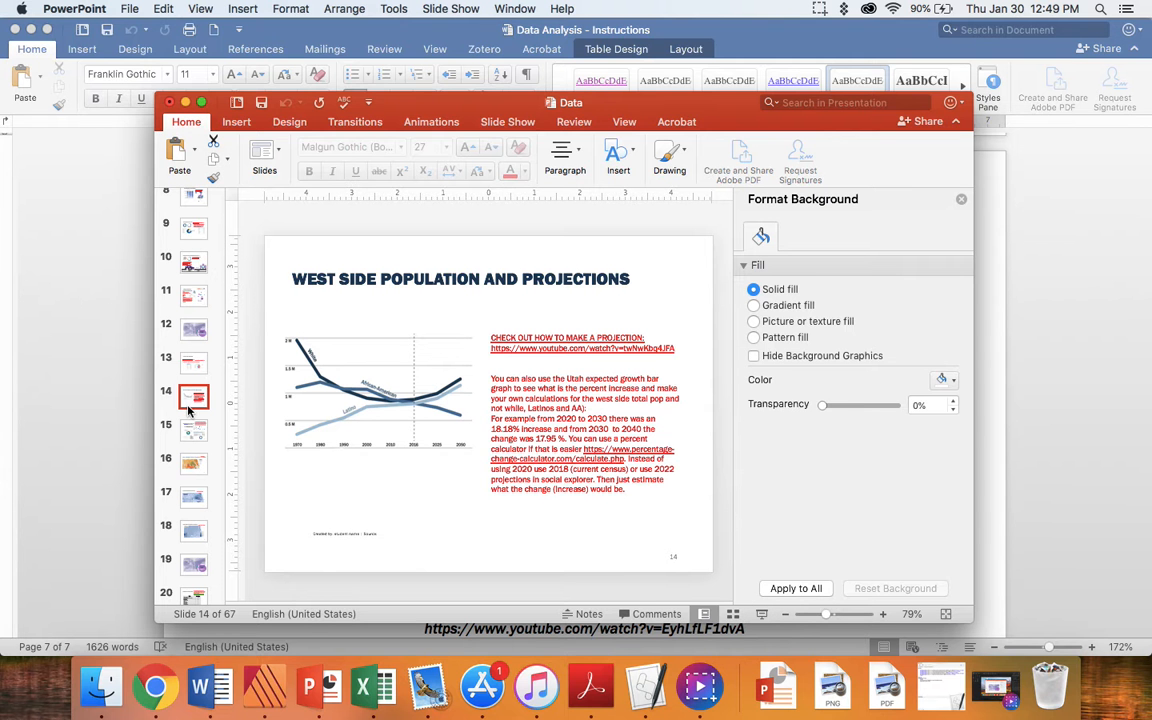
{"action": "left_click", "coordinate": [155, 690]}
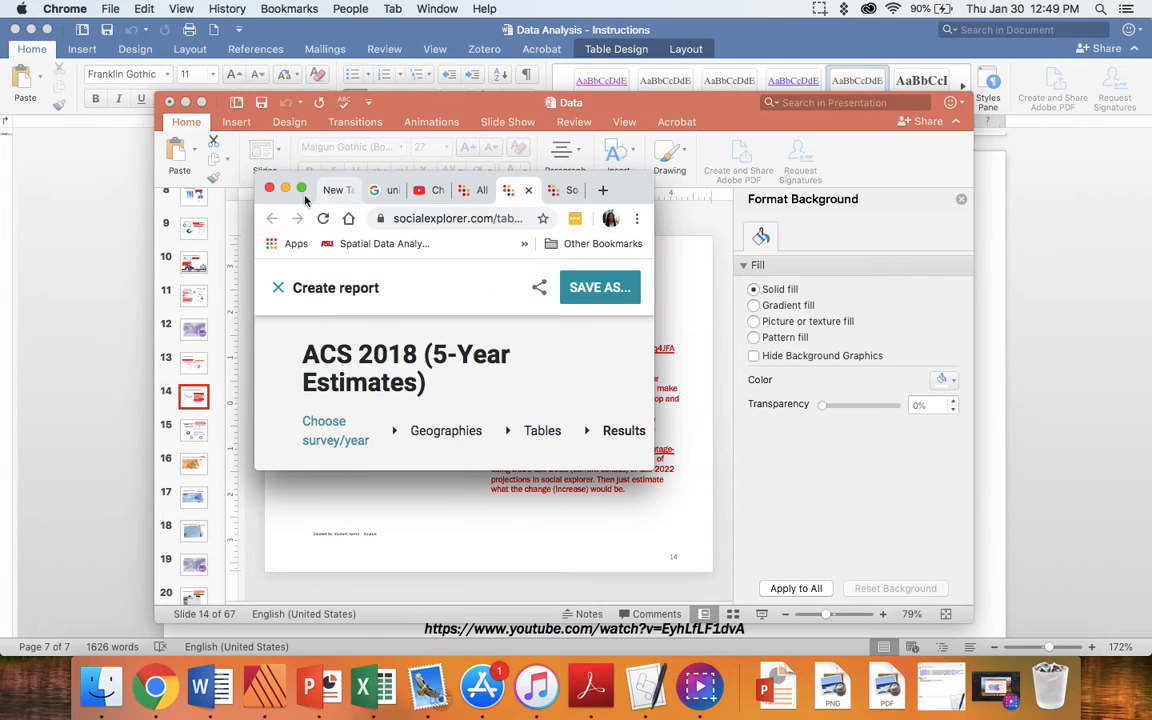
Step: Enlarge the browser window, return from the ACS 2018 report to choosing a survey and year, and examine the available survey categories
{"action": "left_click", "coordinate": [303, 189]}
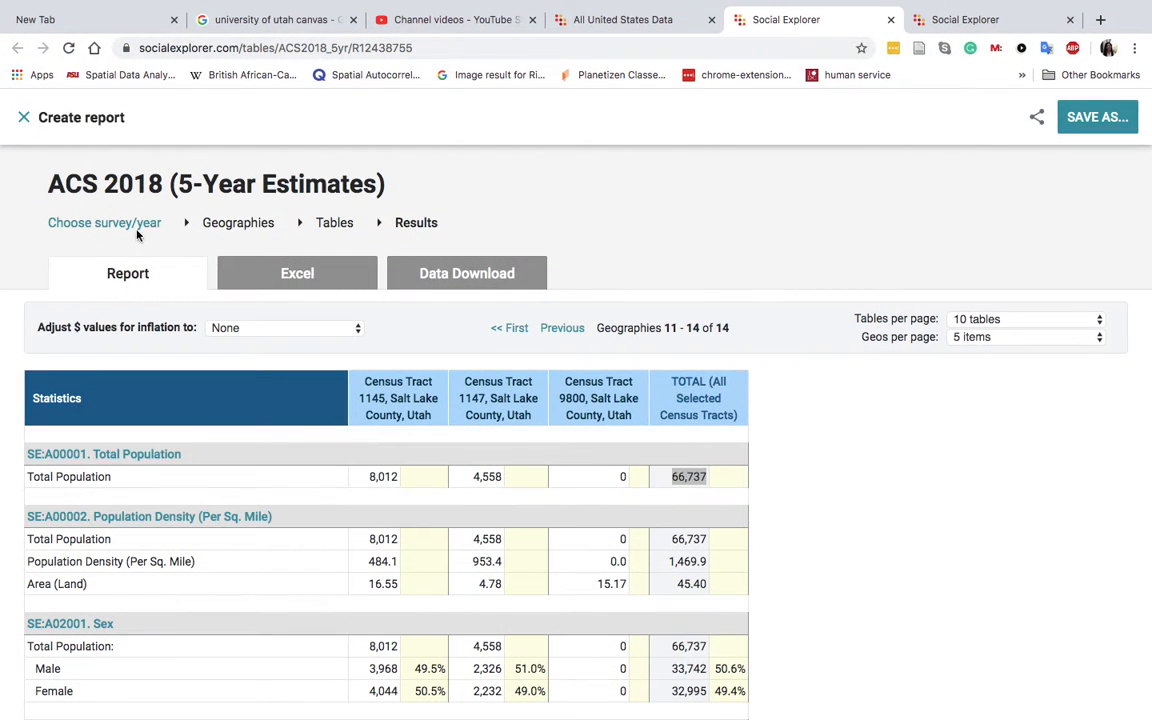
{"action": "left_click", "coordinate": [130, 225]}
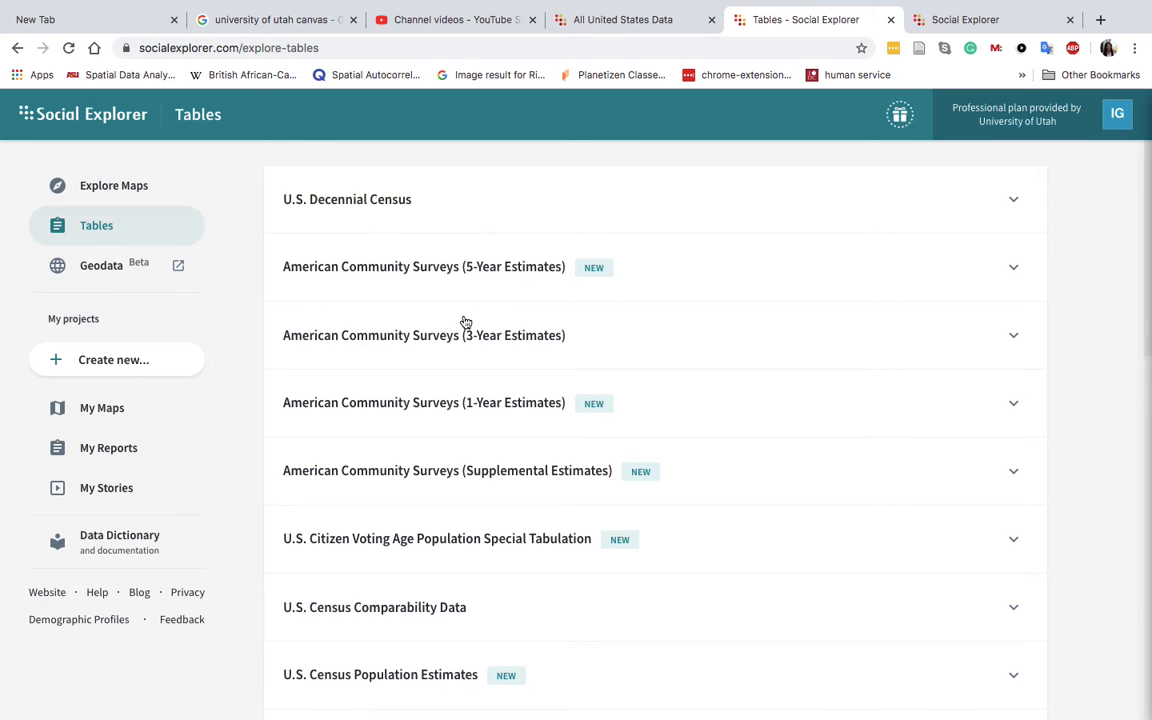
{"action": "scroll", "coordinate": [465, 322], "scroll_direction": "down", "scroll_amount": 3}
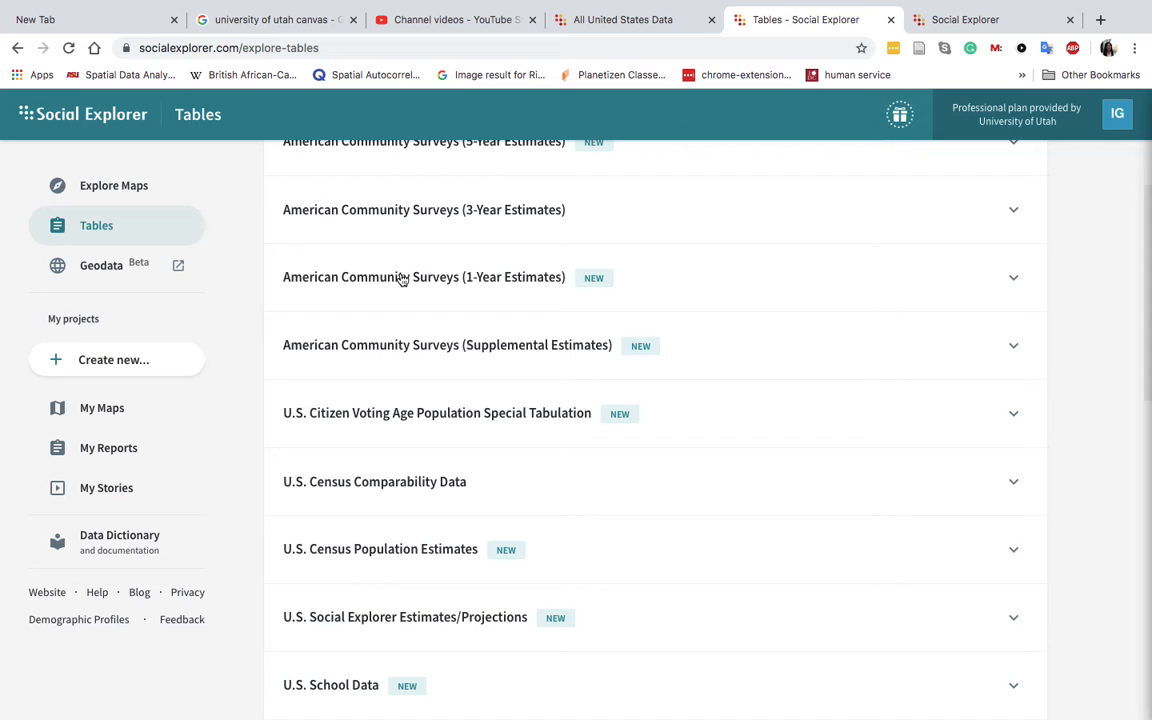
{"action": "scroll", "coordinate": [400, 279], "scroll_direction": "down", "scroll_amount": 2}
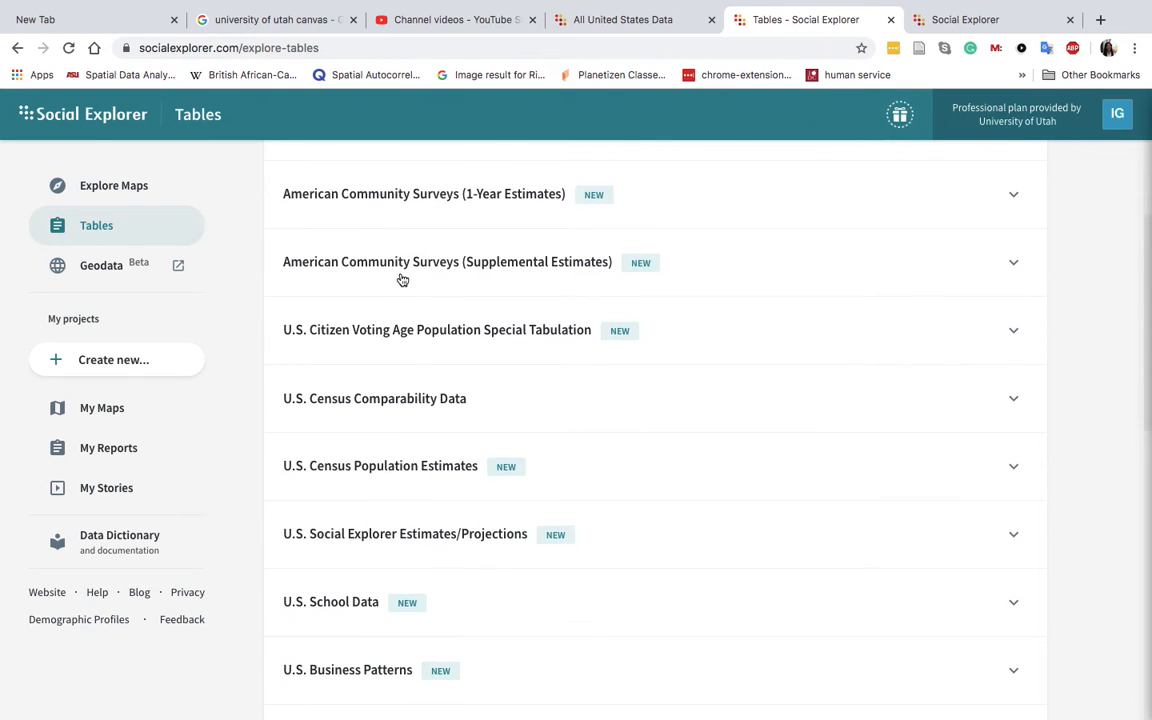
{"action": "scroll", "coordinate": [398, 276], "scroll_direction": "up", "scroll_amount": 1}
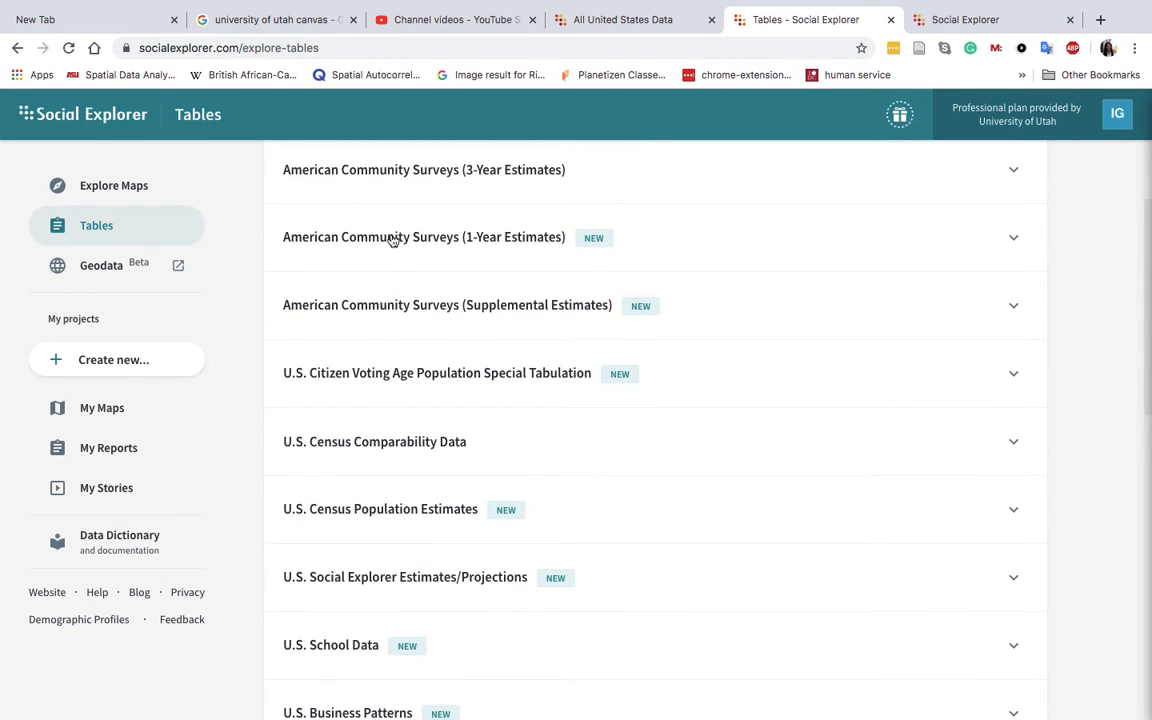
{"action": "scroll", "coordinate": [362, 455], "scroll_direction": "down", "scroll_amount": 2}
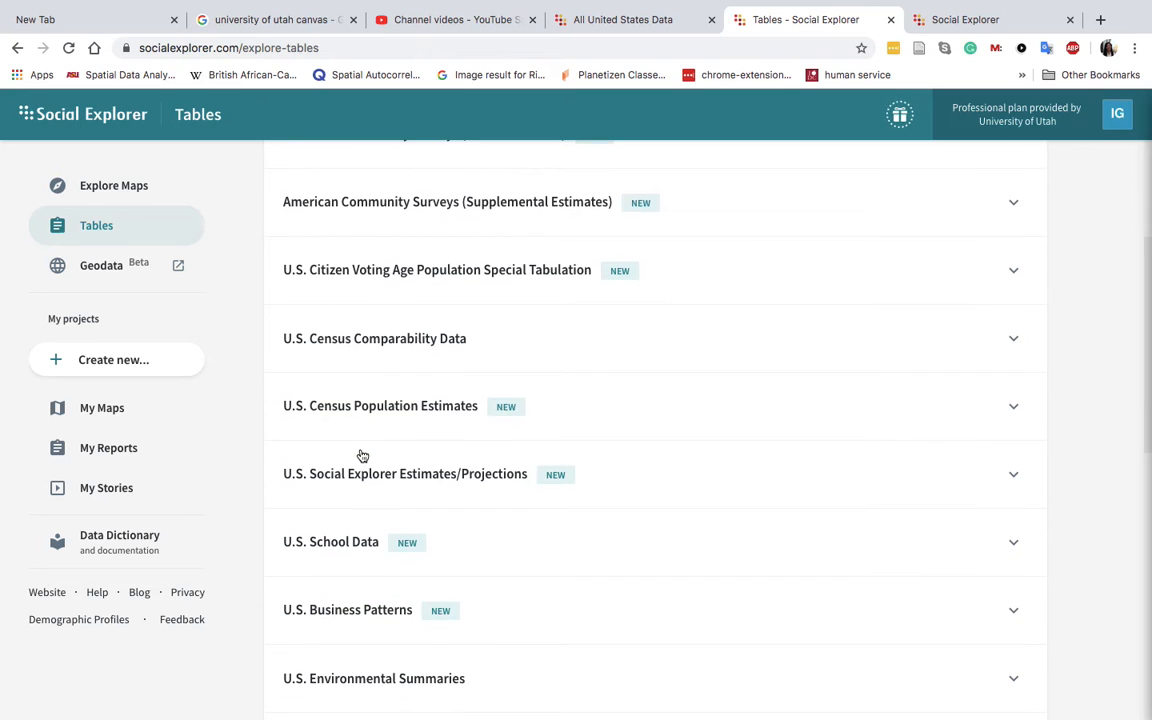
{"action": "scroll", "coordinate": [360, 440], "scroll_direction": "down", "scroll_amount": 7}
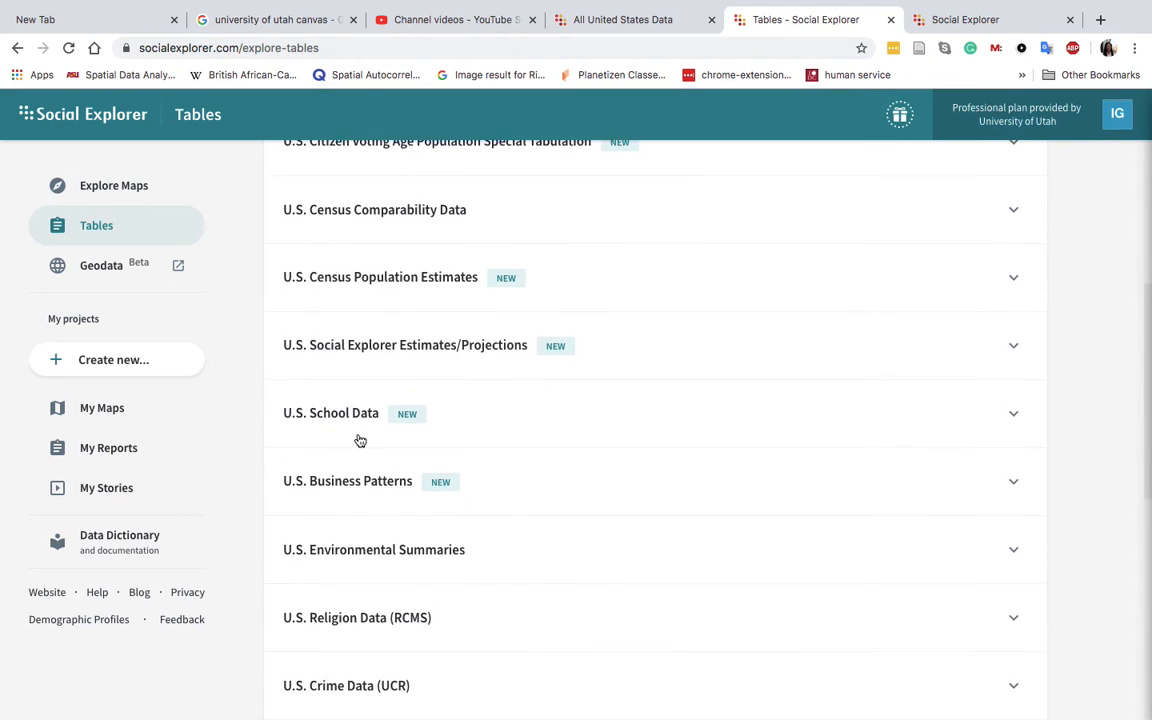
{"action": "scroll", "coordinate": [360, 440], "scroll_direction": "up", "scroll_amount": 7}
{"action": "scroll", "coordinate": [360, 441], "scroll_direction": "up", "scroll_amount": 3}
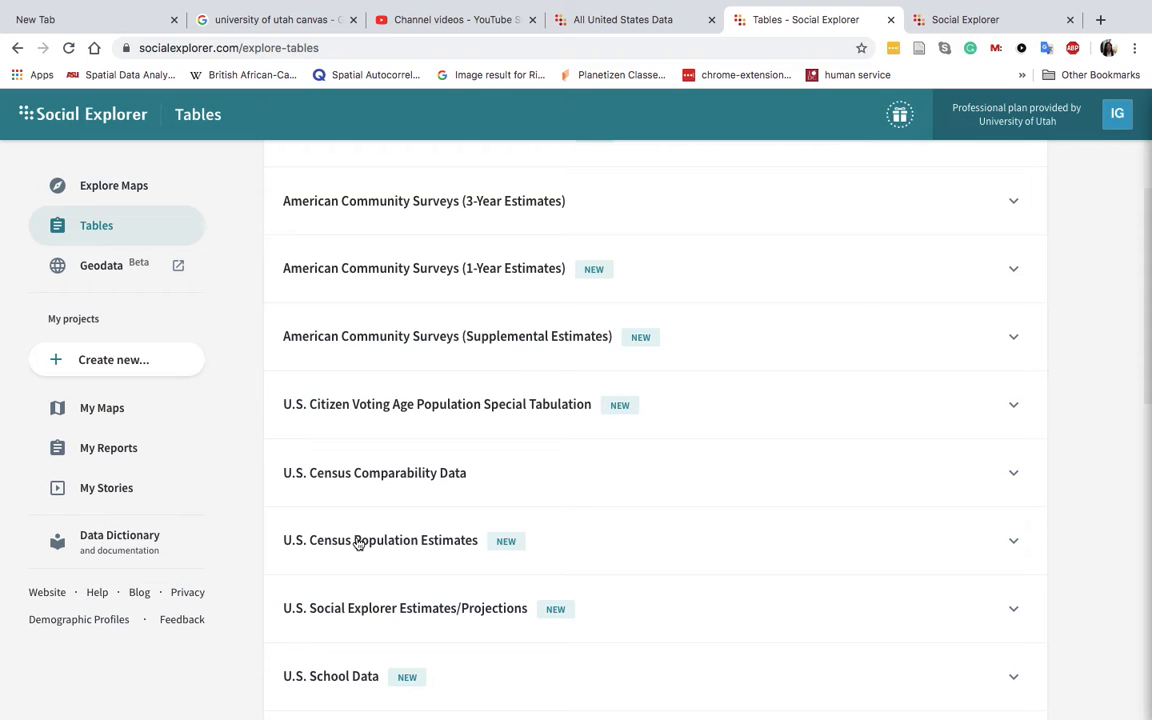
{"action": "scroll", "coordinate": [357, 542], "scroll_direction": "up", "scroll_amount": 3}
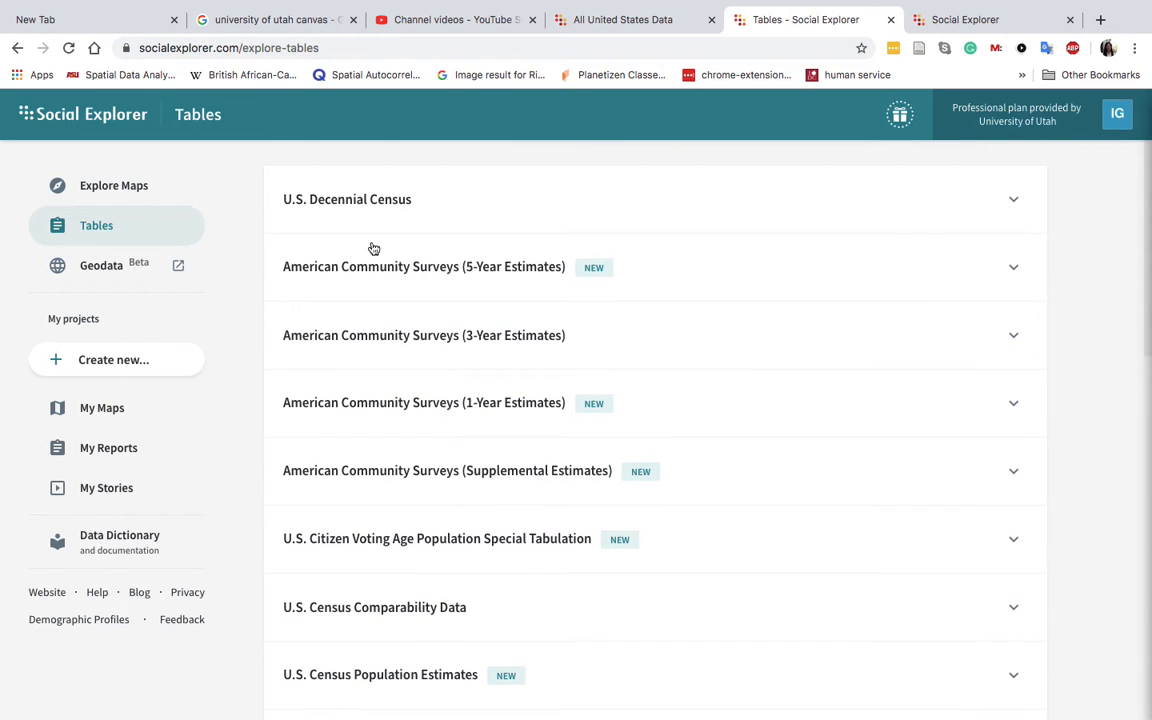
Step: Begin a Census 1970 report from the U.S. Decennial Census surveys
{"action": "left_click", "coordinate": [340, 198]}
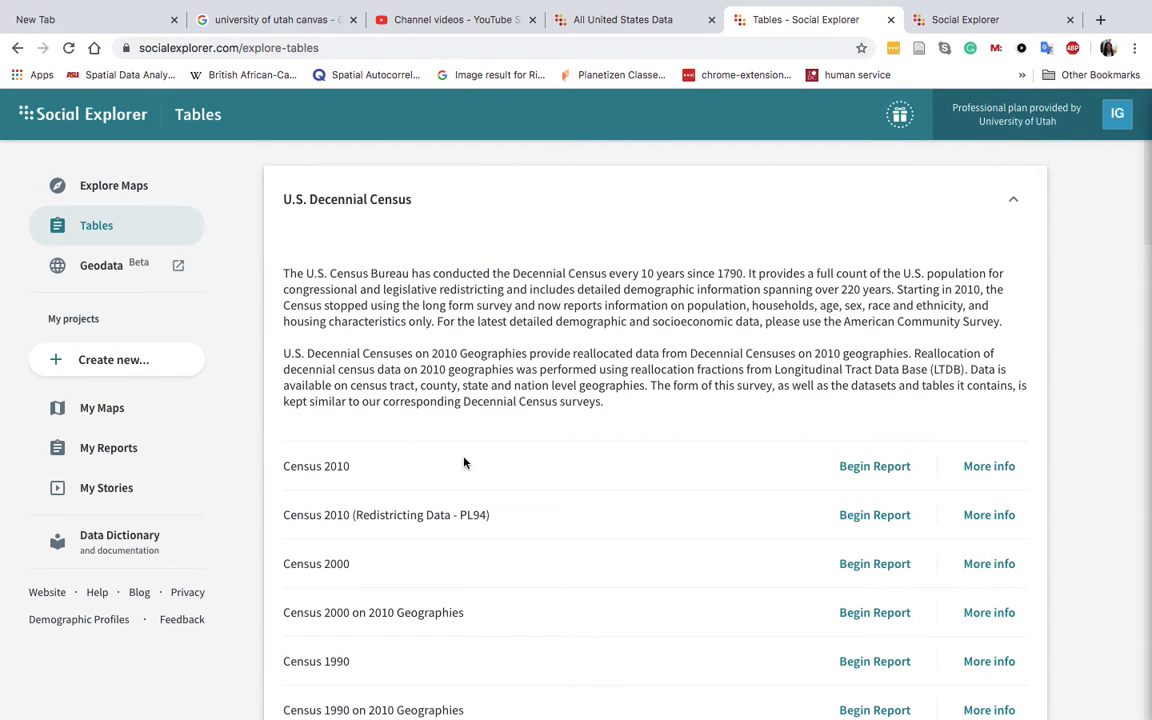
{"action": "scroll", "coordinate": [464, 462], "scroll_direction": "down", "scroll_amount": 5}
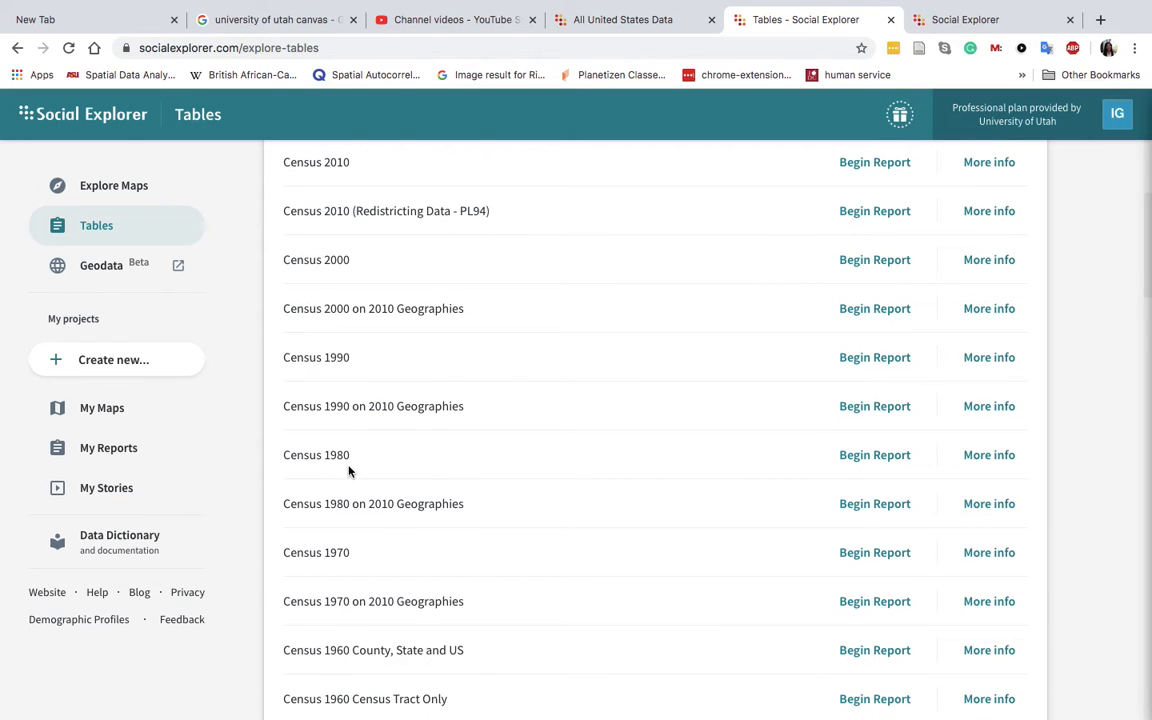
{"action": "scroll", "coordinate": [355, 561], "scroll_direction": "down", "scroll_amount": 3}
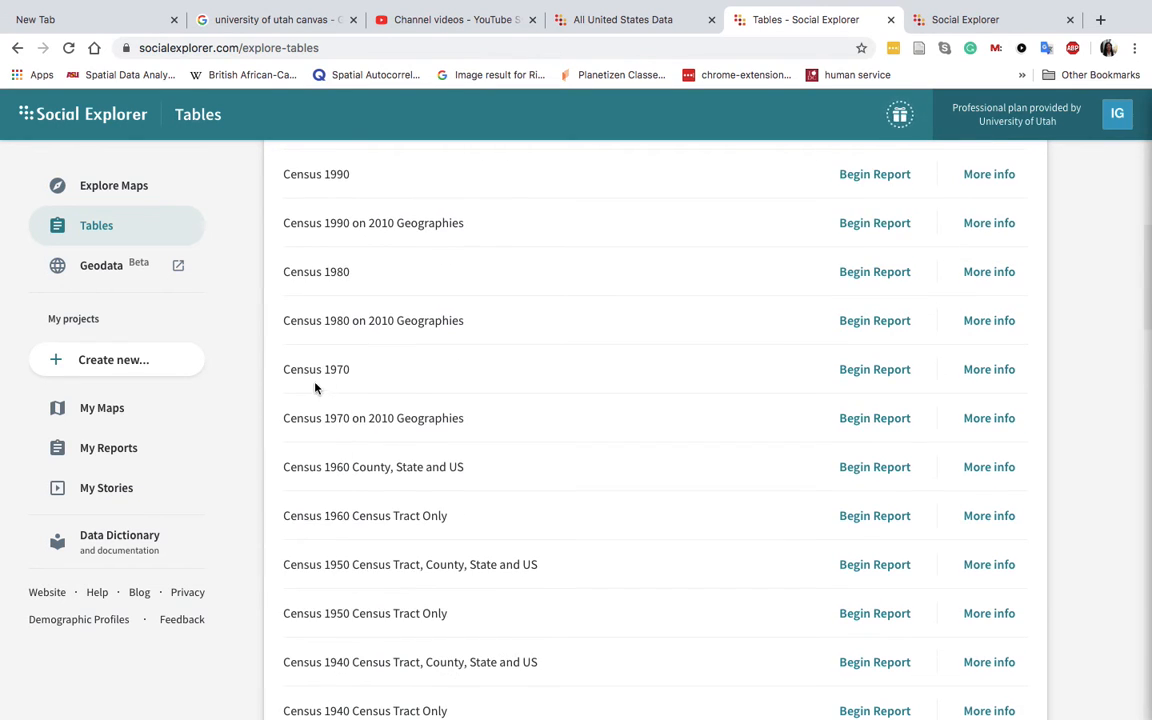
{"action": "left_click", "coordinate": [864, 372]}
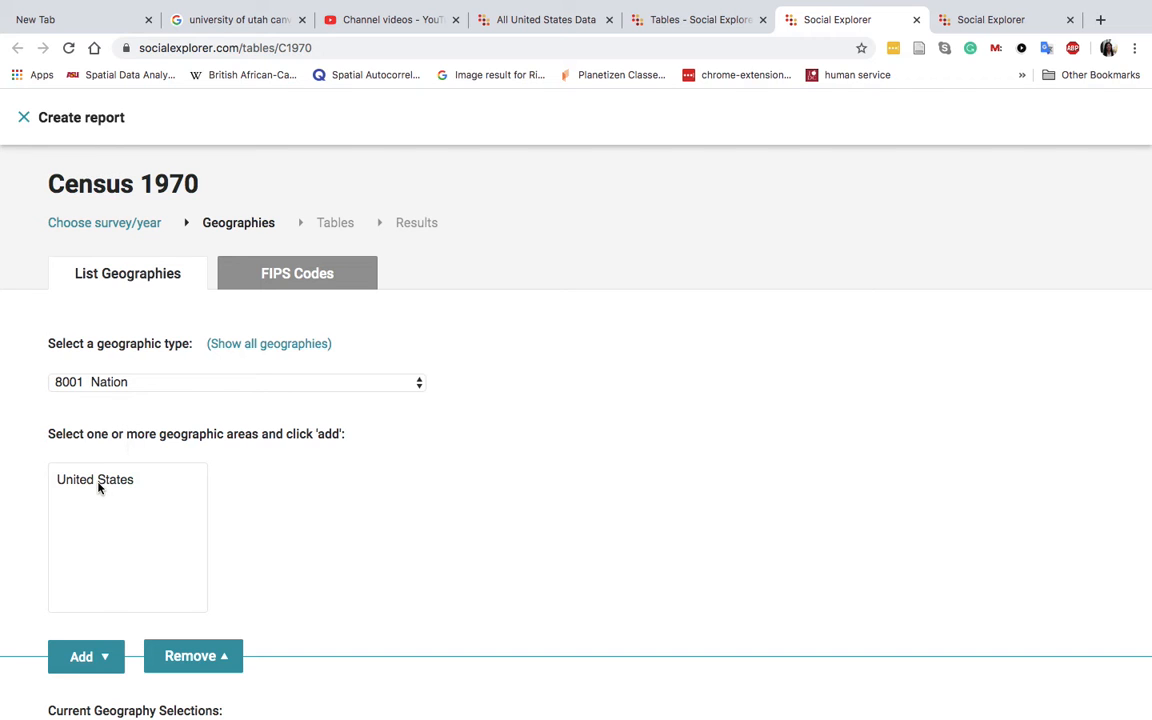
Step: Set the geographic type of the Census 1970 report to Census Tract
{"action": "scroll", "coordinate": [254, 522], "scroll_direction": "down", "scroll_amount": 2}
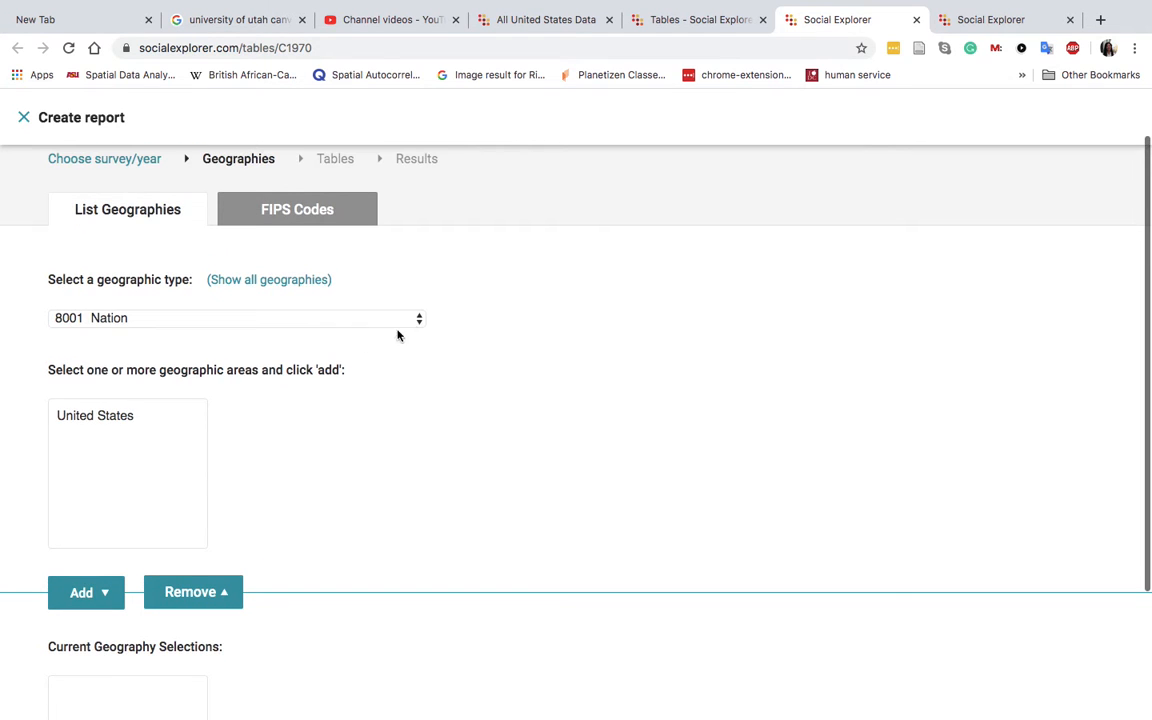
{"action": "left_click", "coordinate": [418, 327]}
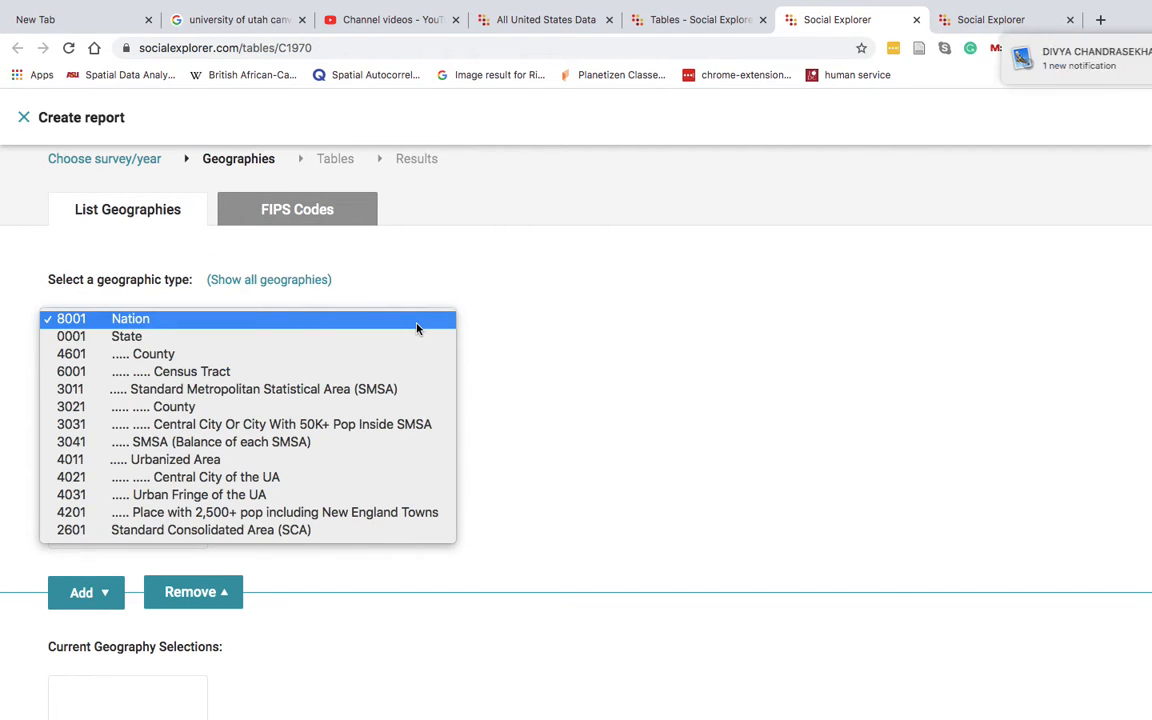
{"action": "left_click", "coordinate": [350, 372]}
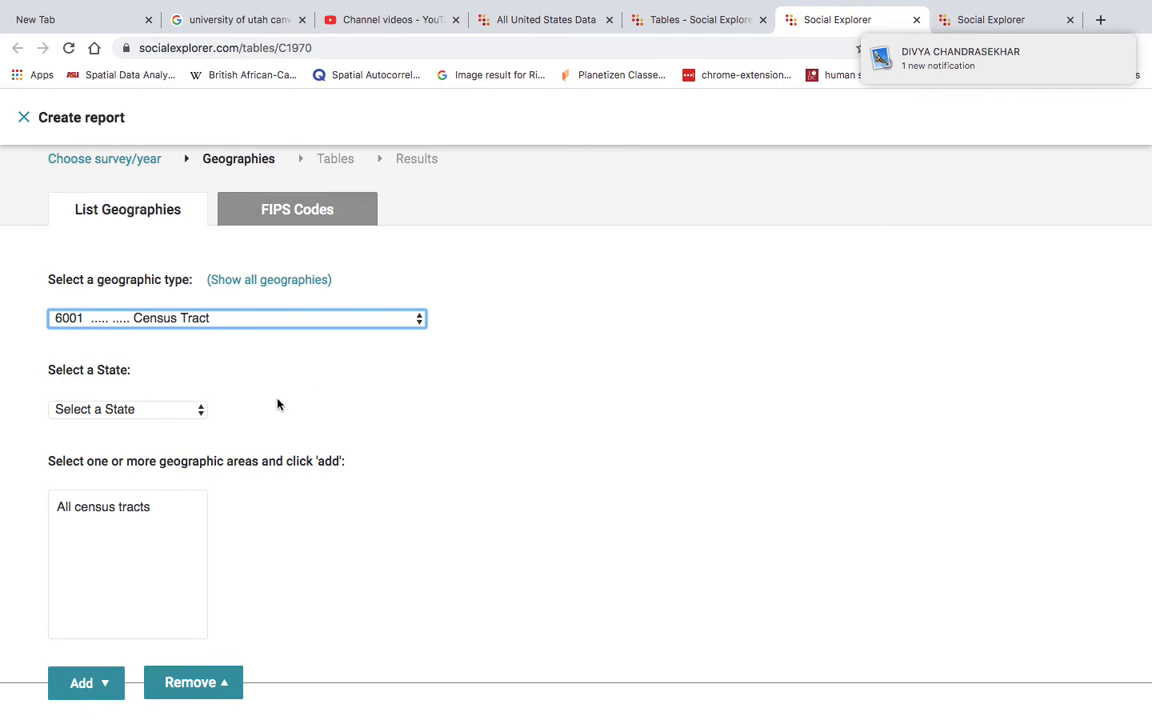
{"action": "scroll", "coordinate": [232, 421], "scroll_direction": "up", "scroll_amount": 2}
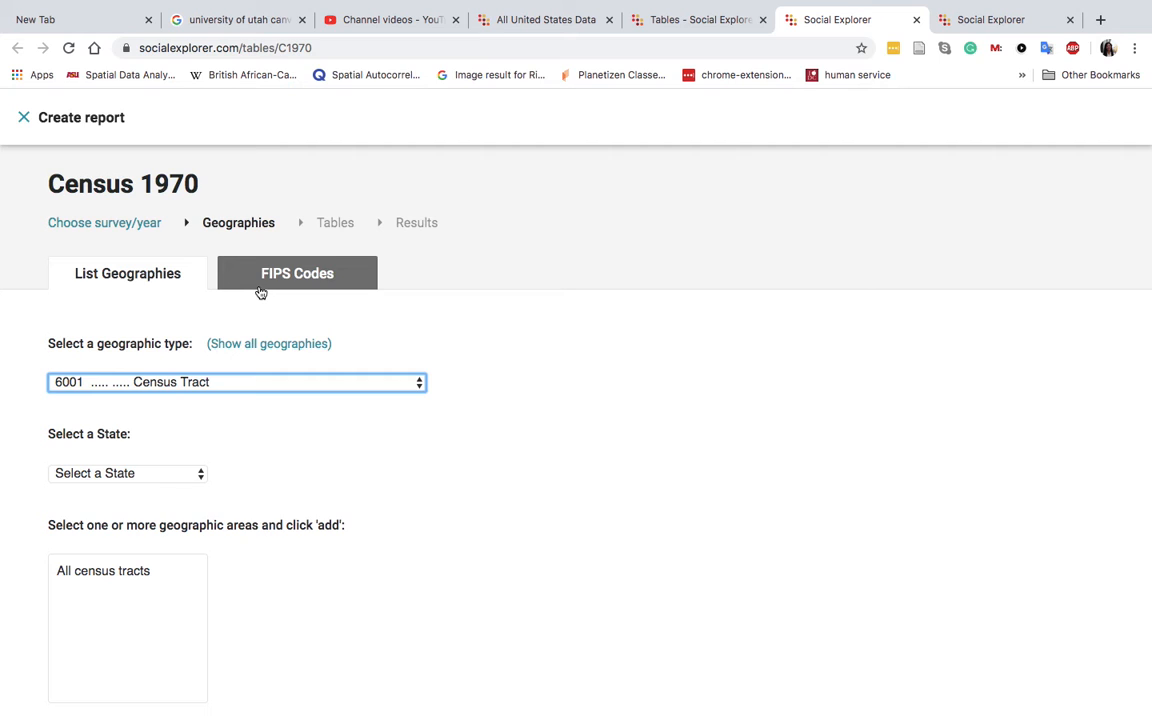
{"action": "scroll", "coordinate": [193, 419], "scroll_direction": "down", "scroll_amount": 1}
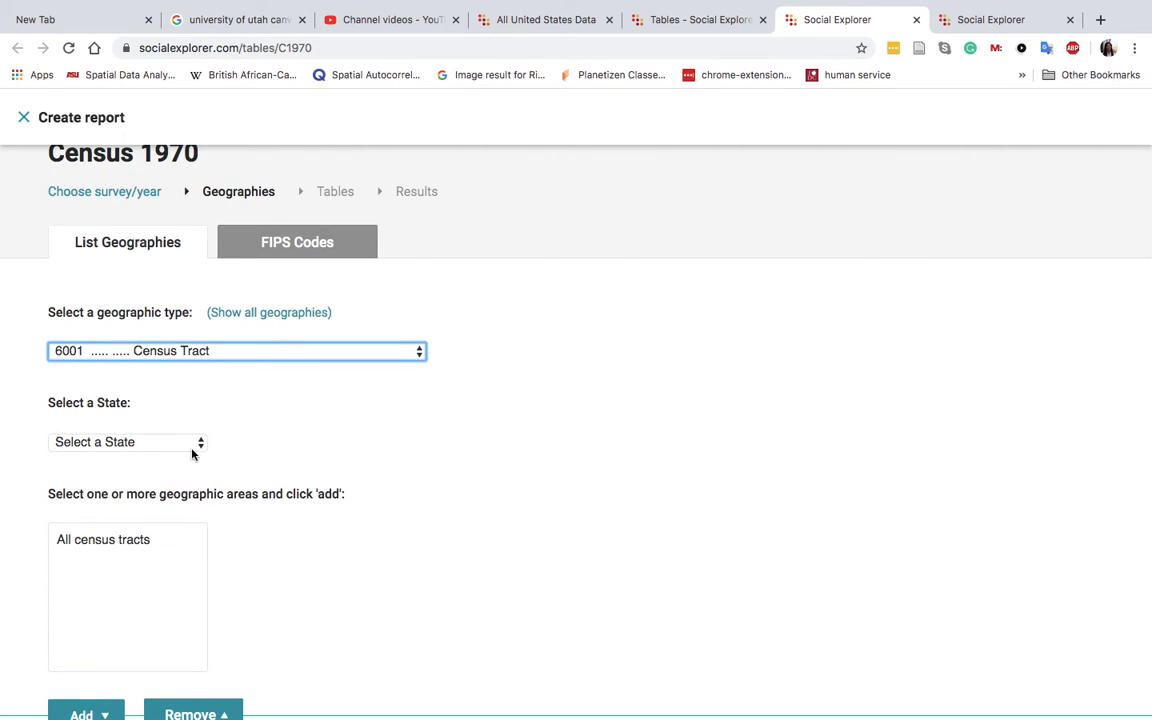
Step: Select All census tracts and try to advance the Census 1970 report to the Tables stage
{"action": "left_click", "coordinate": [125, 540]}
{"action": "scroll", "coordinate": [229, 566], "scroll_direction": "down", "scroll_amount": 3}
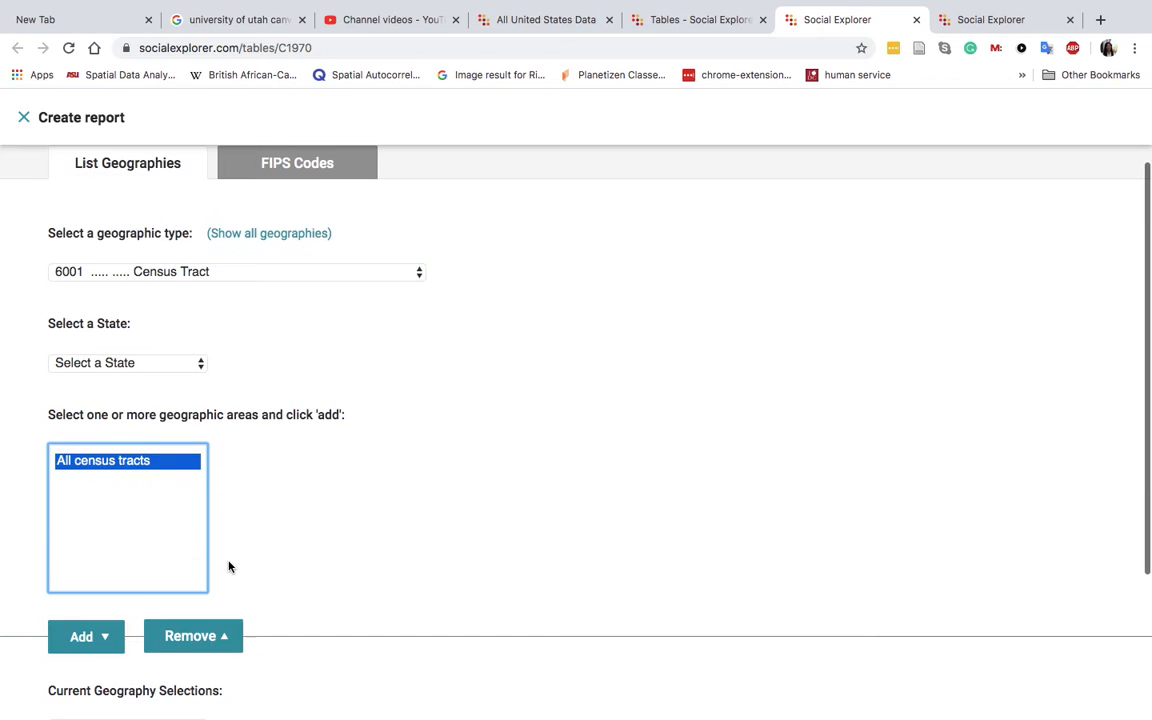
{"action": "scroll", "coordinate": [229, 566], "scroll_direction": "up", "scroll_amount": 4}
{"action": "left_click", "coordinate": [327, 224]}
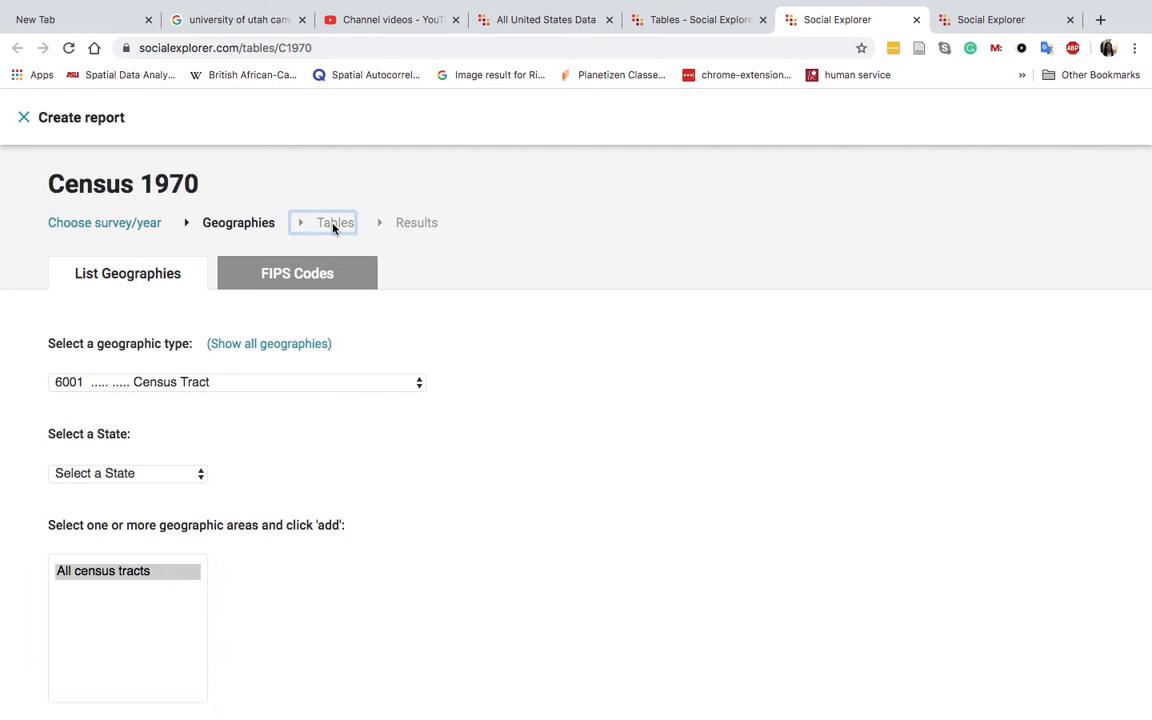
{"action": "left_click", "coordinate": [232, 226]}
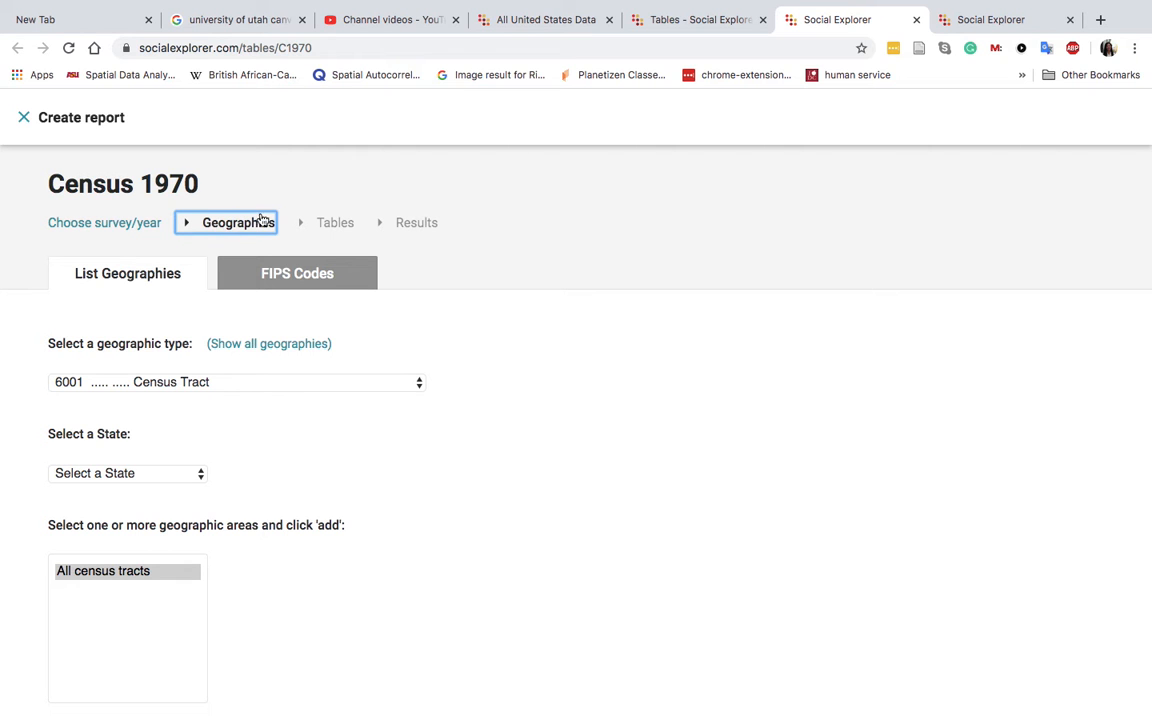
Step: Leave the Census 1970 report and open the United States map from Explore Maps on the survey list page
{"action": "left_click", "coordinate": [678, 22]}
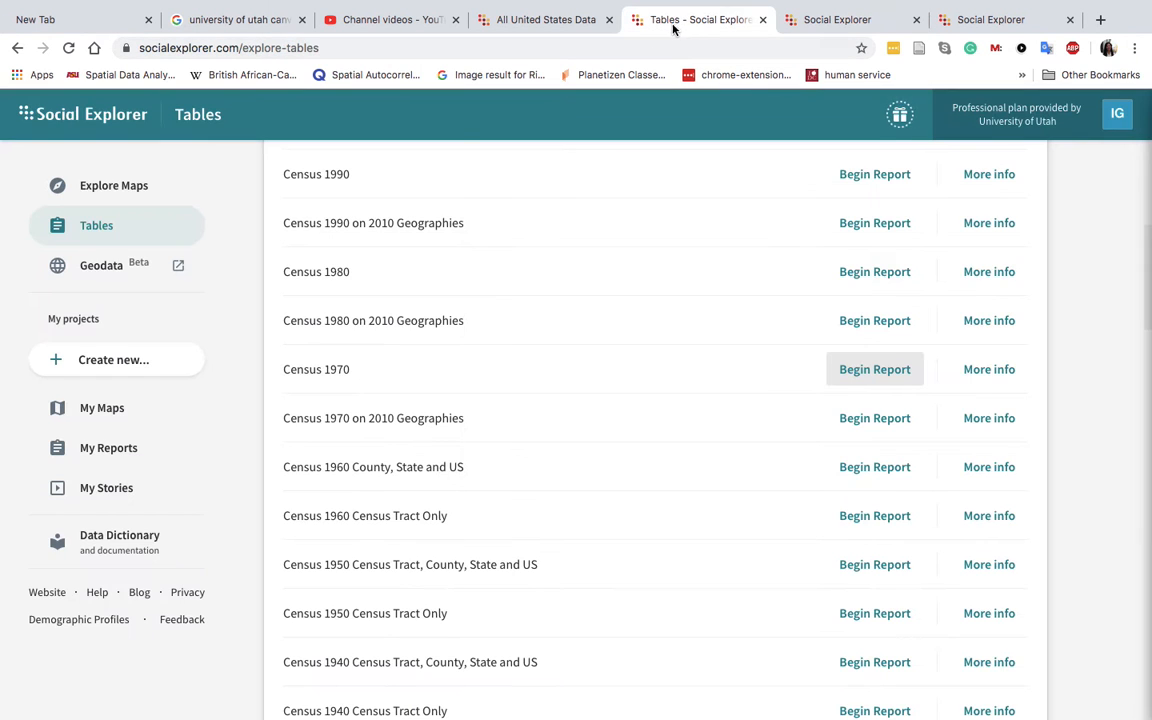
{"action": "scroll", "coordinate": [400, 260], "scroll_direction": "up", "scroll_amount": 4}
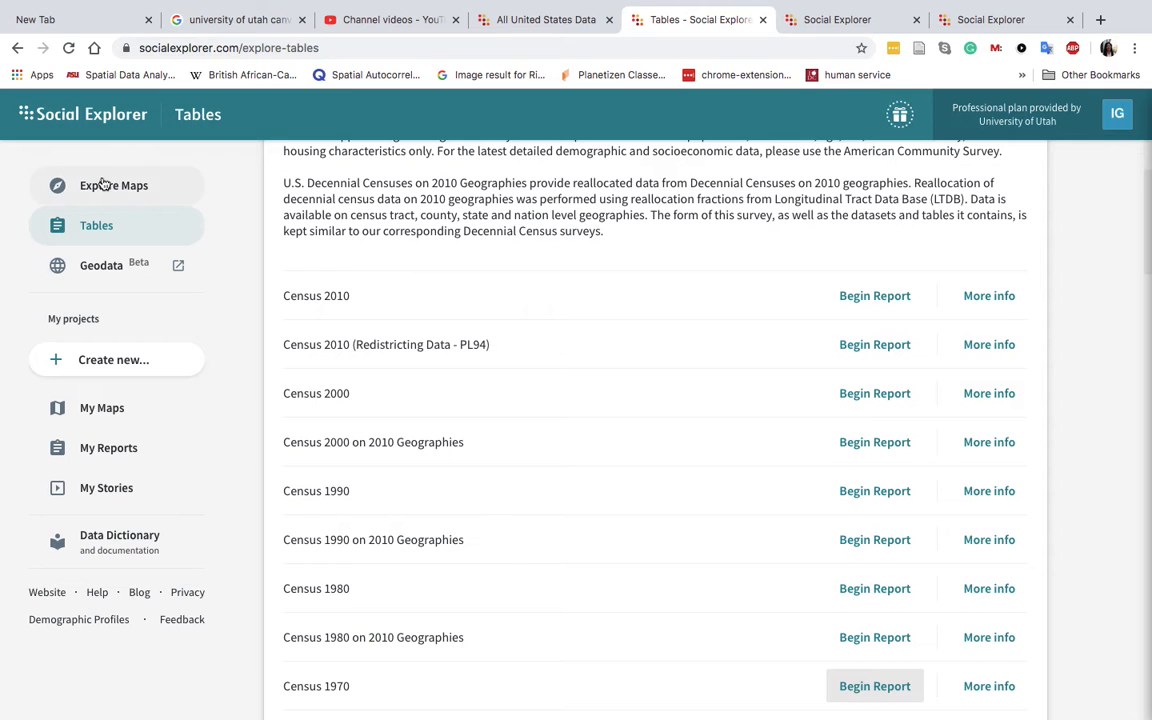
{"action": "left_click", "coordinate": [103, 185]}
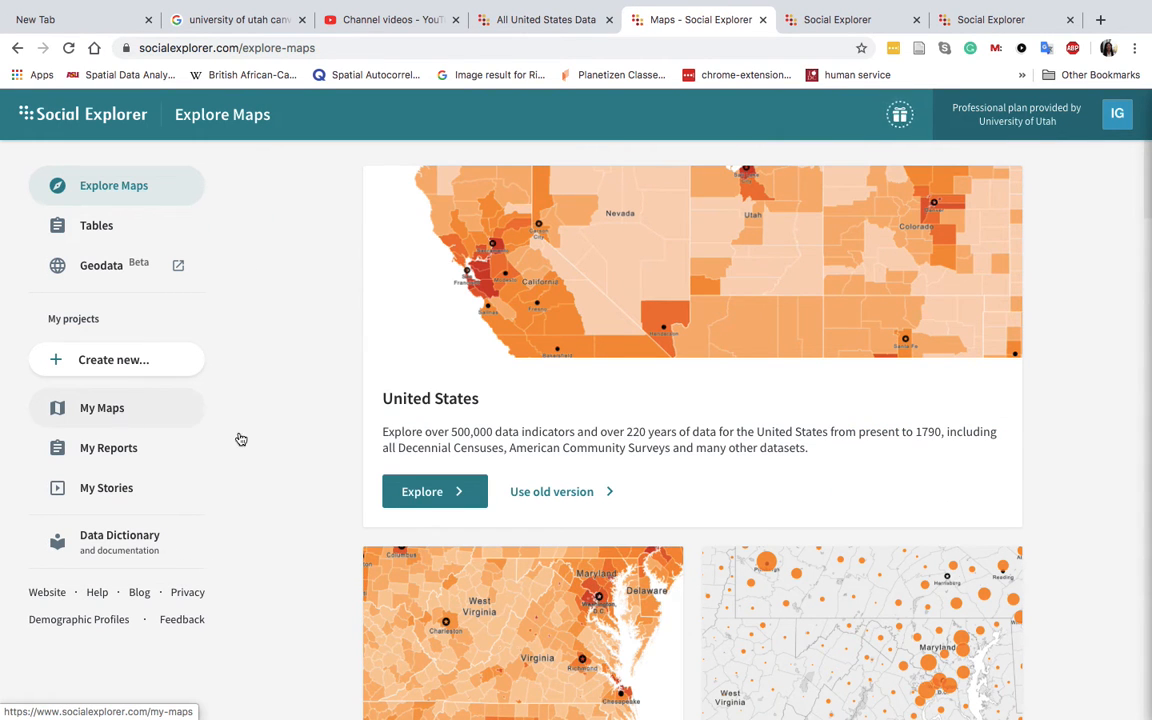
{"action": "left_click", "coordinate": [412, 500]}
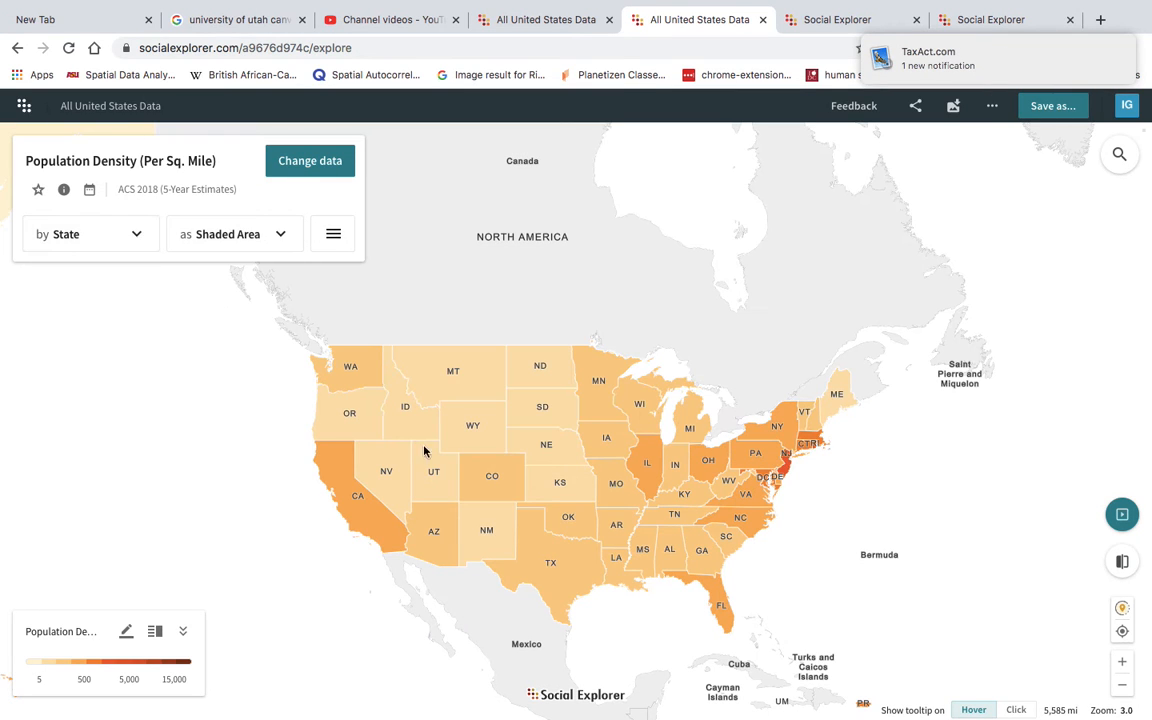
Step: Zoom the United States map in on Salt Lake City until population density is shown by census tract
{"action": "mouse_move", "coordinate": [426, 471]}
{"action": "scroll", "coordinate": [426, 471], "scroll_direction": "up", "scroll_amount": 2}
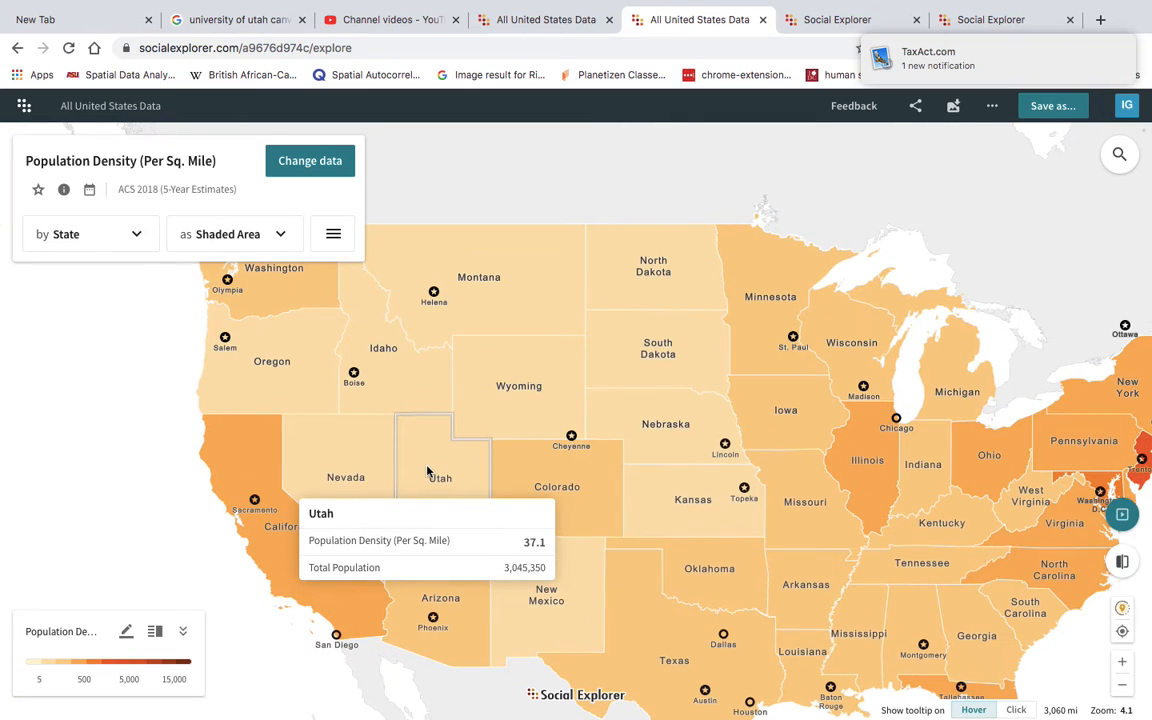
{"action": "scroll", "coordinate": [430, 471], "scroll_direction": "up", "scroll_amount": 4}
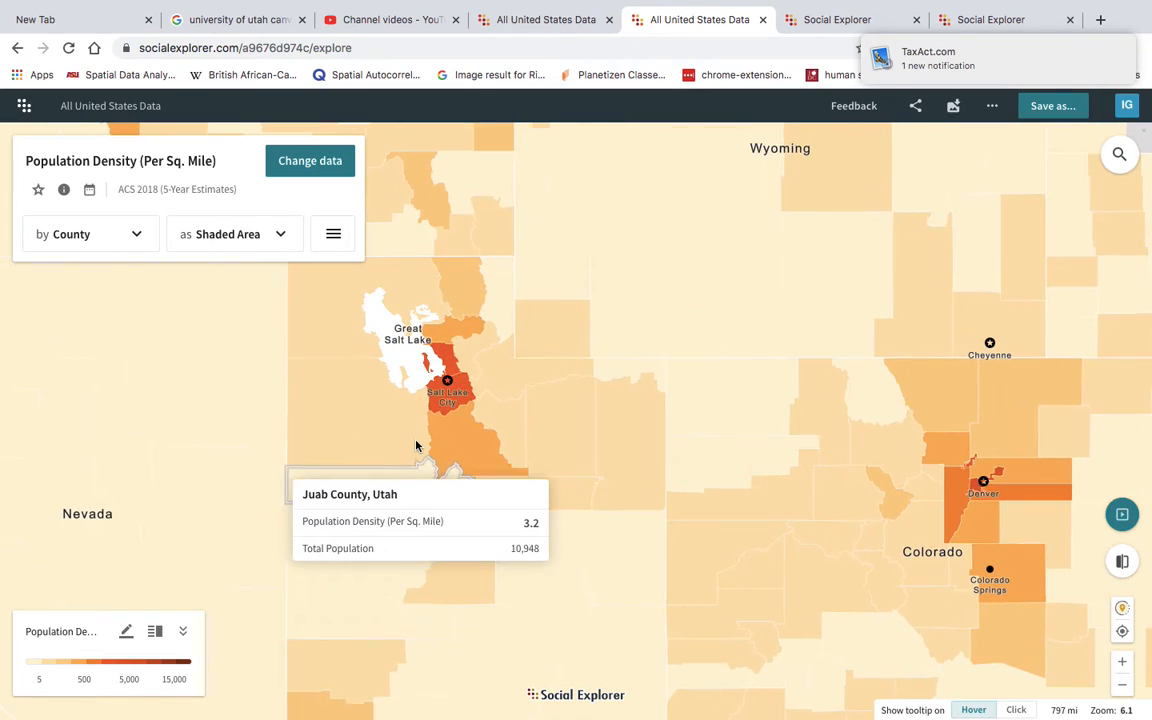
{"action": "scroll", "coordinate": [409, 404], "scroll_direction": "up", "scroll_amount": 2}
{"action": "left_click_drag", "start_coordinate": [409, 404], "coordinate": [383, 496]}
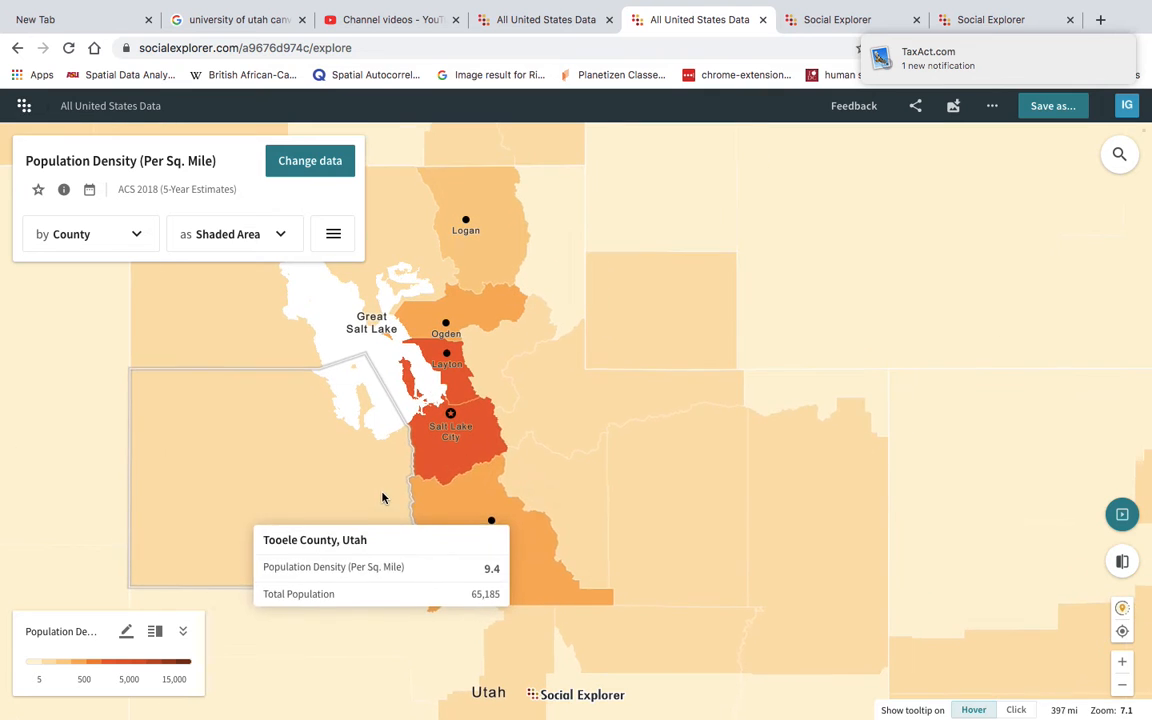
{"action": "scroll", "coordinate": [599, 395], "scroll_direction": "up", "scroll_amount": 2}
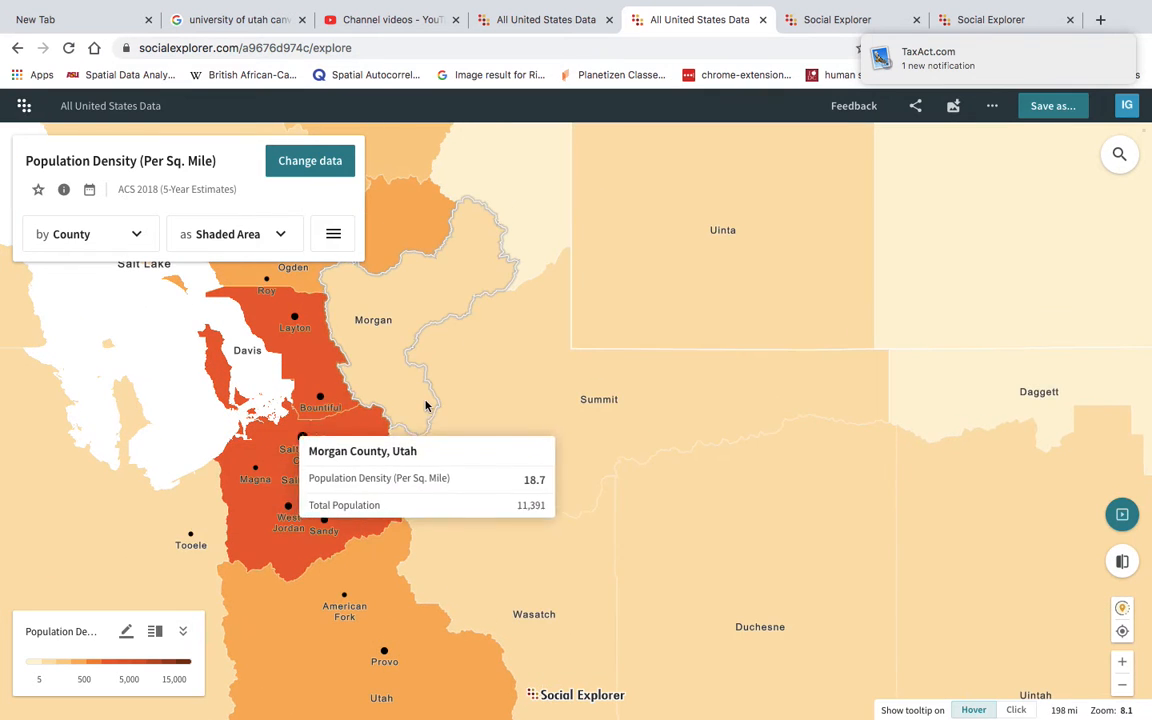
{"action": "scroll", "coordinate": [415, 402], "scroll_direction": "up", "scroll_amount": 2}
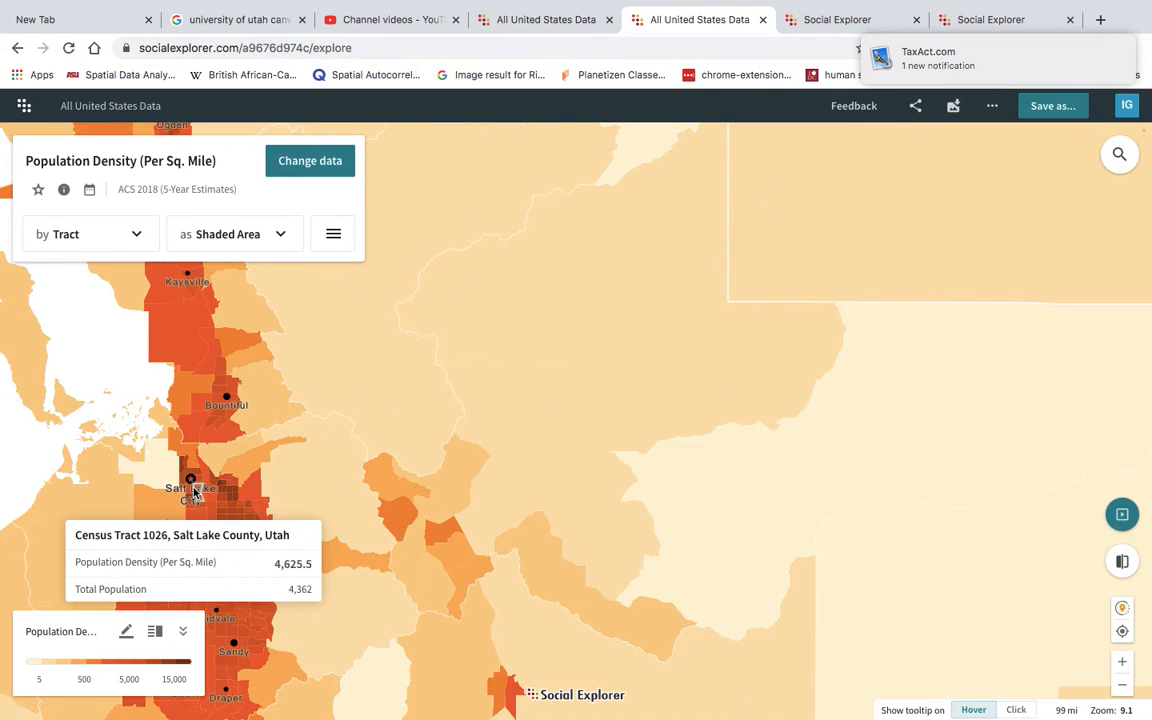
{"action": "scroll", "coordinate": [303, 488], "scroll_direction": "up", "scroll_amount": 2}
{"action": "left_click_drag", "start_coordinate": [291, 492], "coordinate": [541, 497]}
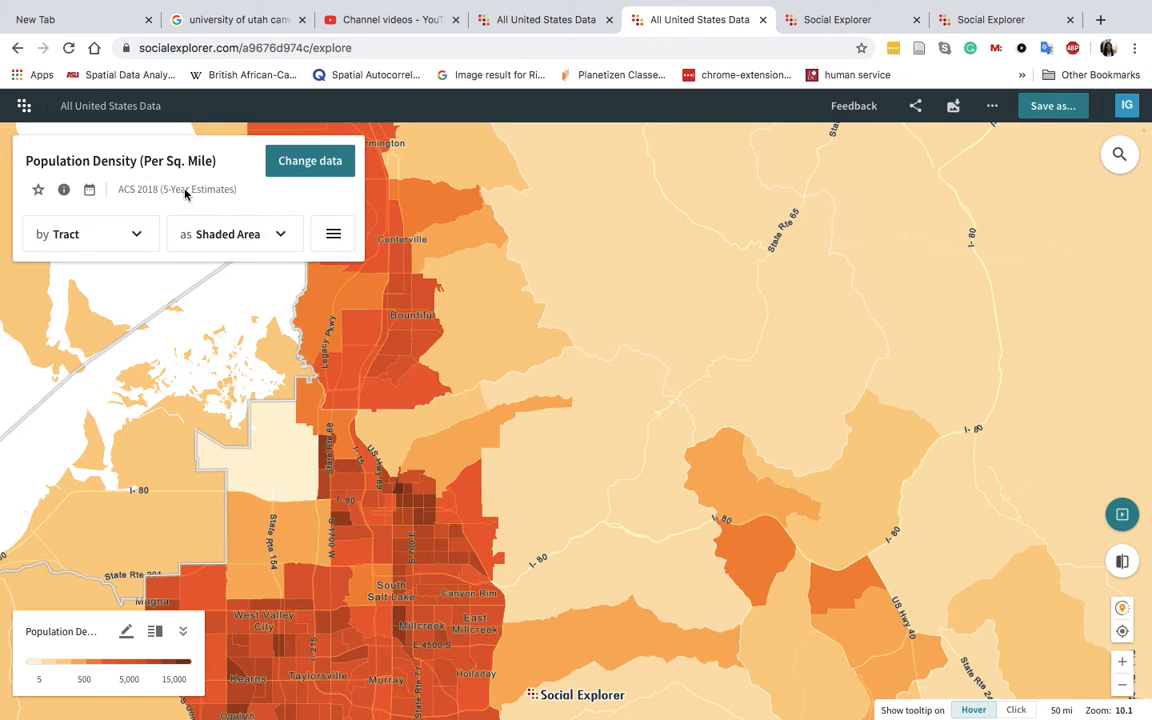
Step: Change the map data to Total Population from the 2018 Population category
{"action": "left_click", "coordinate": [336, 235]}
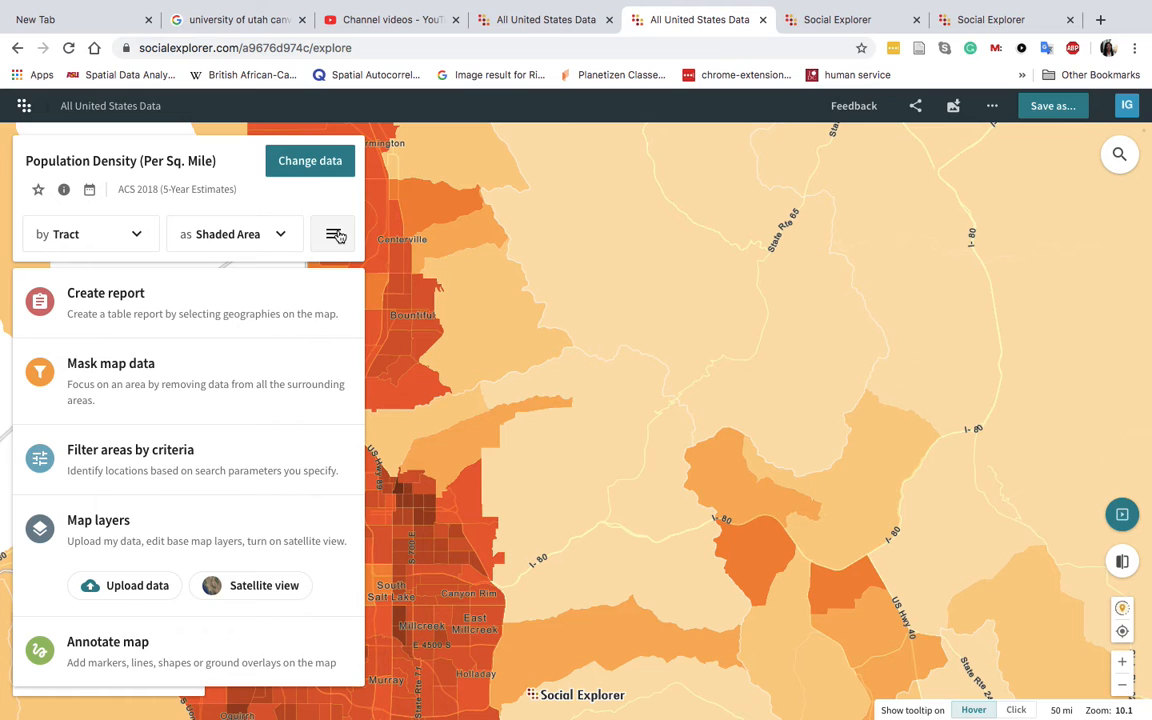
{"action": "left_click", "coordinate": [298, 166]}
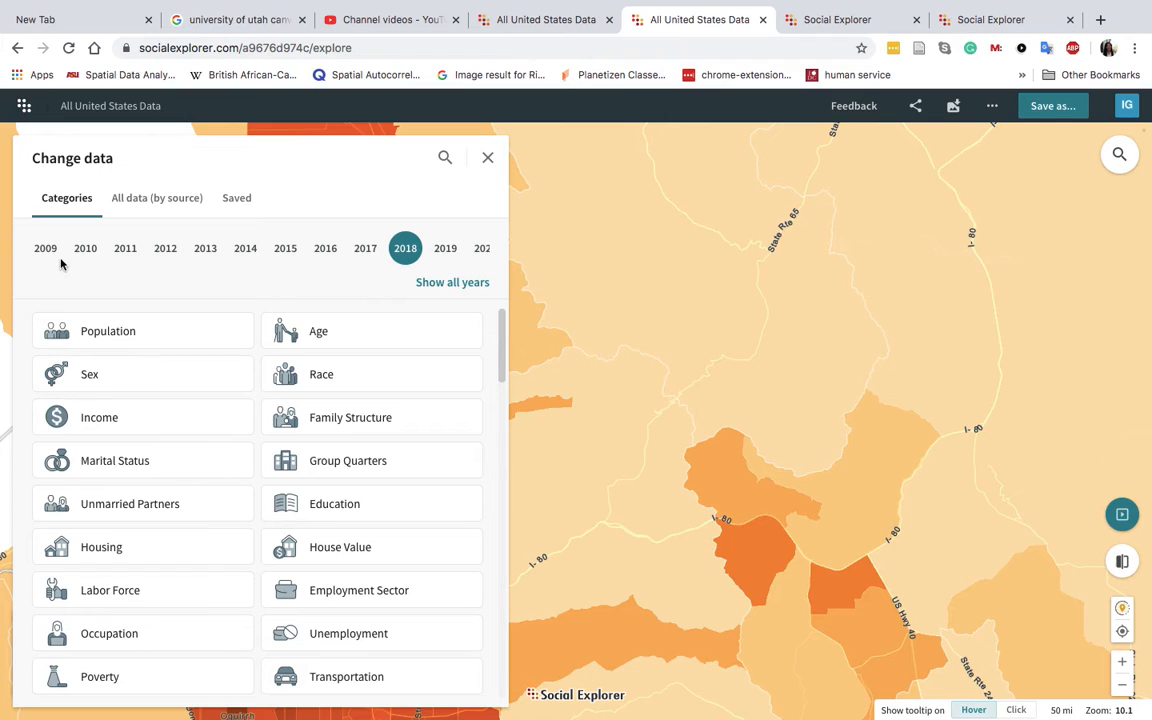
{"action": "left_click", "coordinate": [99, 333]}
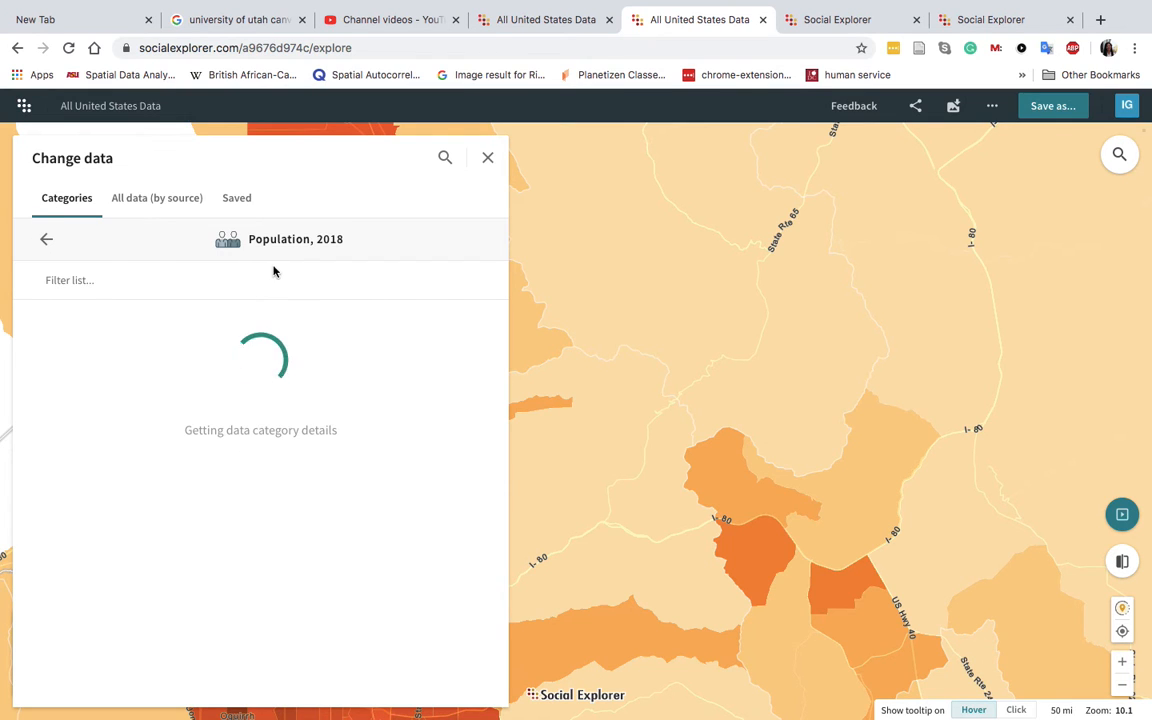
{"action": "left_click", "coordinate": [163, 316]}
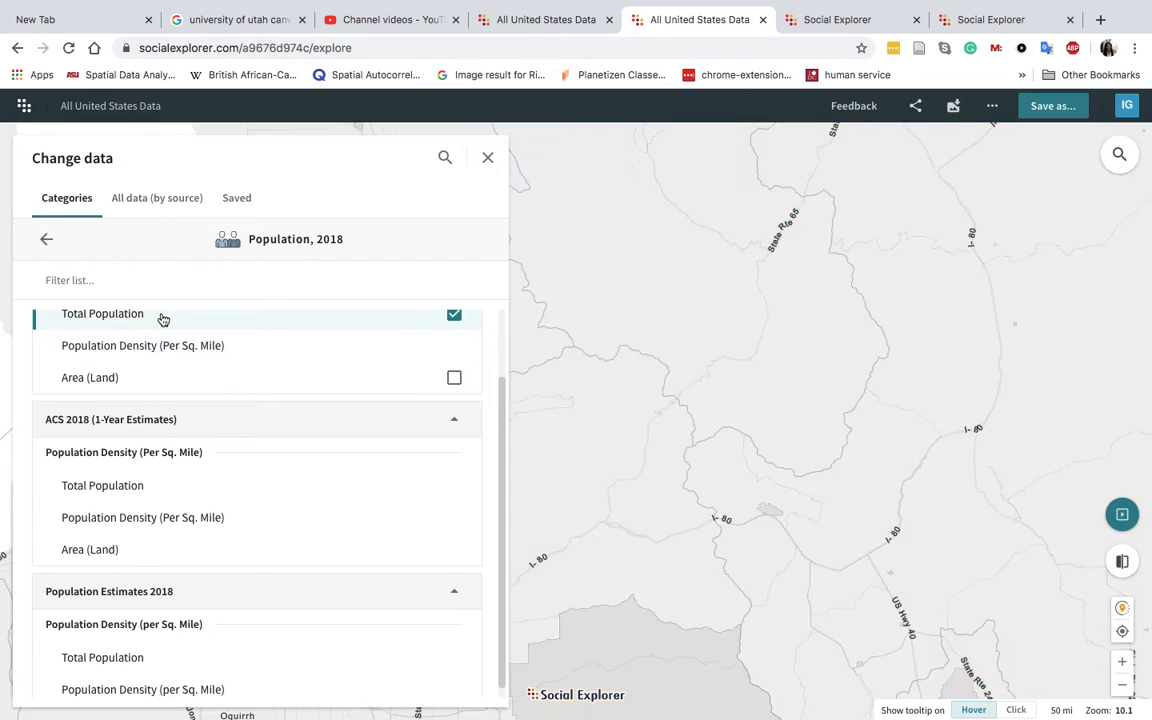
Step: Change the map data to the Census 1970 Total Population variable and close the data selection
{"action": "left_click", "coordinate": [45, 240]}
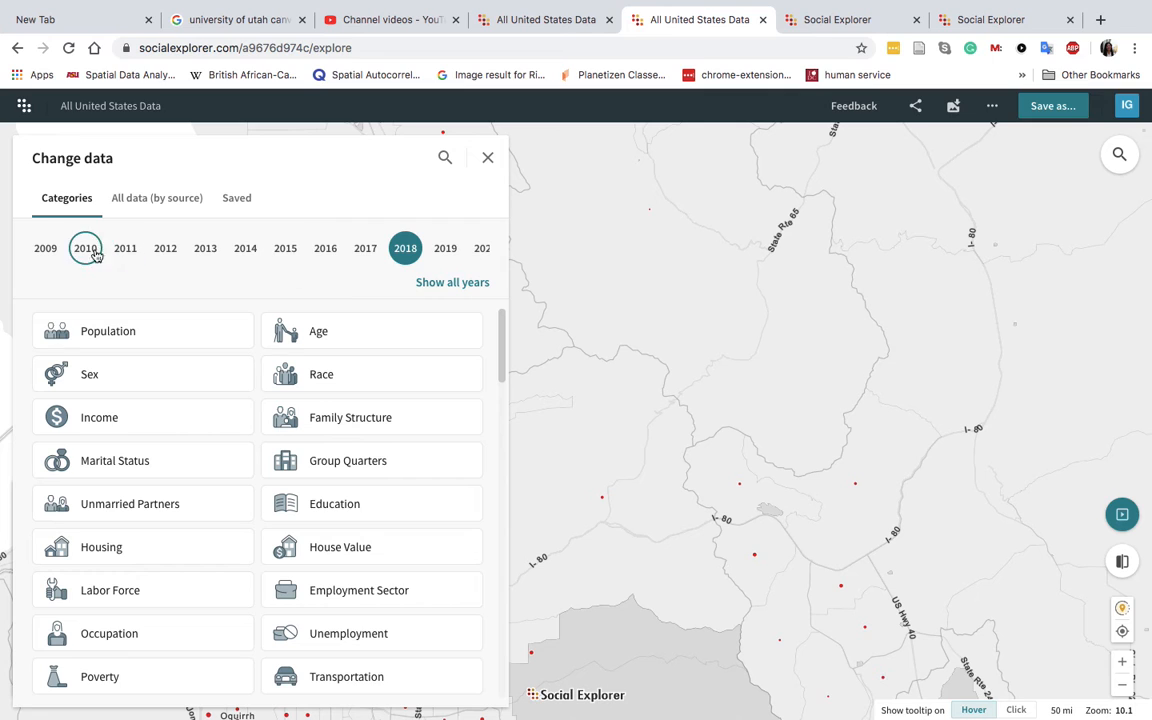
{"action": "left_click", "coordinate": [447, 284]}
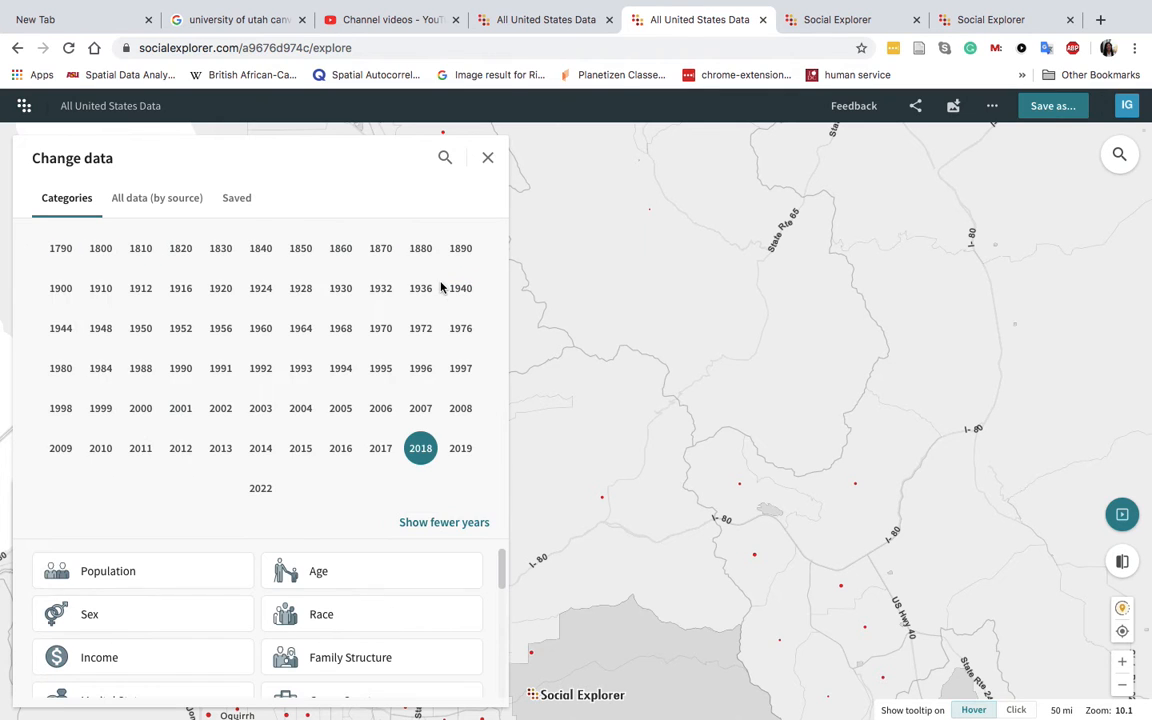
{"action": "left_click", "coordinate": [381, 338]}
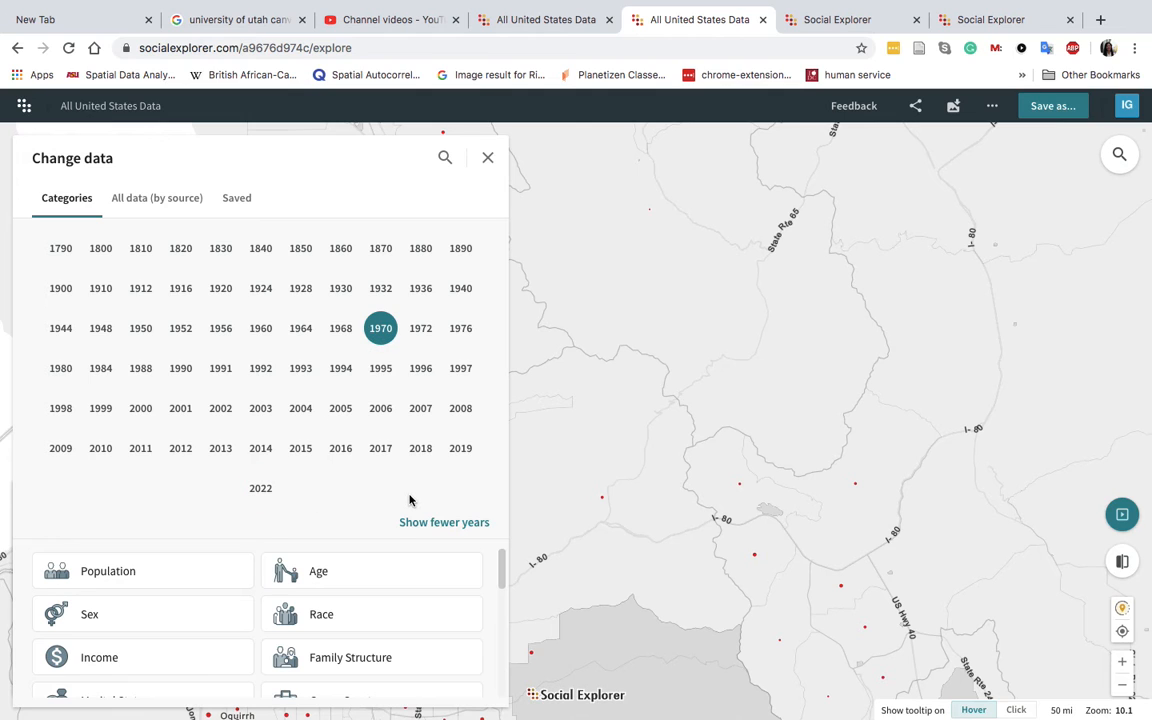
{"action": "left_click", "coordinate": [123, 562]}
{"action": "left_click", "coordinate": [125, 398]}
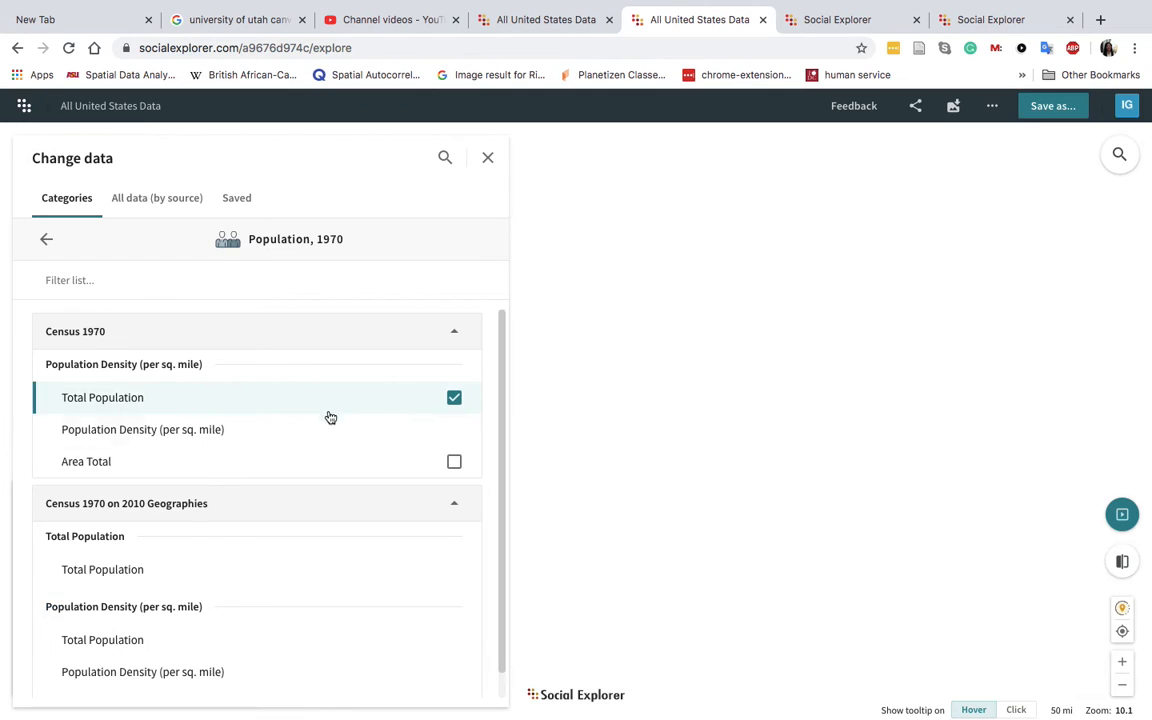
{"action": "scroll", "coordinate": [329, 437], "scroll_direction": "down", "scroll_amount": 1}
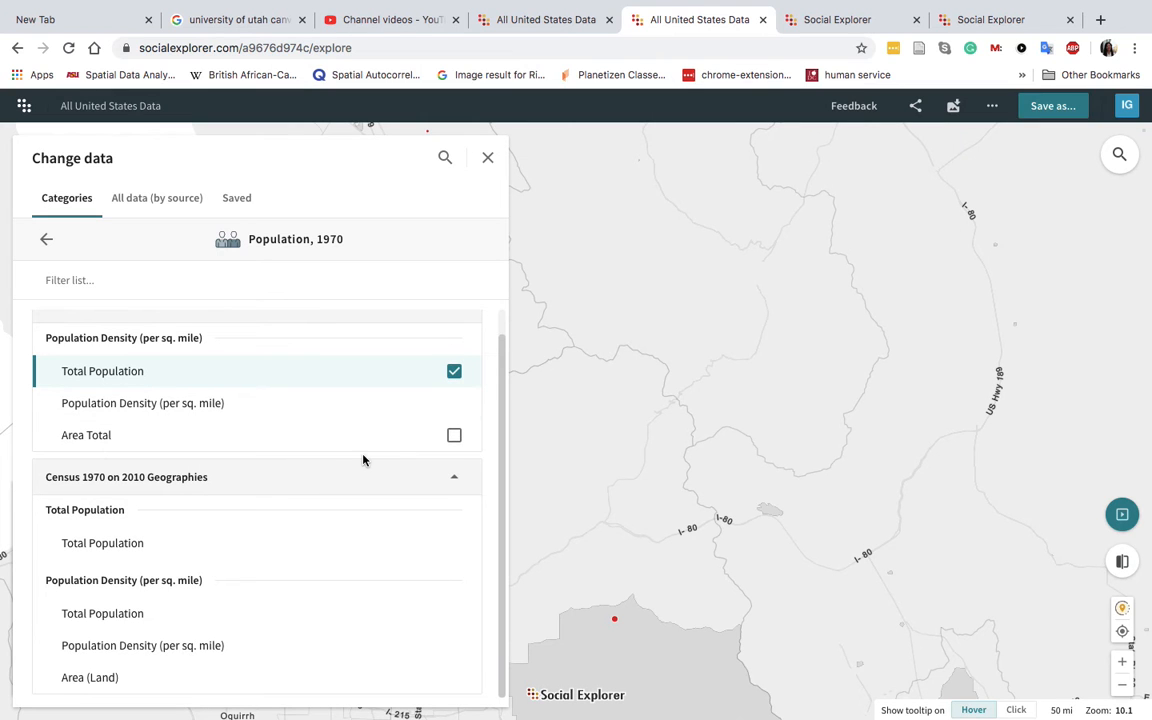
{"action": "scroll", "coordinate": [712, 491], "scroll_direction": "down", "scroll_amount": 5}
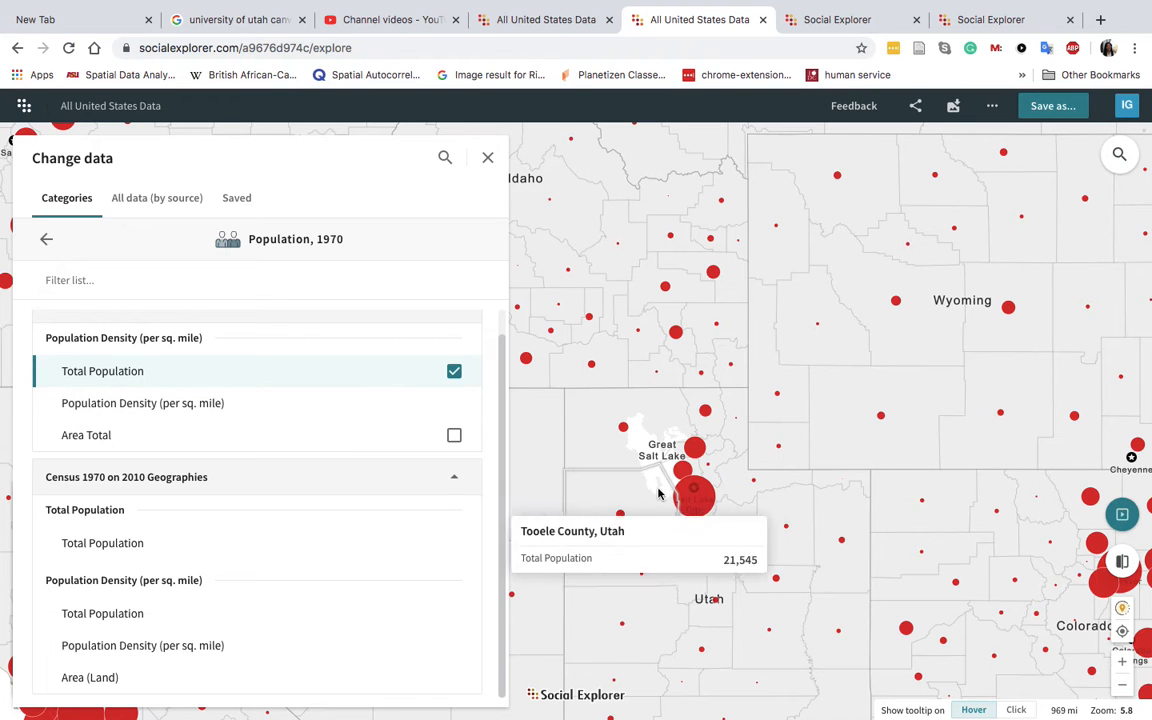
{"action": "left_click_drag", "start_coordinate": [584, 522], "coordinate": [566, 548]}
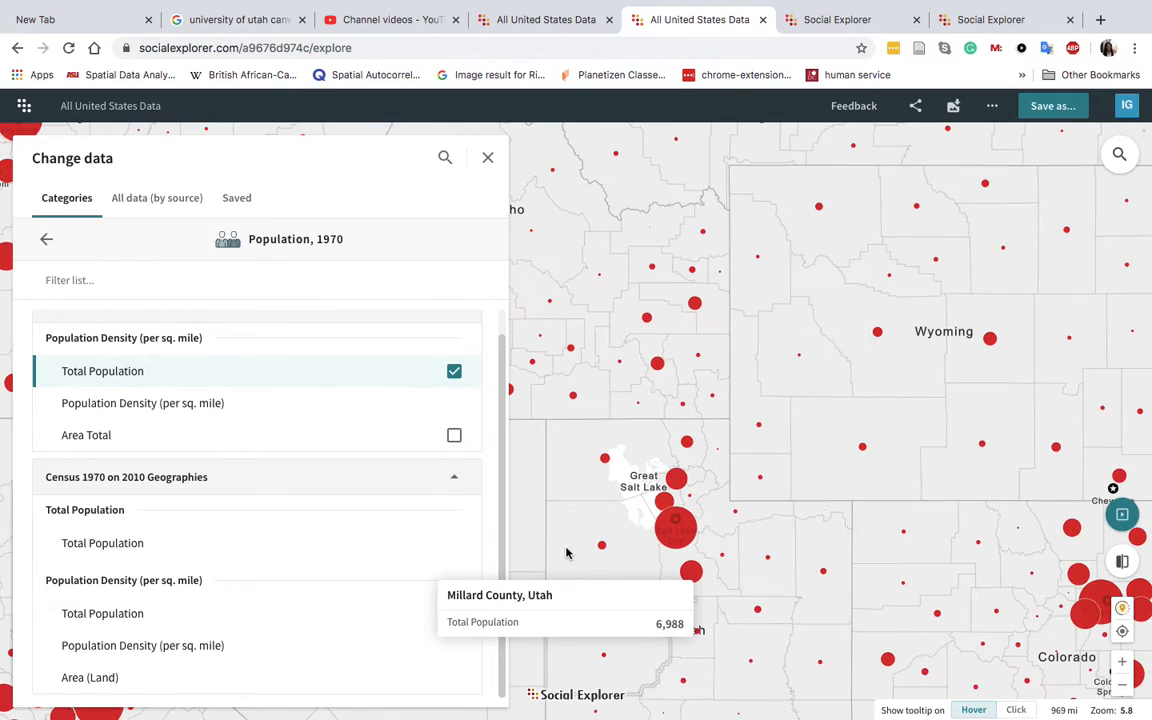
{"action": "left_click", "coordinate": [487, 162]}
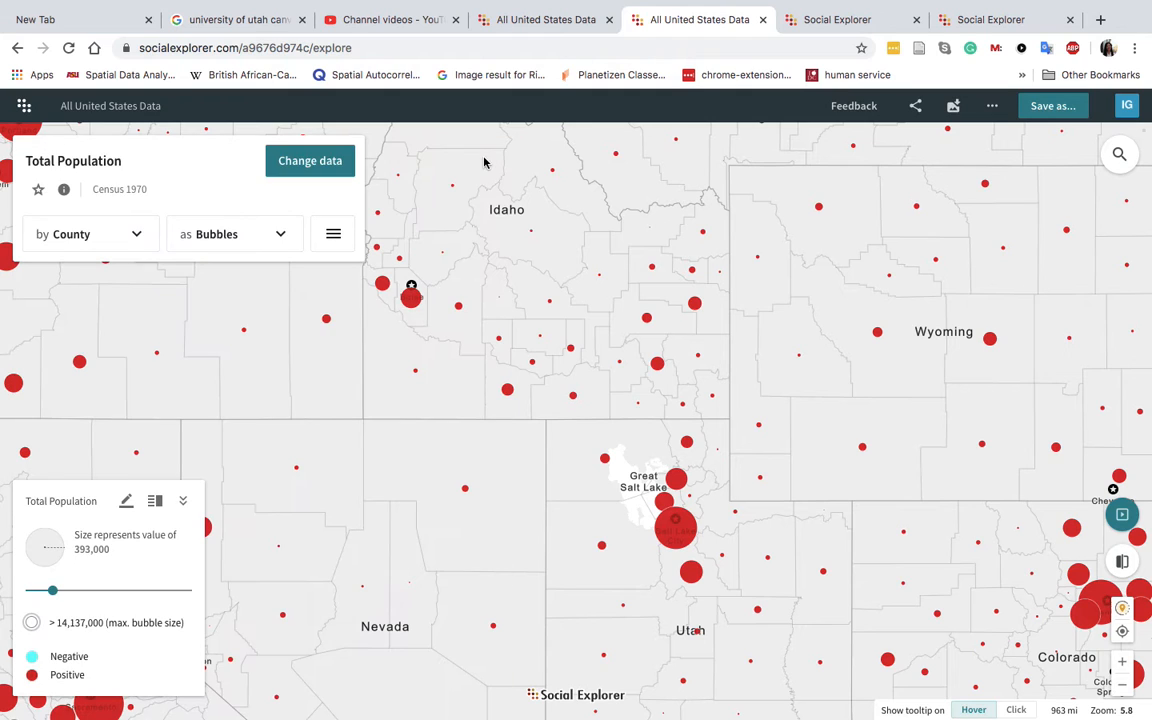
Step: Start a map-based Census 1970 report and check its available topics, keeping Essentials Report
{"action": "left_click", "coordinate": [333, 236]}
{"action": "left_click", "coordinate": [136, 306]}
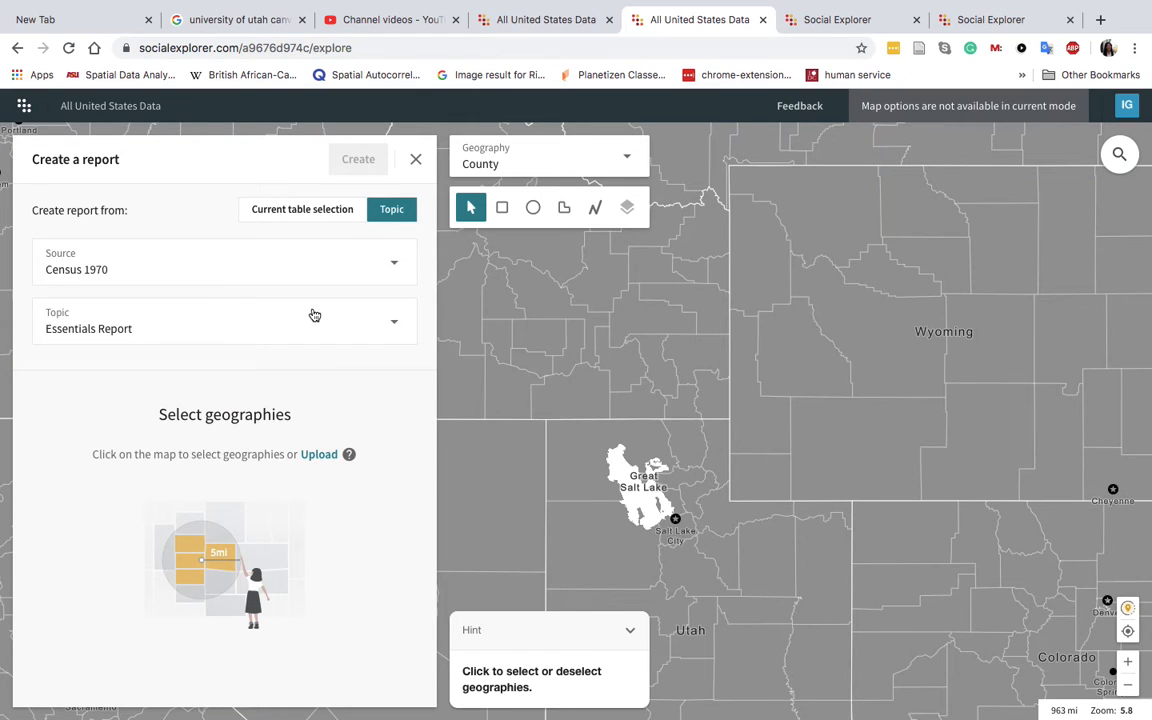
{"action": "left_click", "coordinate": [394, 329]}
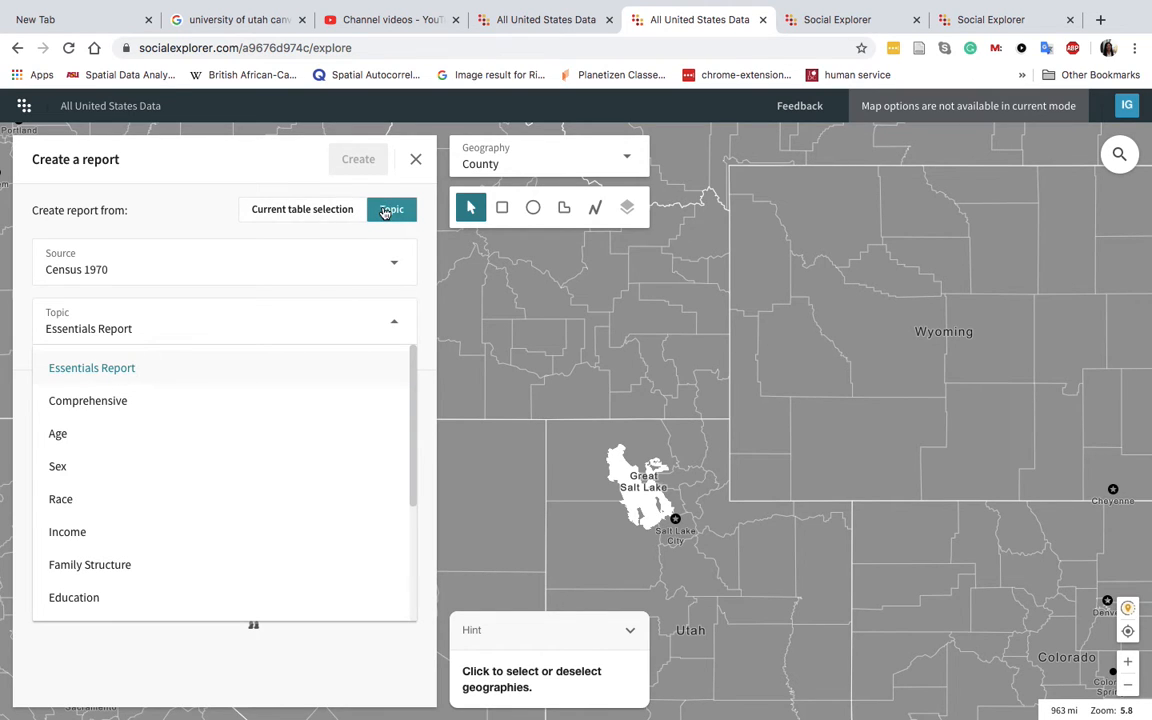
{"action": "left_click", "coordinate": [186, 300]}
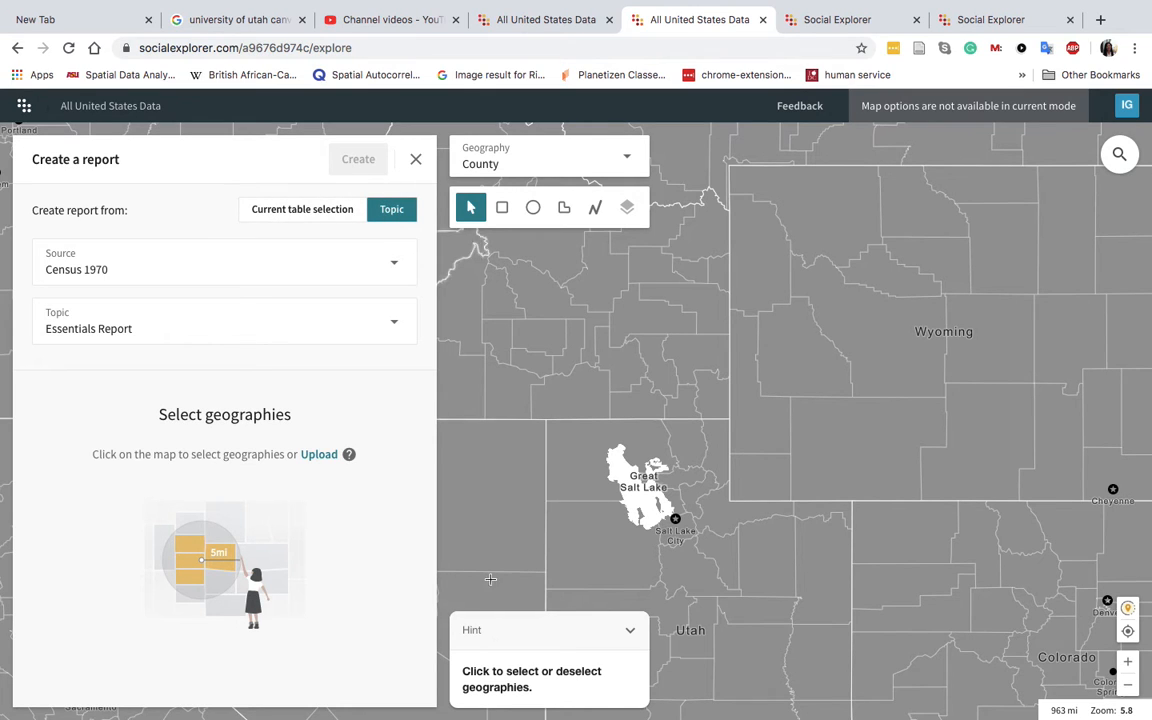
Step: Create the Census 1970 report for Custer County, Idaho, and highlight its Total Population value
{"action": "left_click_drag", "start_coordinate": [473, 338], "coordinate": [535, 476]}
{"action": "left_click_drag", "start_coordinate": [517, 422], "coordinate": [724, 451]}
{"action": "left_click_drag", "start_coordinate": [617, 473], "coordinate": [558, 455]}
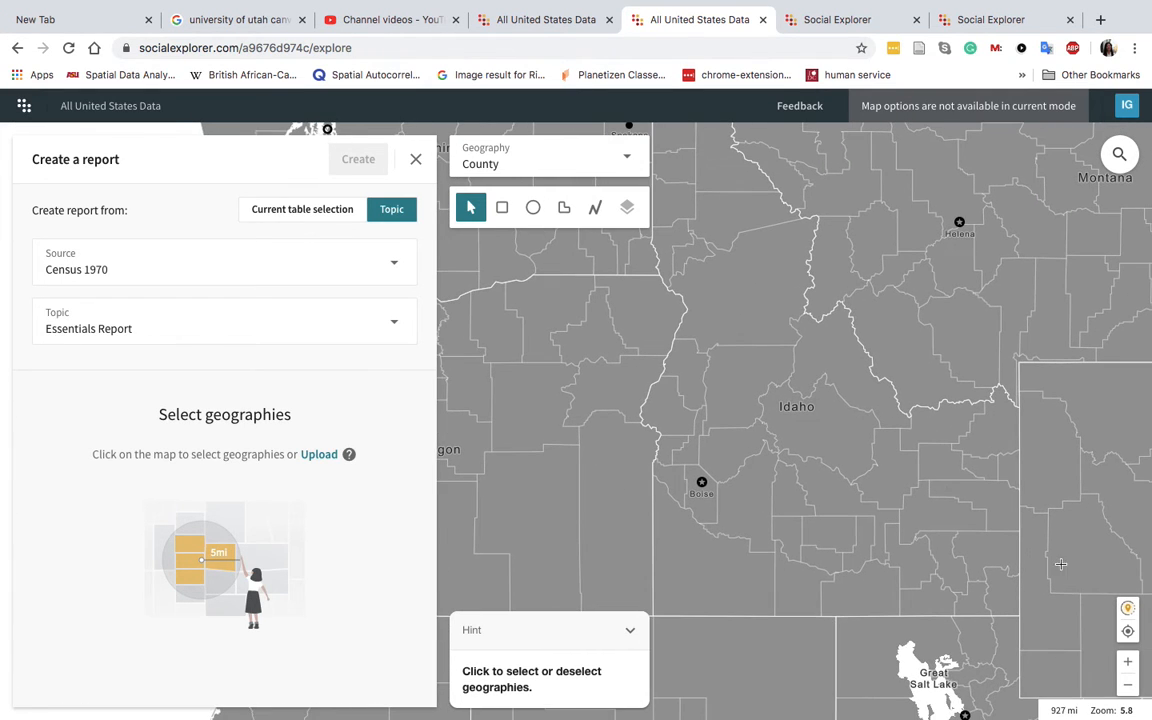
{"action": "left_click", "coordinate": [809, 445]}
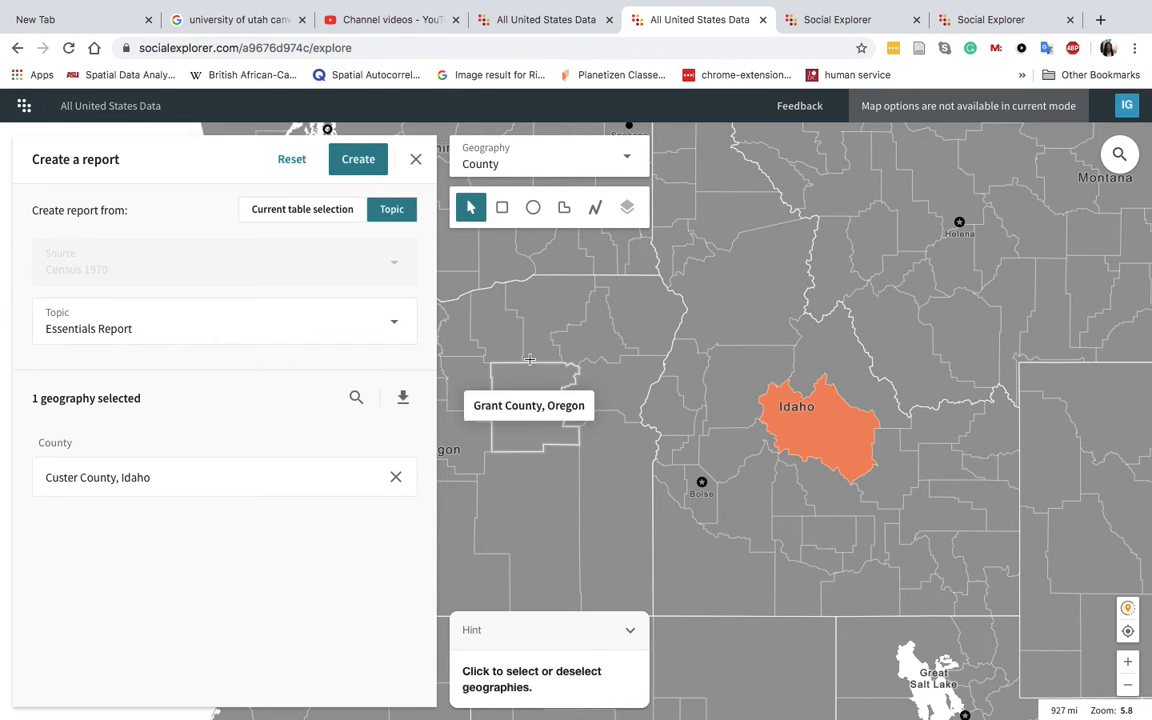
{"action": "left_click", "coordinate": [343, 158]}
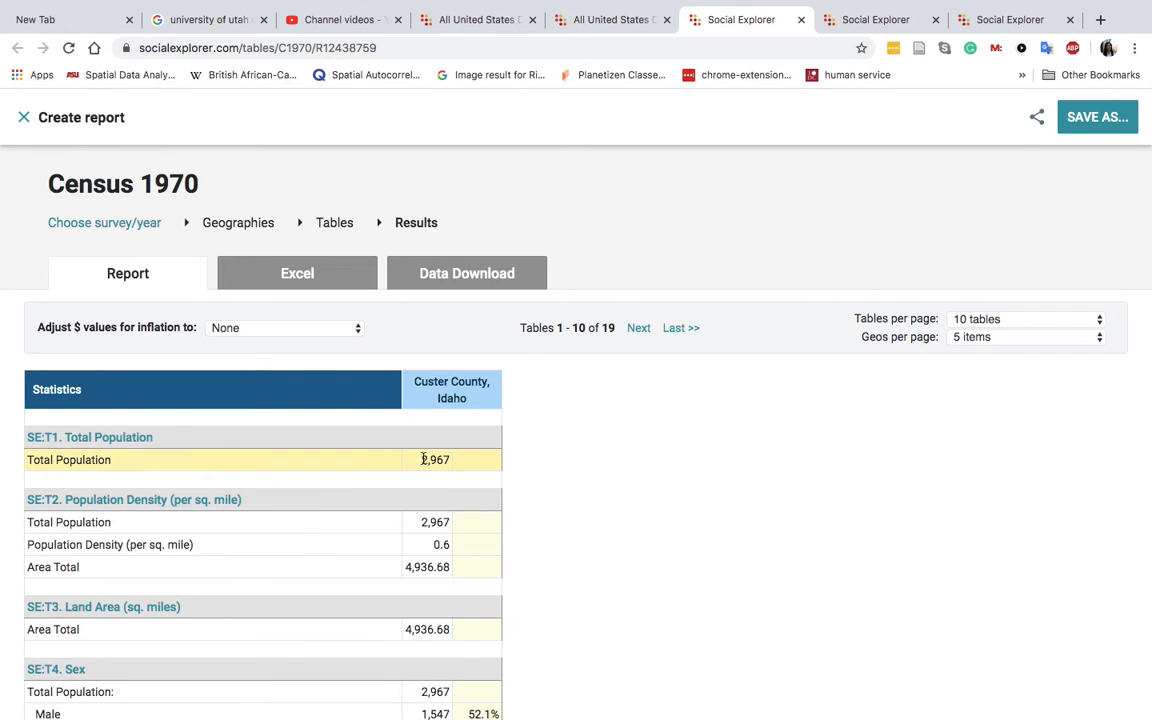
{"action": "left_click_drag", "start_coordinate": [423, 459], "coordinate": [459, 462]}
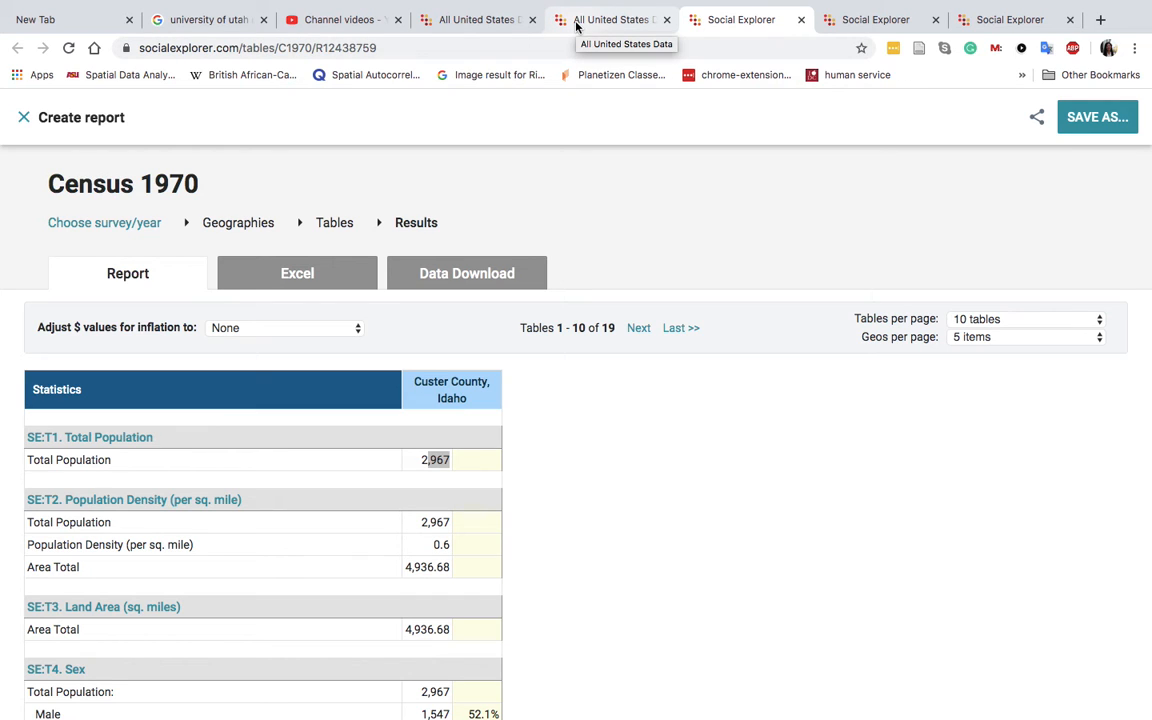
Step: Switch to the Data presentation in PowerPoint and review the West Side Population and Projections slide
{"action": "mouse_move", "coordinate": [52, 3]}
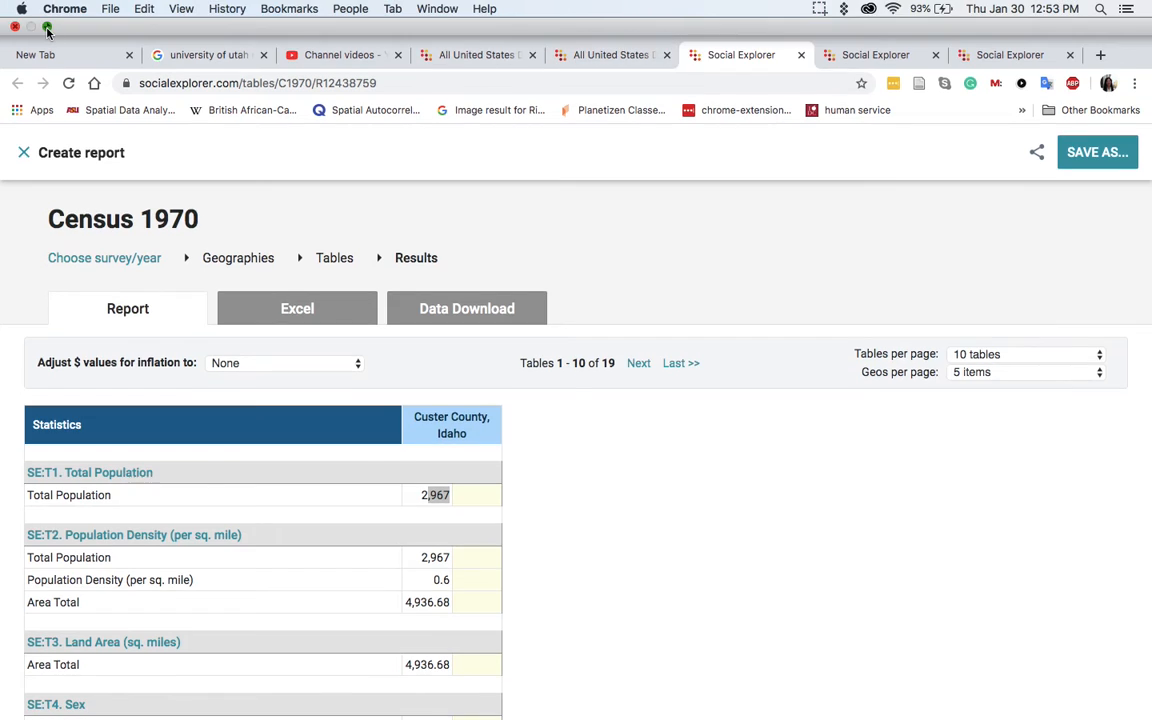
{"action": "left_click", "coordinate": [47, 28]}
{"action": "left_click", "coordinate": [266, 504]}
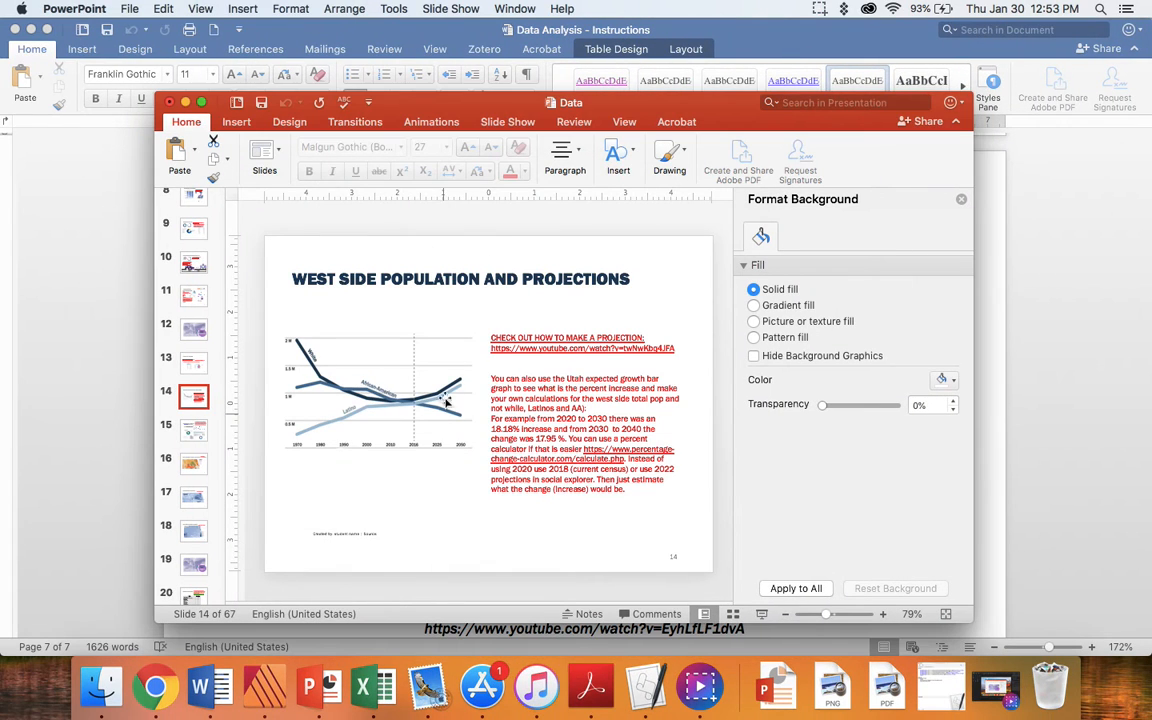
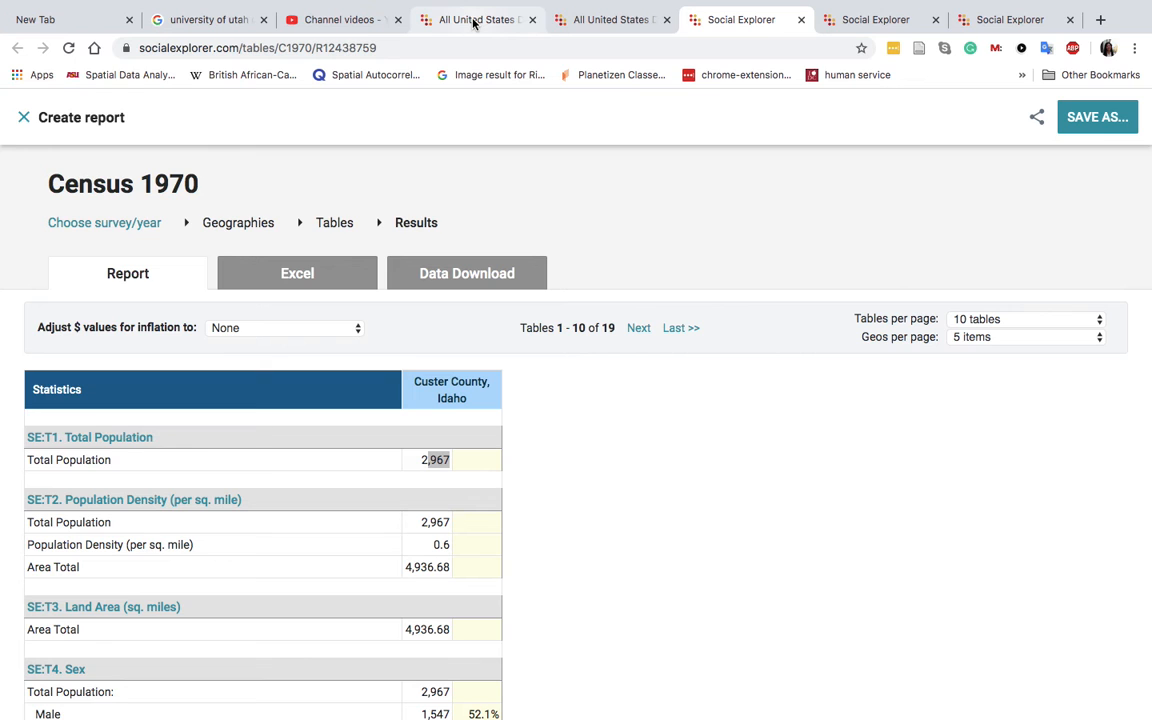
Step: Leave the Custer County report in Chrome and open the United States map from Explore Maps
{"action": "left_click", "coordinate": [880, 24]}
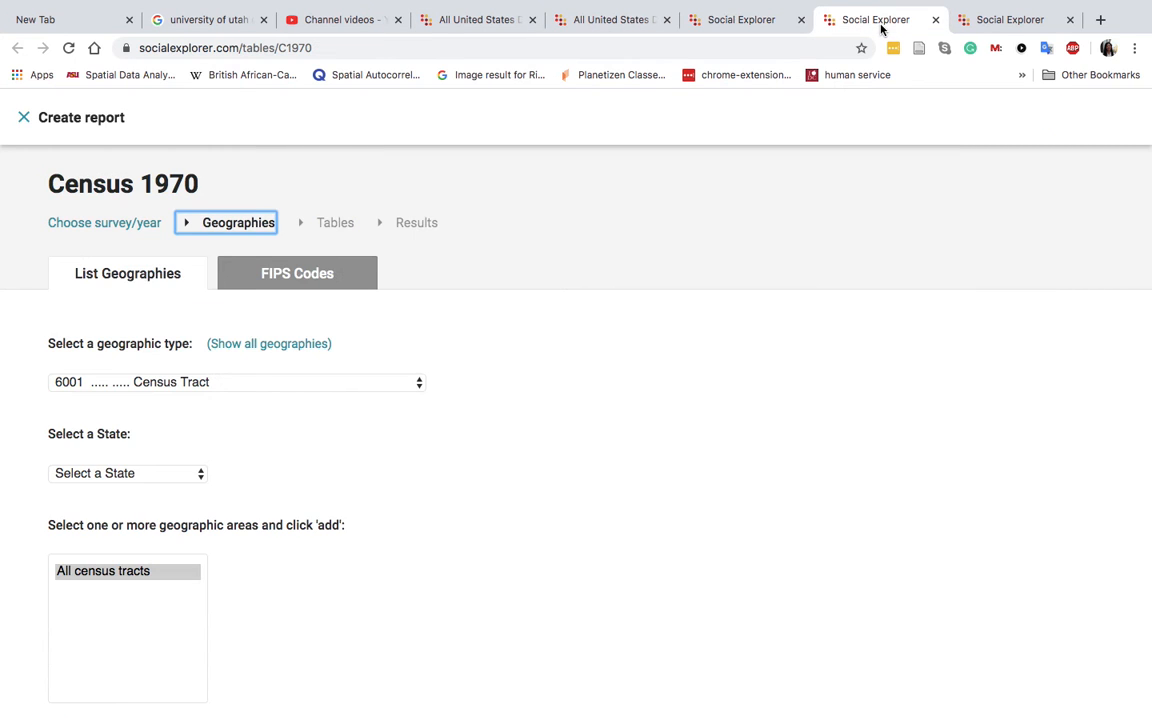
{"action": "left_click", "coordinate": [738, 27]}
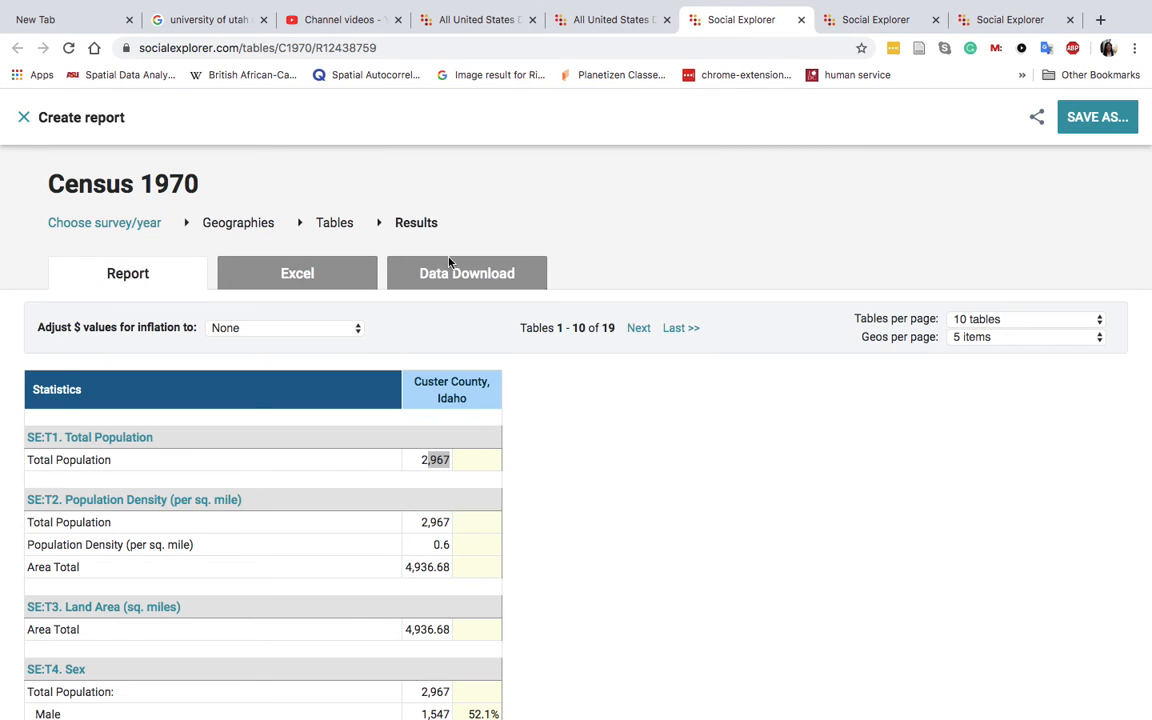
{"action": "left_click", "coordinate": [23, 120]}
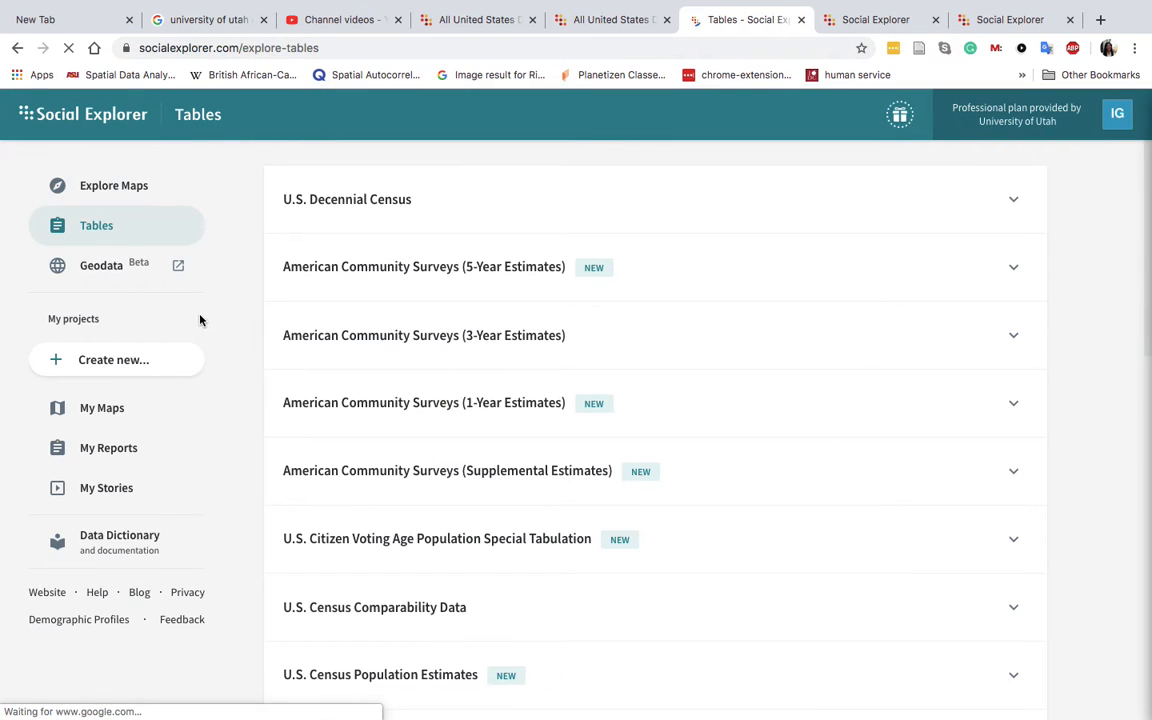
{"action": "left_click", "coordinate": [100, 189]}
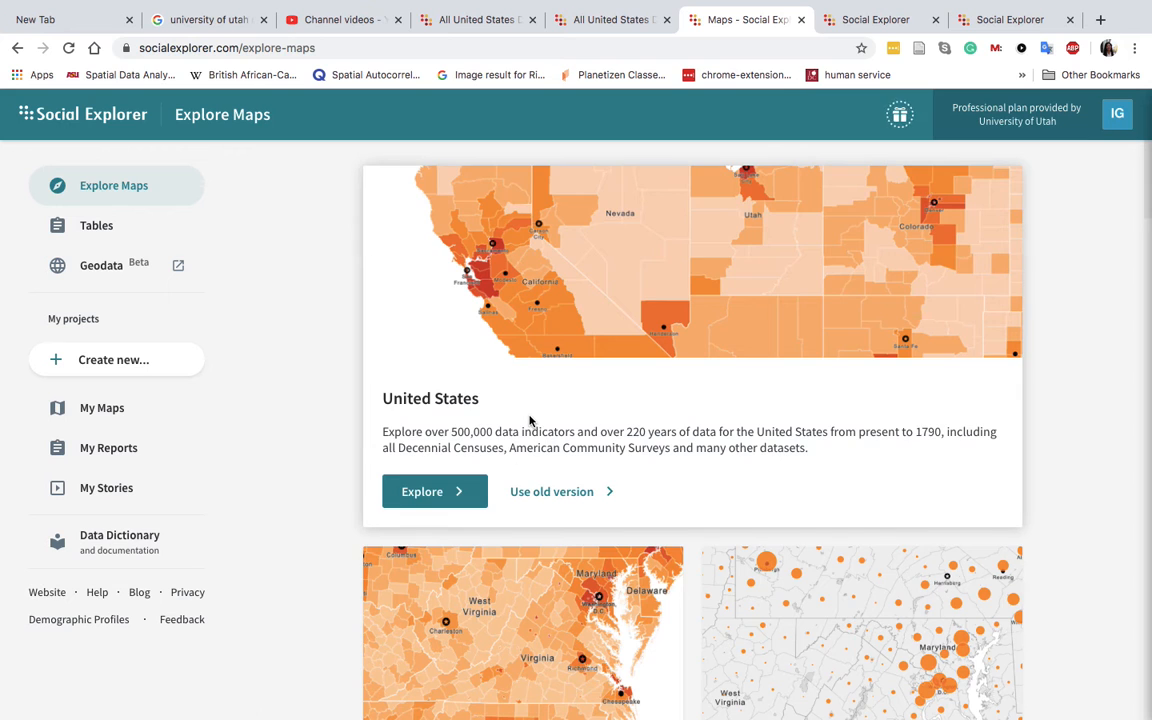
{"action": "scroll", "coordinate": [527, 419], "scroll_direction": "down", "scroll_amount": 2}
{"action": "left_click", "coordinate": [427, 372]}
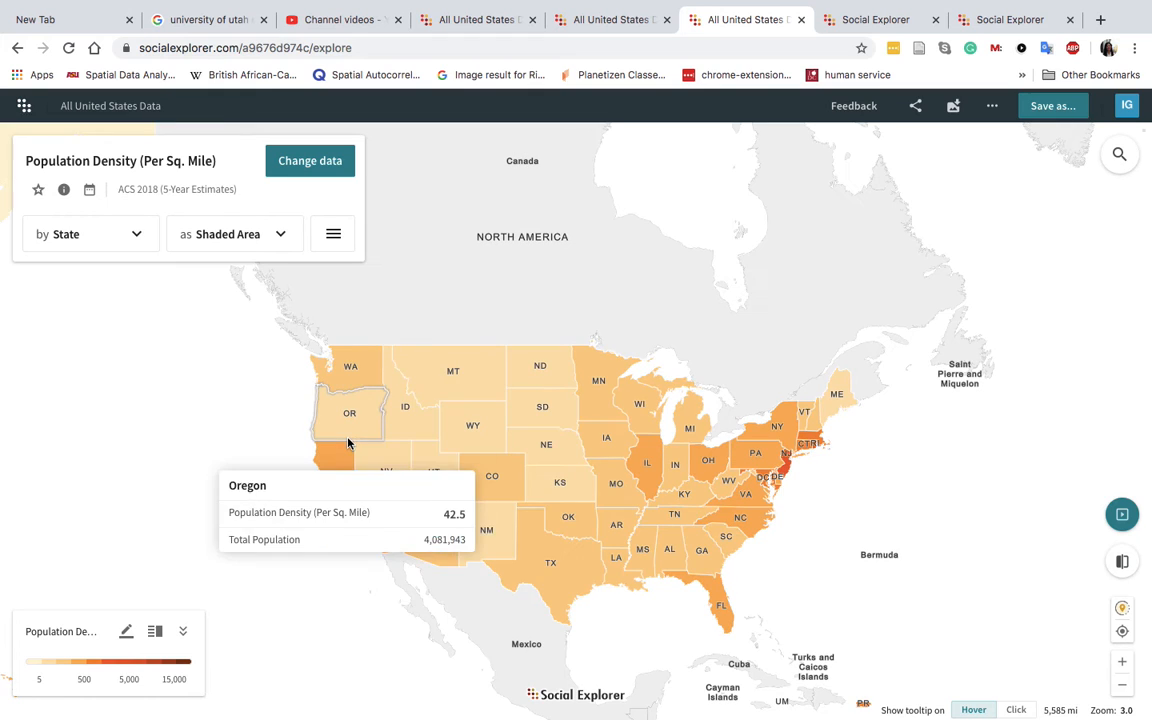
Step: Zoom the newly opened United States map in on the census tracts around Salt Lake City
{"action": "scroll", "coordinate": [435, 480], "scroll_direction": "up", "scroll_amount": 5}
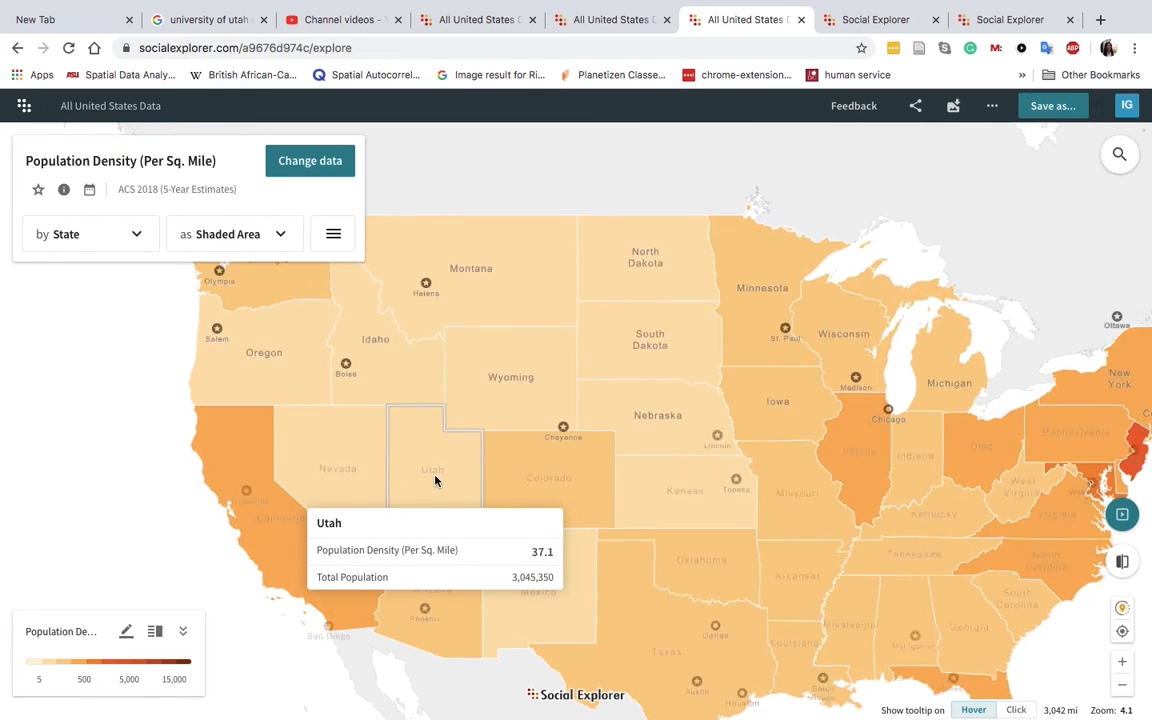
{"action": "scroll", "coordinate": [435, 478], "scroll_direction": "up", "scroll_amount": 2}
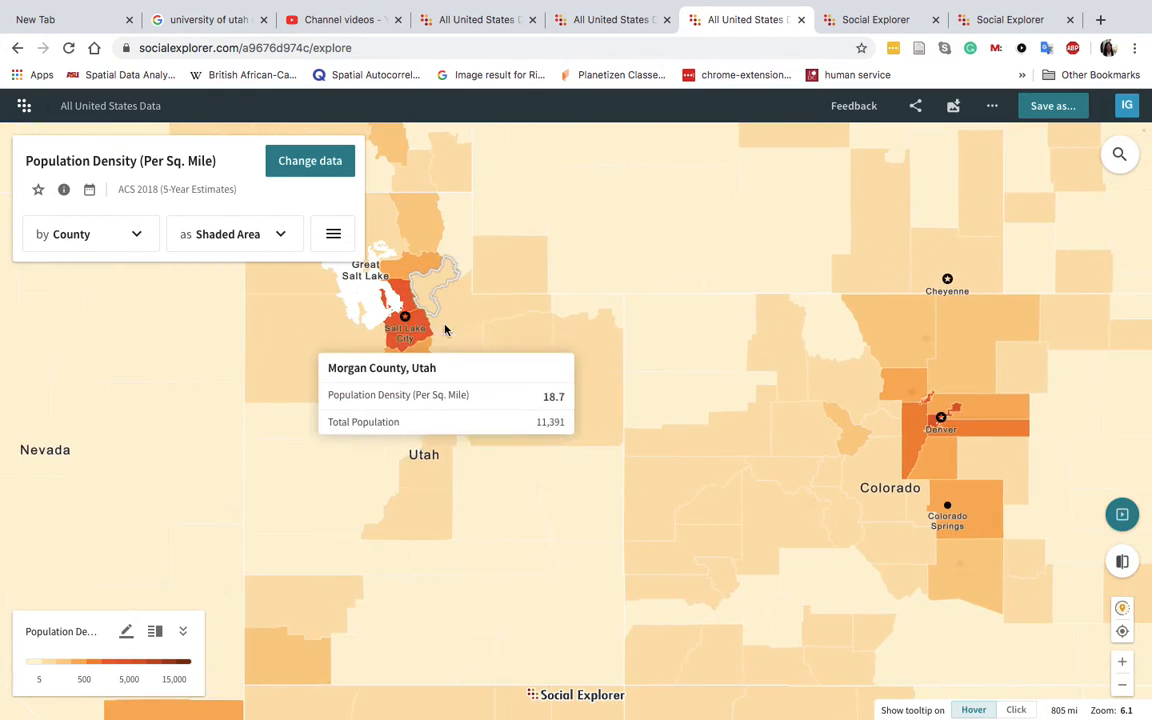
{"action": "scroll", "coordinate": [423, 305], "scroll_direction": "up", "scroll_amount": 2}
{"action": "scroll", "coordinate": [487, 372], "scroll_direction": "up", "scroll_amount": 2}
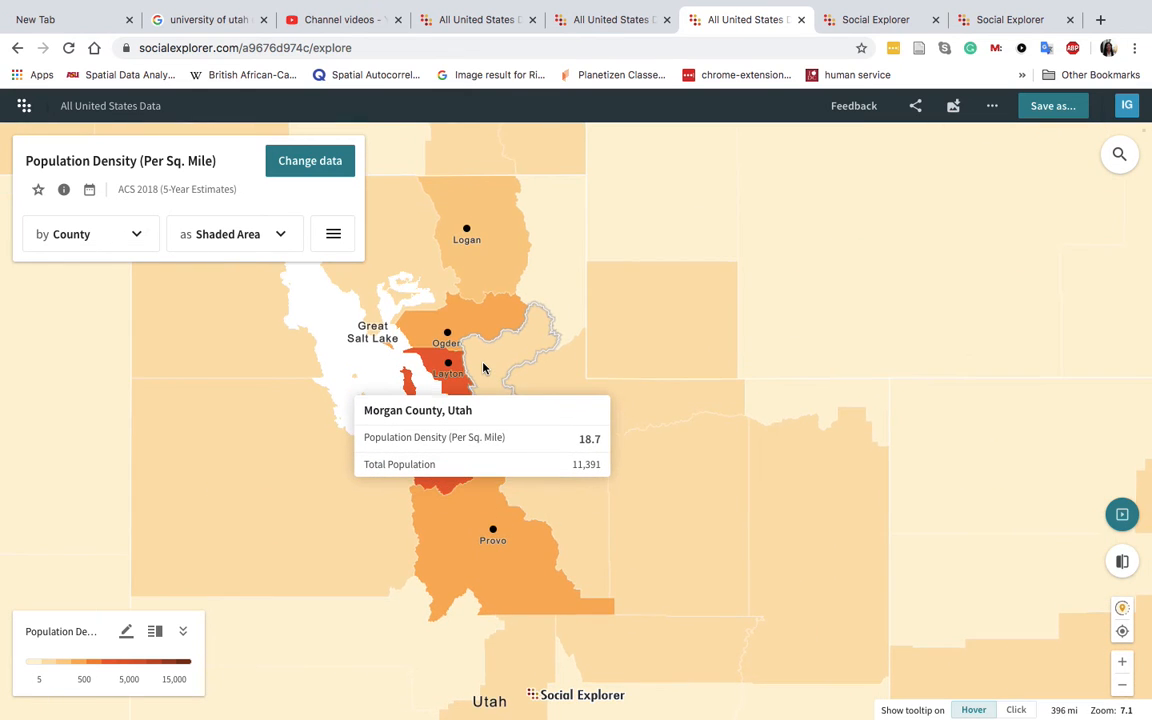
{"action": "scroll", "coordinate": [483, 367], "scroll_direction": "up", "scroll_amount": 2}
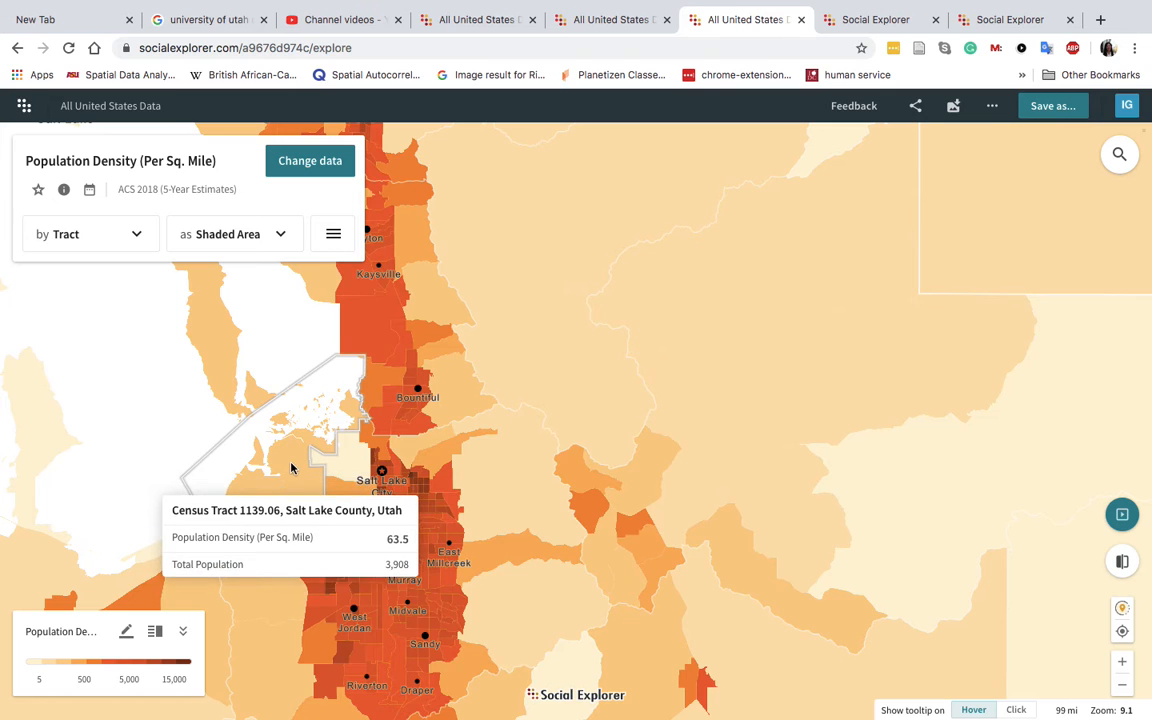
{"action": "scroll", "coordinate": [291, 457], "scroll_direction": "up", "scroll_amount": 2}
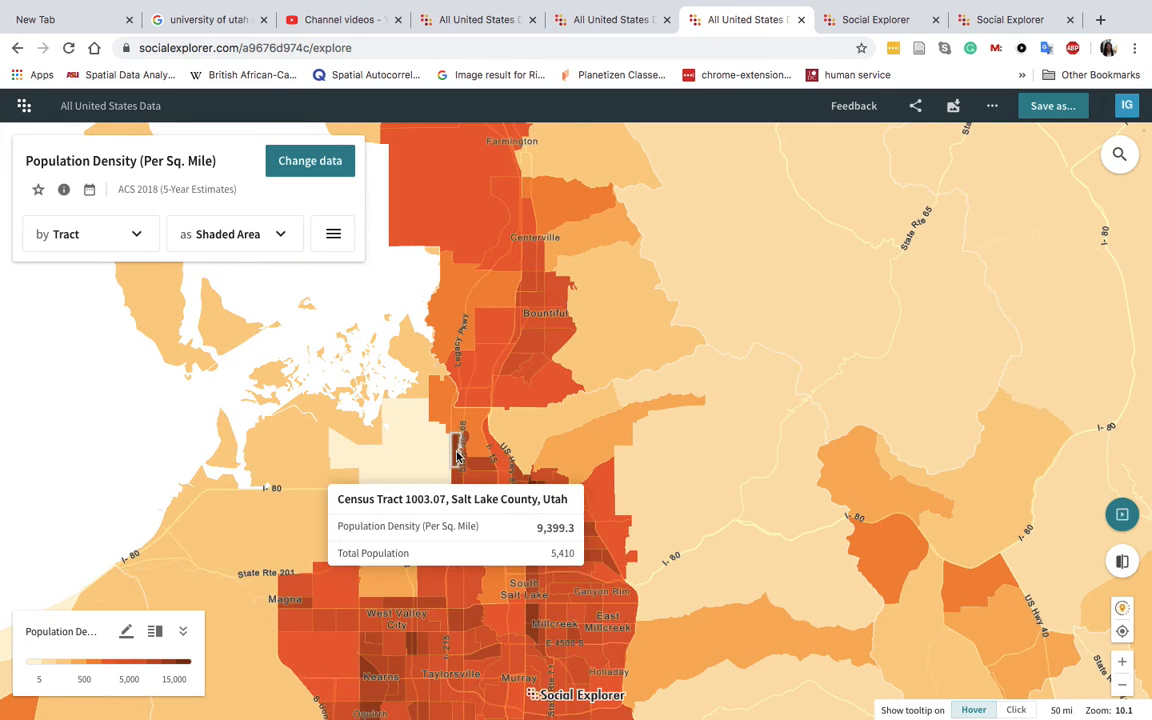
Step: Browse the 2018 data categories for the map and open the Residence category
{"action": "left_click", "coordinate": [333, 234]}
{"action": "left_click", "coordinate": [319, 167]}
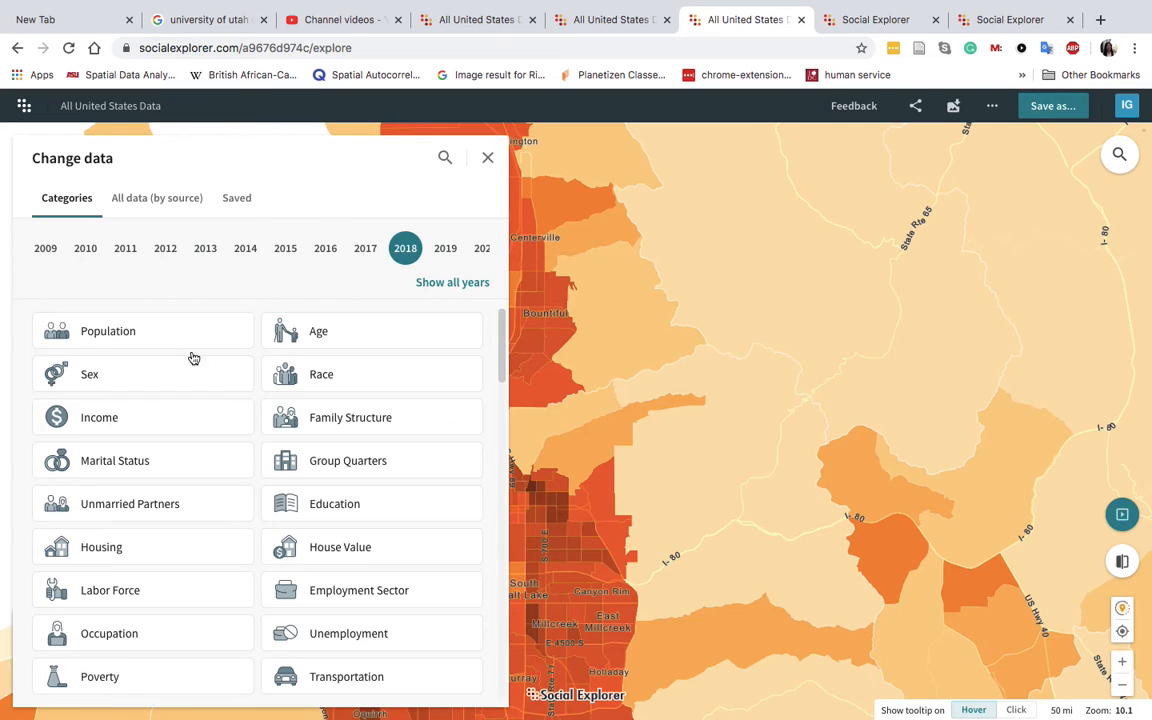
{"action": "scroll", "coordinate": [160, 451], "scroll_direction": "down", "scroll_amount": 1}
{"action": "scroll", "coordinate": [163, 451], "scroll_direction": "down", "scroll_amount": 1}
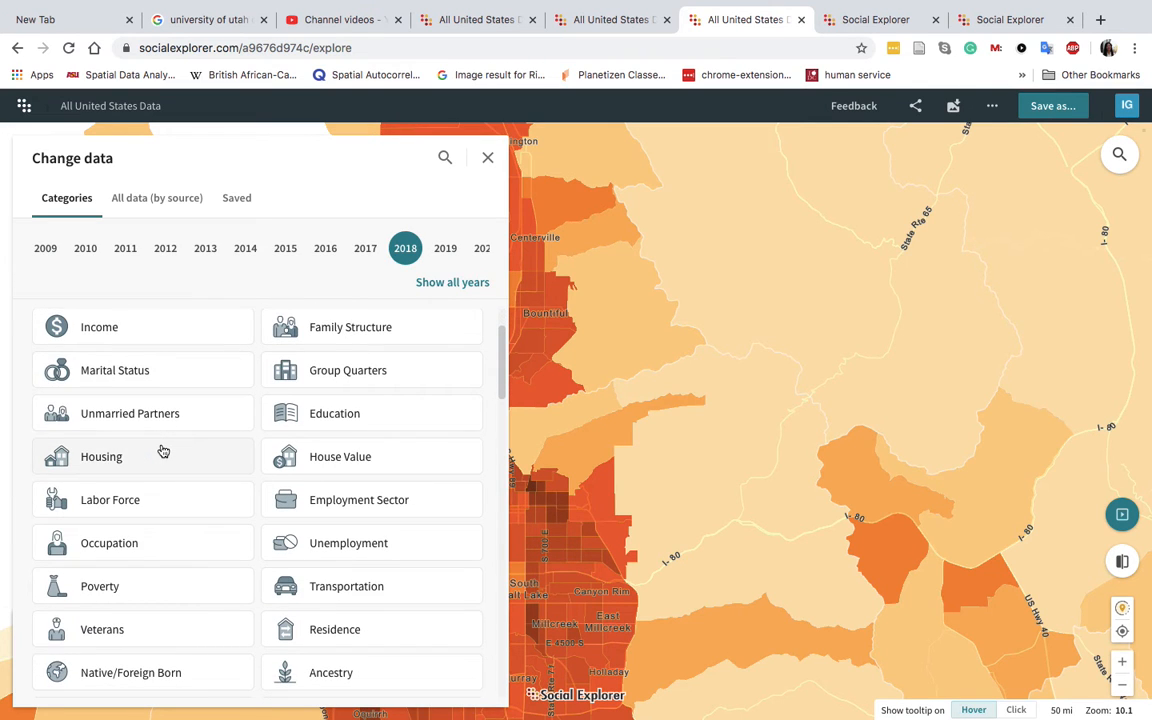
{"action": "scroll", "coordinate": [163, 451], "scroll_direction": "down", "scroll_amount": 5}
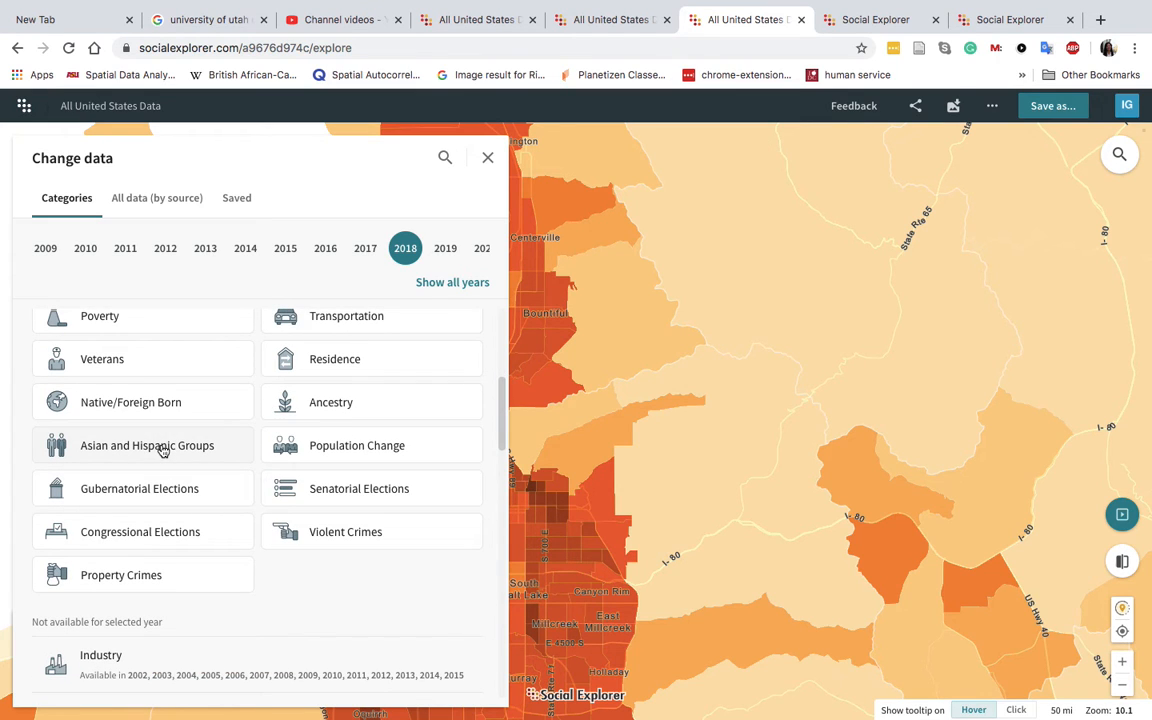
{"action": "scroll", "coordinate": [163, 451], "scroll_direction": "up", "scroll_amount": 2}
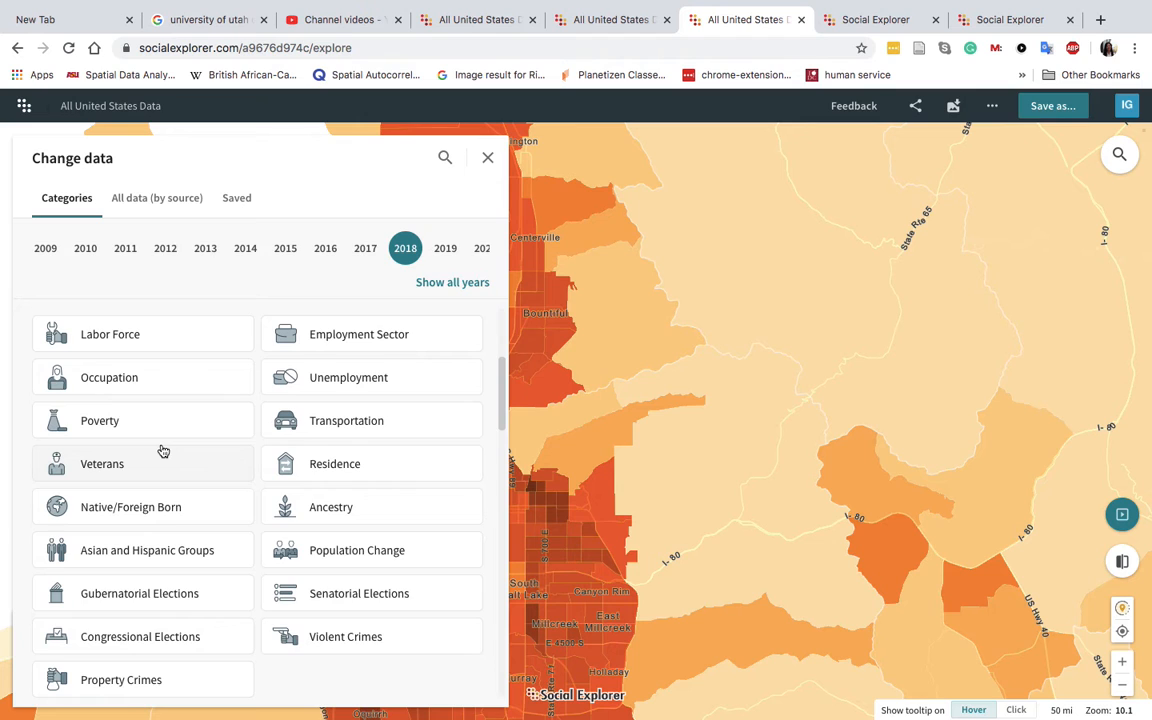
{"action": "scroll", "coordinate": [163, 451], "scroll_direction": "up", "scroll_amount": 1}
{"action": "left_click", "coordinate": [353, 502]}
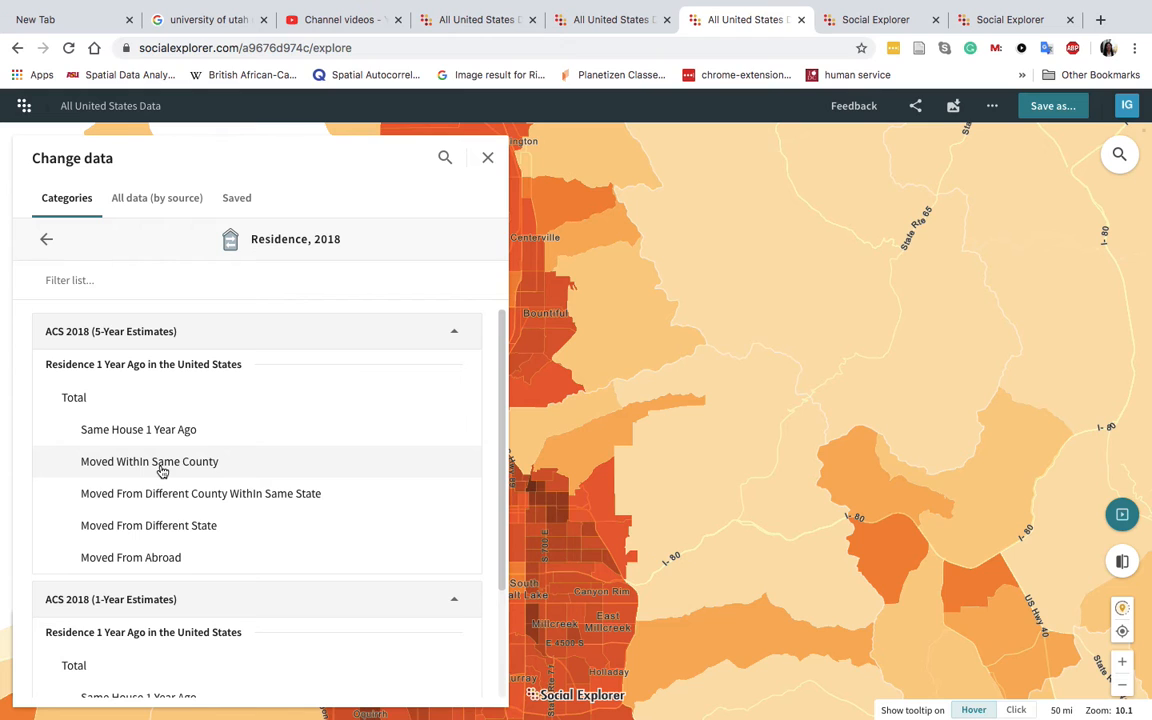
Step: Map the five ACS 2018 (5-Year Estimates) residence subcategories, from Same House 1 Year Ago to Moved From Abroad, without the Total
{"action": "left_click", "coordinate": [96, 404]}
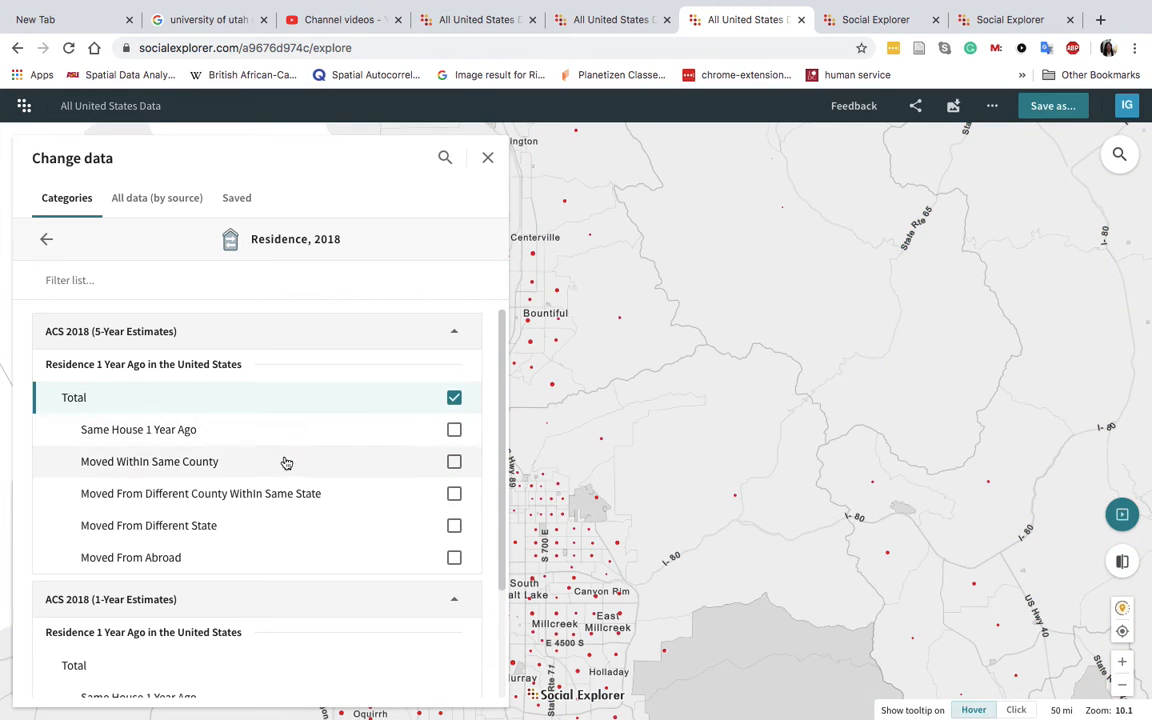
{"action": "left_click", "coordinate": [454, 429]}
{"action": "left_click", "coordinate": [454, 461]}
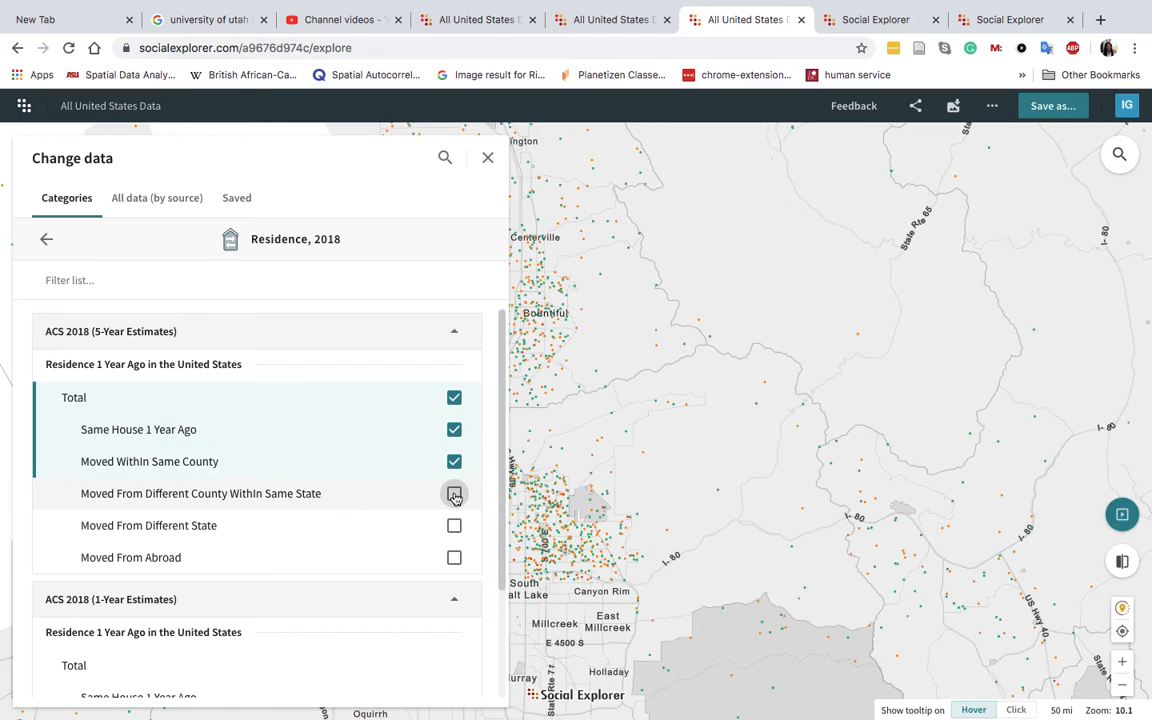
{"action": "left_click", "coordinate": [454, 493]}
{"action": "left_click", "coordinate": [454, 525]}
{"action": "left_click", "coordinate": [456, 562]}
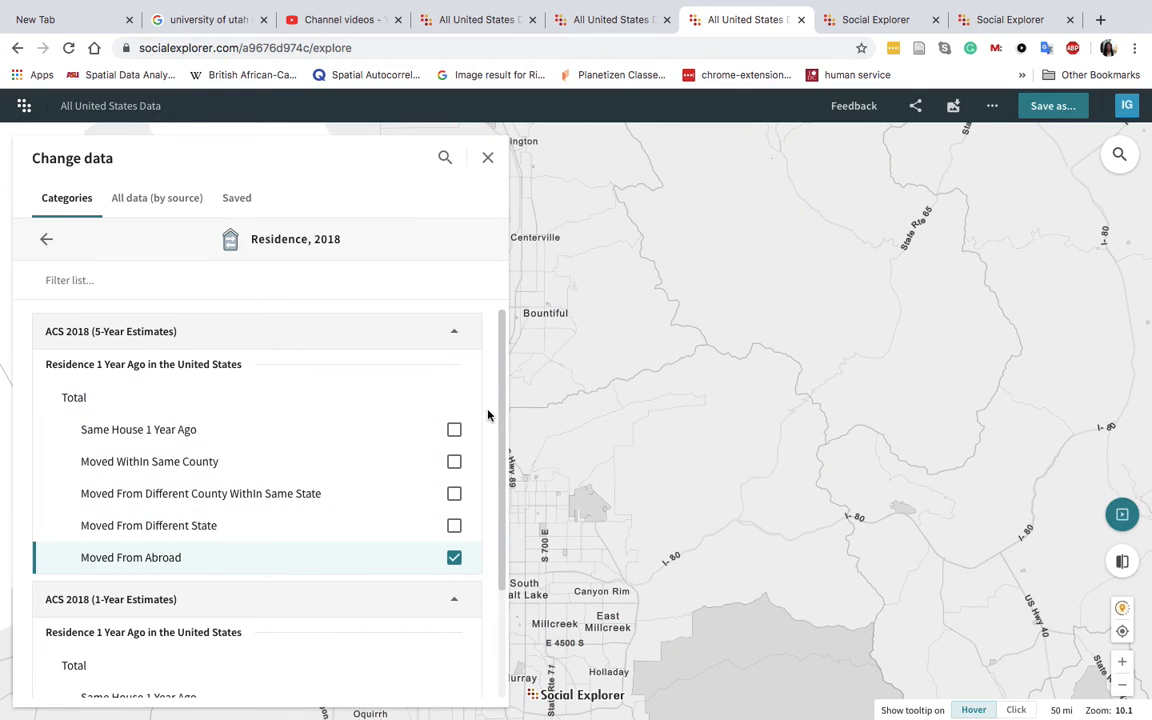
{"action": "left_click", "coordinate": [454, 493]}
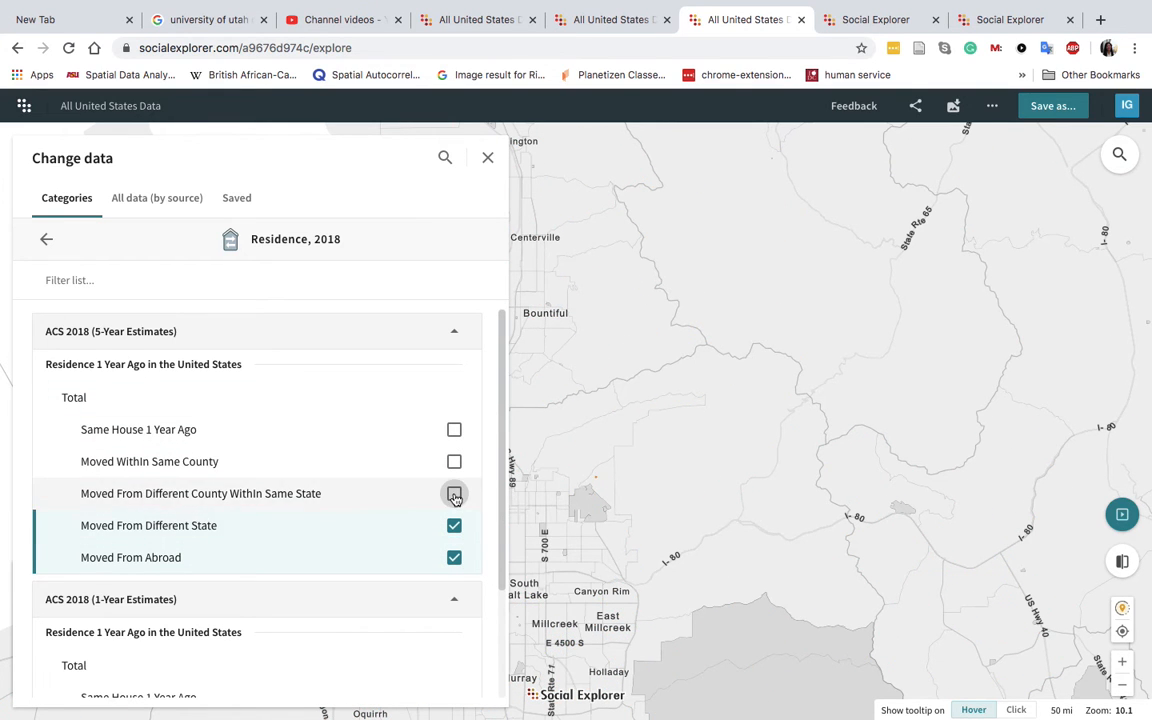
{"action": "left_click", "coordinate": [454, 461]}
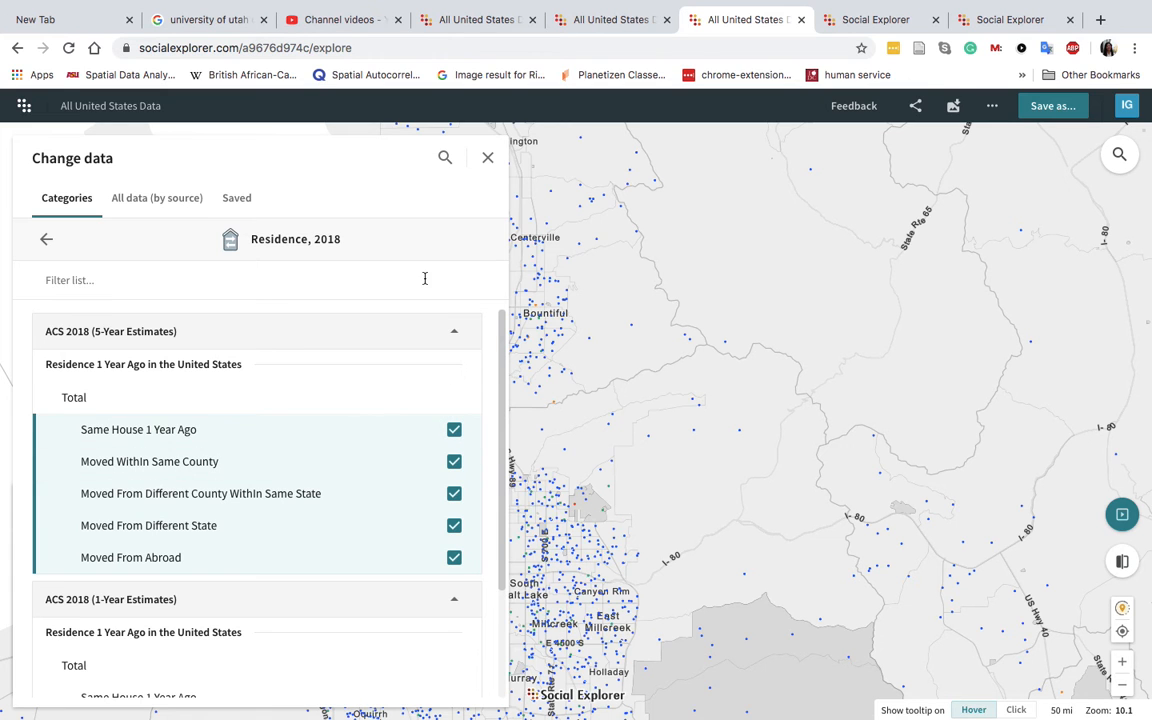
{"action": "left_click", "coordinate": [489, 161]}
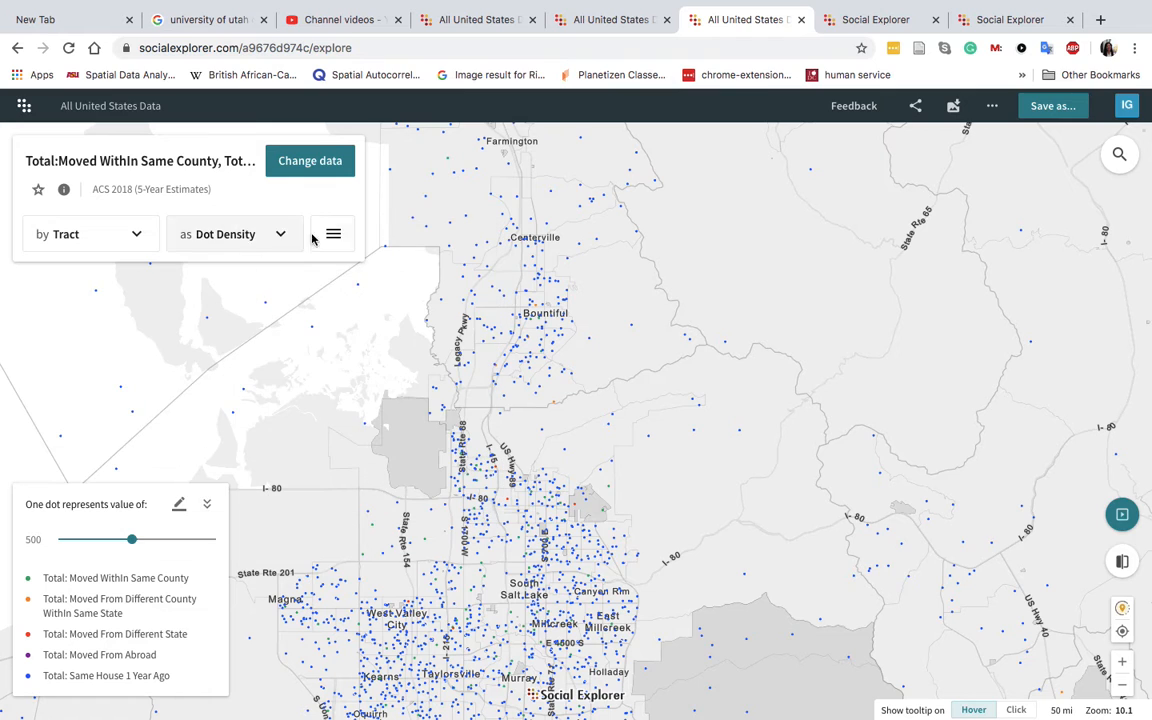
Step: Create an ACS 2018 (5-Year Estimates) Essentials Report for Census Tract 1270.02 in Davis County and Tracts 1147 and 1002 in Salt Lake County
{"action": "left_click", "coordinate": [330, 230]}
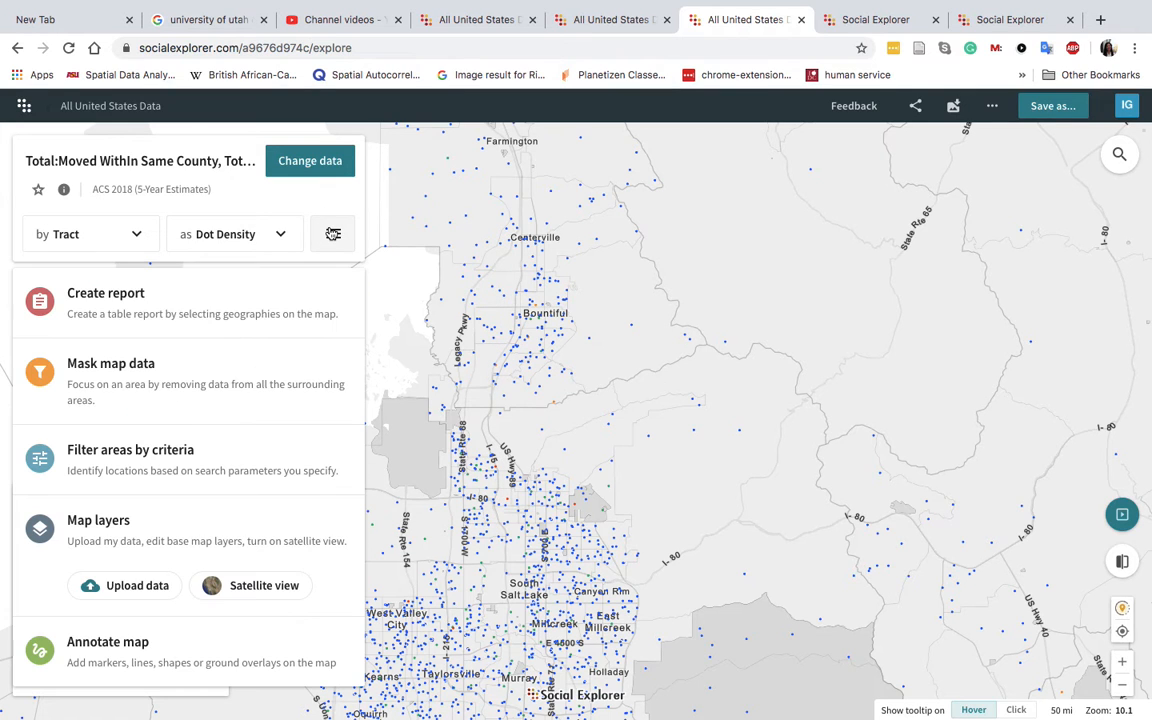
{"action": "left_click", "coordinate": [155, 305]}
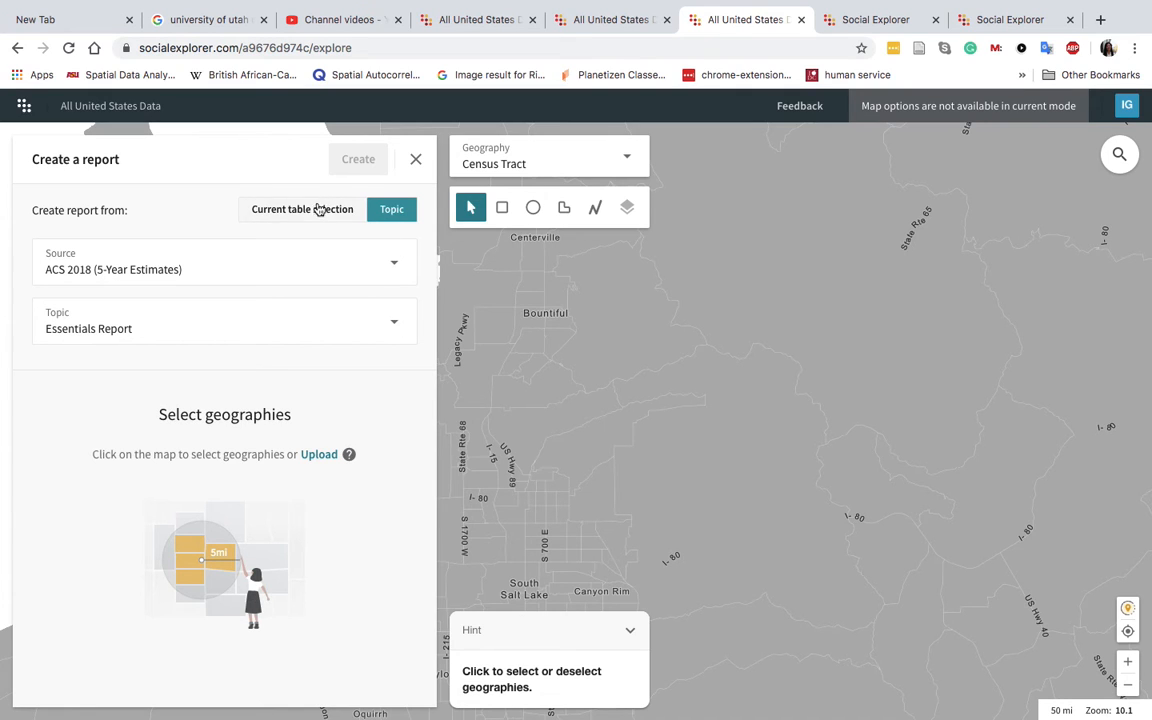
{"action": "left_click", "coordinate": [365, 328]}
{"action": "left_click_drag", "start_coordinate": [537, 338], "coordinate": [622, 358]}
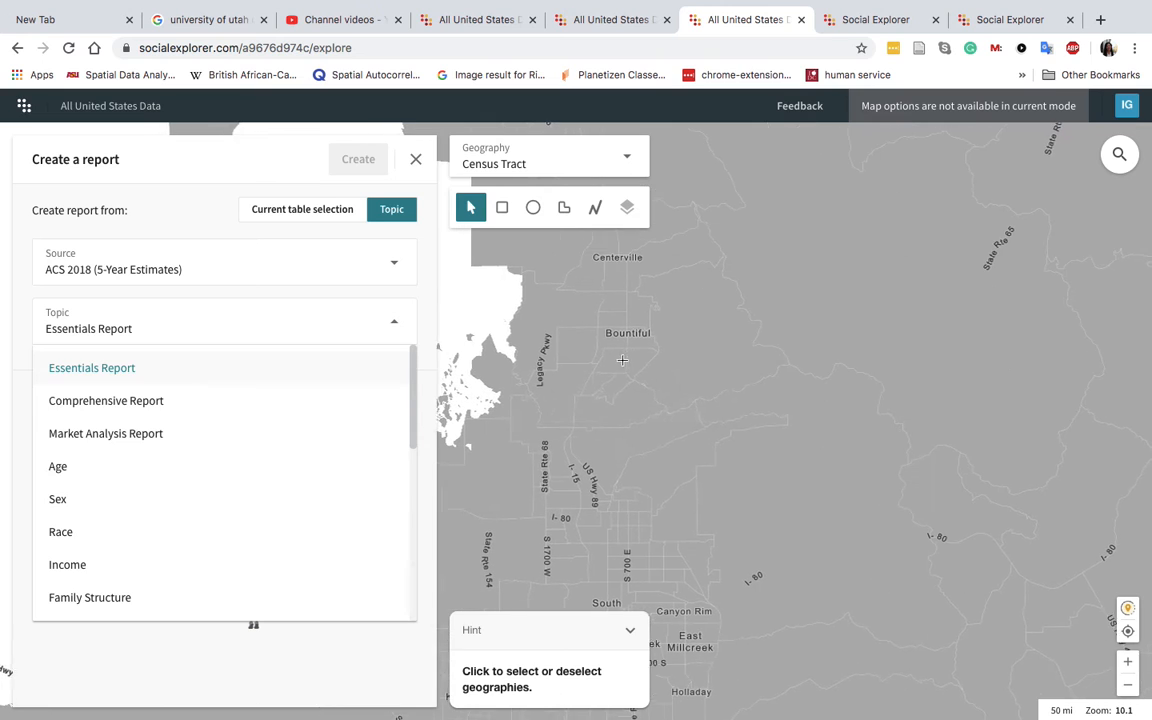
{"action": "left_click", "coordinate": [562, 415]}
{"action": "left_click", "coordinate": [522, 397]}
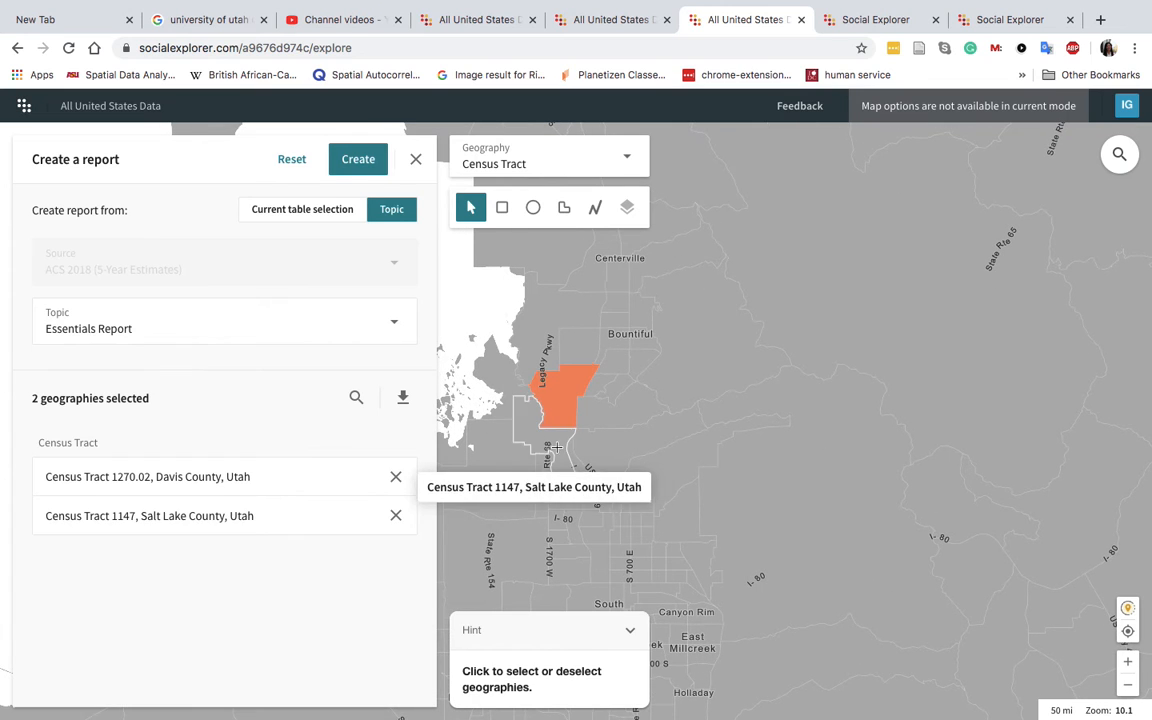
{"action": "left_click", "coordinate": [566, 412]}
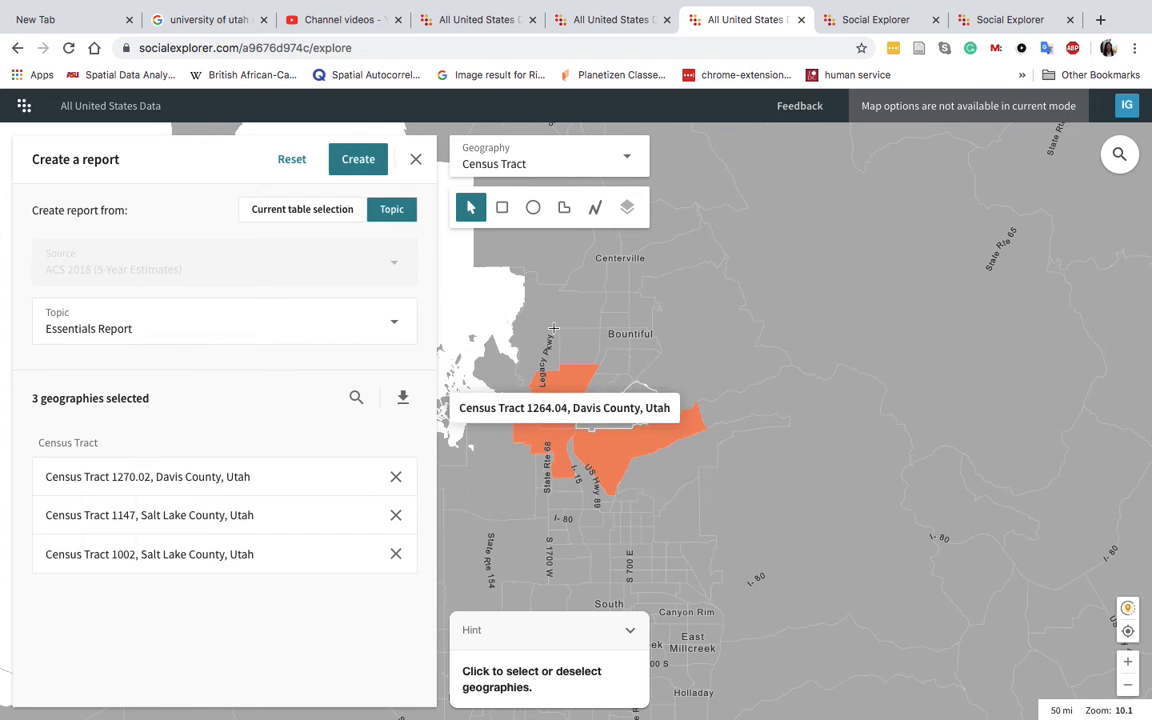
{"action": "left_click", "coordinate": [358, 159]}
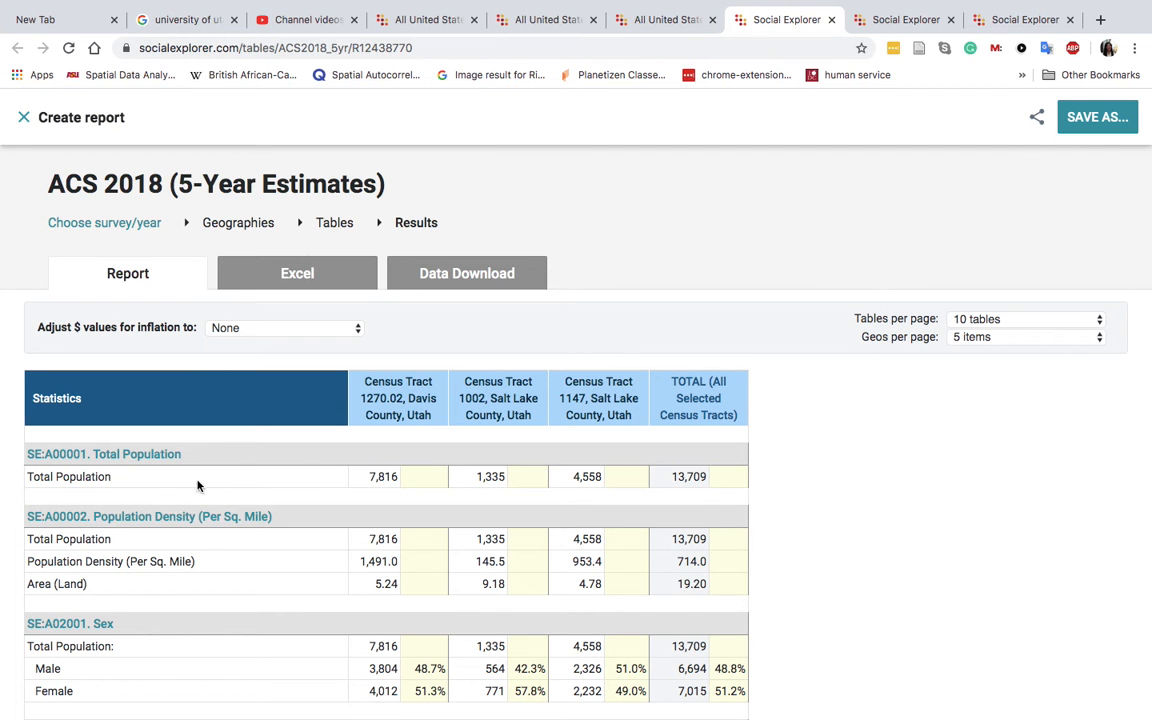
Step: Look through the Essentials Report for the three selected tracts and open its table selection
{"action": "scroll", "coordinate": [228, 516], "scroll_direction": "down", "scroll_amount": 7}
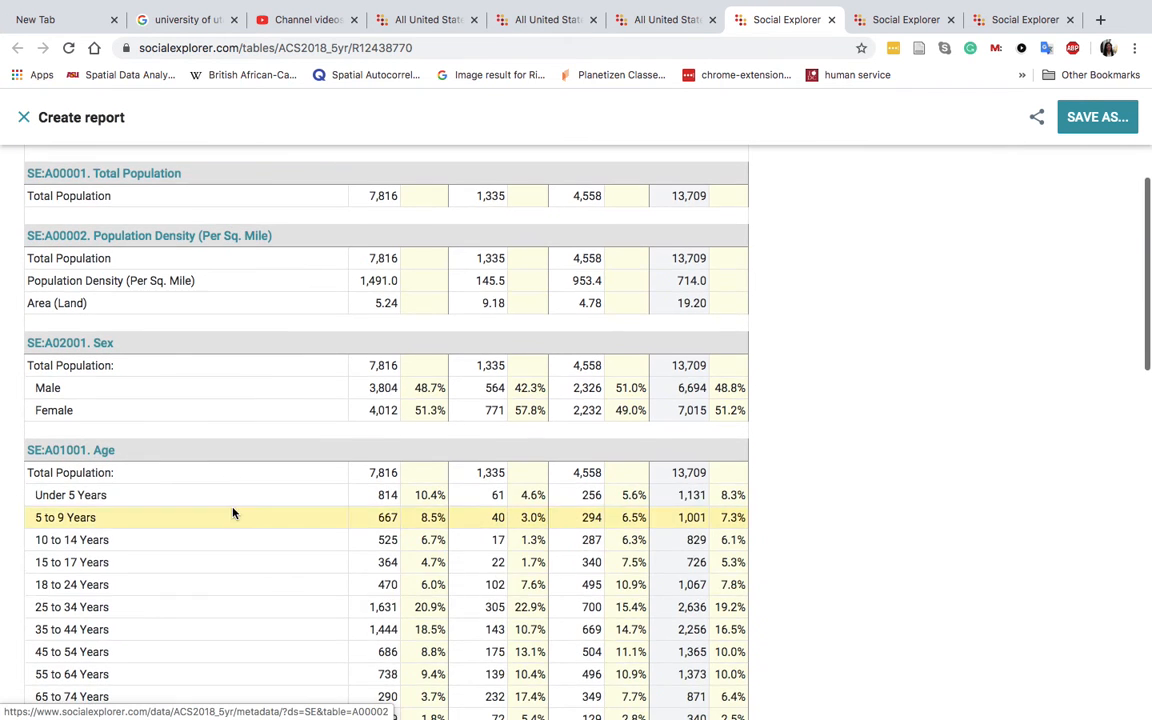
{"action": "scroll", "coordinate": [233, 512], "scroll_direction": "down", "scroll_amount": 10}
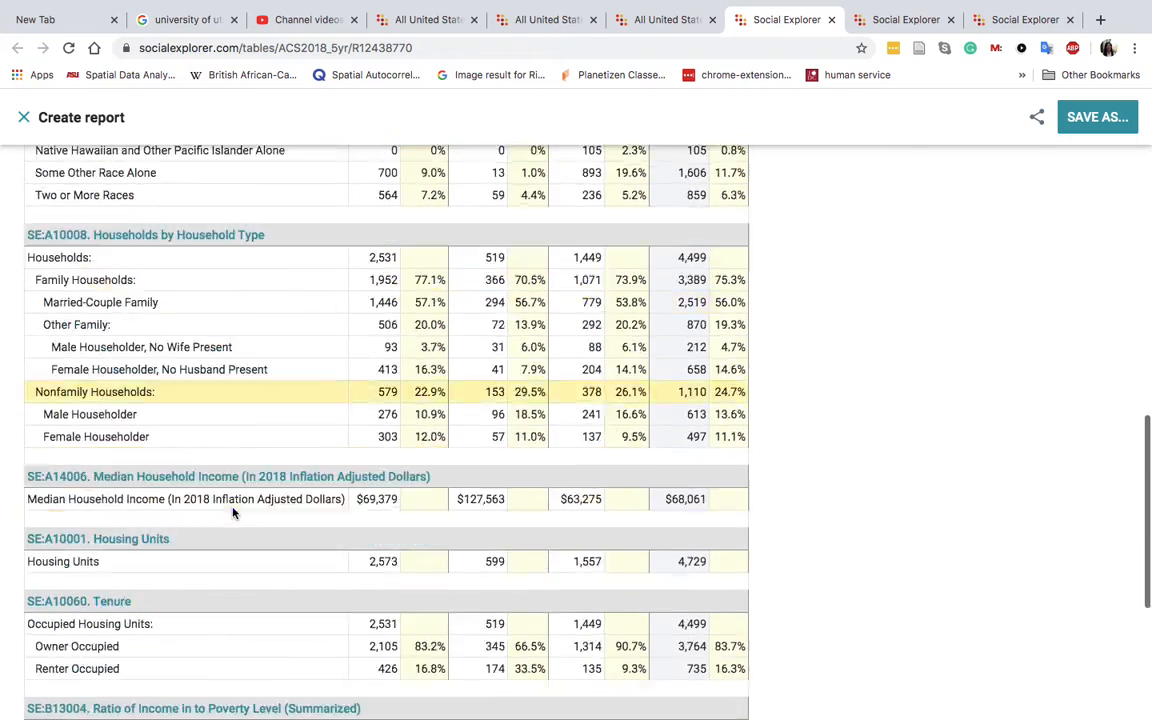
{"action": "scroll", "coordinate": [233, 512], "scroll_direction": "up", "scroll_amount": 20}
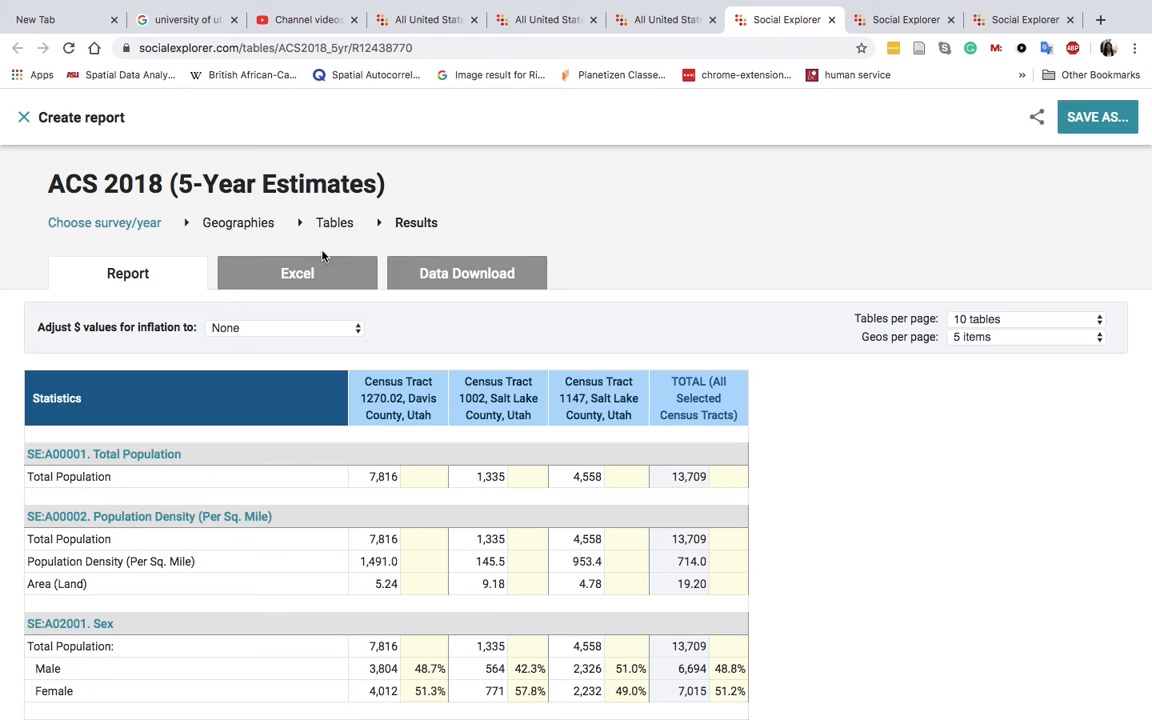
{"action": "left_click", "coordinate": [331, 226]}
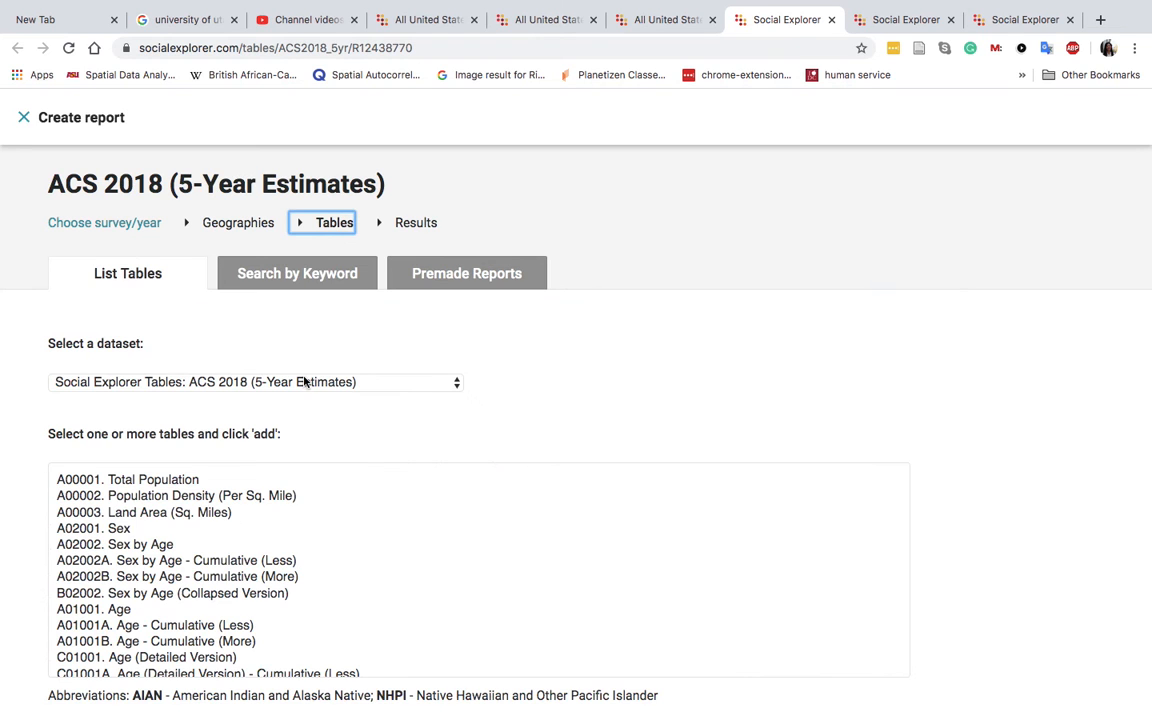
Step: Browse the Social Explorer ACS 2018 (5-Year Estimates) table list for residence and mobility tables to use in the report
{"action": "scroll", "coordinate": [199, 551], "scroll_direction": "down", "scroll_amount": 5}
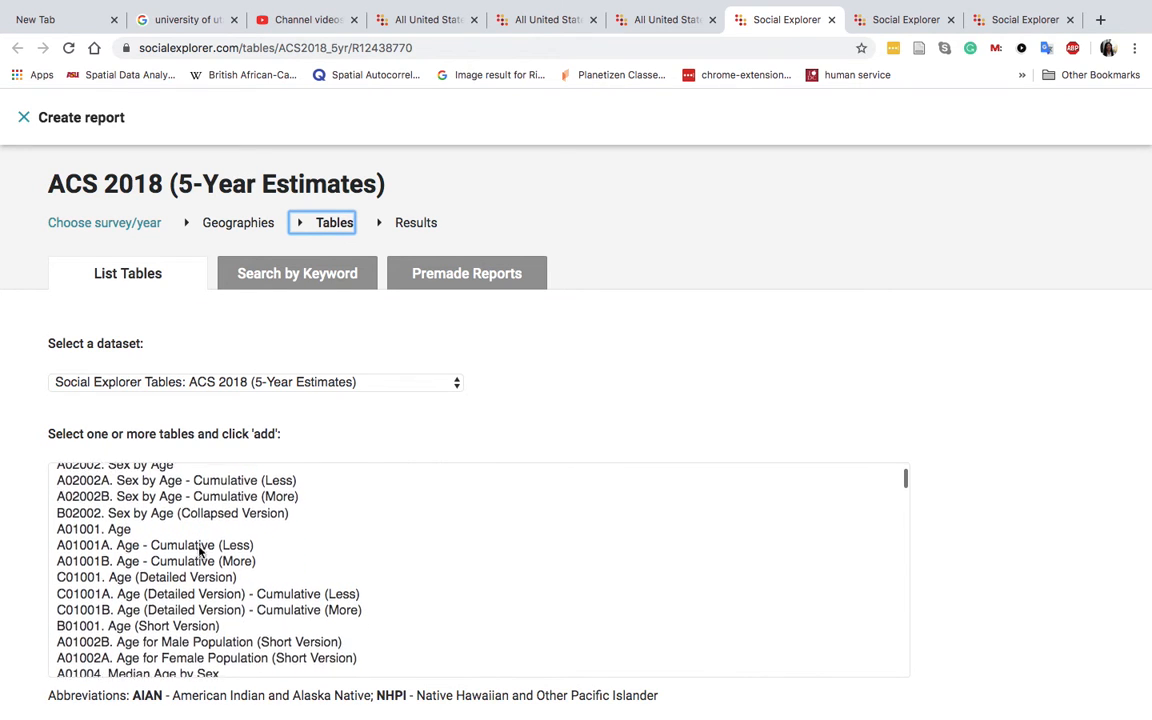
{"action": "scroll", "coordinate": [183, 592], "scroll_direction": "down", "scroll_amount": 10}
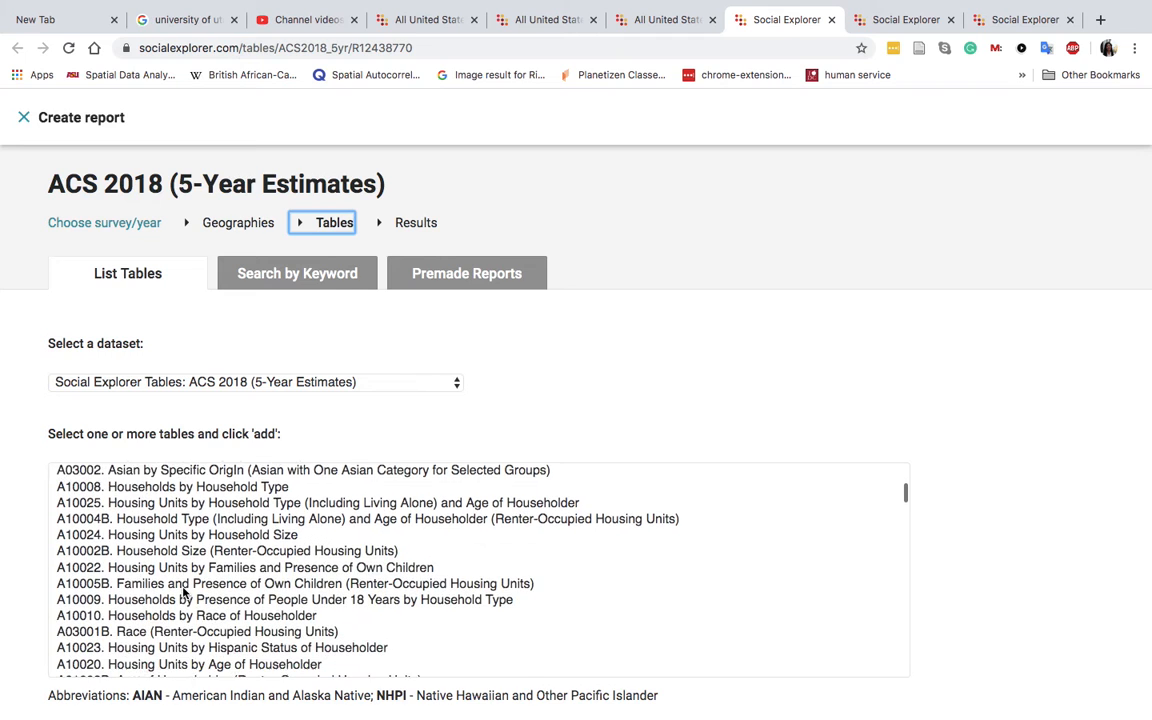
{"action": "scroll", "coordinate": [183, 592], "scroll_direction": "down", "scroll_amount": 5}
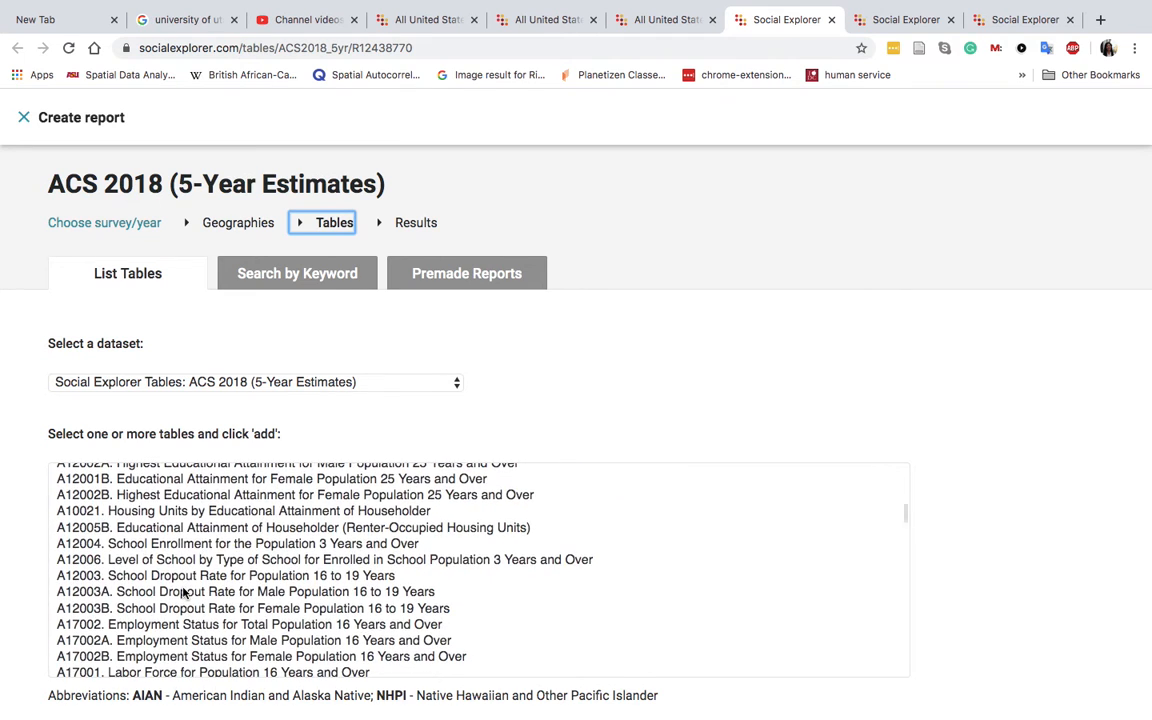
{"action": "scroll", "coordinate": [183, 592], "scroll_direction": "down", "scroll_amount": 7}
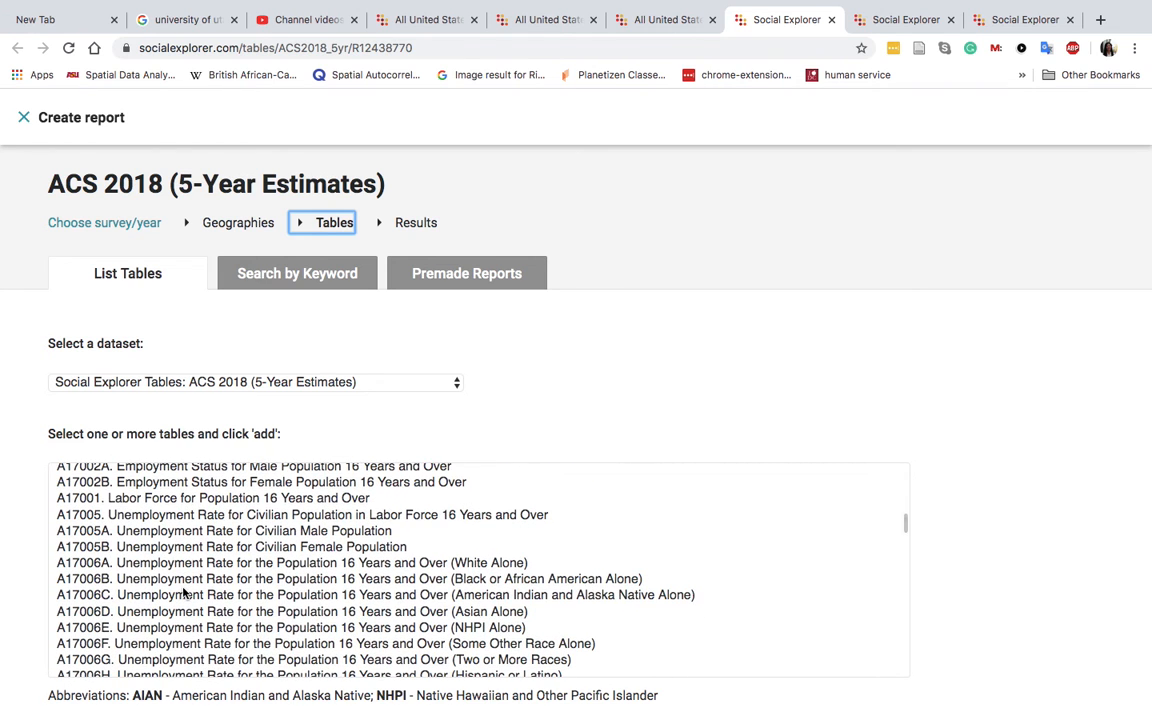
{"action": "scroll", "coordinate": [183, 592], "scroll_direction": "down", "scroll_amount": 1}
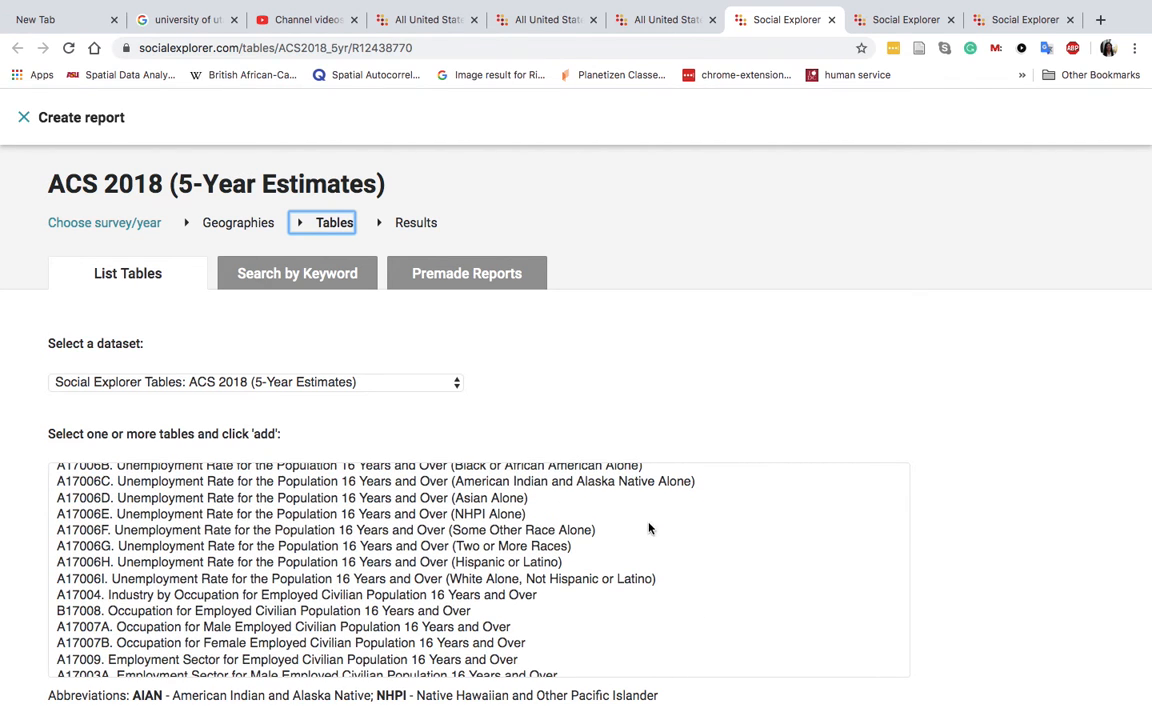
{"action": "scroll", "coordinate": [648, 527], "scroll_direction": "down", "scroll_amount": 3}
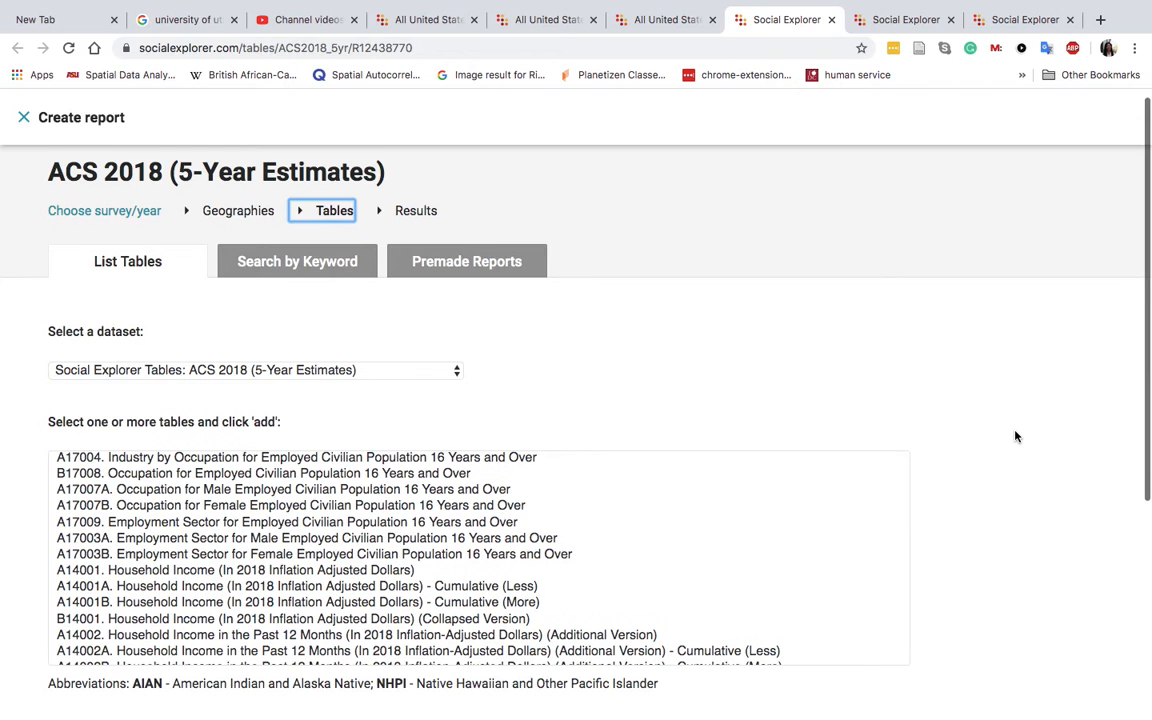
{"action": "scroll", "coordinate": [1015, 436], "scroll_direction": "down", "scroll_amount": 3}
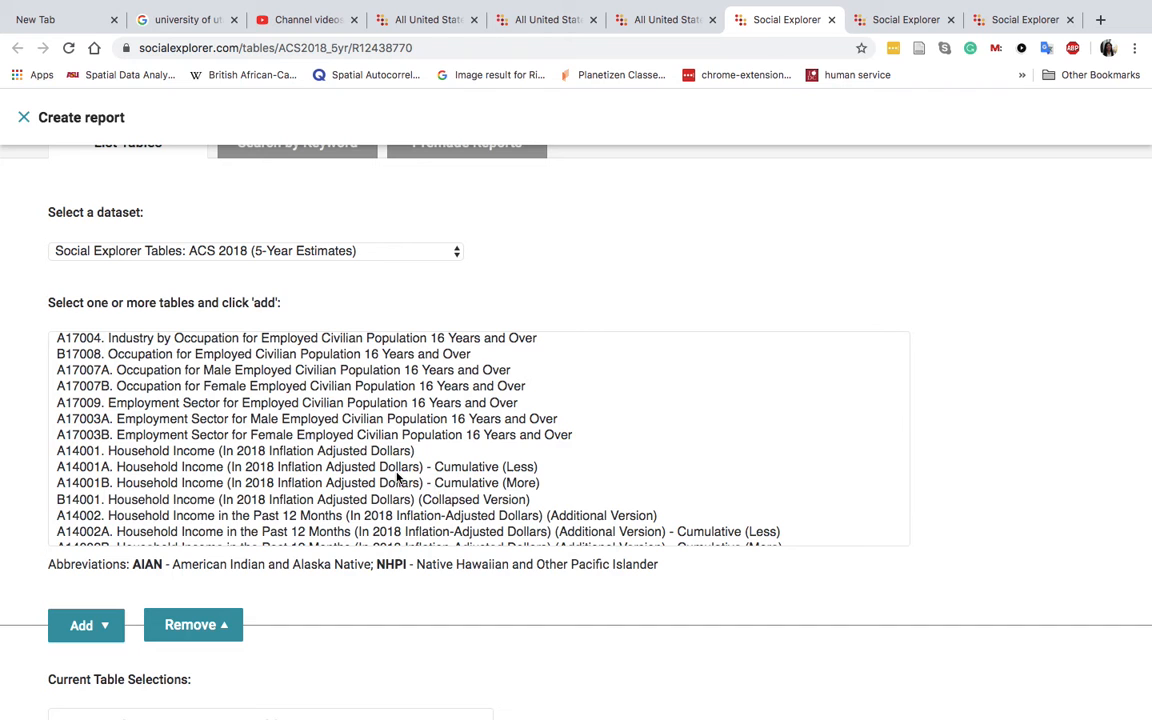
{"action": "scroll", "coordinate": [397, 478], "scroll_direction": "down", "scroll_amount": 2}
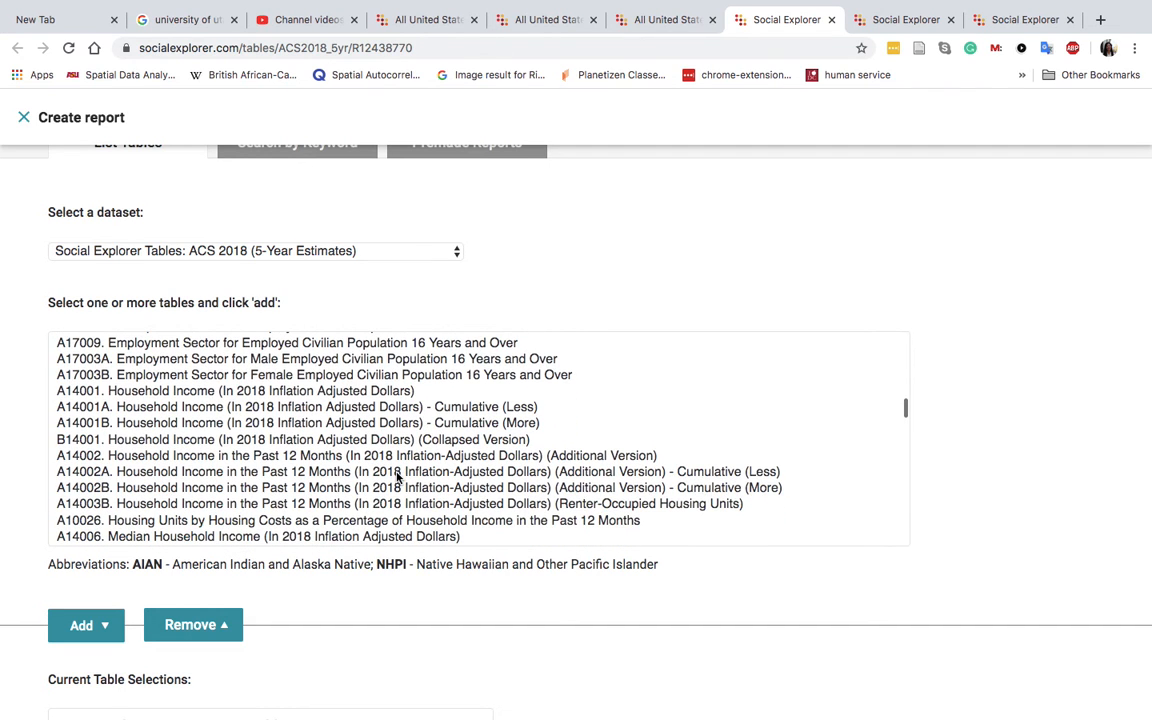
{"action": "scroll", "coordinate": [397, 478], "scroll_direction": "down", "scroll_amount": 5}
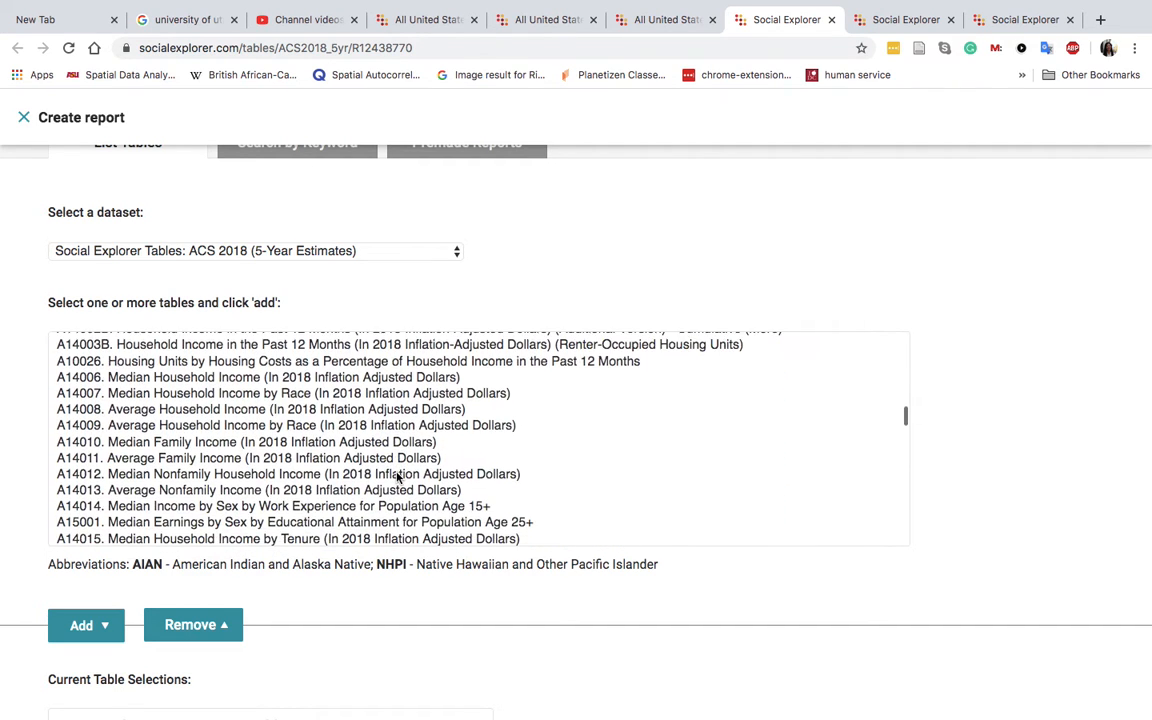
{"action": "scroll", "coordinate": [397, 478], "scroll_direction": "down", "scroll_amount": 5}
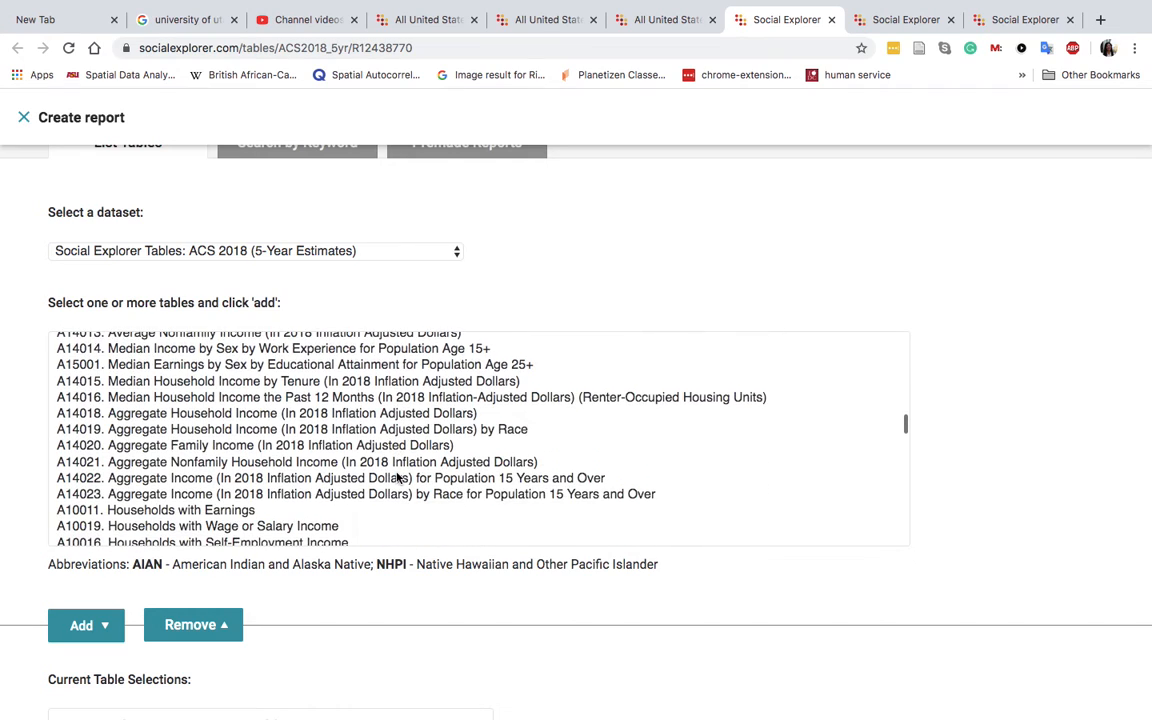
{"action": "scroll", "coordinate": [397, 478], "scroll_direction": "down", "scroll_amount": 5}
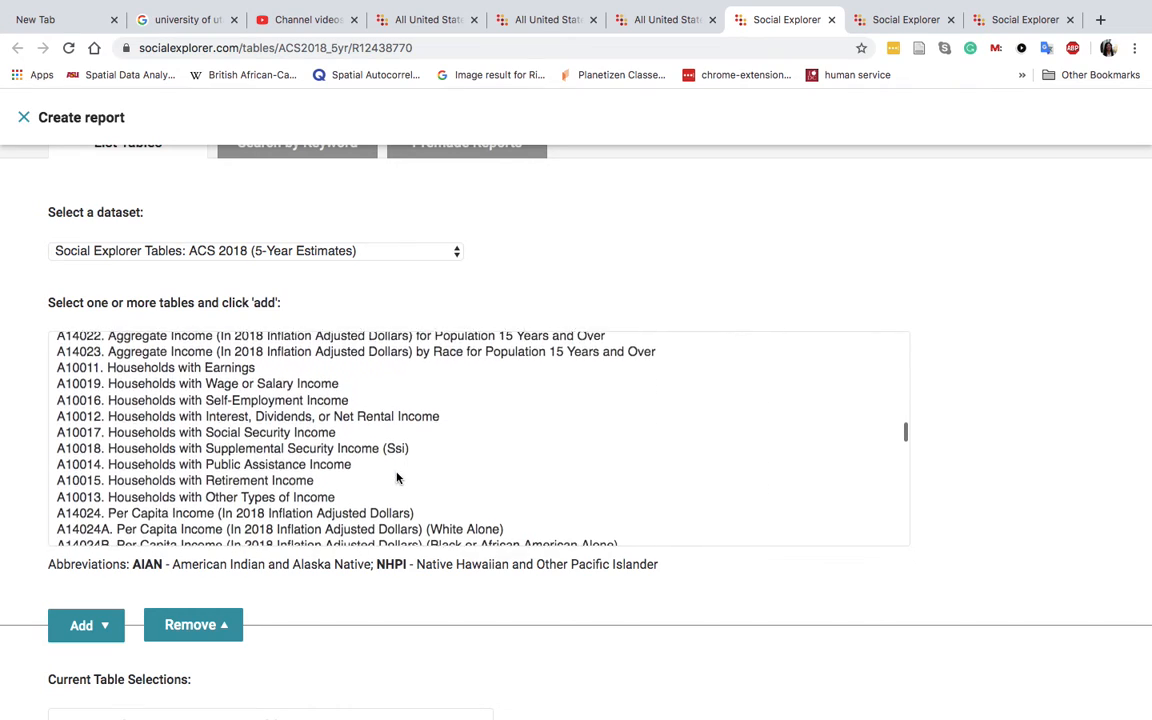
{"action": "scroll", "coordinate": [397, 478], "scroll_direction": "down", "scroll_amount": 5}
{"action": "scroll", "coordinate": [397, 478], "scroll_direction": "down", "scroll_amount": 5}
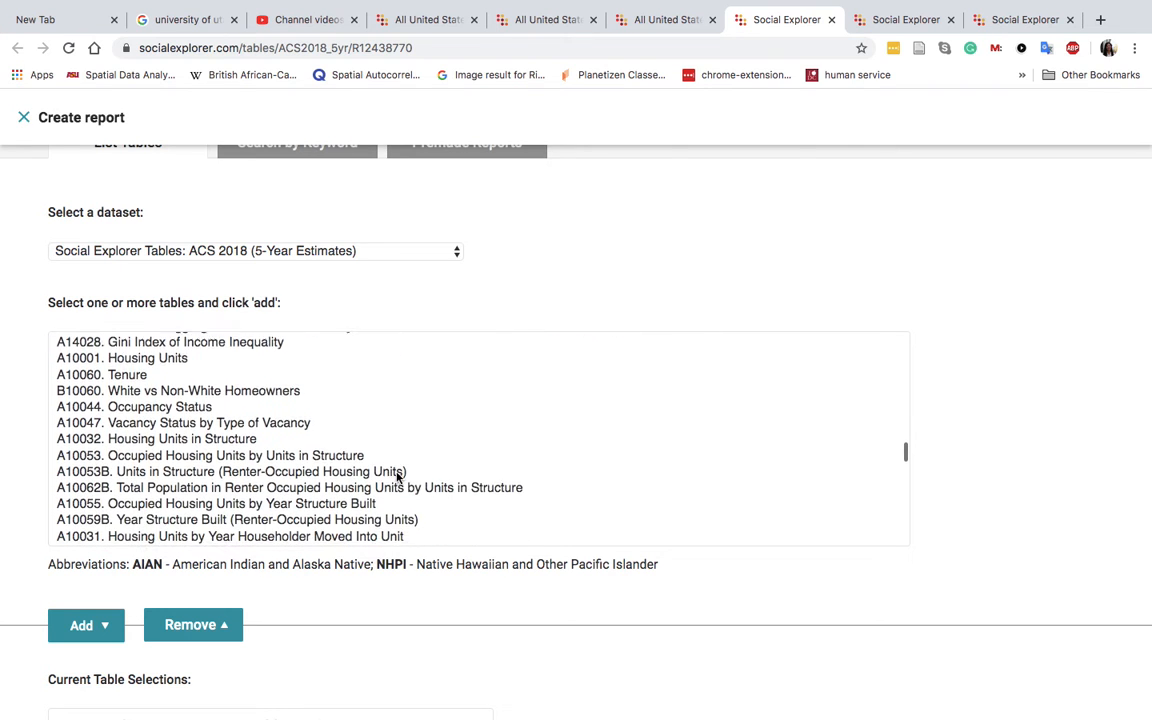
{"action": "scroll", "coordinate": [397, 478], "scroll_direction": "down", "scroll_amount": 1}
{"action": "scroll", "coordinate": [397, 478], "scroll_direction": "down", "scroll_amount": 5}
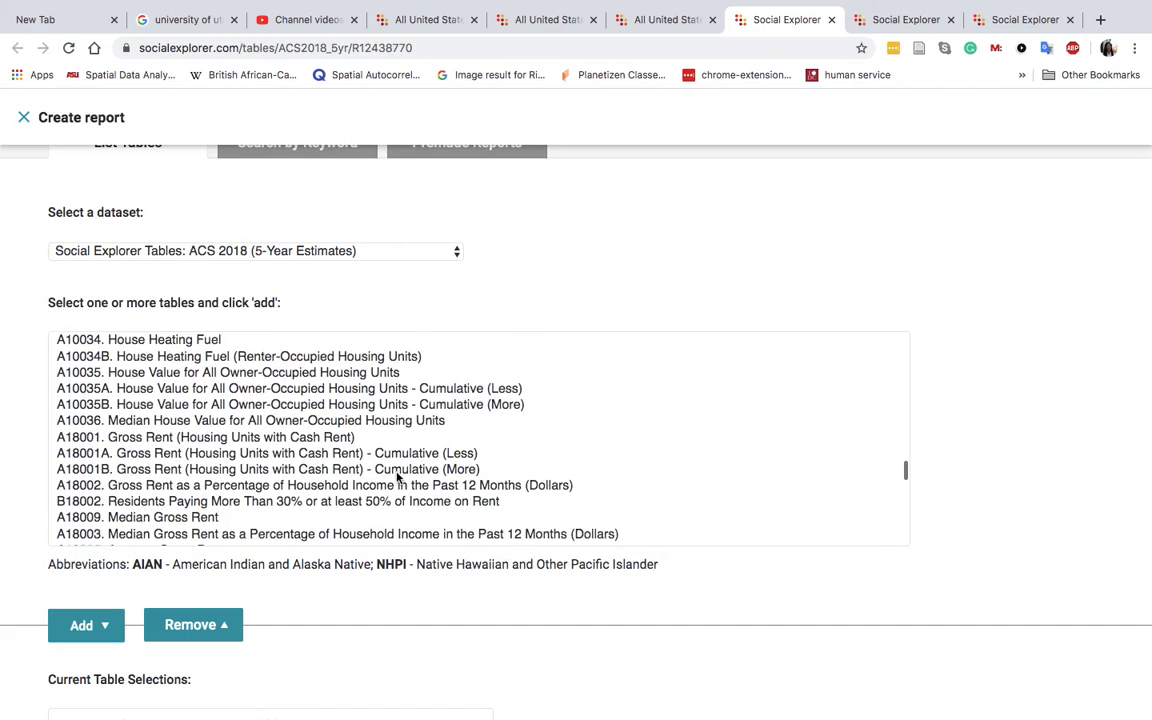
{"action": "scroll", "coordinate": [397, 478], "scroll_direction": "down", "scroll_amount": 6}
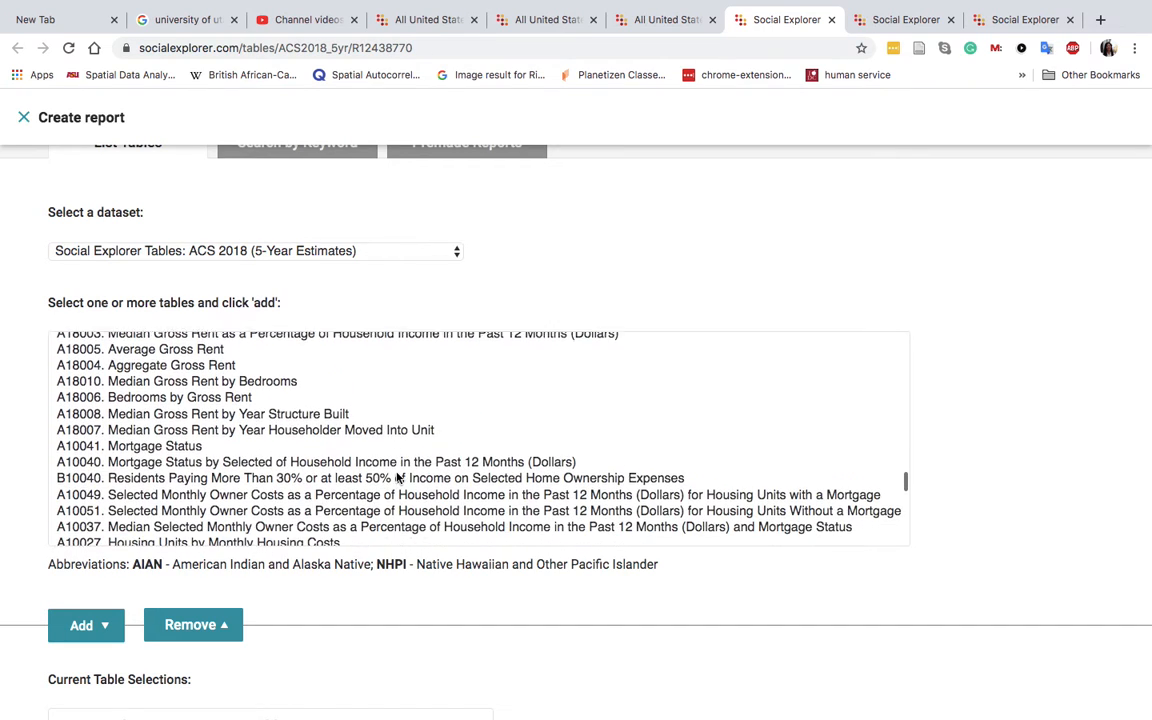
{"action": "scroll", "coordinate": [397, 478], "scroll_direction": "down", "scroll_amount": 7}
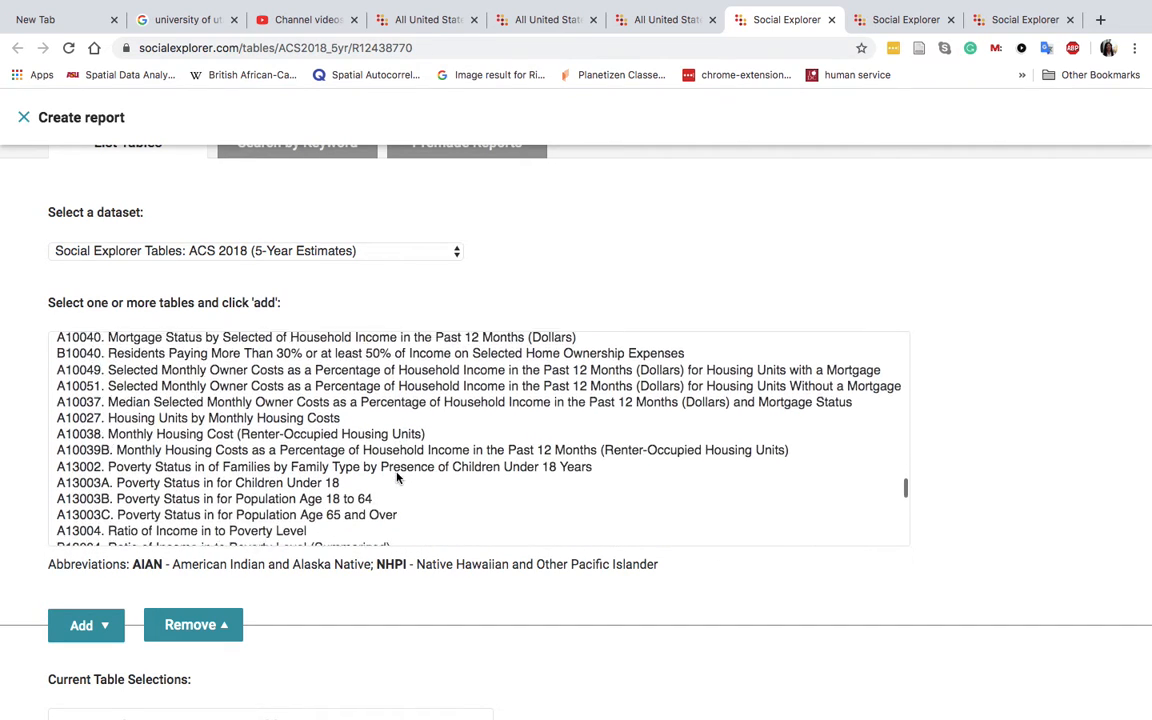
{"action": "scroll", "coordinate": [397, 478], "scroll_direction": "down", "scroll_amount": 9}
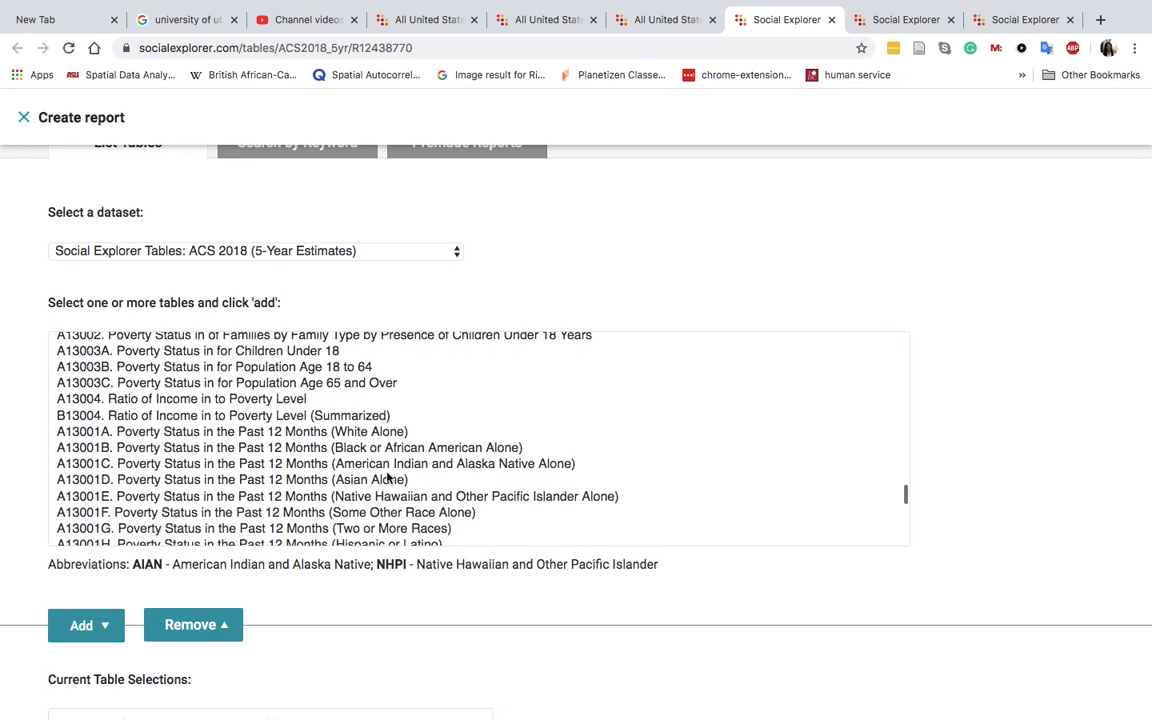
{"action": "scroll", "coordinate": [335, 471], "scroll_direction": "down", "scroll_amount": 4}
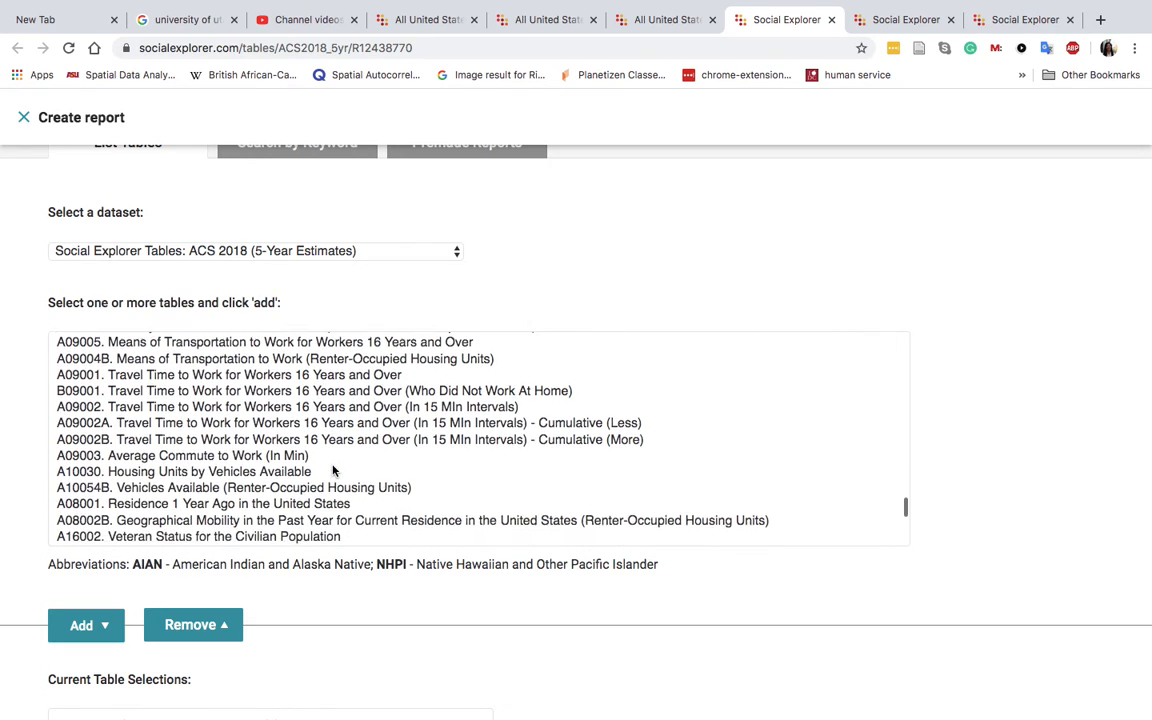
{"action": "scroll", "coordinate": [335, 471], "scroll_direction": "down", "scroll_amount": 2}
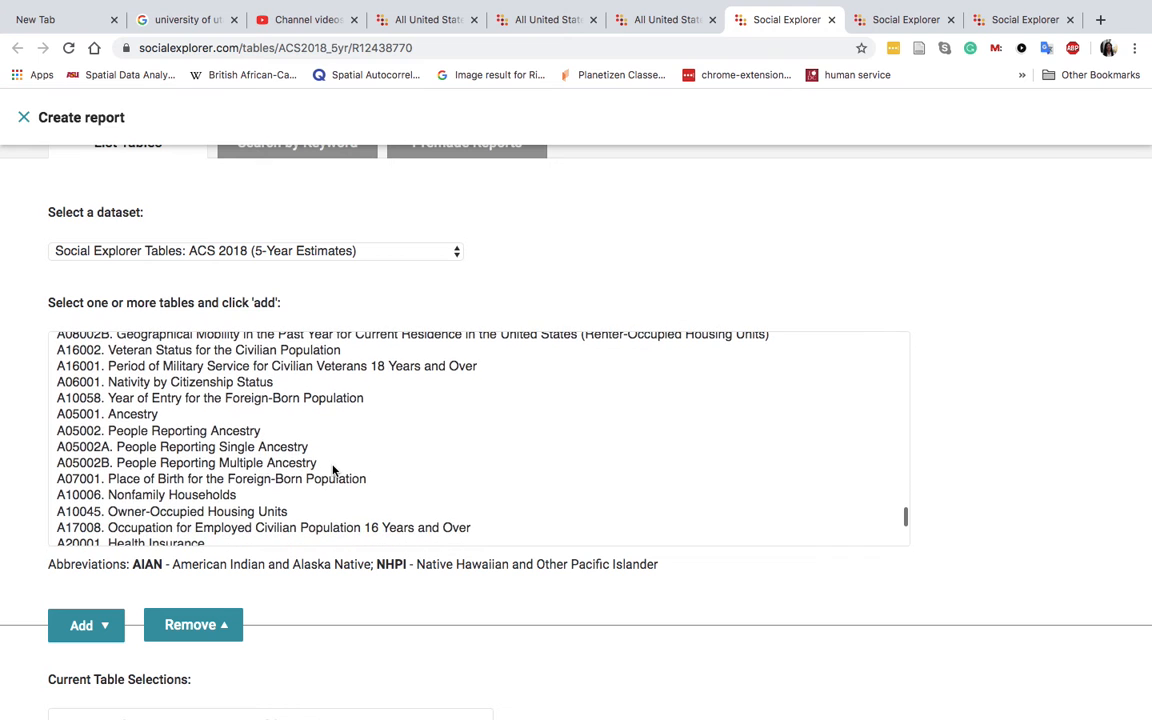
{"action": "scroll", "coordinate": [335, 471], "scroll_direction": "down", "scroll_amount": 6}
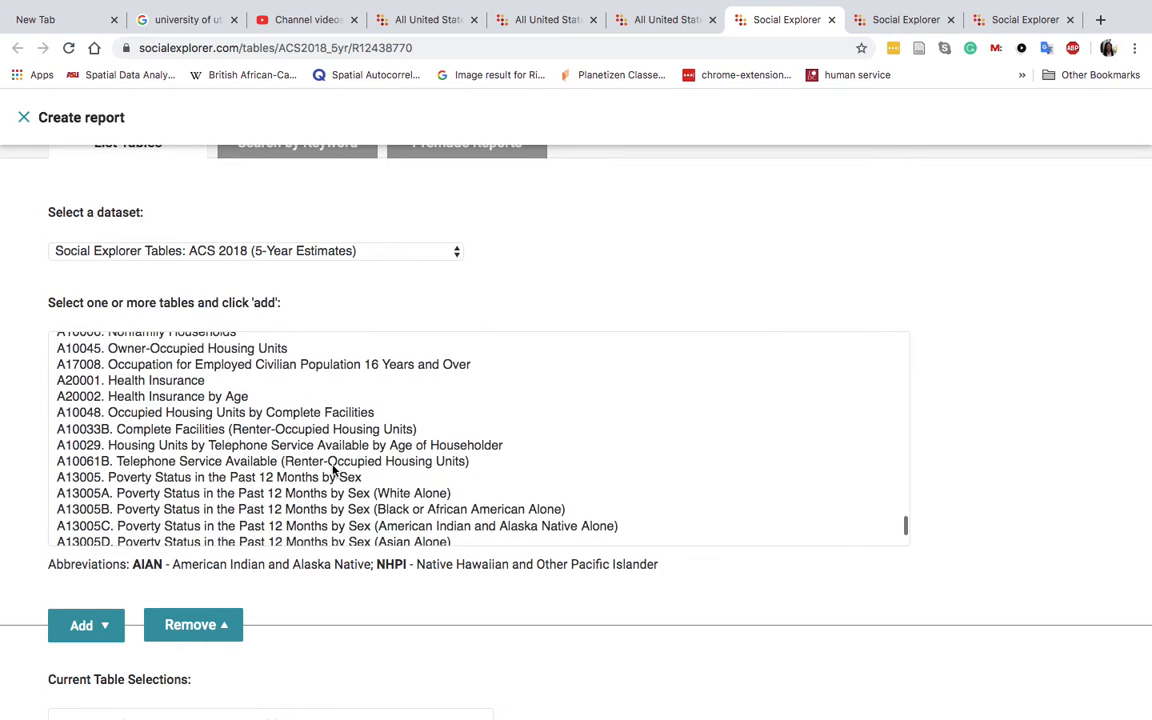
Step: Add table A08001. Residence 1 Year Ago in the United States to the ACS 2018 report's table selections and show the results
{"action": "scroll", "coordinate": [335, 471], "scroll_direction": "down", "scroll_amount": 4}
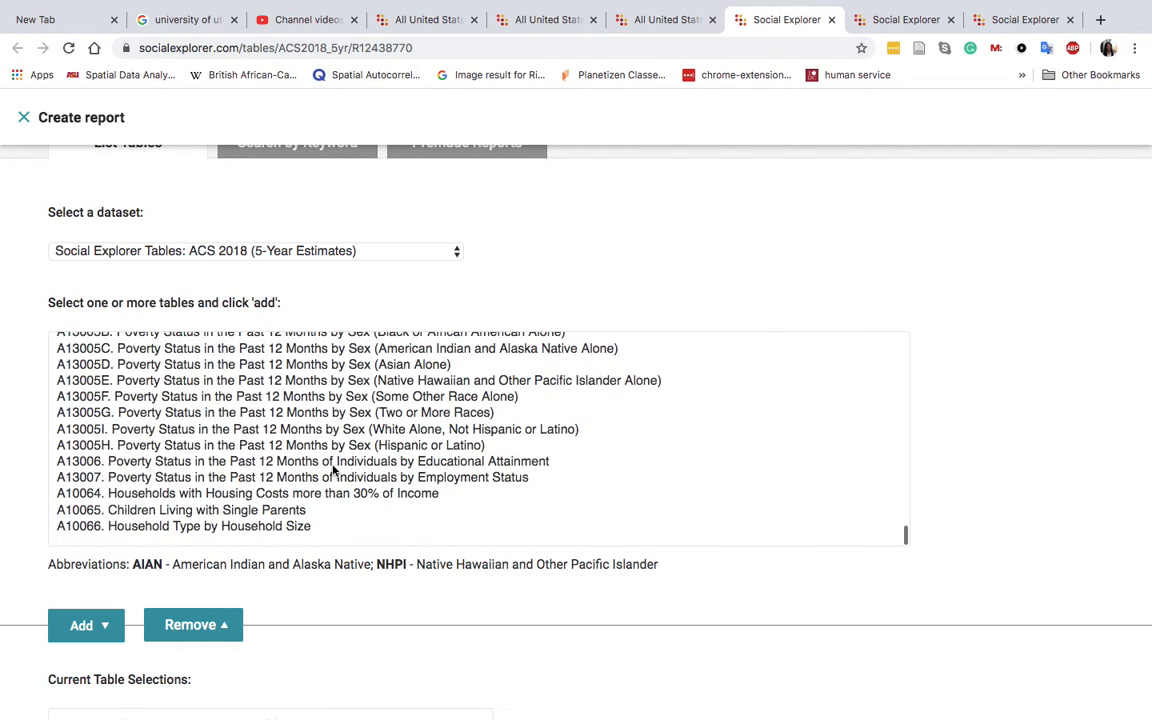
{"action": "scroll", "coordinate": [335, 471], "scroll_direction": "up", "scroll_amount": 4}
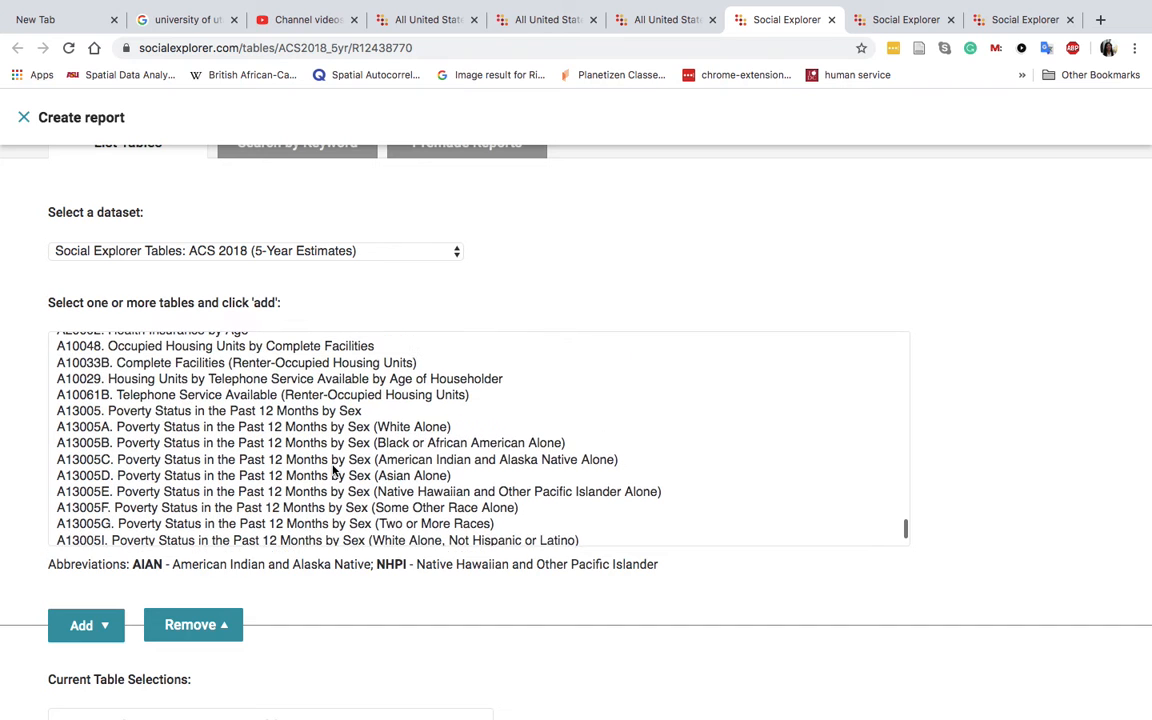
{"action": "scroll", "coordinate": [335, 471], "scroll_direction": "up", "scroll_amount": 3}
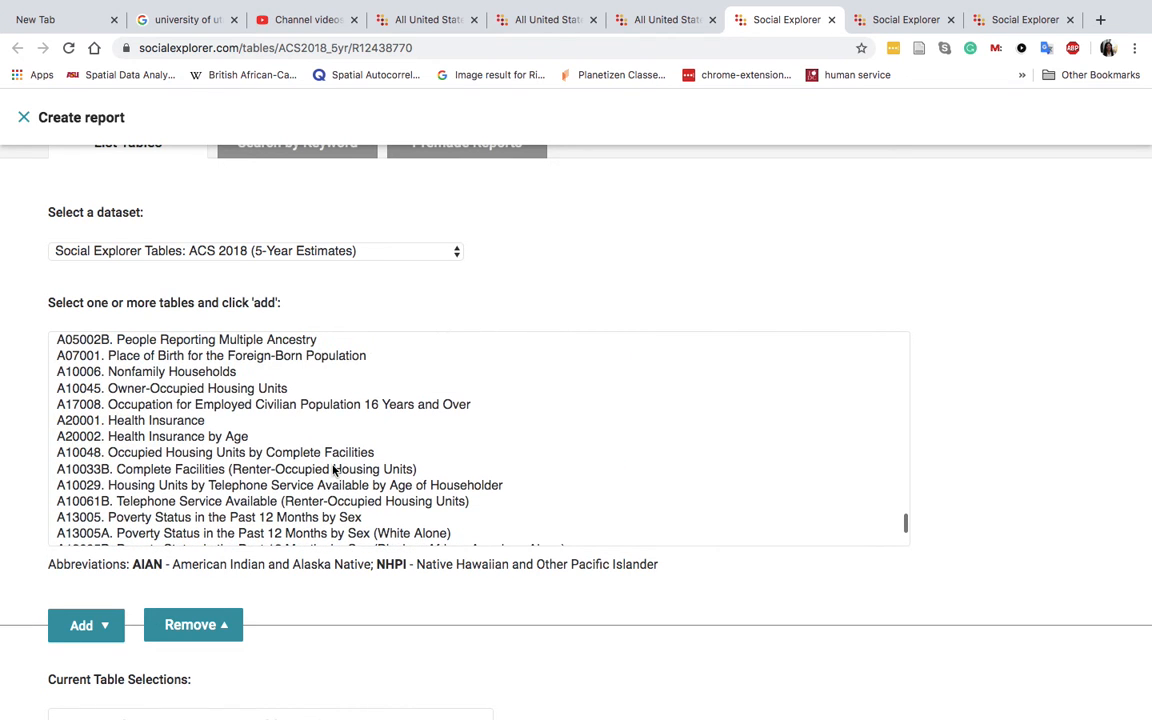
{"action": "scroll", "coordinate": [335, 471], "scroll_direction": "up", "scroll_amount": 5}
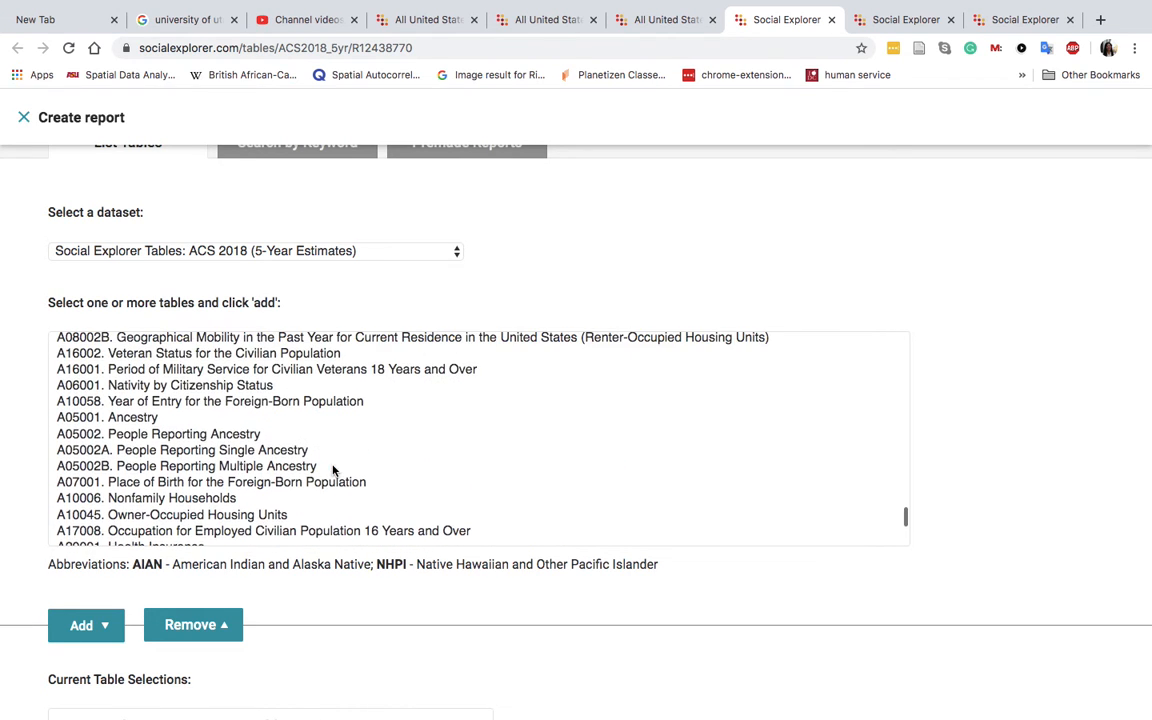
{"action": "scroll", "coordinate": [335, 471], "scroll_direction": "up", "scroll_amount": 4}
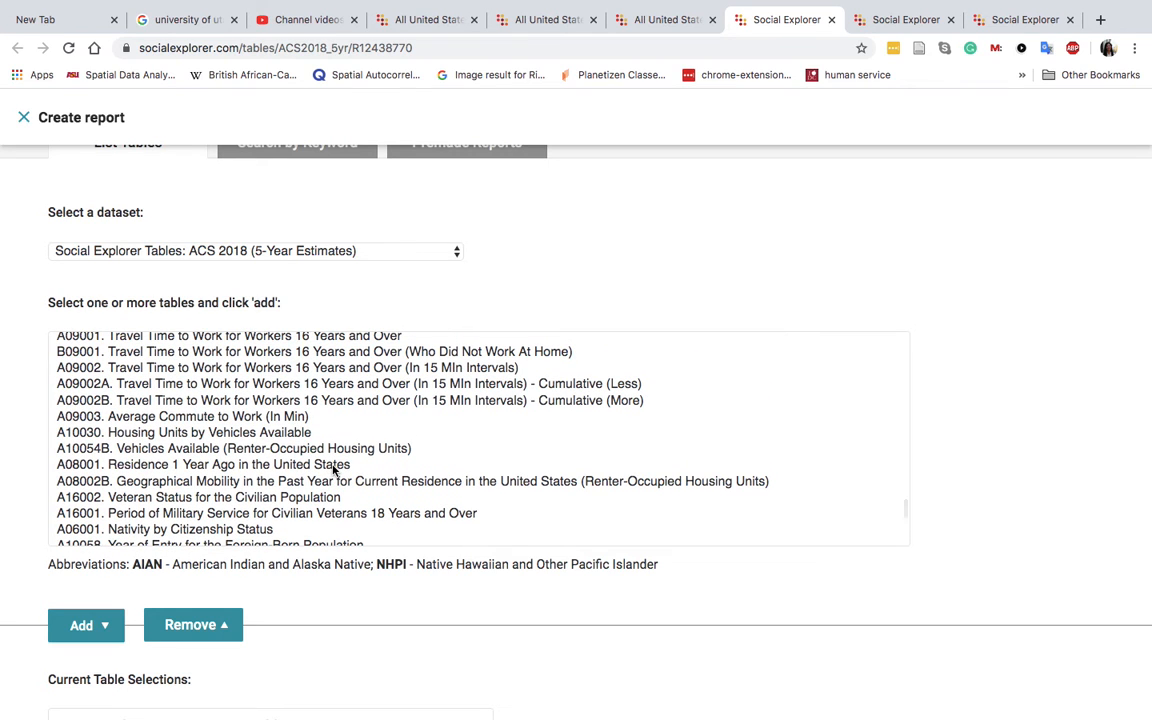
{"action": "left_click", "coordinate": [252, 469]}
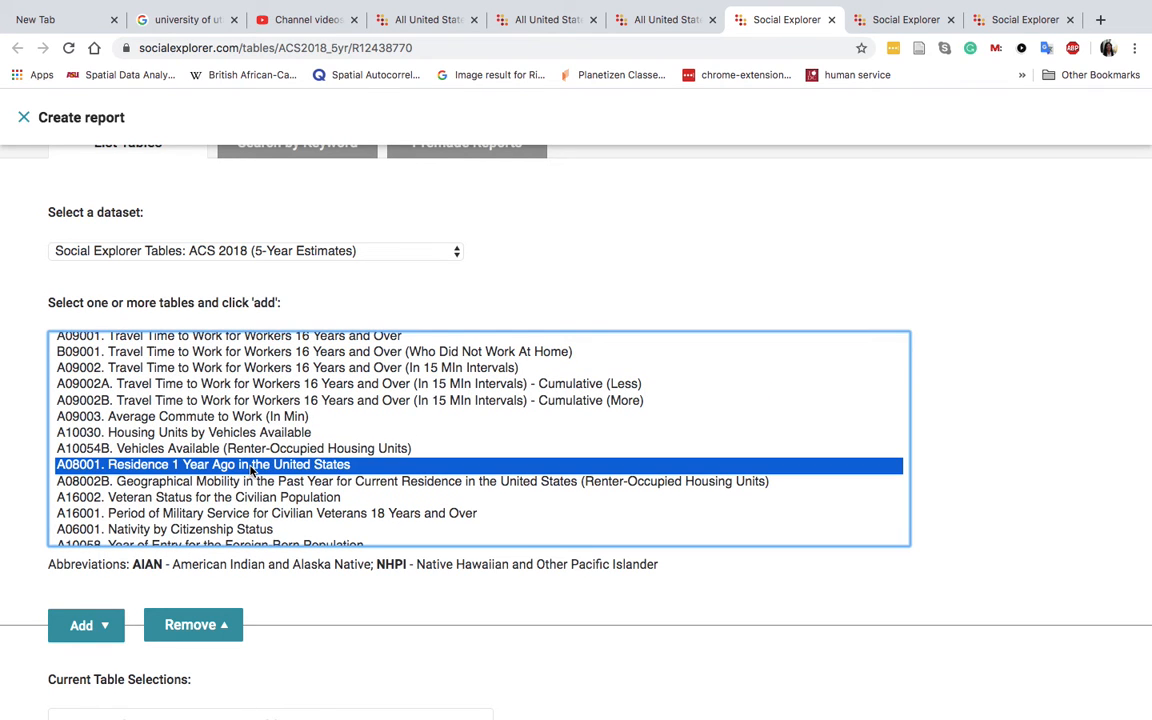
{"action": "left_click", "coordinate": [92, 636]}
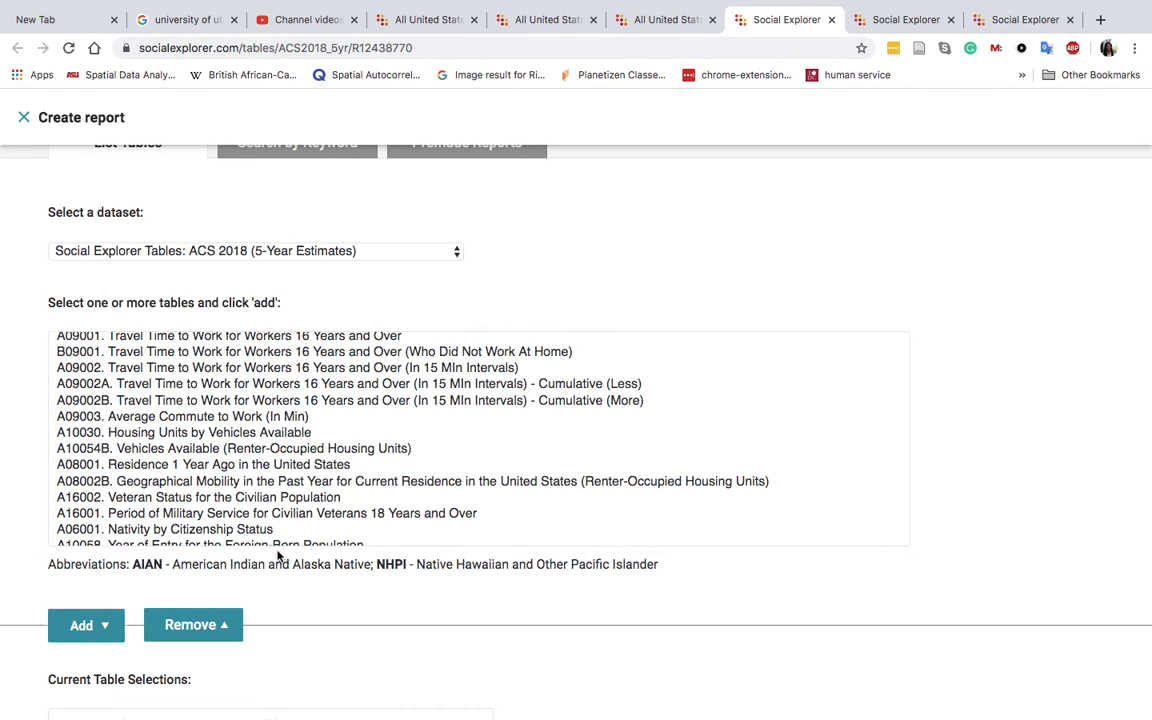
{"action": "scroll", "coordinate": [320, 512], "scroll_direction": "down", "scroll_amount": 1}
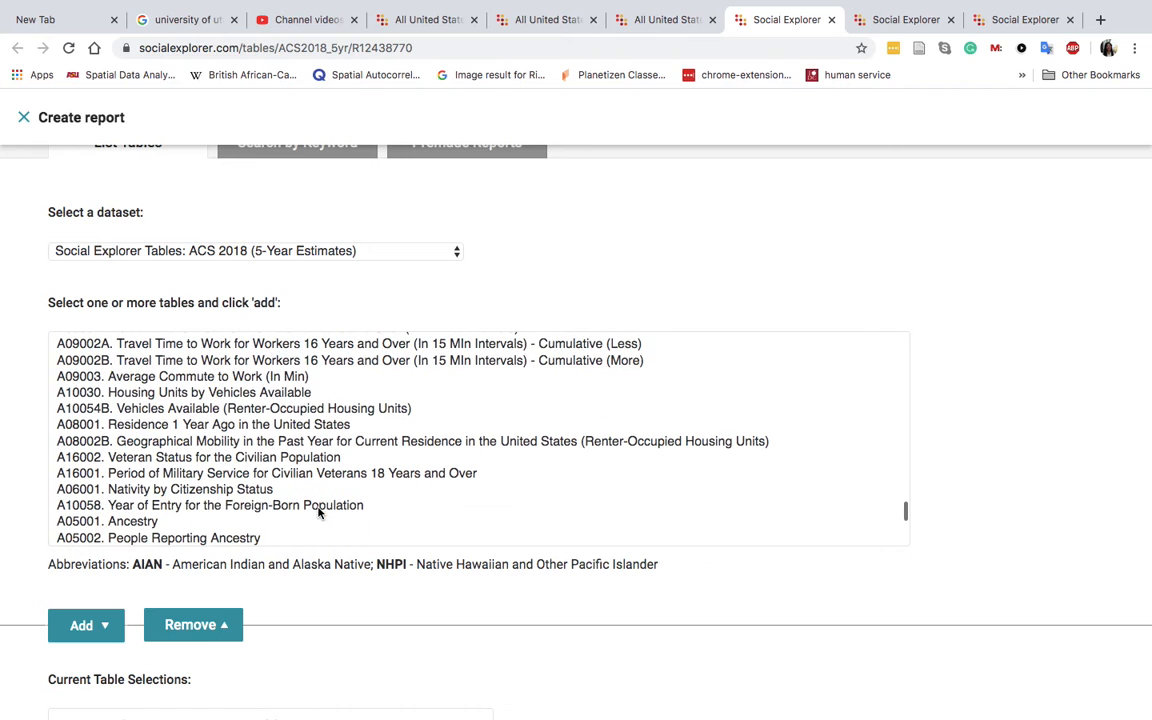
{"action": "scroll", "coordinate": [353, 616], "scroll_direction": "down", "scroll_amount": 5}
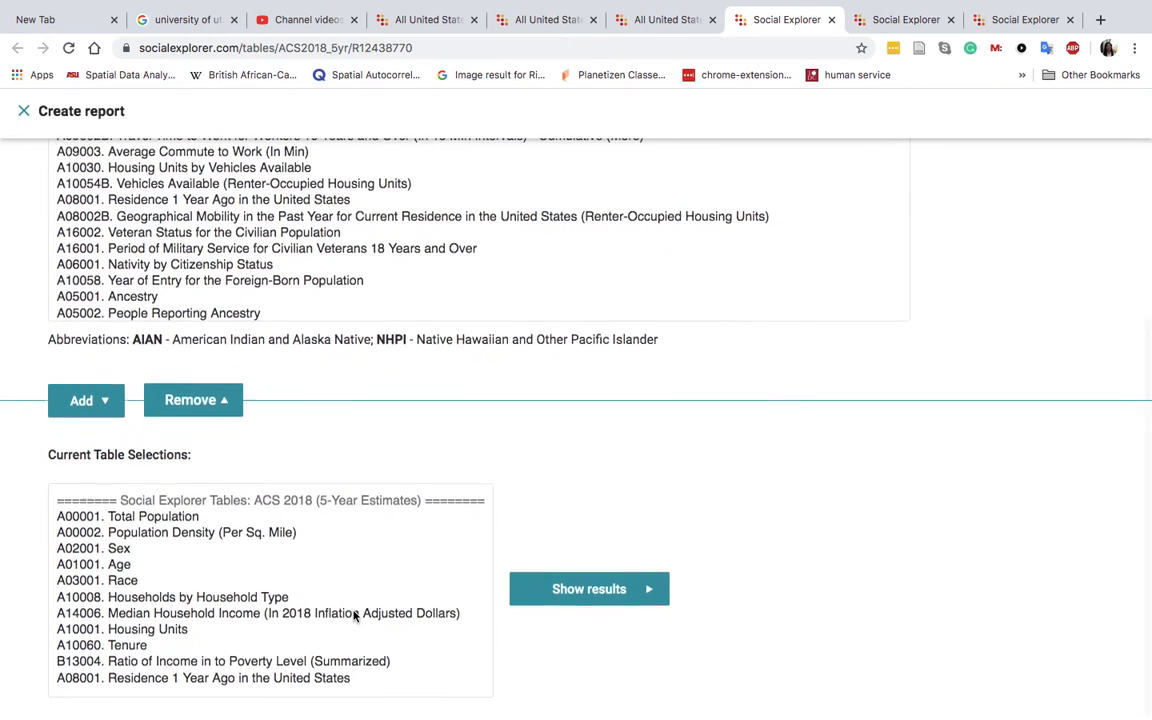
{"action": "scroll", "coordinate": [450, 603], "scroll_direction": "up", "scroll_amount": 1}
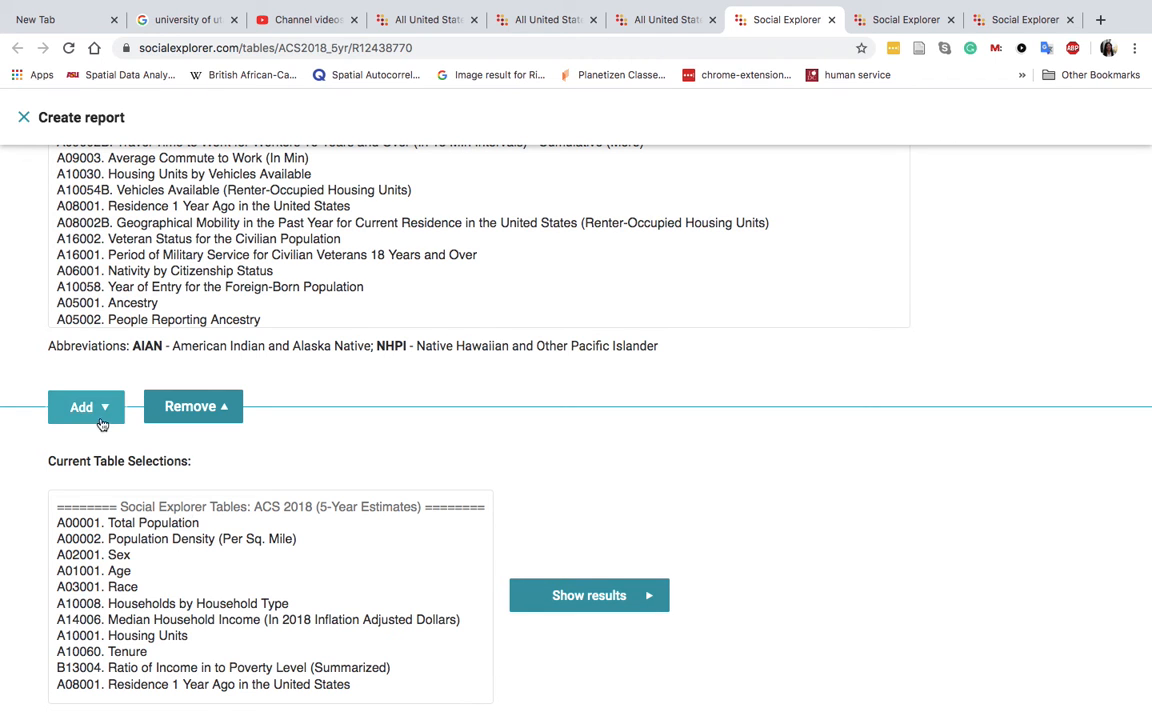
{"action": "left_click", "coordinate": [556, 594]}
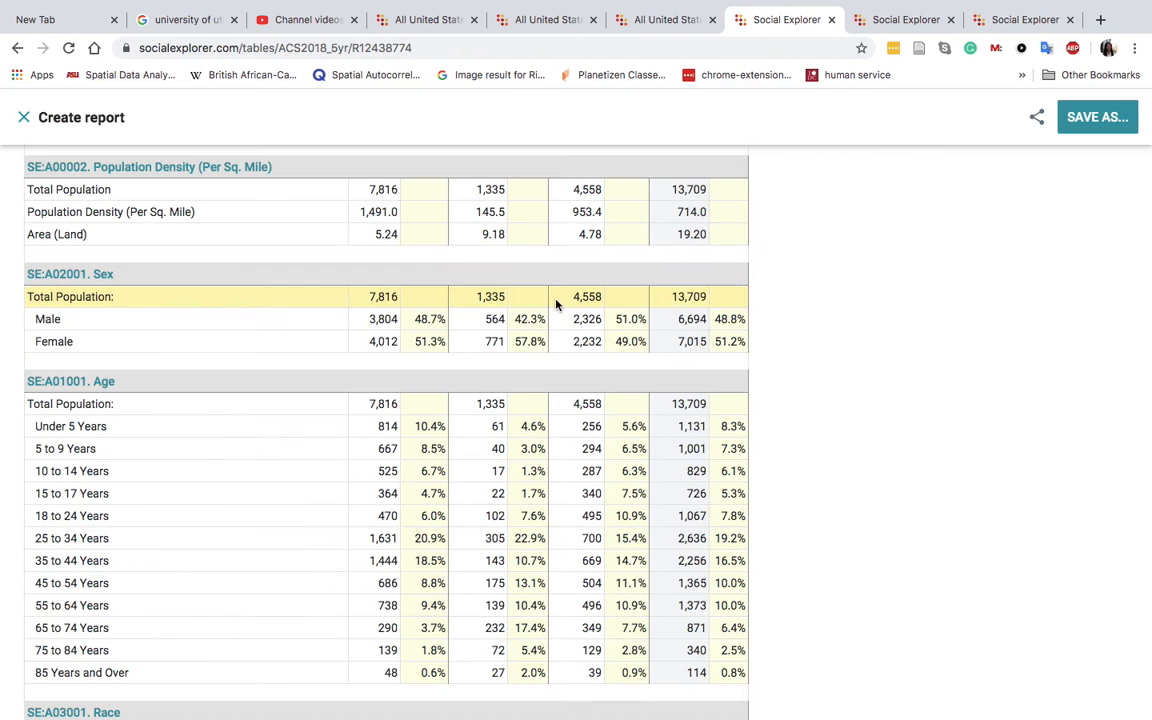
Step: Look through the report for the three tracts and go to its last page with the Residence 1 Year Ago table
{"action": "scroll", "coordinate": [252, 412], "scroll_direction": "up", "scroll_amount": 5}
{"action": "scroll", "coordinate": [250, 410], "scroll_direction": "down", "scroll_amount": 12}
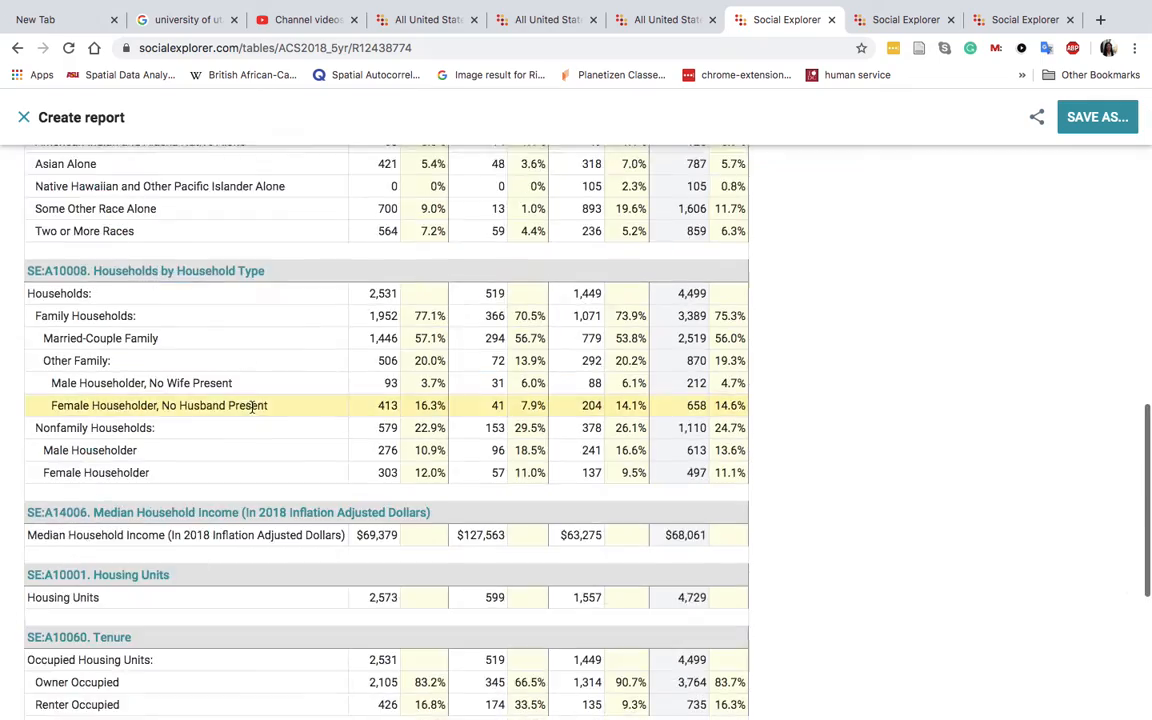
{"action": "scroll", "coordinate": [252, 407], "scroll_direction": "down", "scroll_amount": 5}
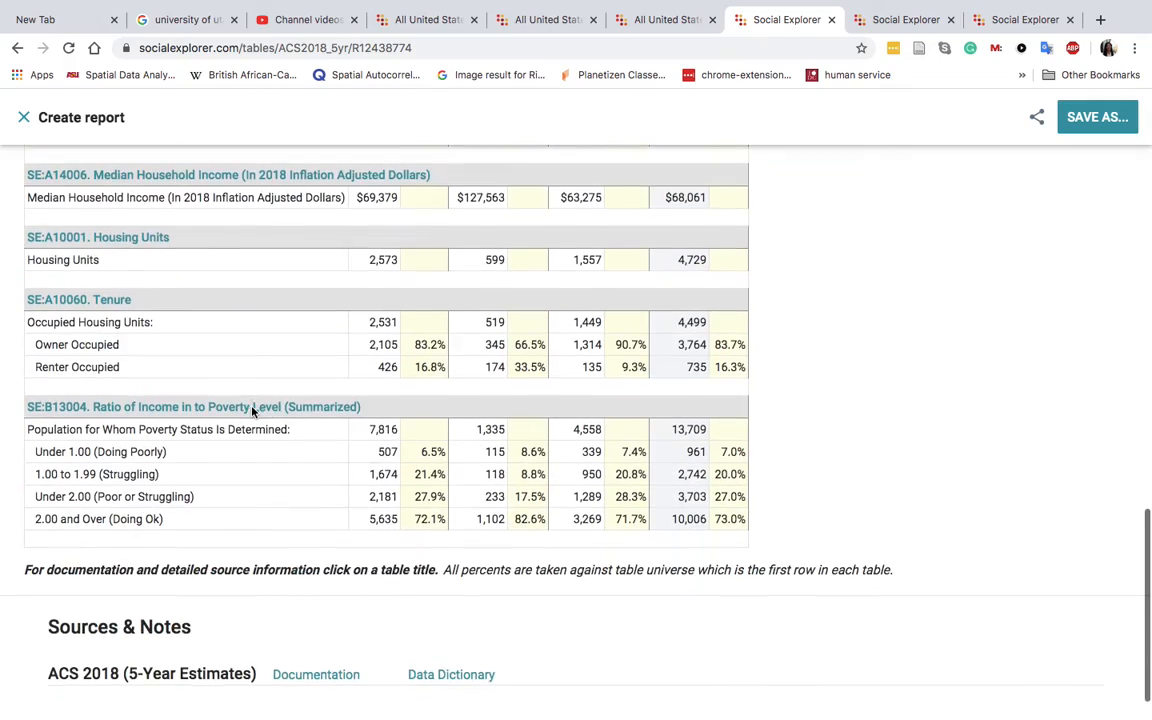
{"action": "scroll", "coordinate": [253, 413], "scroll_direction": "up", "scroll_amount": 15}
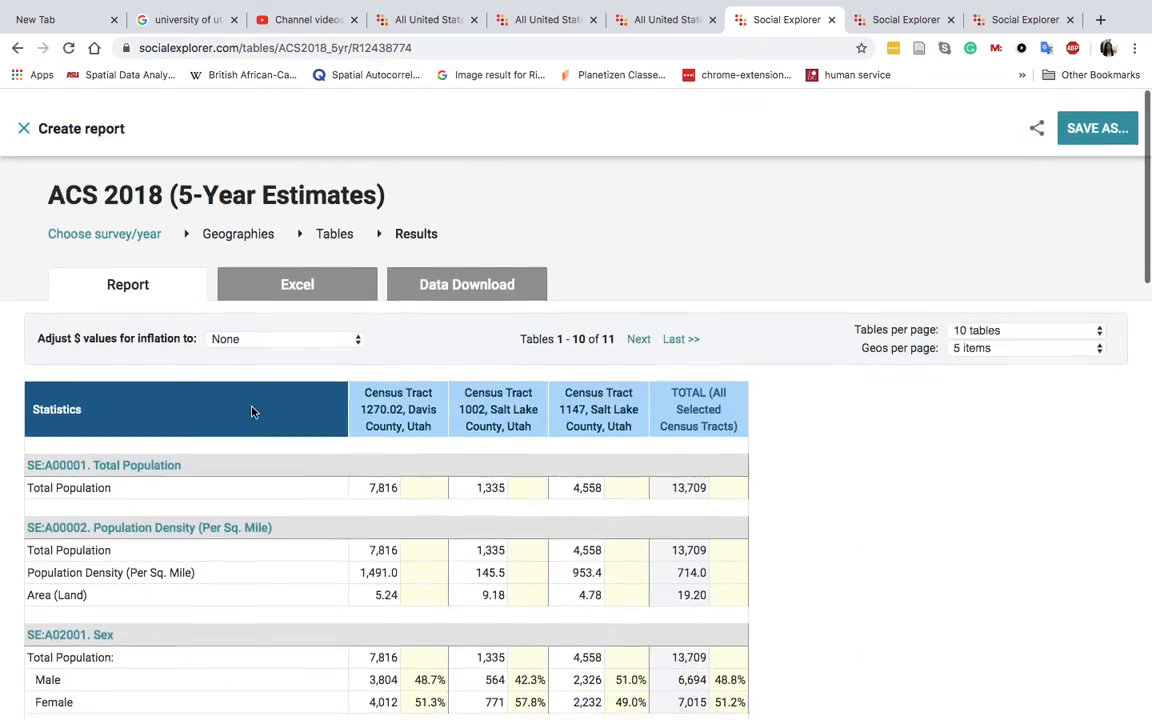
{"action": "left_click", "coordinate": [678, 328]}
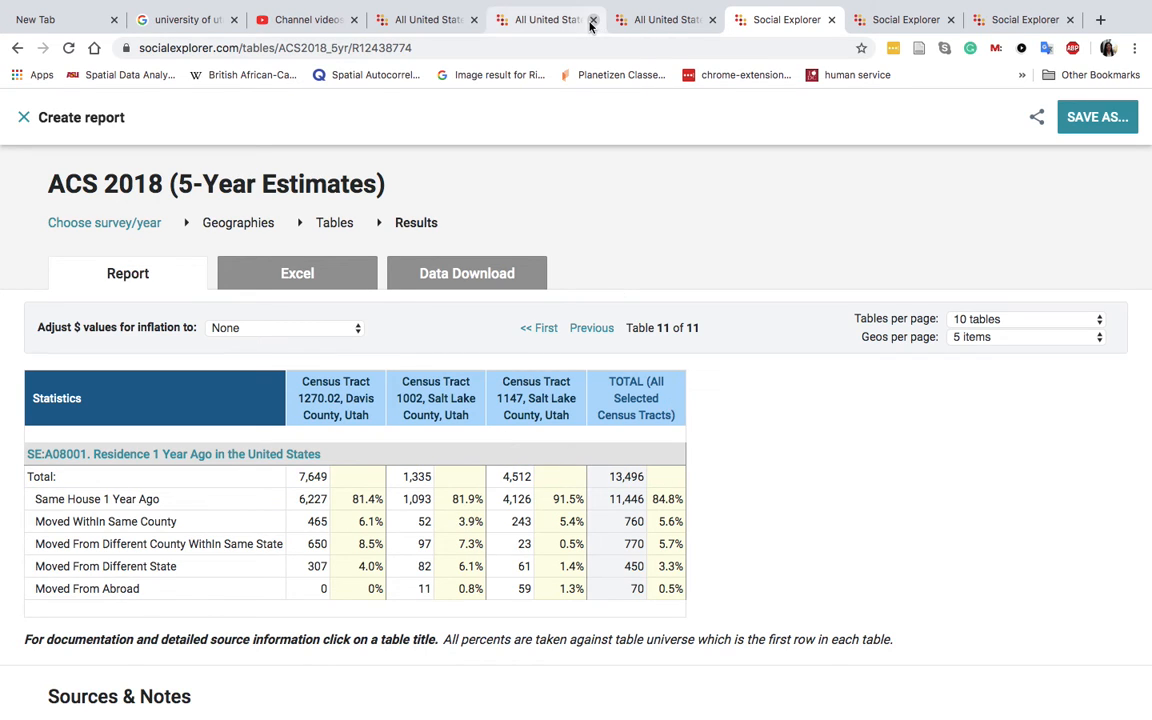
Step: Switch to the Data presentation in PowerPoint and view the Geographical Mobility slide full screen
{"action": "mouse_move", "coordinate": [60, 3]}
{"action": "left_click", "coordinate": [47, 28]}
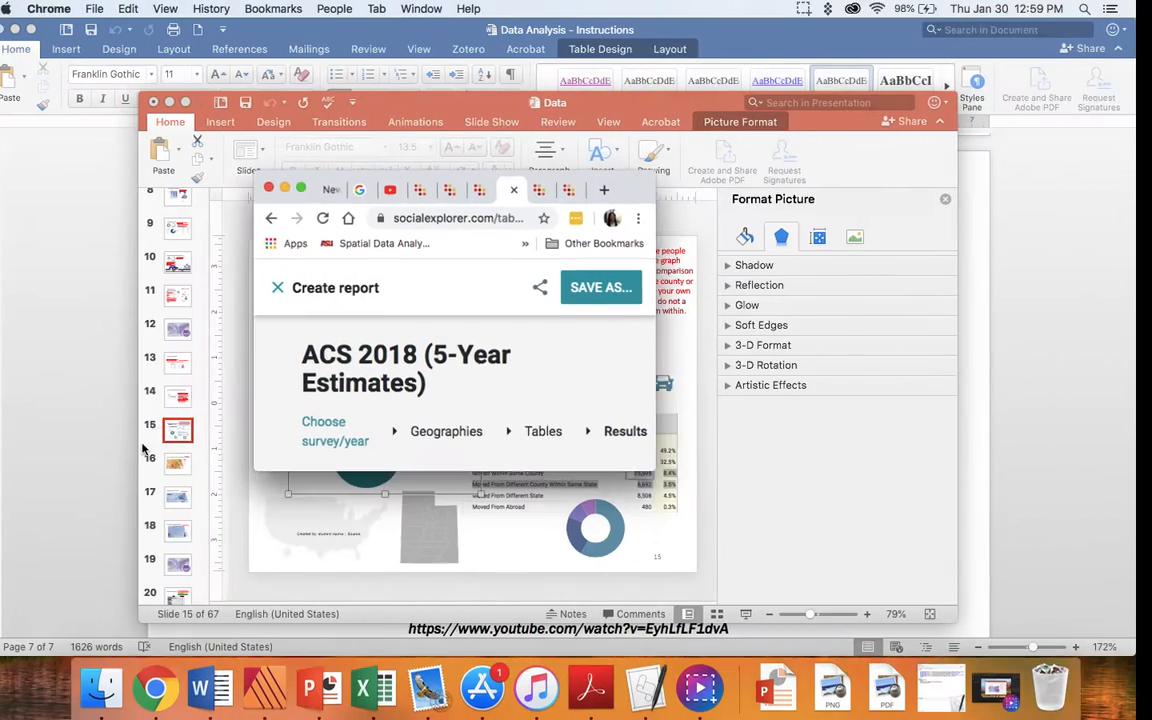
{"action": "left_click", "coordinate": [323, 700]}
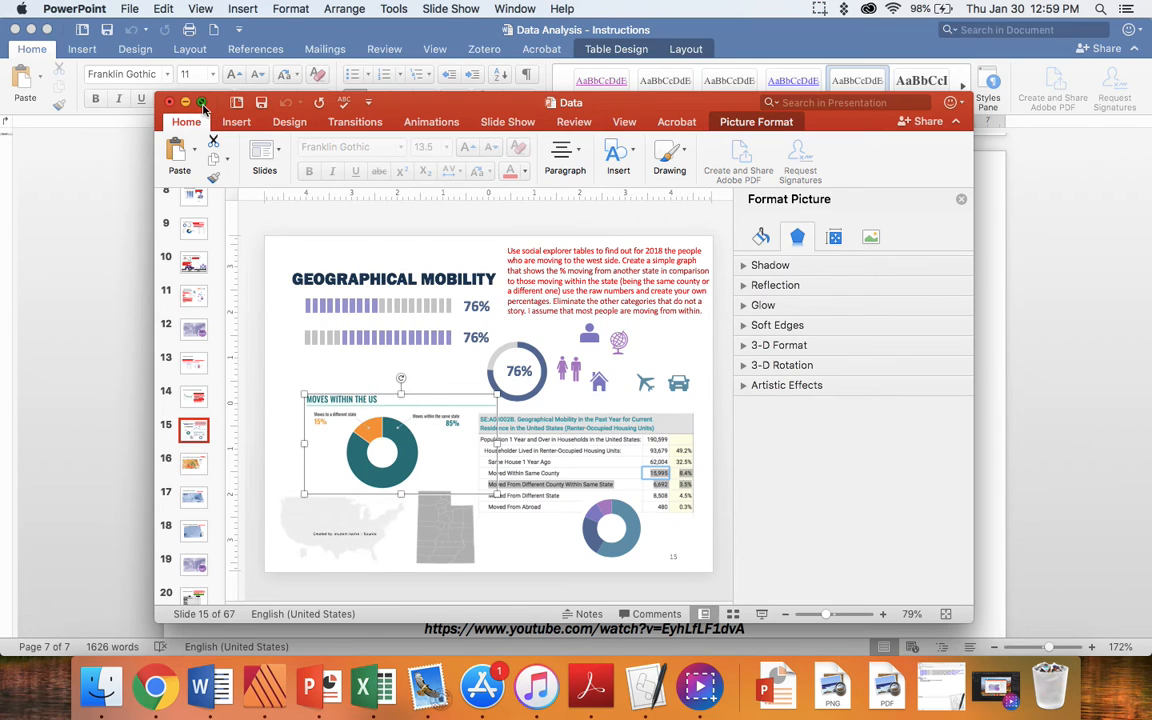
{"action": "left_click", "coordinate": [201, 103]}
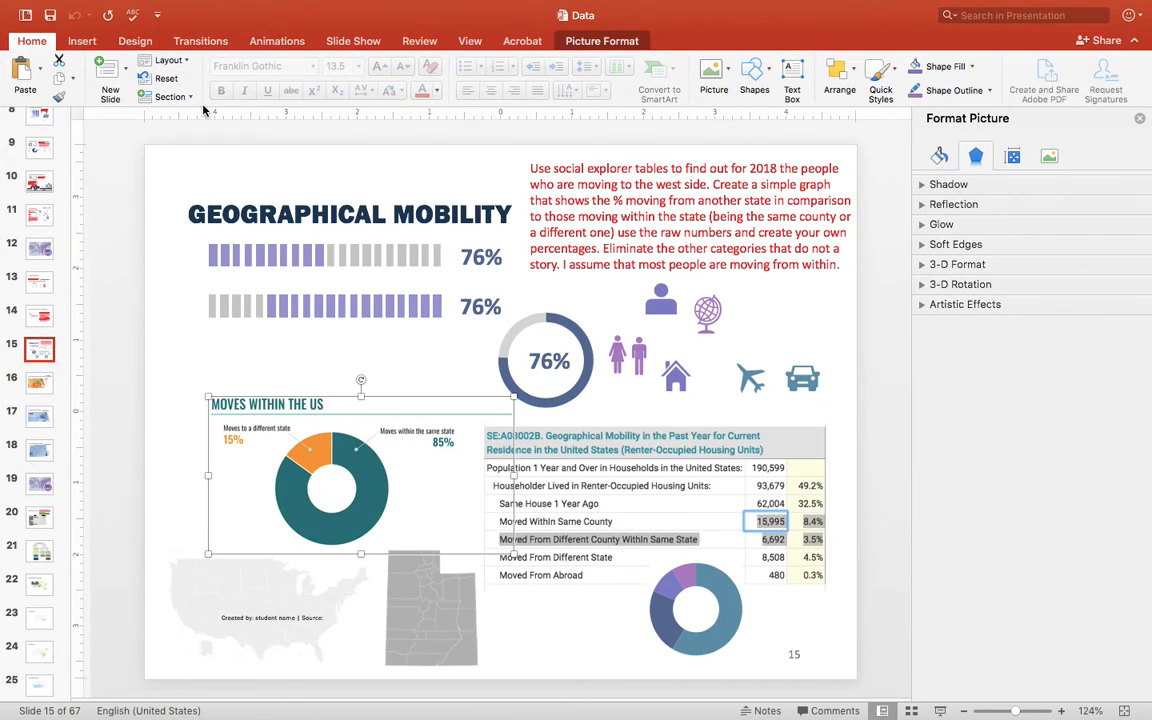
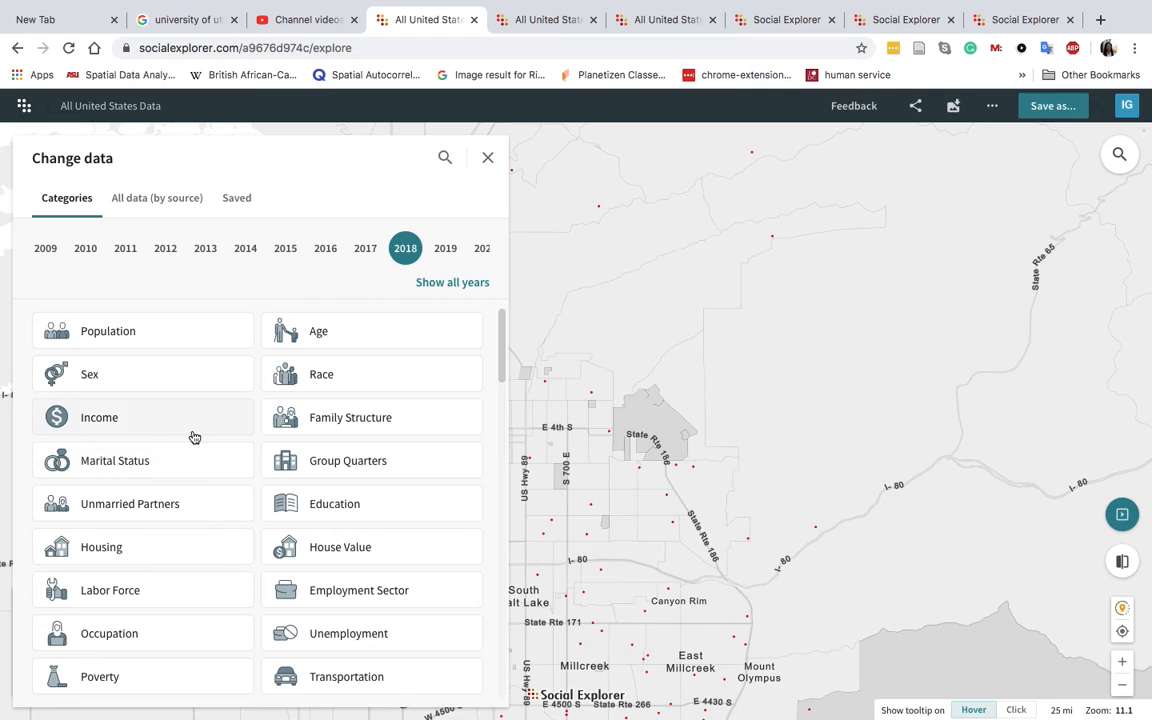
Step: Open the Race data category for 2018 in the Social Explorer map's data chooser
{"action": "scroll", "coordinate": [195, 437], "scroll_direction": "up", "scroll_amount": 2}
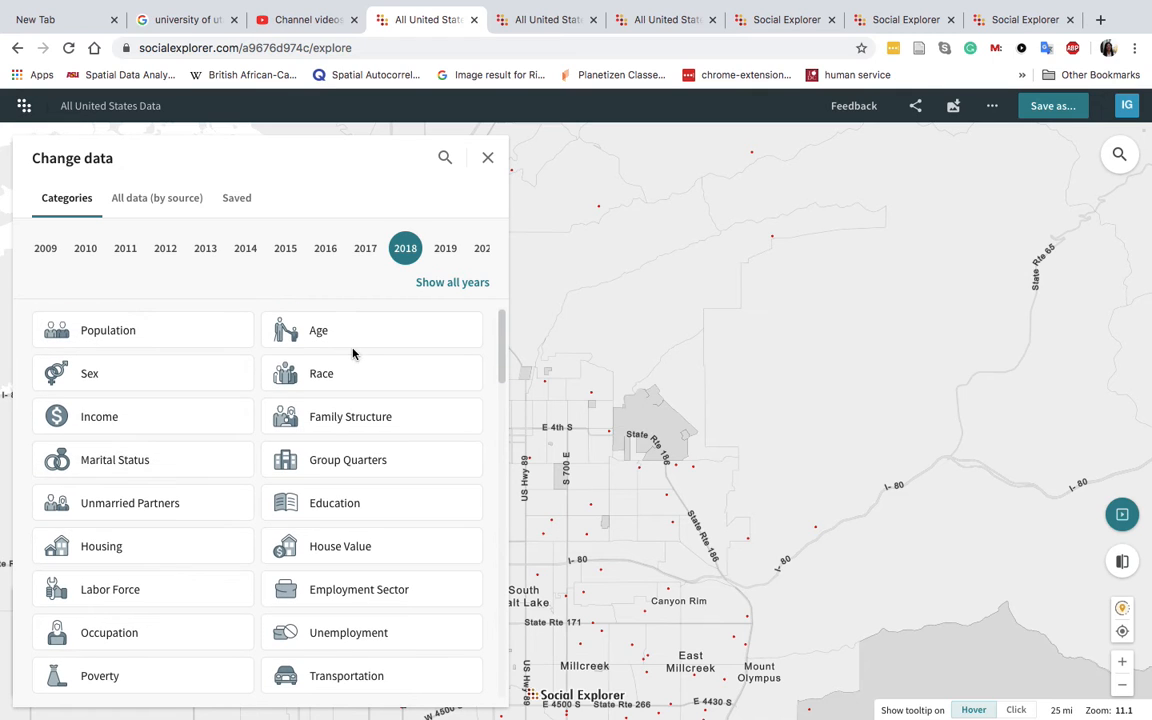
{"action": "left_click", "coordinate": [336, 378]}
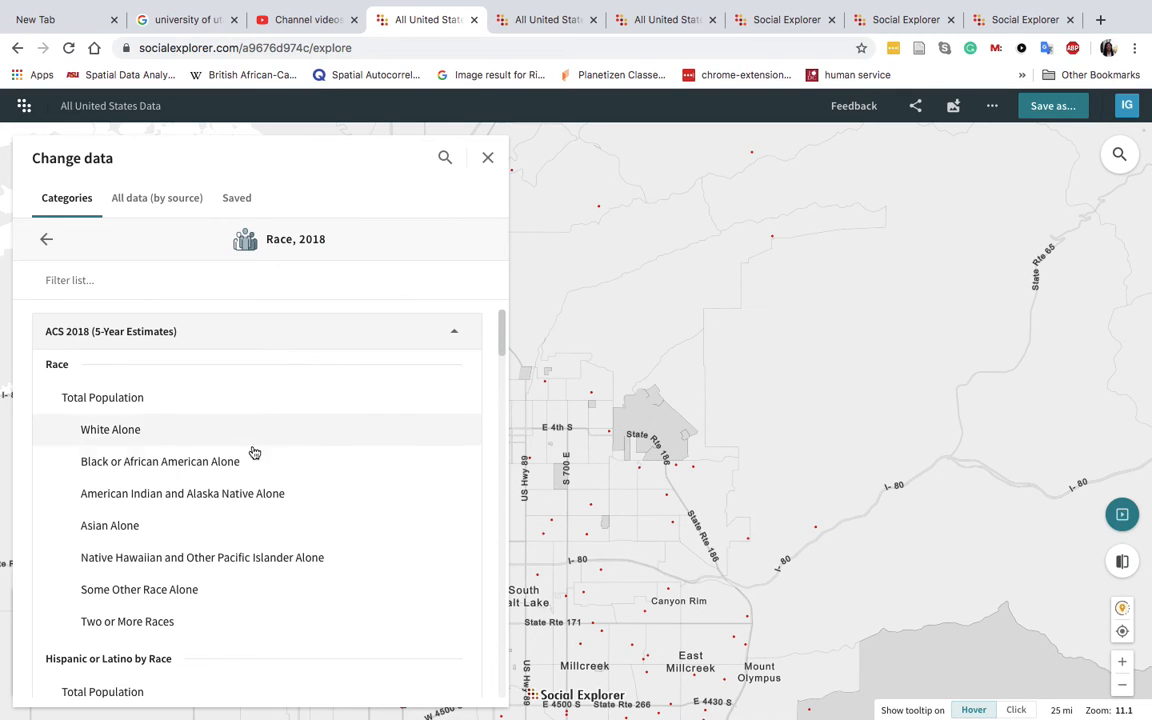
{"action": "scroll", "coordinate": [193, 476], "scroll_direction": "down", "scroll_amount": 1}
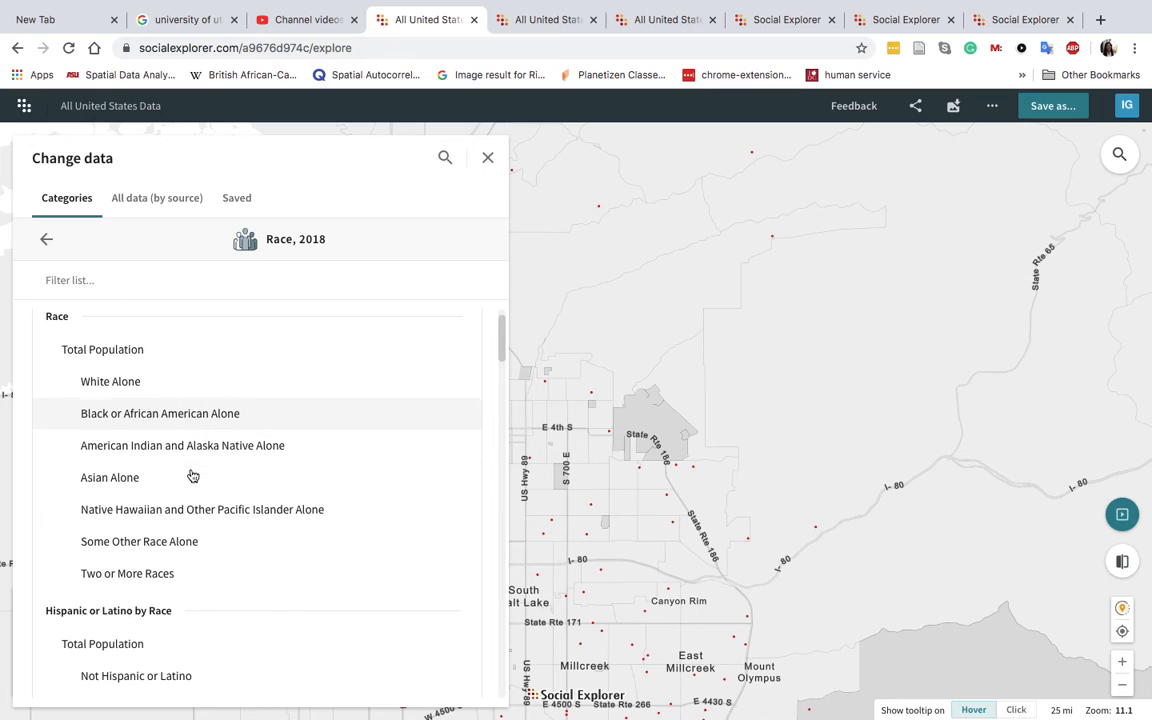
Step: Map White Alone, Black or African American Alone, American Indian and Alaska Native Alone, and Asian Alone from the ACS 2018 (5-Year Estimates) Race table
{"action": "left_click", "coordinate": [147, 420]}
{"action": "left_click", "coordinate": [107, 389]}
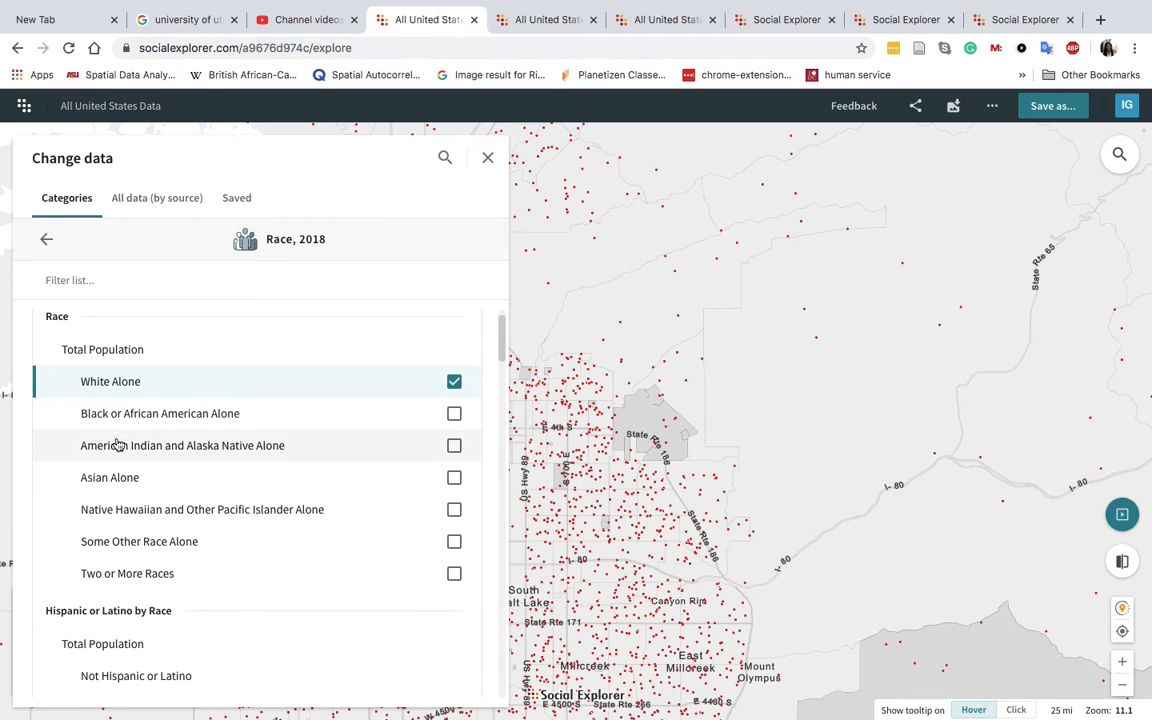
{"action": "left_click", "coordinate": [454, 447]}
{"action": "left_click", "coordinate": [454, 478]}
Step: Find the ACS 2018 (5-Year Estimates) table Hispanic or Latino by Race (Collapsed Version) and map its Hispanic or Latino group
{"action": "scroll", "coordinate": [406, 529], "scroll_direction": "down", "scroll_amount": 2}
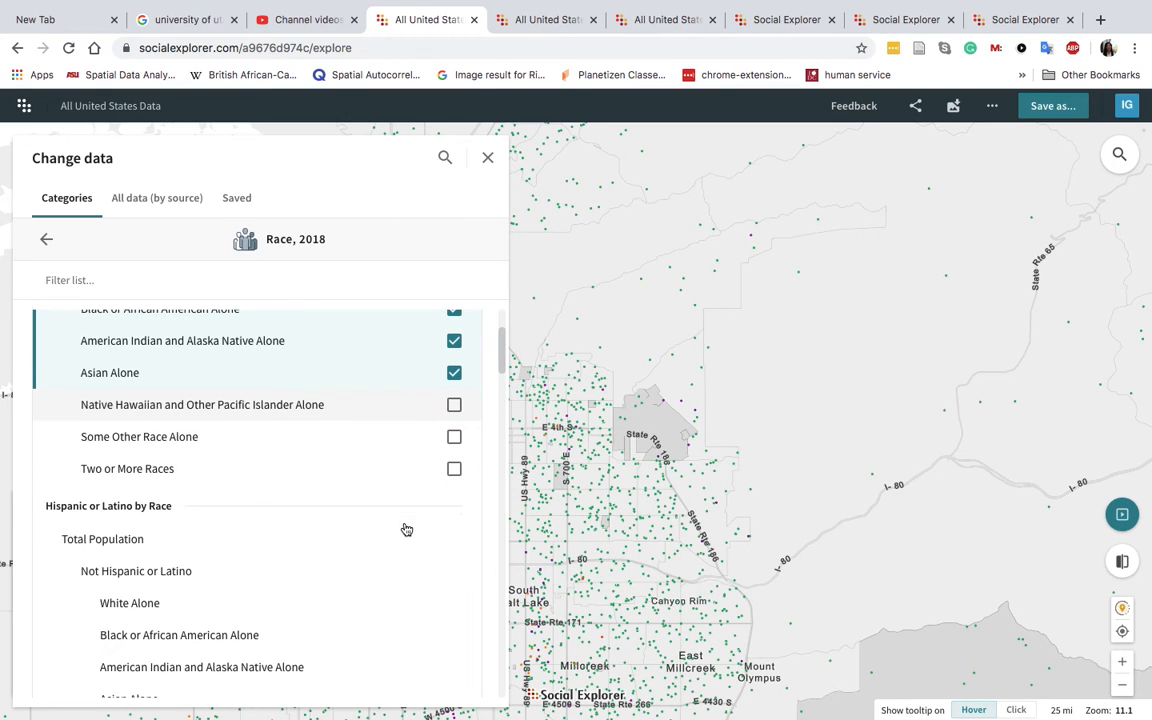
{"action": "scroll", "coordinate": [209, 574], "scroll_direction": "down", "scroll_amount": 3}
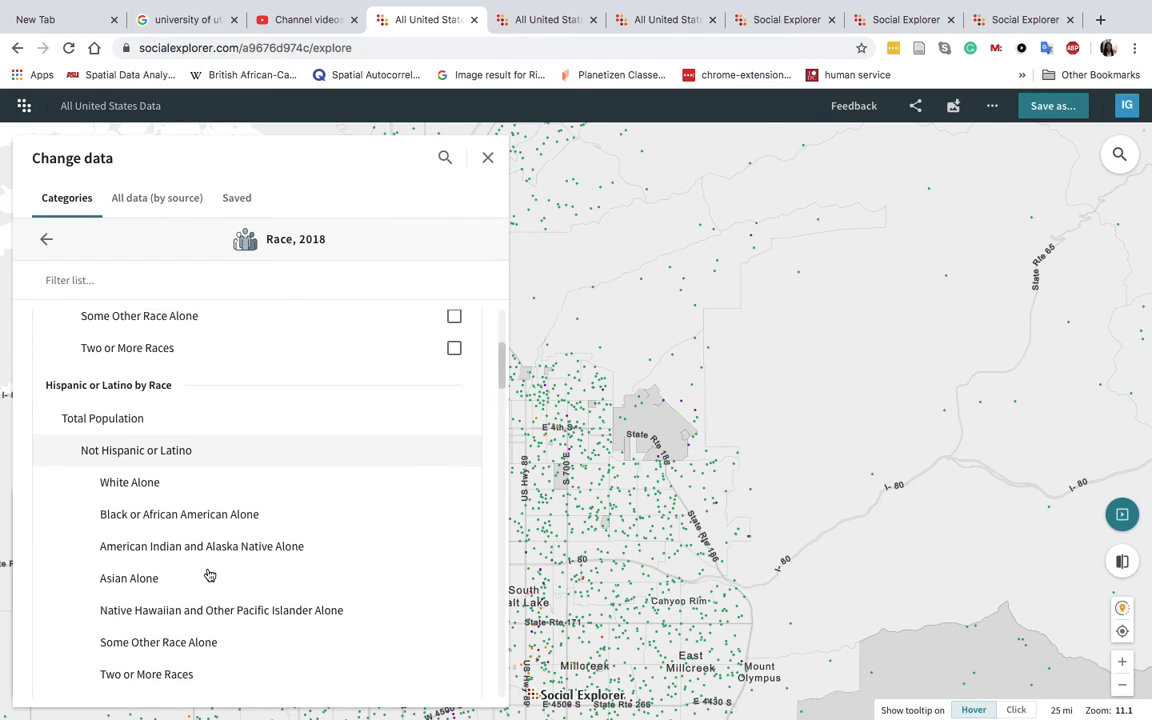
{"action": "scroll", "coordinate": [209, 574], "scroll_direction": "down", "scroll_amount": 2}
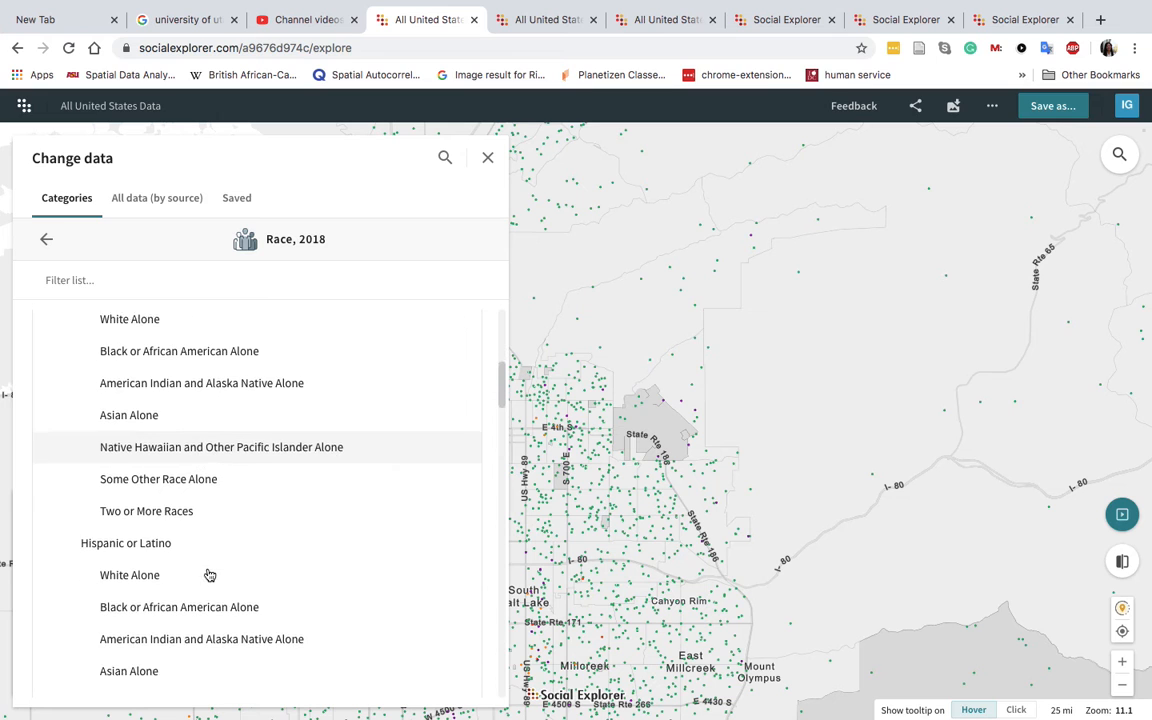
{"action": "scroll", "coordinate": [159, 540], "scroll_direction": "down", "scroll_amount": 2}
{"action": "scroll", "coordinate": [166, 544], "scroll_direction": "down", "scroll_amount": 4}
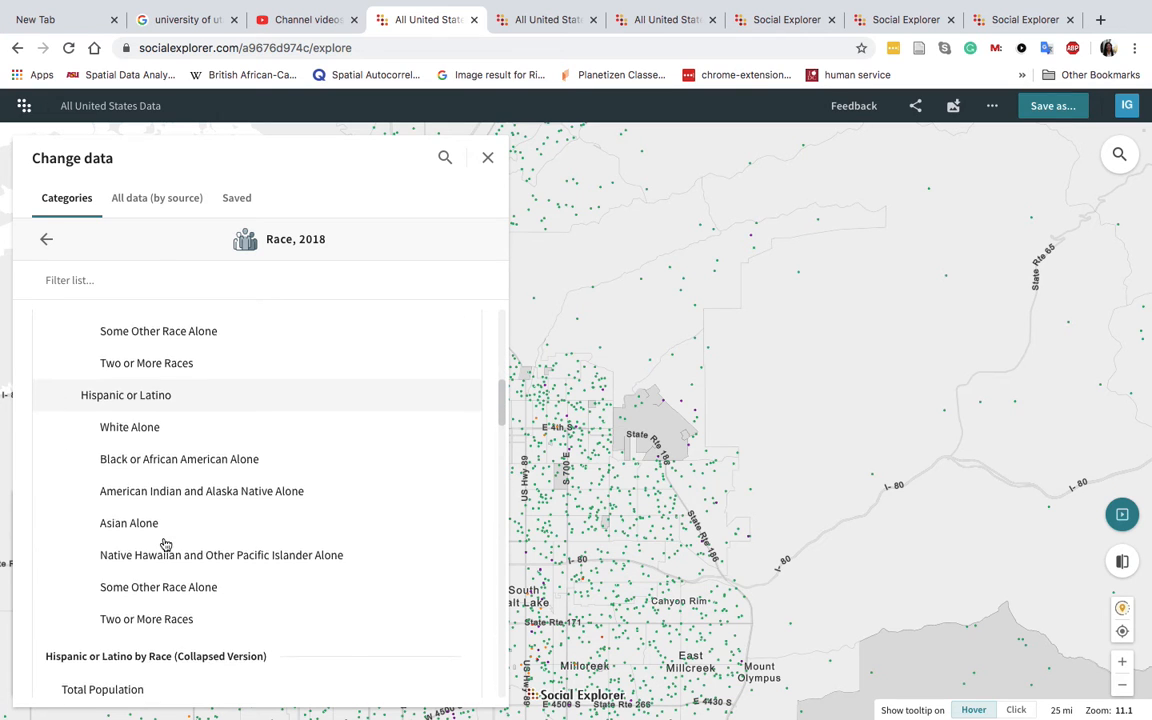
{"action": "scroll", "coordinate": [166, 544], "scroll_direction": "down", "scroll_amount": 2}
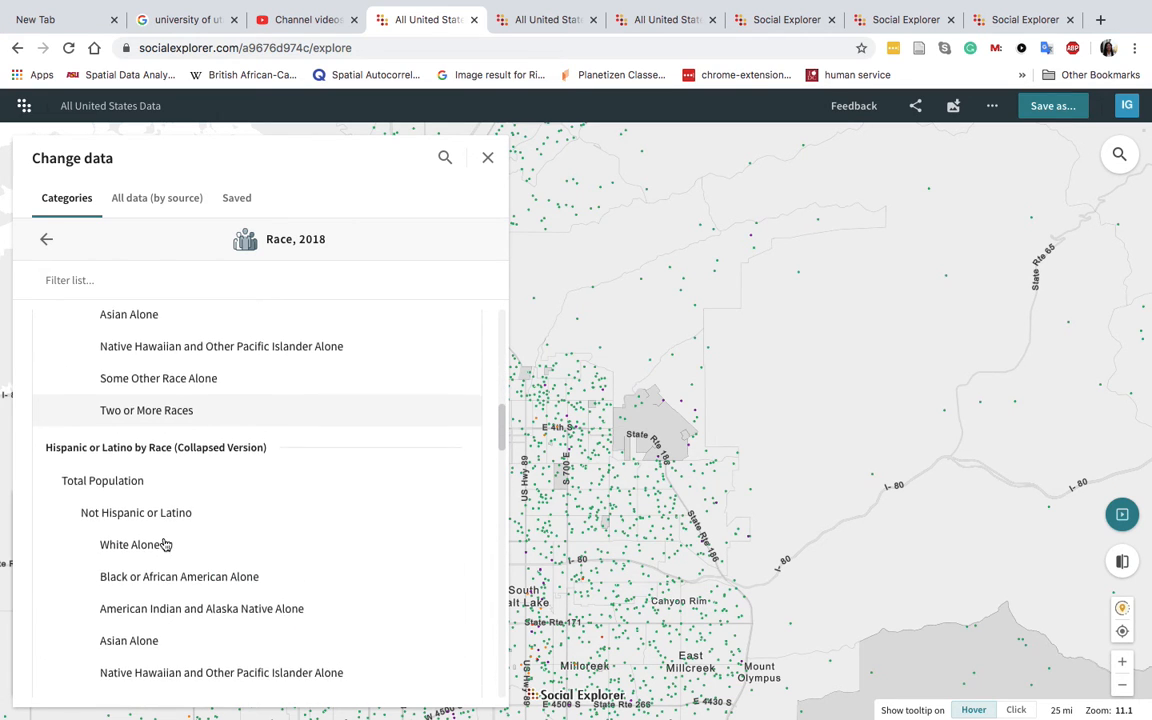
{"action": "scroll", "coordinate": [166, 544], "scroll_direction": "down", "scroll_amount": 3}
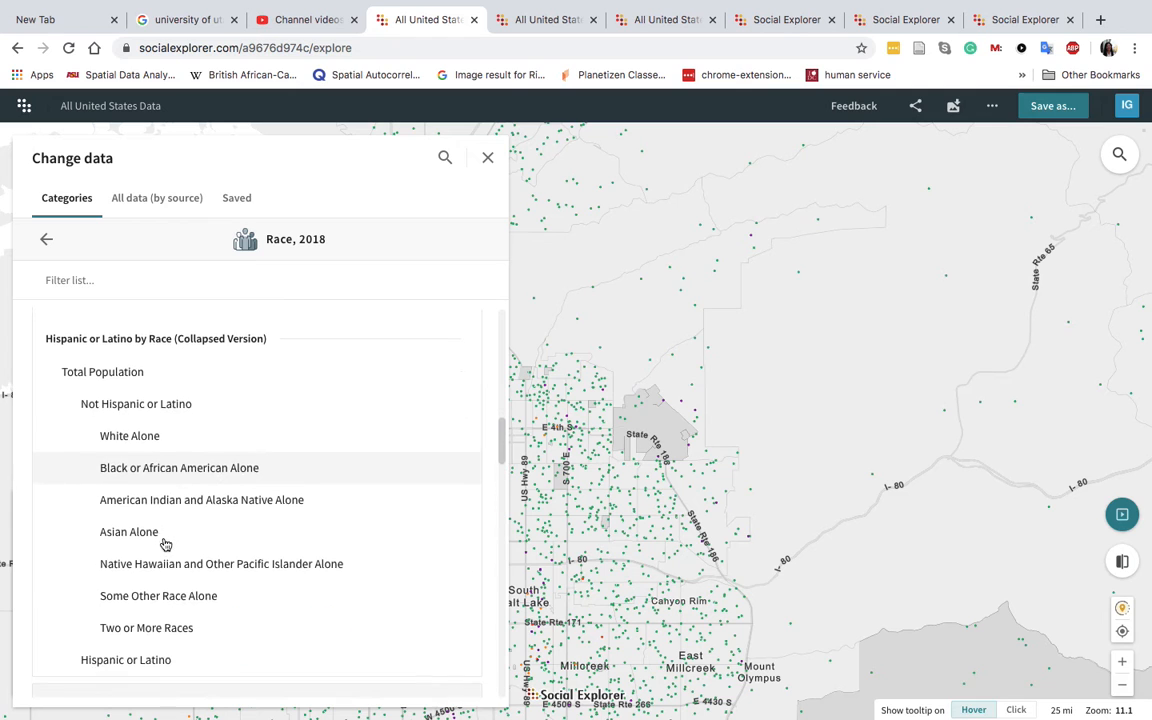
{"action": "scroll", "coordinate": [166, 544], "scroll_direction": "up", "scroll_amount": 1}
{"action": "scroll", "coordinate": [166, 544], "scroll_direction": "up", "scroll_amount": 1}
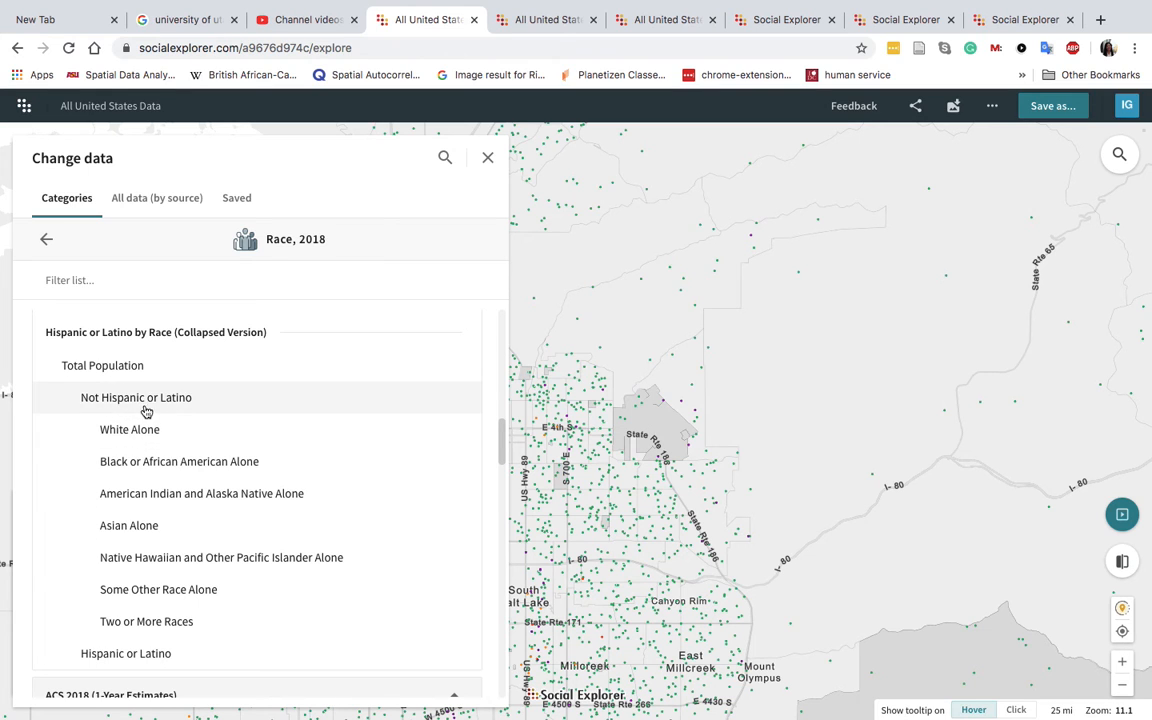
{"action": "left_click", "coordinate": [455, 652]}
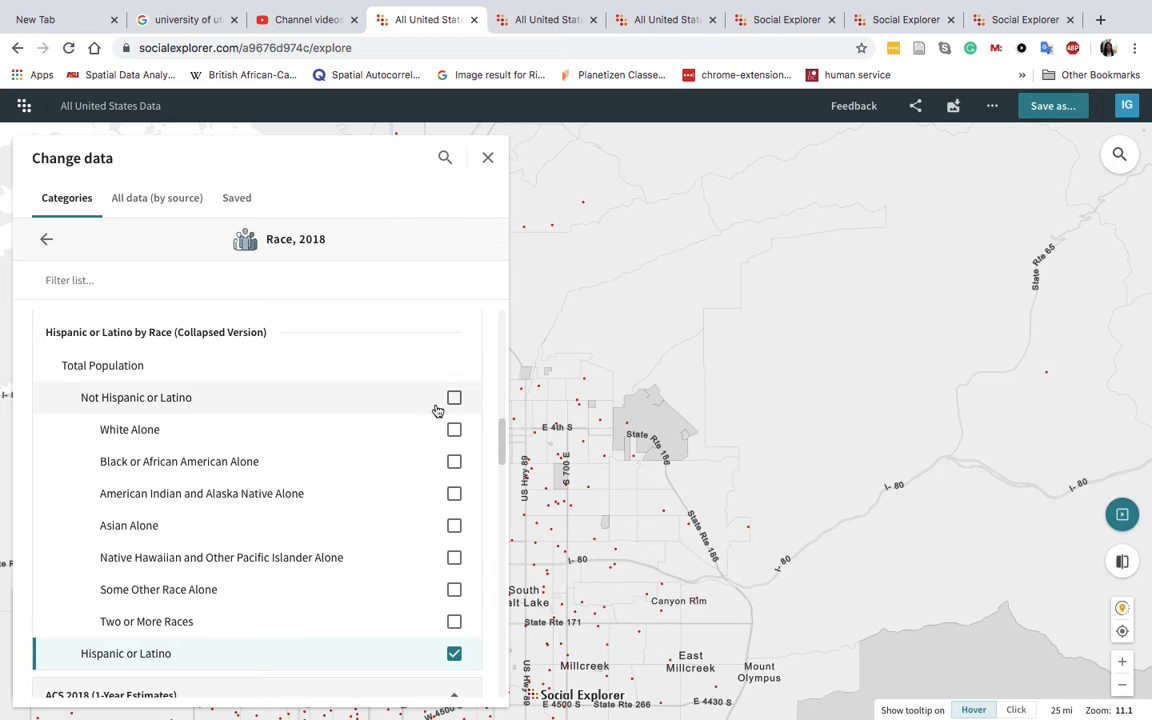
Step: Add the Not Hispanic White Alone, Black or African American Alone, American Indian and Alaska Native Alone, and Asian Alone groups alongside Hispanic or Latino
{"action": "scroll", "coordinate": [447, 440], "scroll_direction": "down", "scroll_amount": 1}
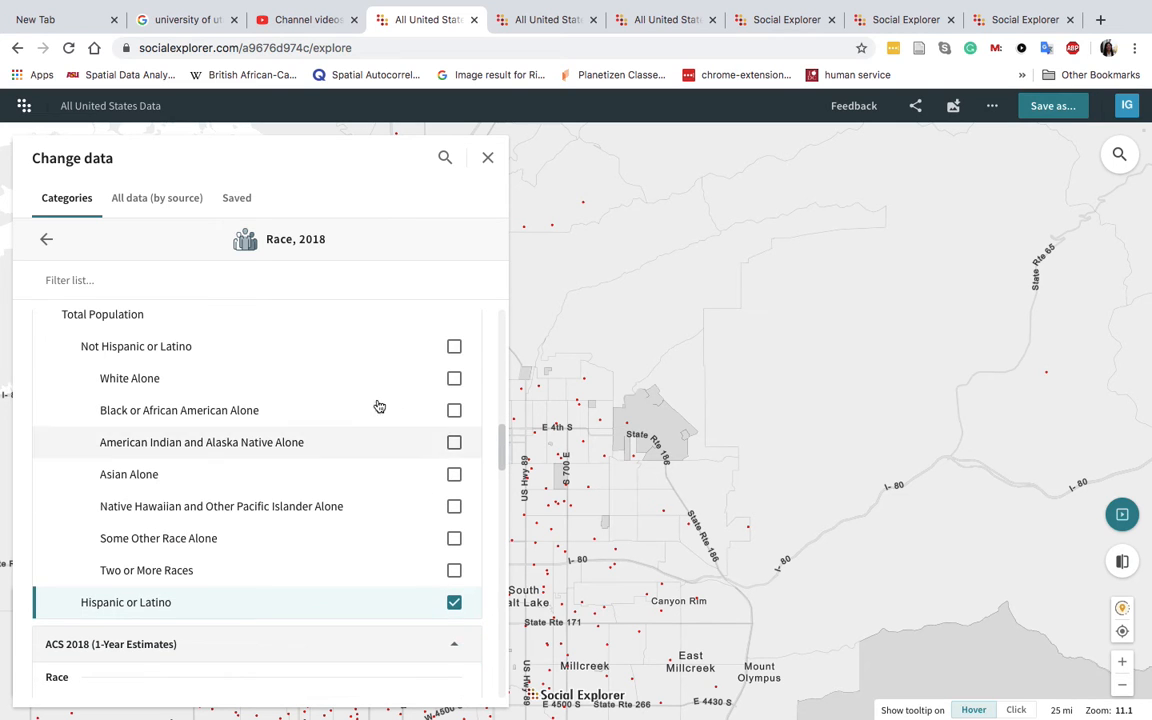
{"action": "left_click", "coordinate": [454, 379]}
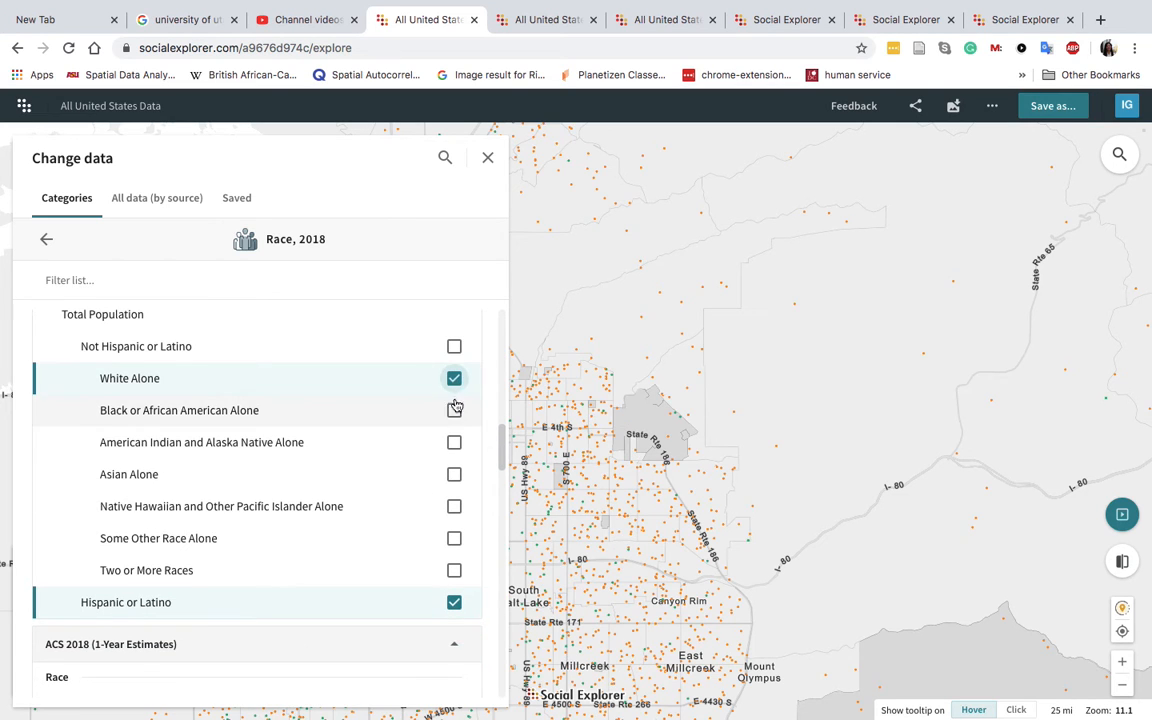
{"action": "left_click", "coordinate": [454, 410]}
{"action": "left_click", "coordinate": [454, 443]}
{"action": "left_click", "coordinate": [454, 474]}
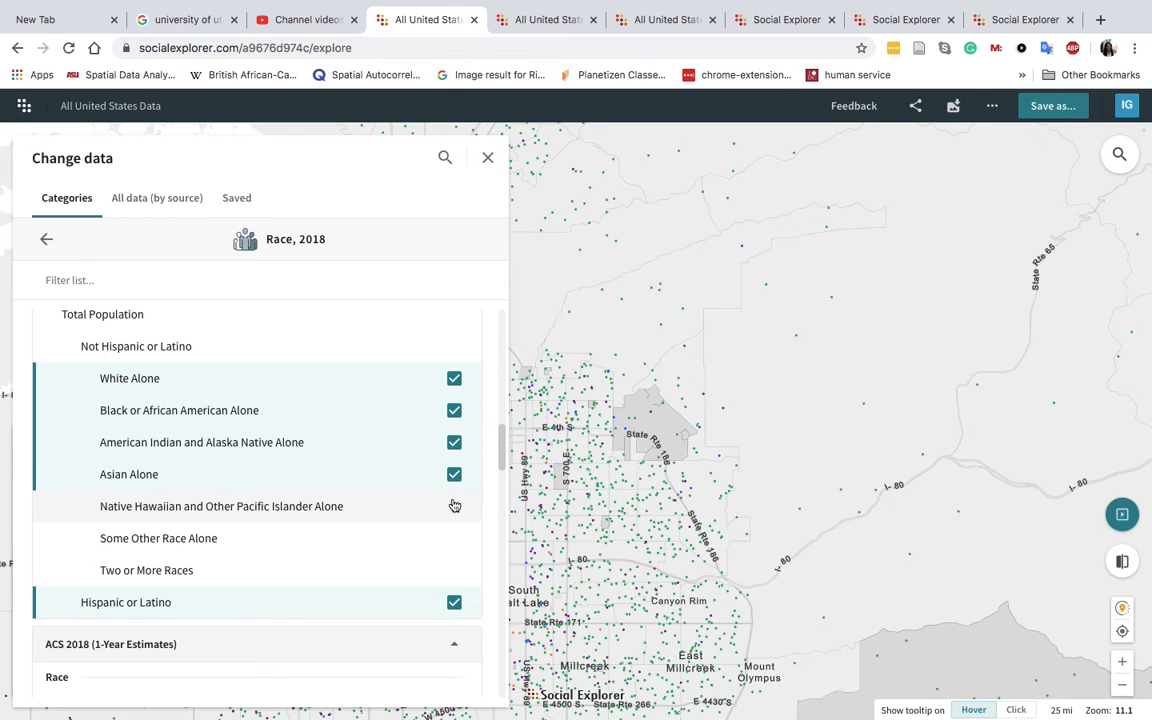
Step: Try mapping Native Hawaiian and Other Pacific Islander Alone with the Asian, American Indian and Alaska Native, Black or African American, and White Alone groups
{"action": "left_click", "coordinate": [454, 506]}
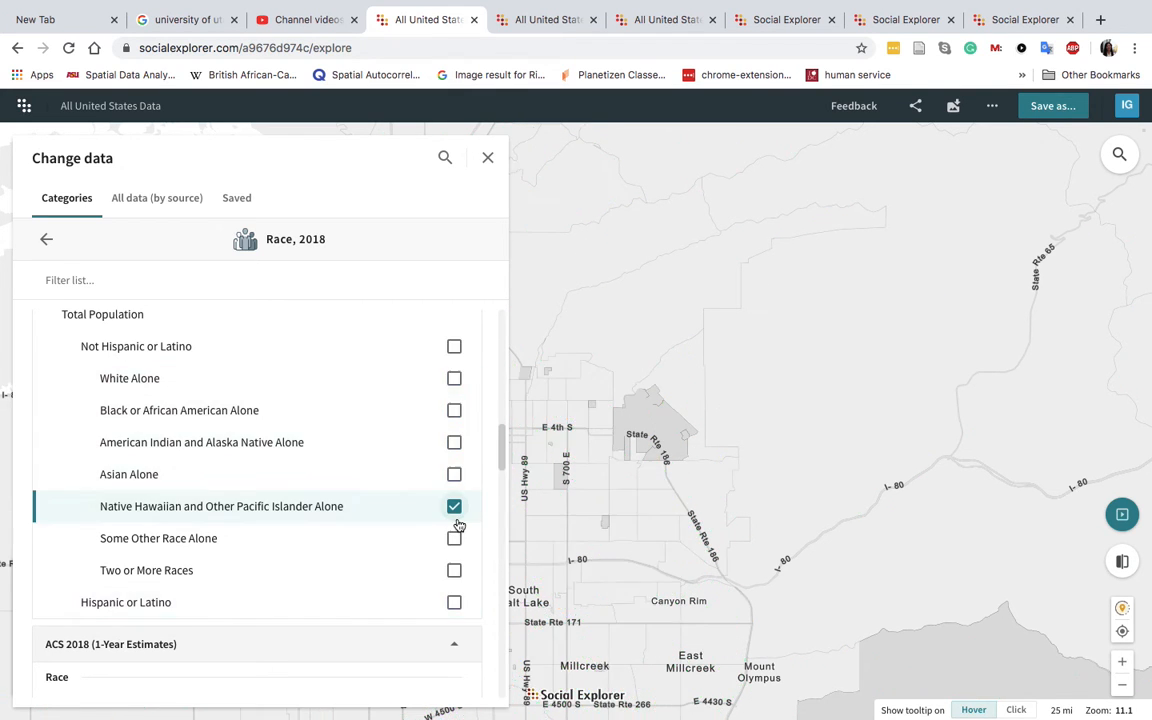
{"action": "left_click", "coordinate": [454, 474]}
{"action": "left_click", "coordinate": [454, 442]}
{"action": "left_click", "coordinate": [455, 411]}
{"action": "left_click", "coordinate": [454, 378]}
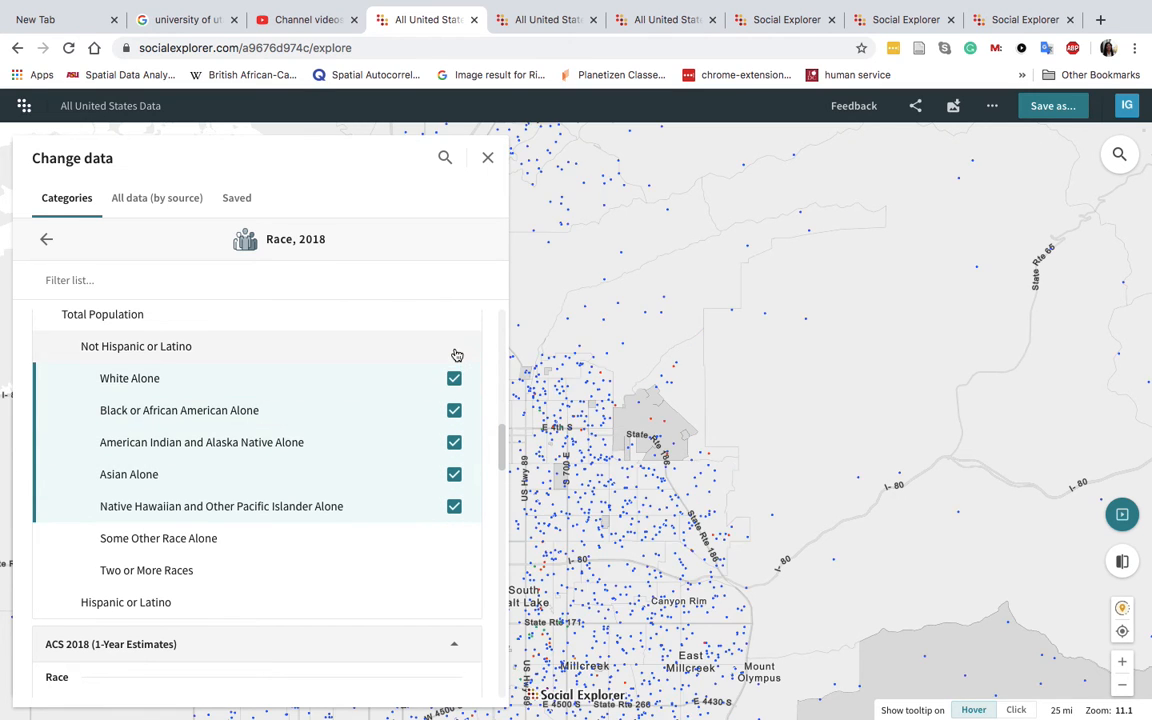
Step: Map Hispanic or Latino with the Not Hispanic White, Black or African American, Asian, and Native Hawaiian and Other Pacific Islander Alone groups, then return to the map
{"action": "left_click", "coordinate": [454, 346]}
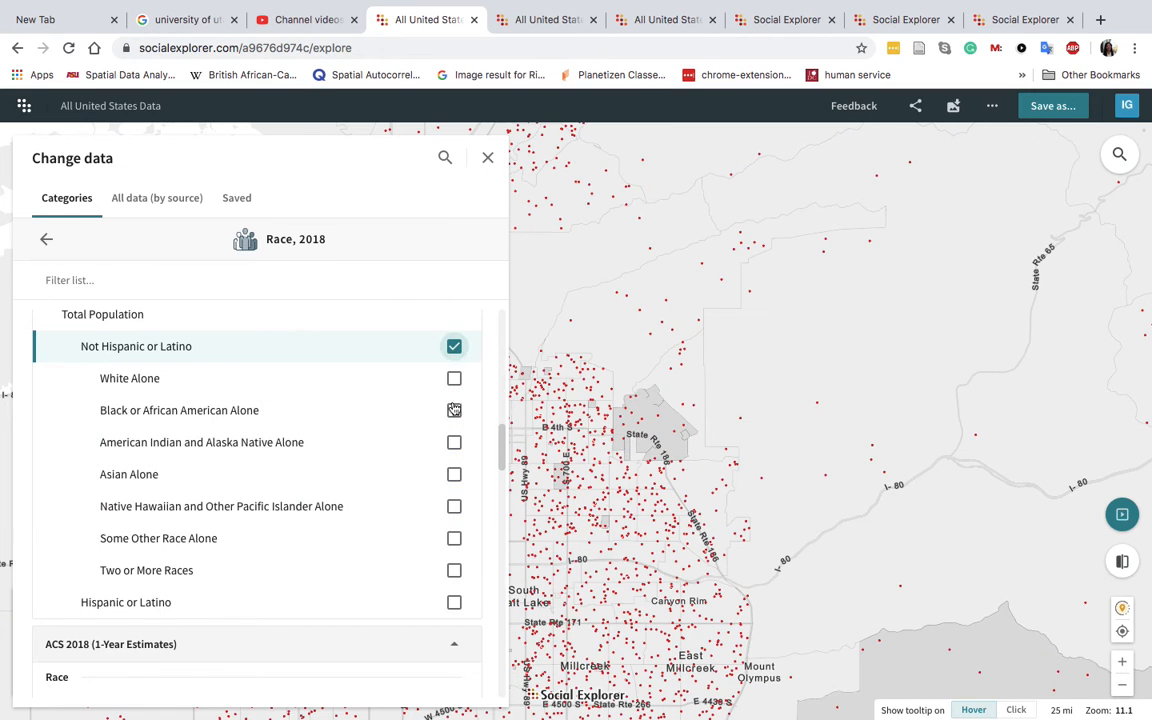
{"action": "left_click", "coordinate": [454, 604]}
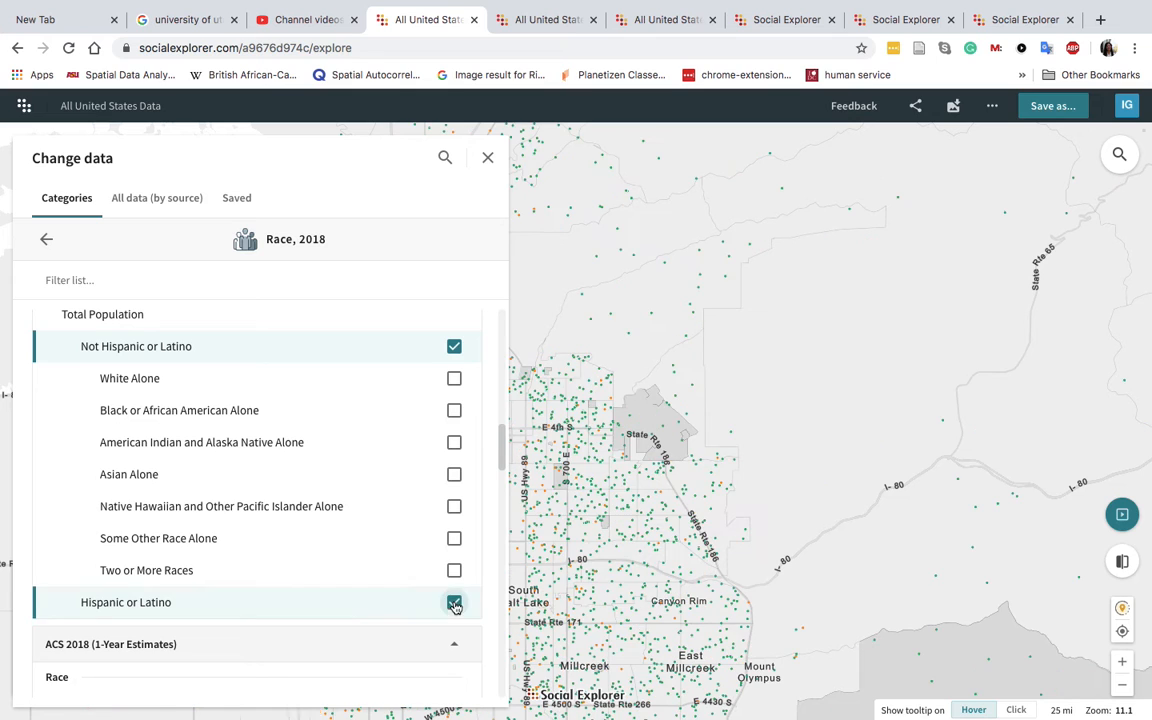
{"action": "left_click", "coordinate": [454, 475]}
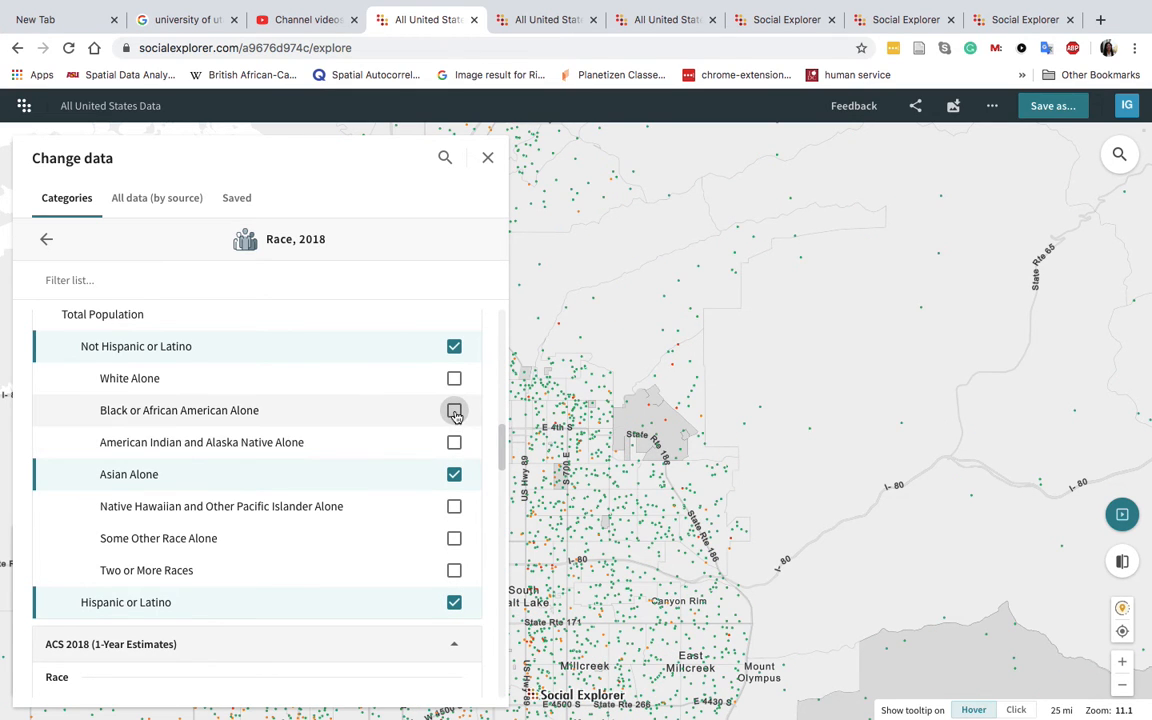
{"action": "left_click", "coordinate": [454, 410]}
{"action": "left_click", "coordinate": [454, 378]}
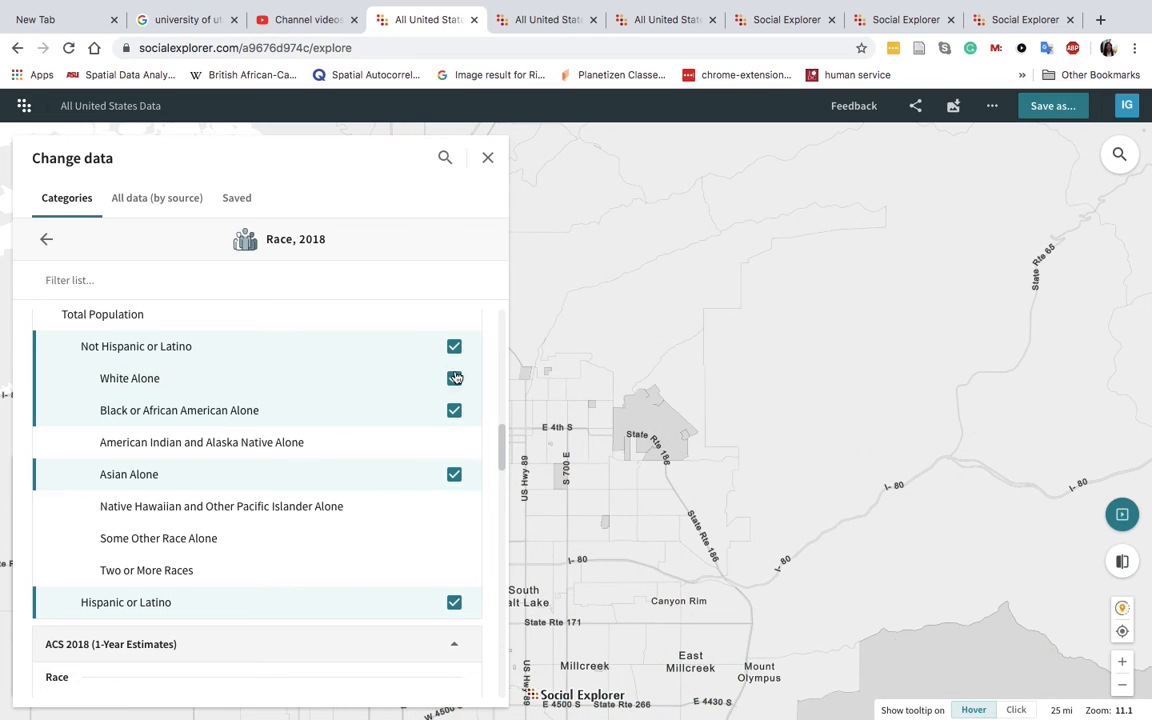
{"action": "left_click", "coordinate": [454, 346]}
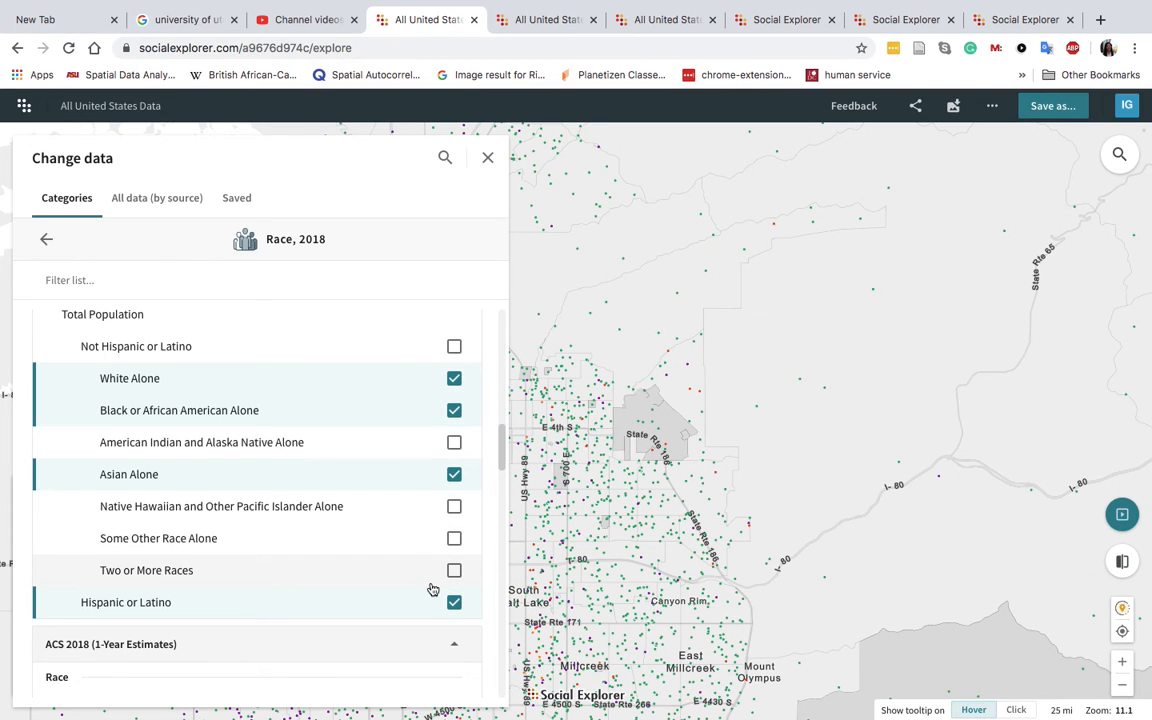
{"action": "left_click", "coordinate": [455, 507]}
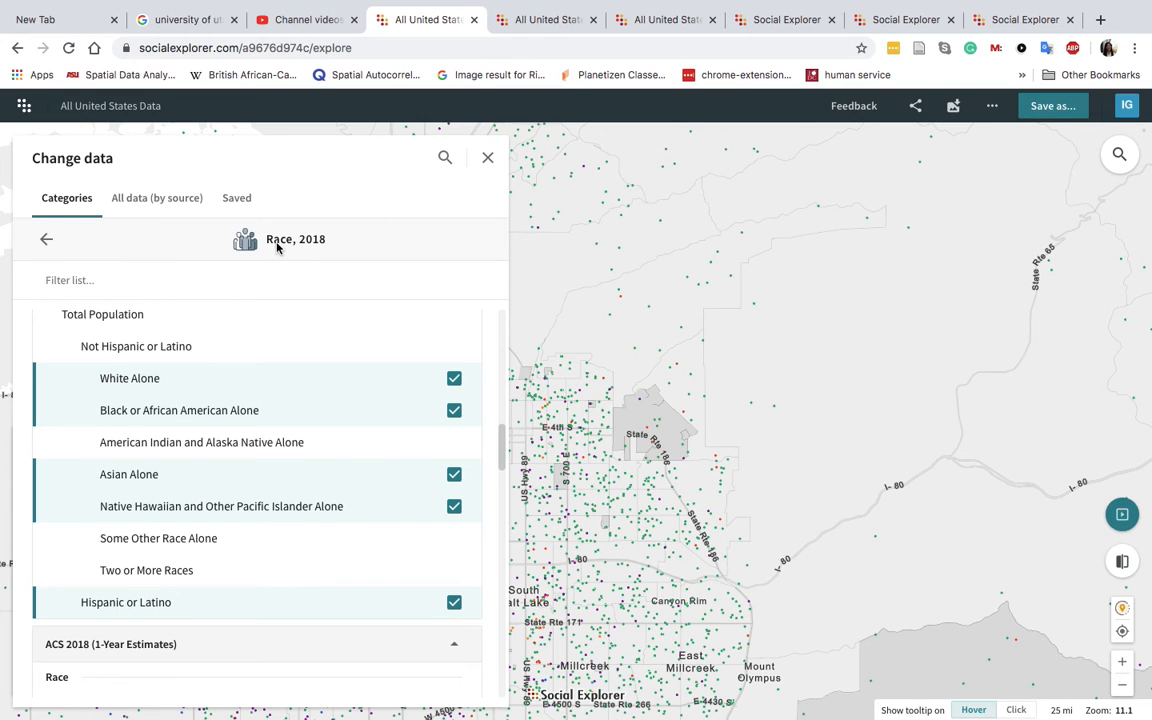
{"action": "left_click", "coordinate": [488, 160]}
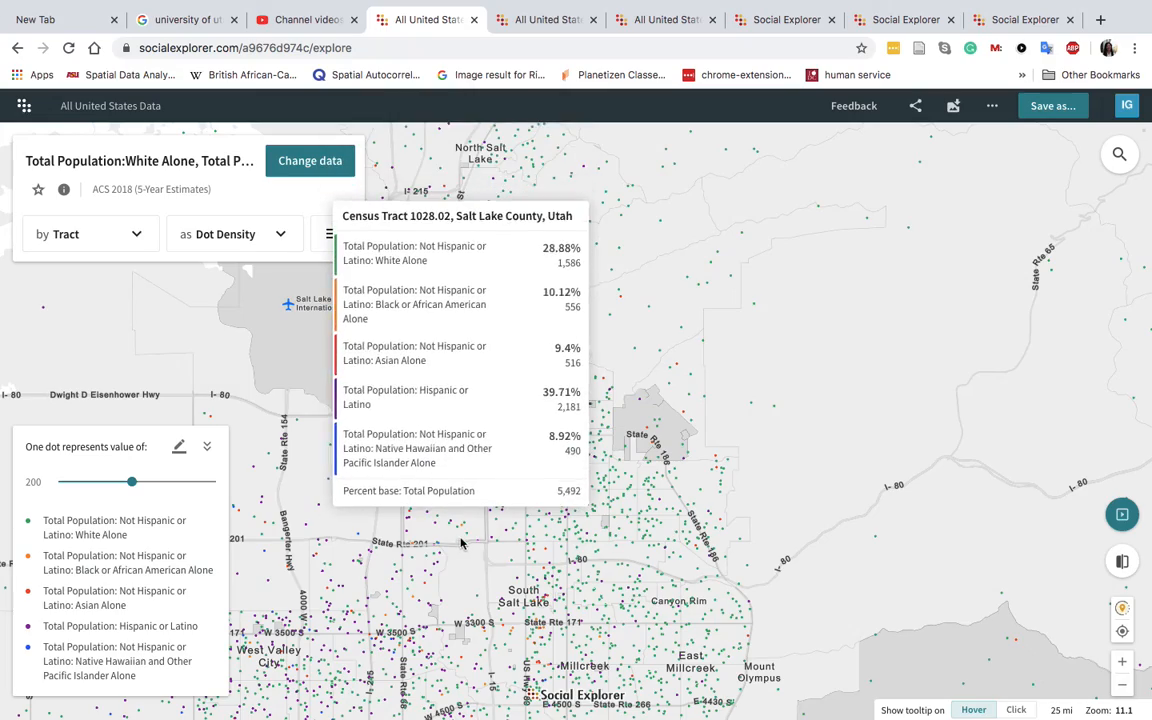
Step: Examine the race map's visualization type settings and the color palettes available for dot density
{"action": "left_click_drag", "start_coordinate": [458, 520], "coordinate": [570, 395]}
{"action": "left_click_drag", "start_coordinate": [470, 386], "coordinate": [420, 555]}
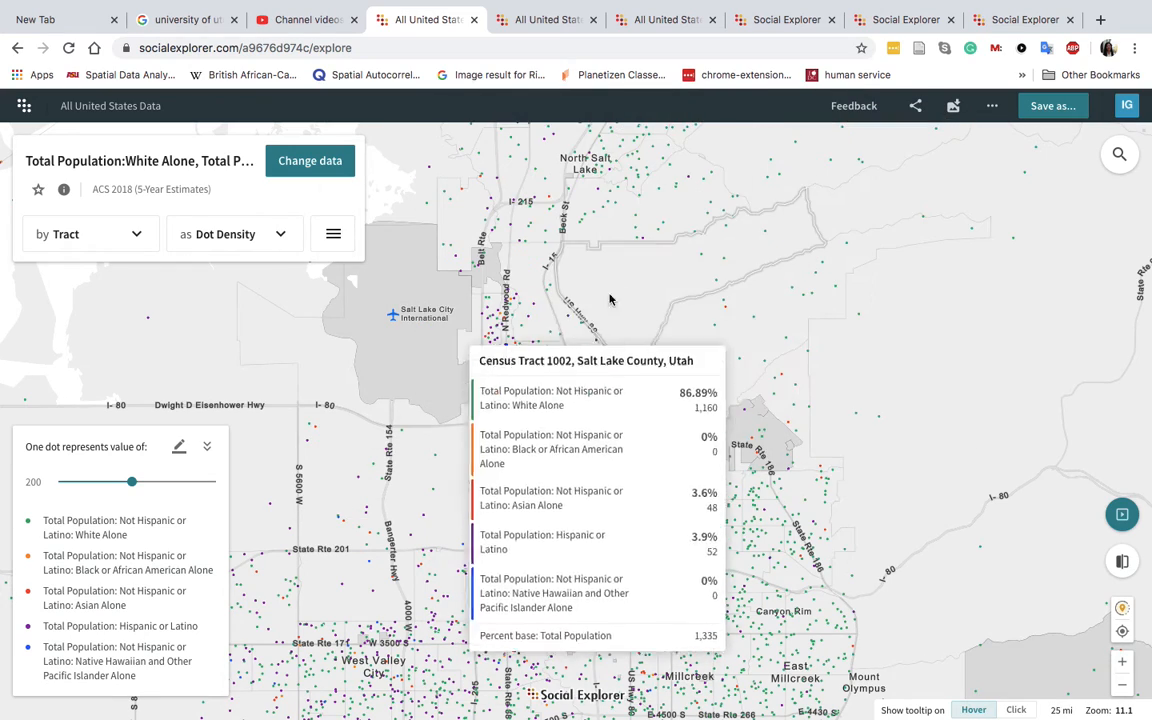
{"action": "left_click", "coordinate": [272, 235]}
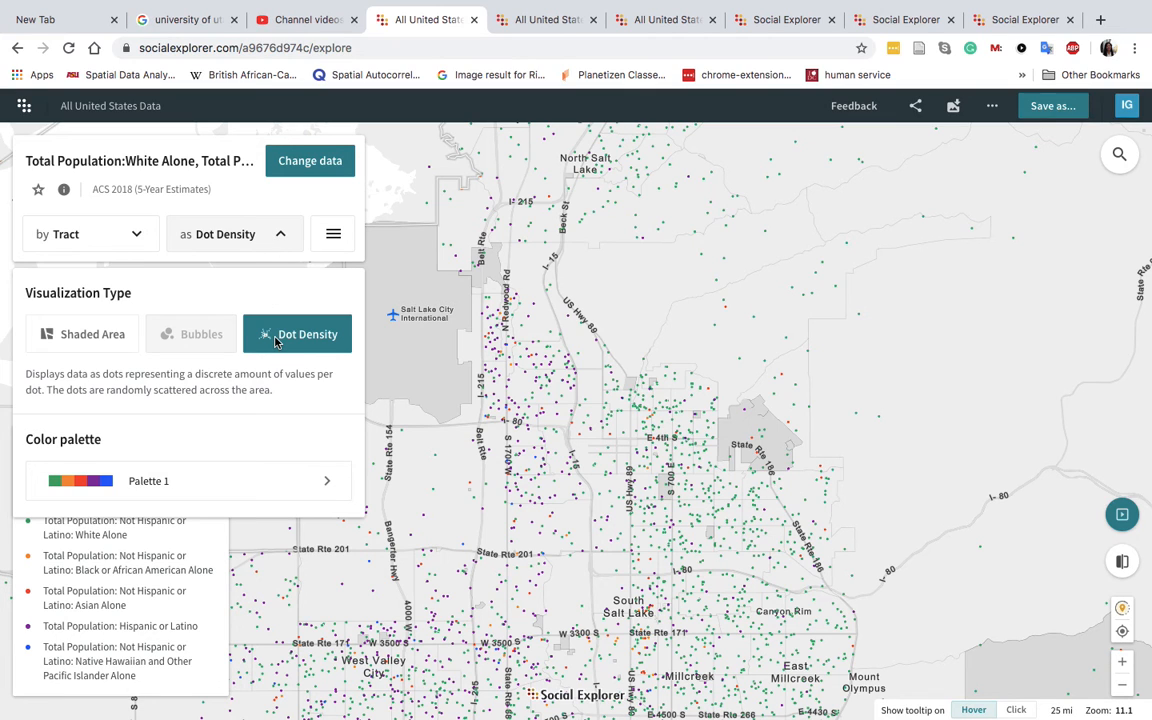
{"action": "left_click", "coordinate": [325, 482]}
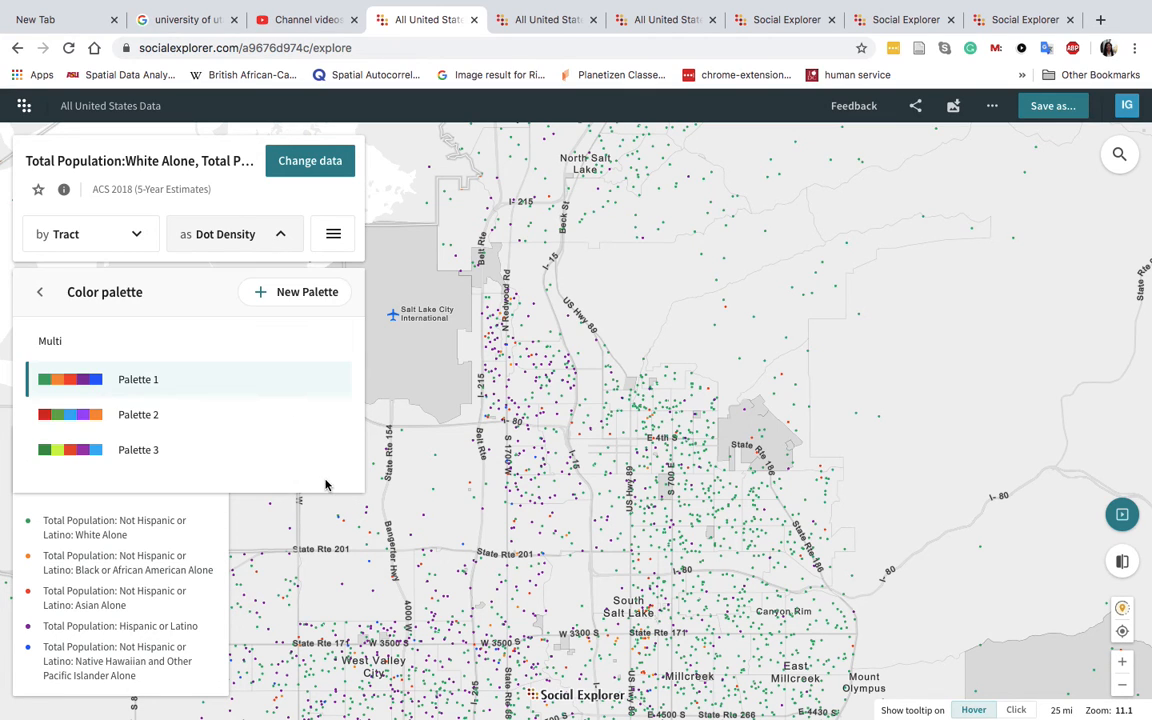
{"action": "left_click", "coordinate": [43, 293]}
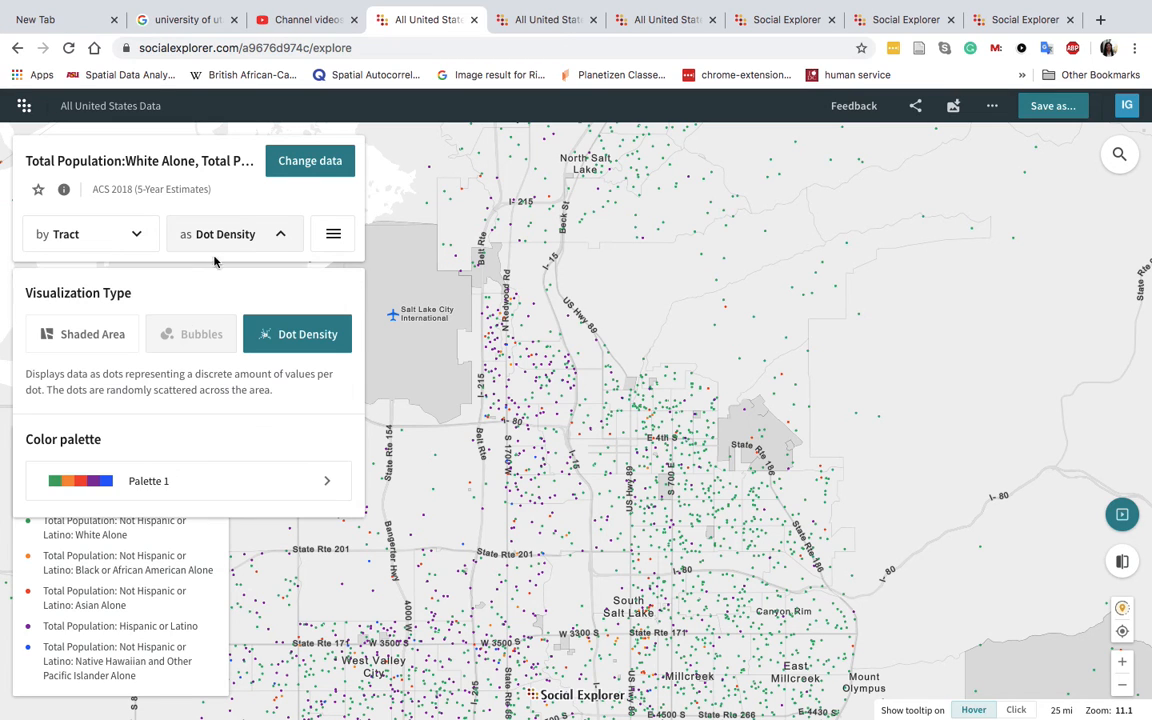
{"action": "left_click", "coordinate": [281, 248]}
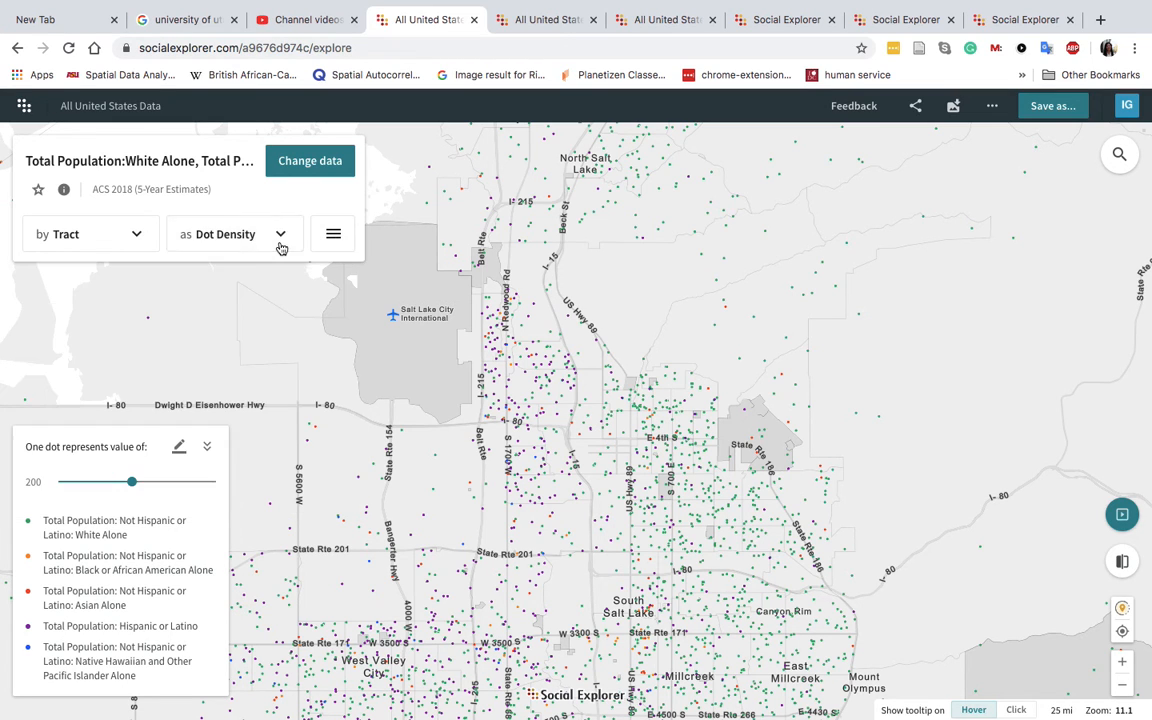
{"action": "left_click", "coordinate": [281, 248]}
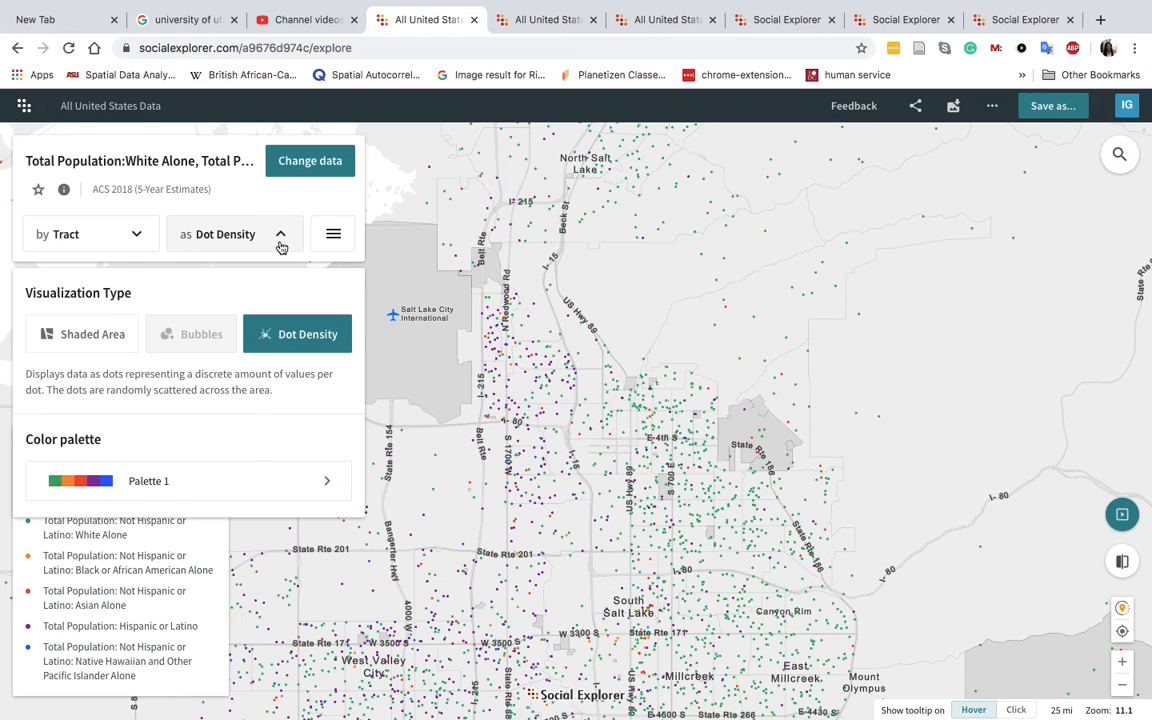
{"action": "left_click", "coordinate": [200, 535]}
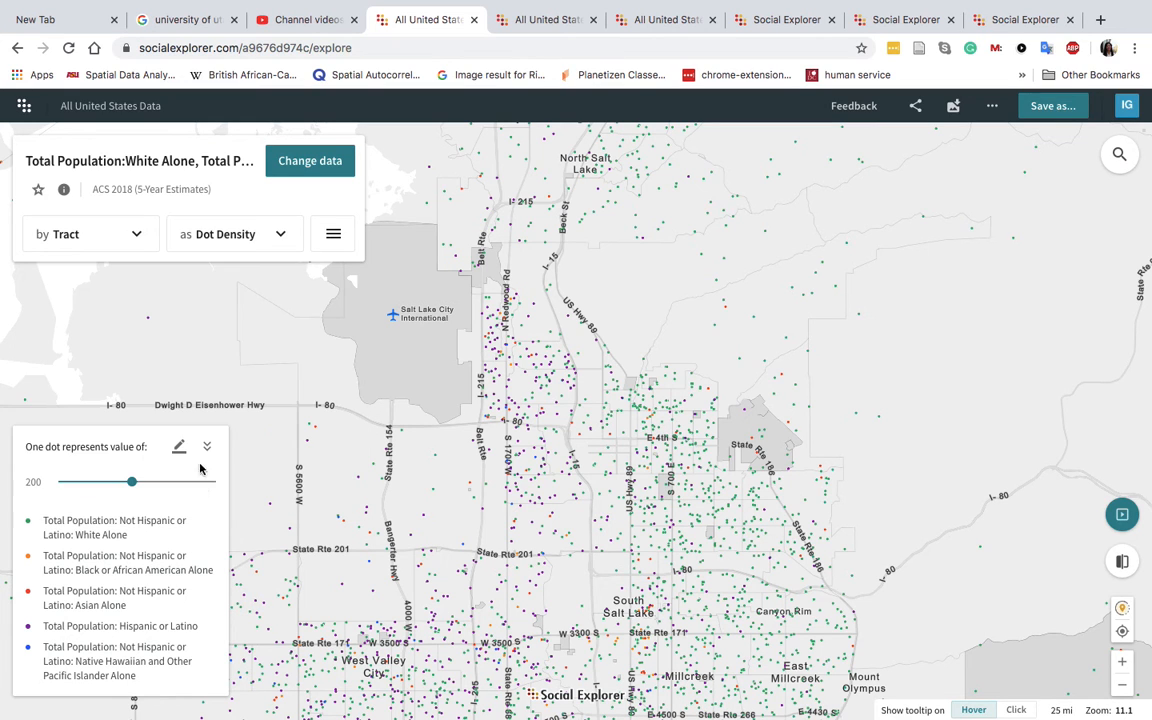
{"action": "left_click", "coordinate": [187, 402]}
{"action": "left_click", "coordinate": [320, 236]}
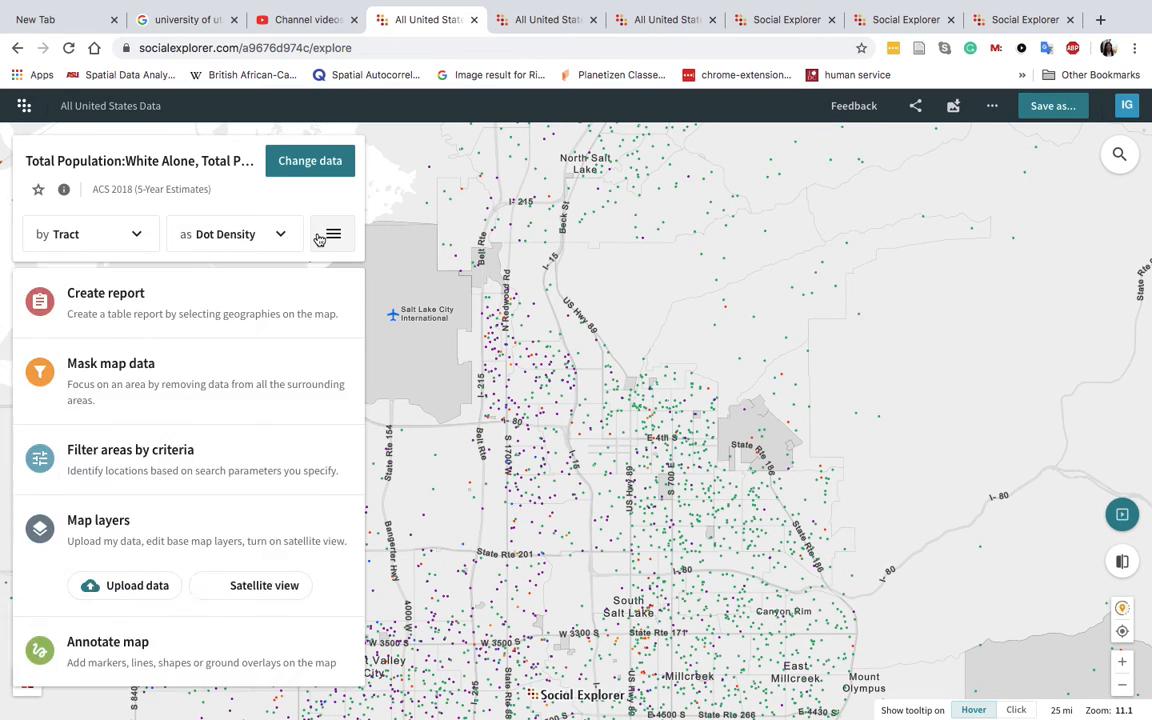
{"action": "left_click", "coordinate": [284, 239]}
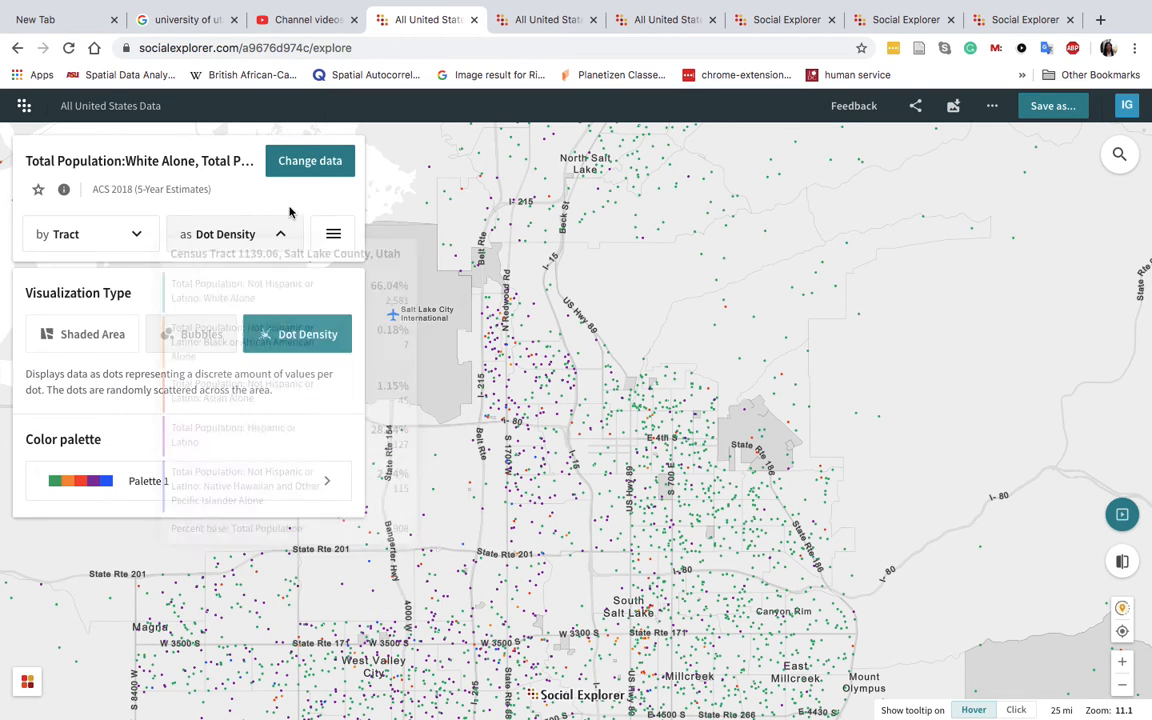
{"action": "left_click", "coordinate": [330, 236]}
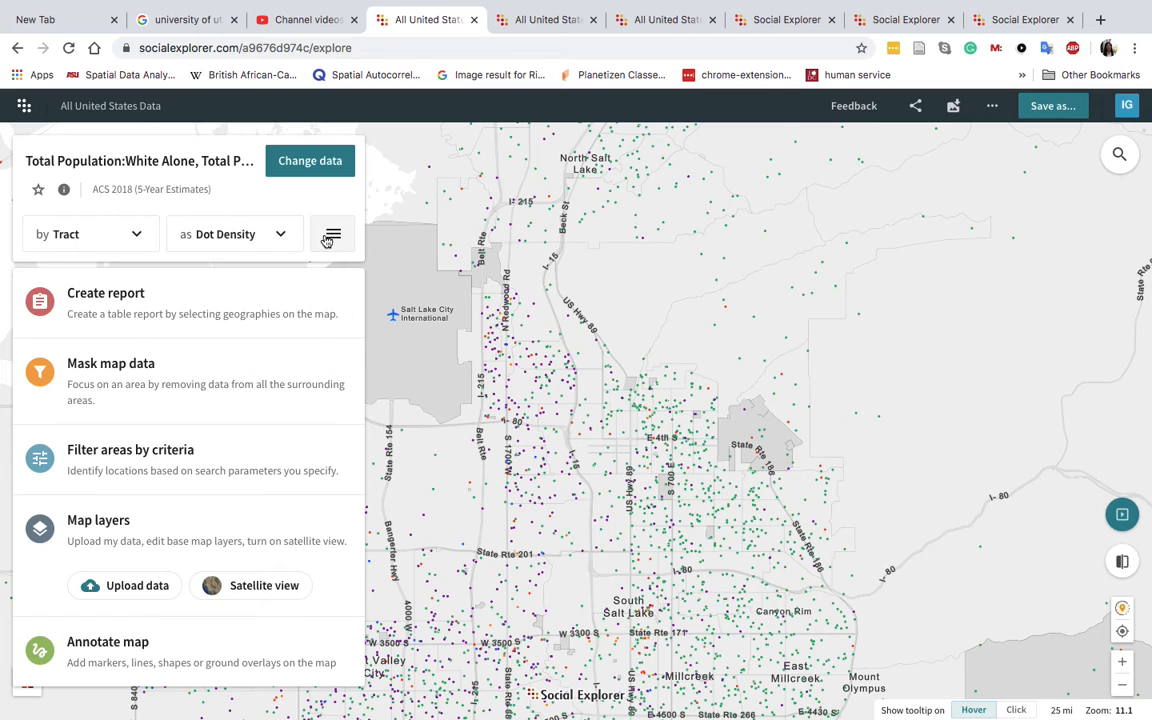
{"action": "left_click", "coordinate": [280, 238]}
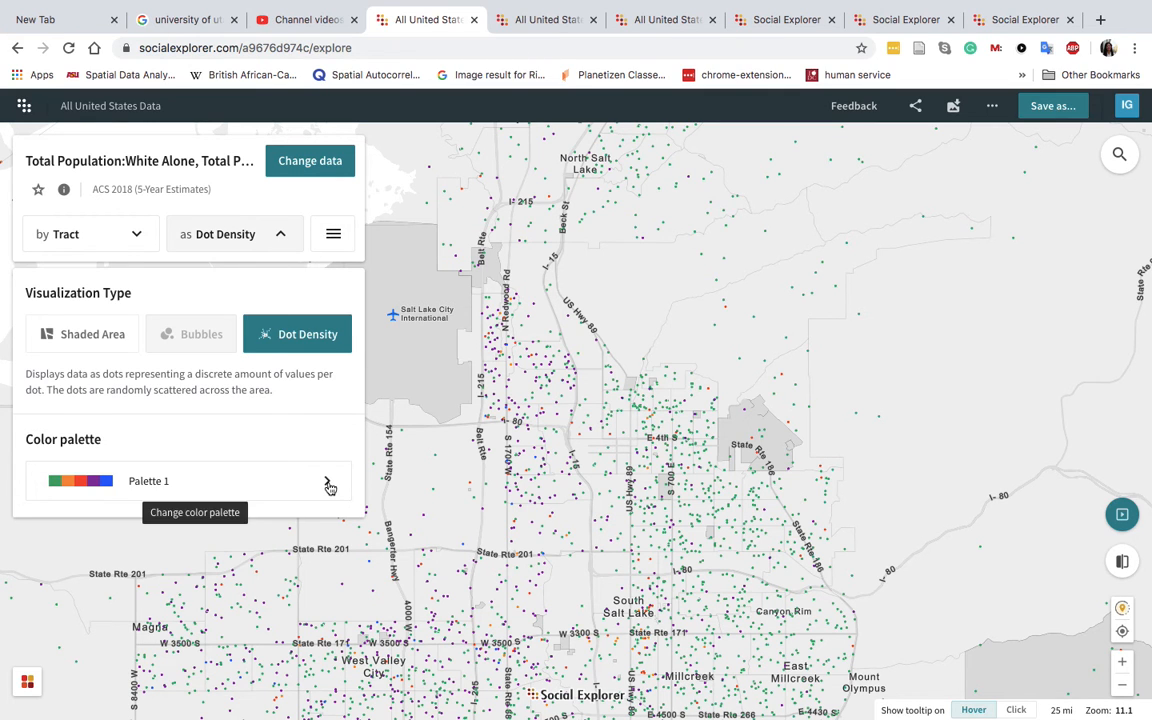
{"action": "left_click", "coordinate": [276, 244]}
{"action": "left_click", "coordinate": [277, 241]}
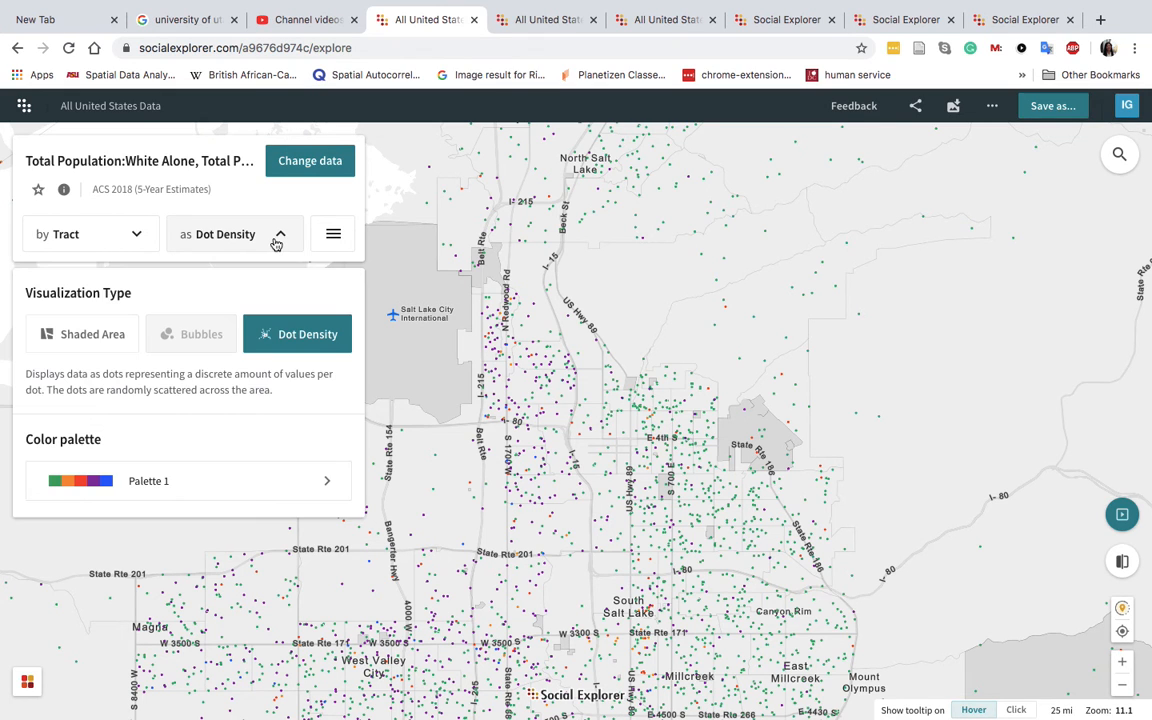
{"action": "left_click", "coordinate": [335, 240]}
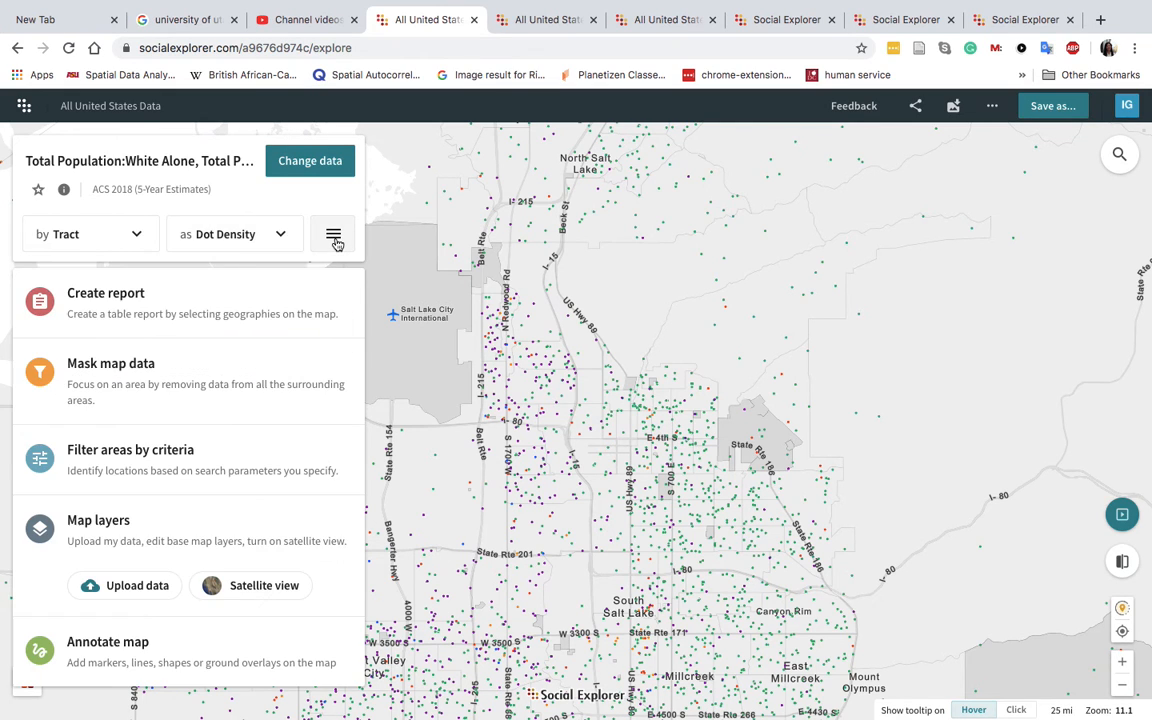
{"action": "left_click", "coordinate": [285, 237]}
Step: Examine the racial breakdown of Salt Lake City's west-side census tracts and compare their dot pattern with the east side
{"action": "mouse_move", "coordinate": [519, 377]}
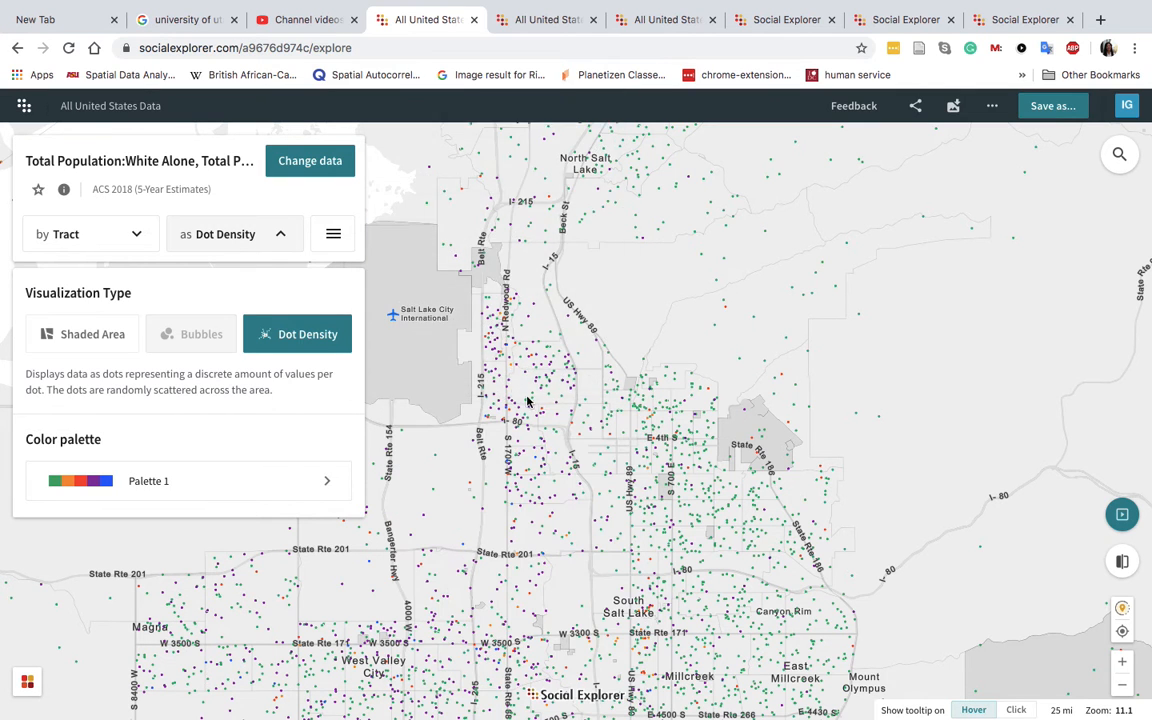
{"action": "mouse_move", "coordinate": [573, 420]}
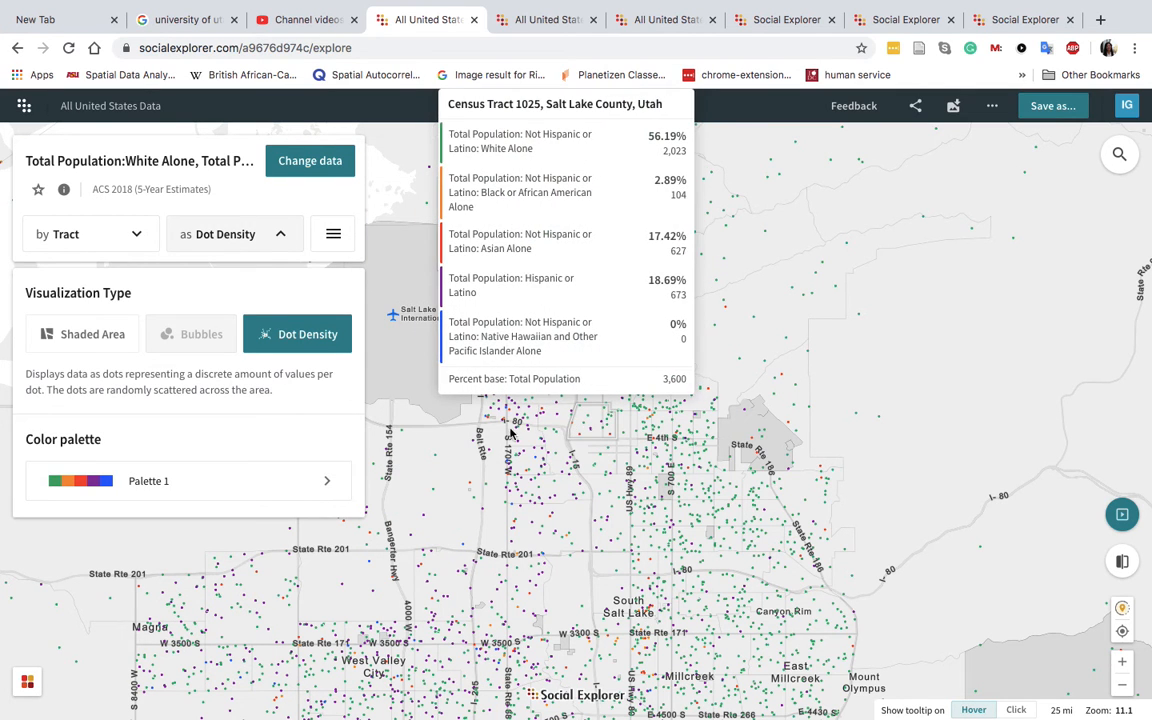
{"action": "scroll", "coordinate": [463, 415], "scroll_direction": "up", "scroll_amount": 1}
{"action": "scroll", "coordinate": [463, 415], "scroll_direction": "up", "scroll_amount": 3}
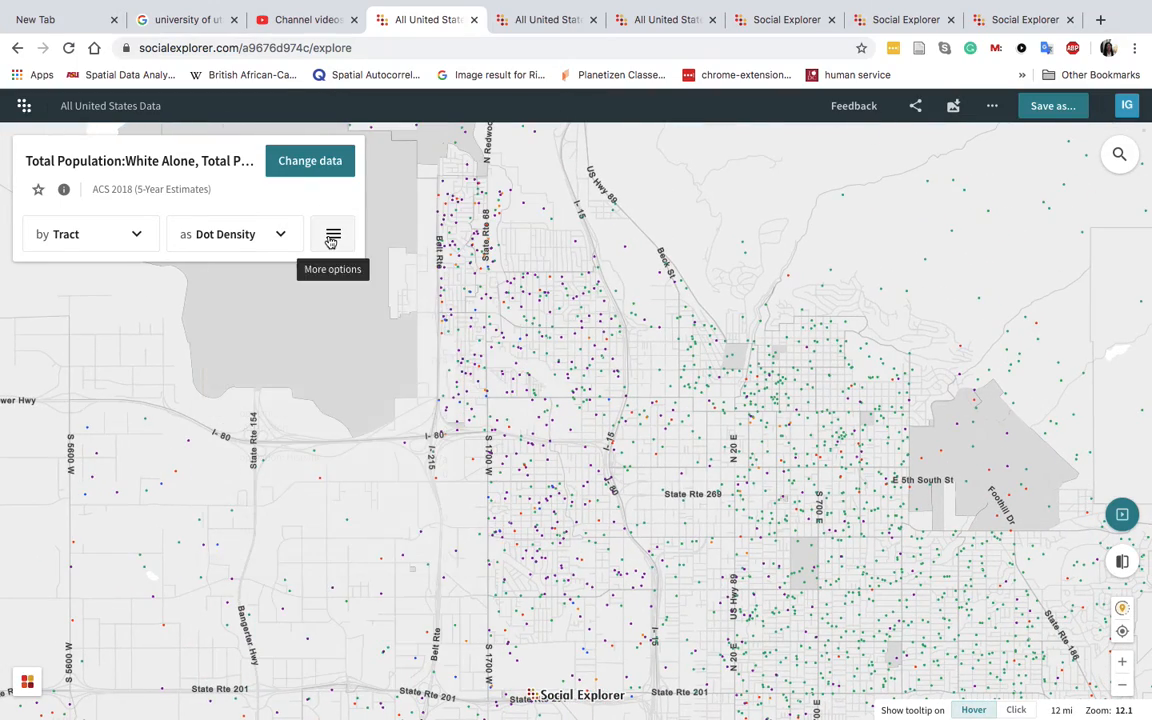
{"action": "mouse_move", "coordinate": [608, 437]}
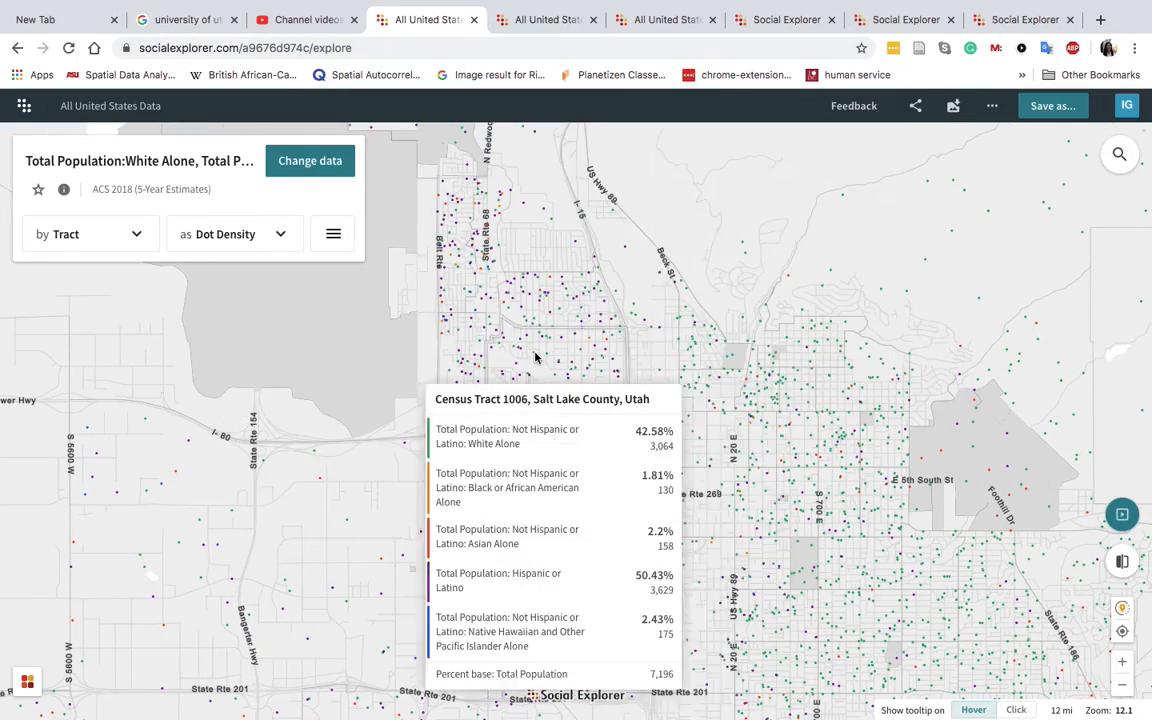
{"action": "left_click_drag", "start_coordinate": [518, 352], "coordinate": [378, 393]}
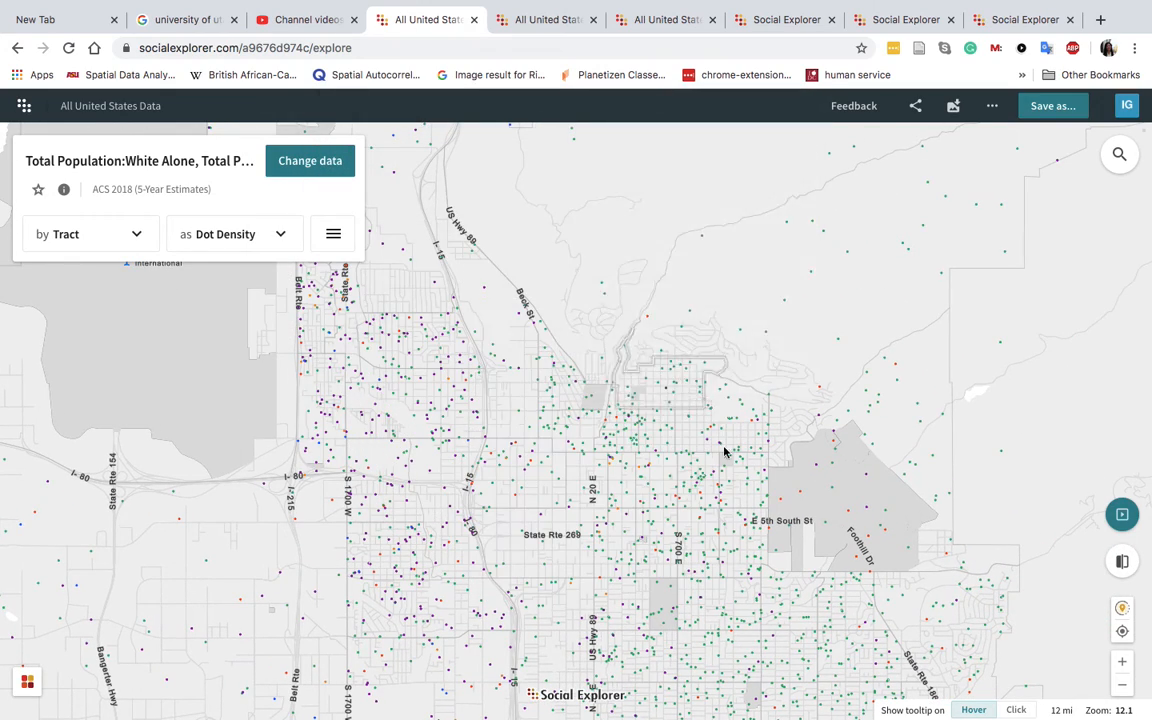
{"action": "left_click_drag", "start_coordinate": [782, 543], "coordinate": [880, 566]}
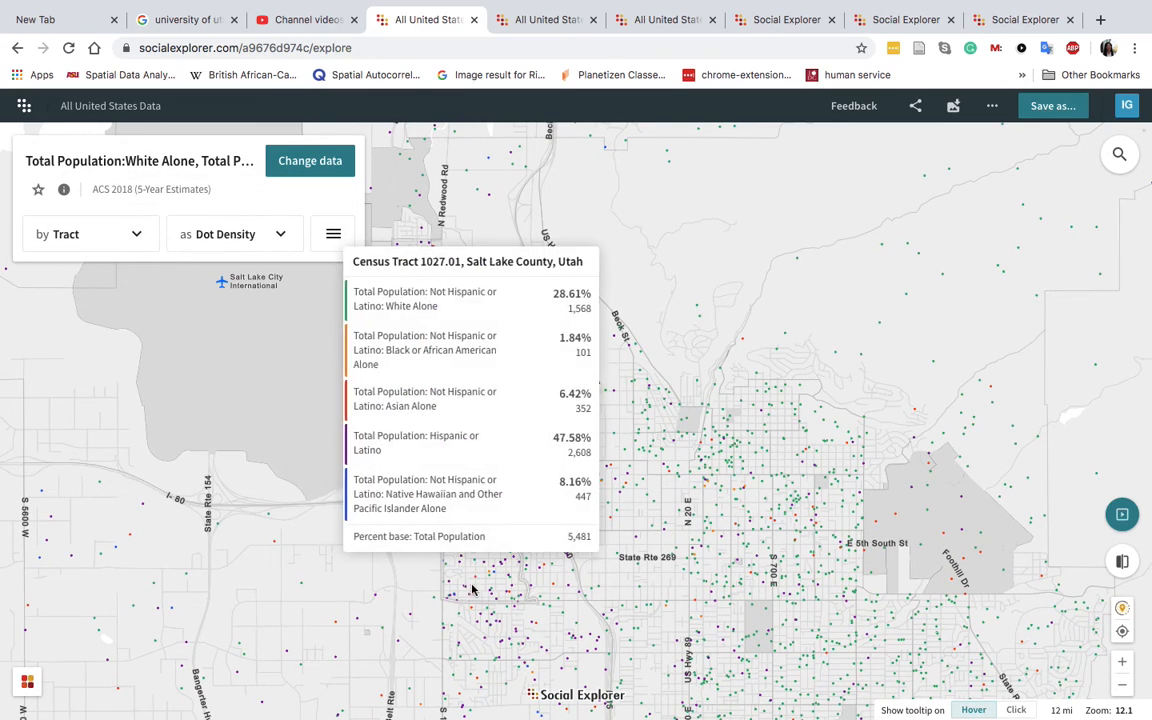
{"action": "left_click_drag", "start_coordinate": [470, 586], "coordinate": [494, 563]}
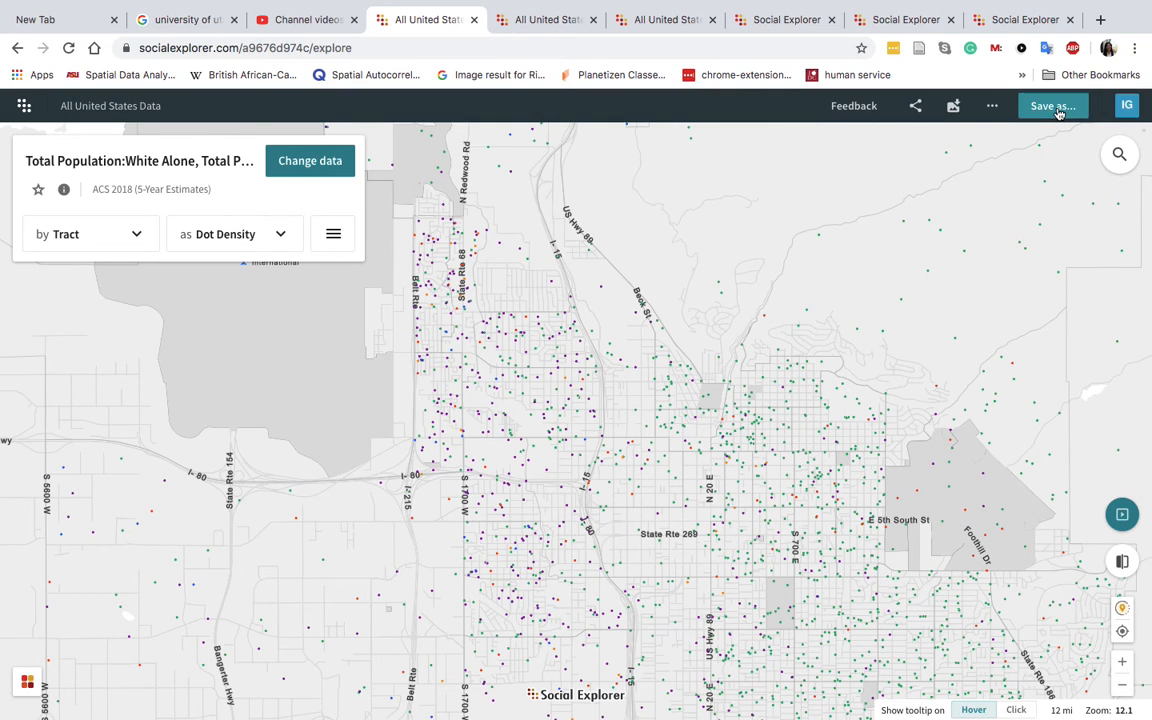
{"action": "left_click", "coordinate": [991, 107]}
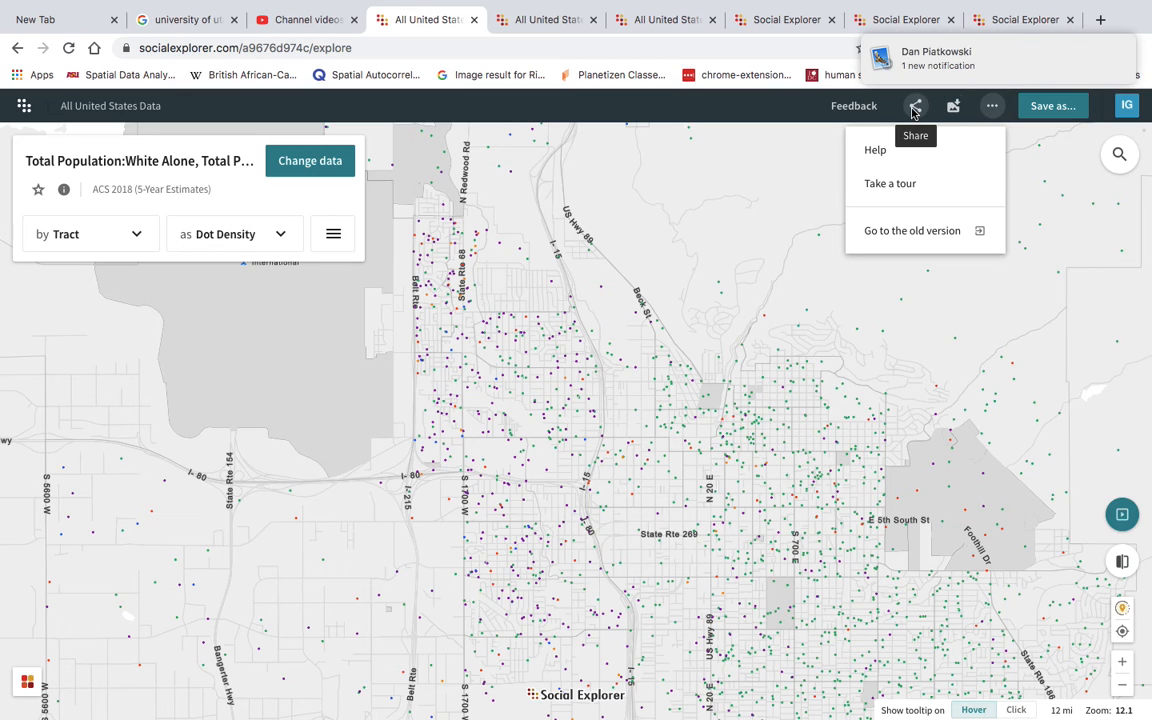
{"action": "left_click", "coordinate": [1052, 106]}
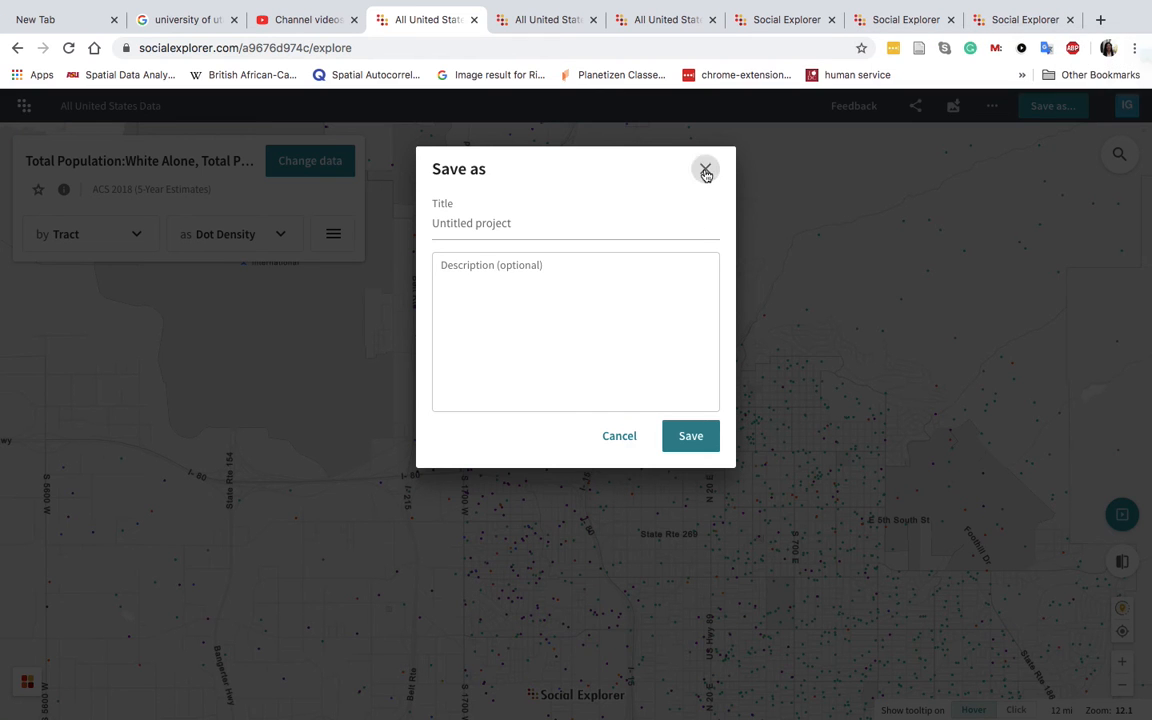
{"action": "left_click", "coordinate": [705, 169]}
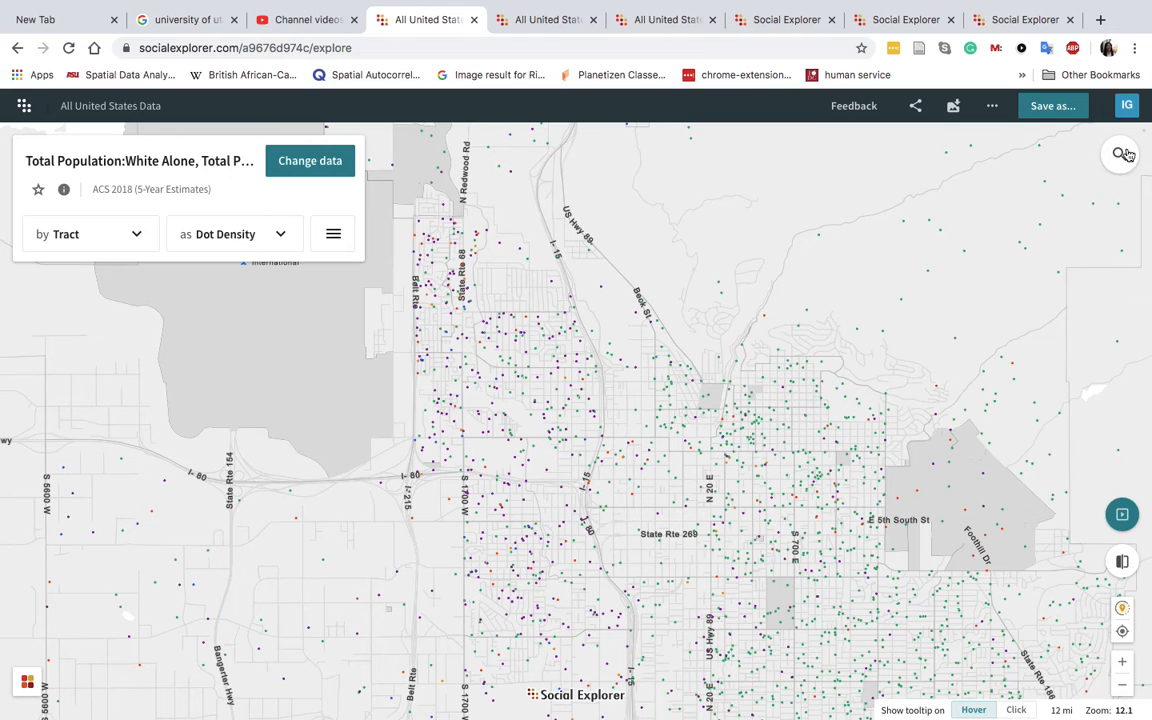
Step: Start a story from the race dot density map
{"action": "left_click", "coordinate": [1124, 108]}
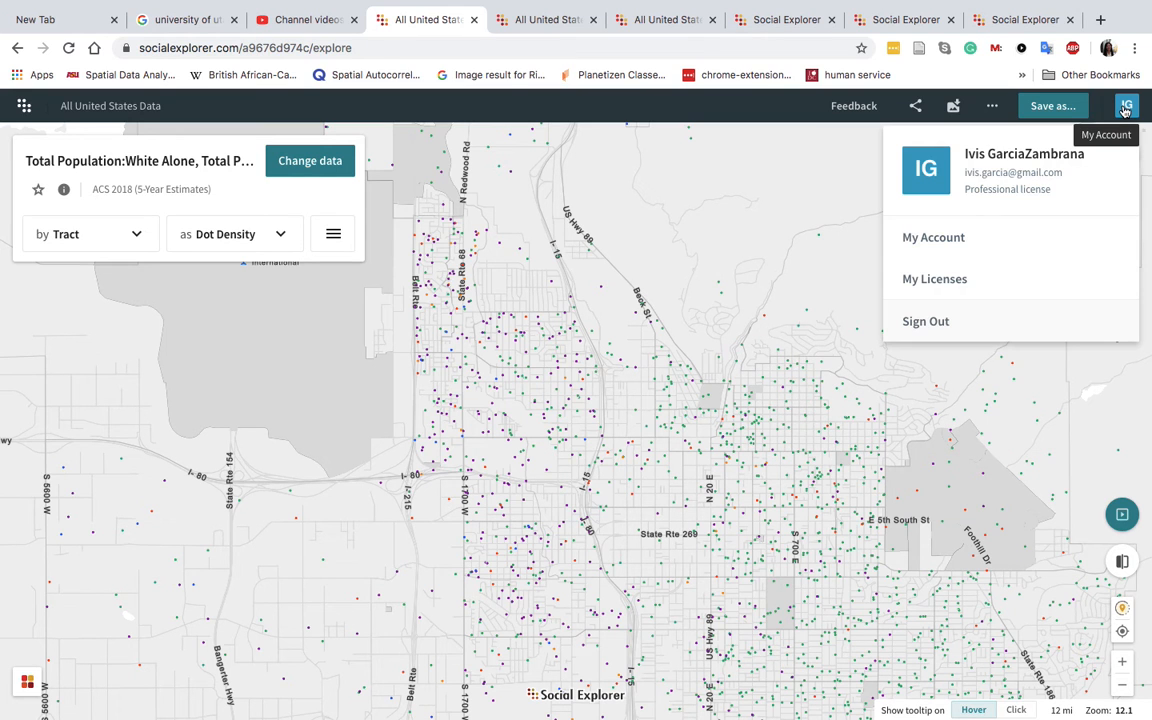
{"action": "left_click", "coordinate": [743, 185]}
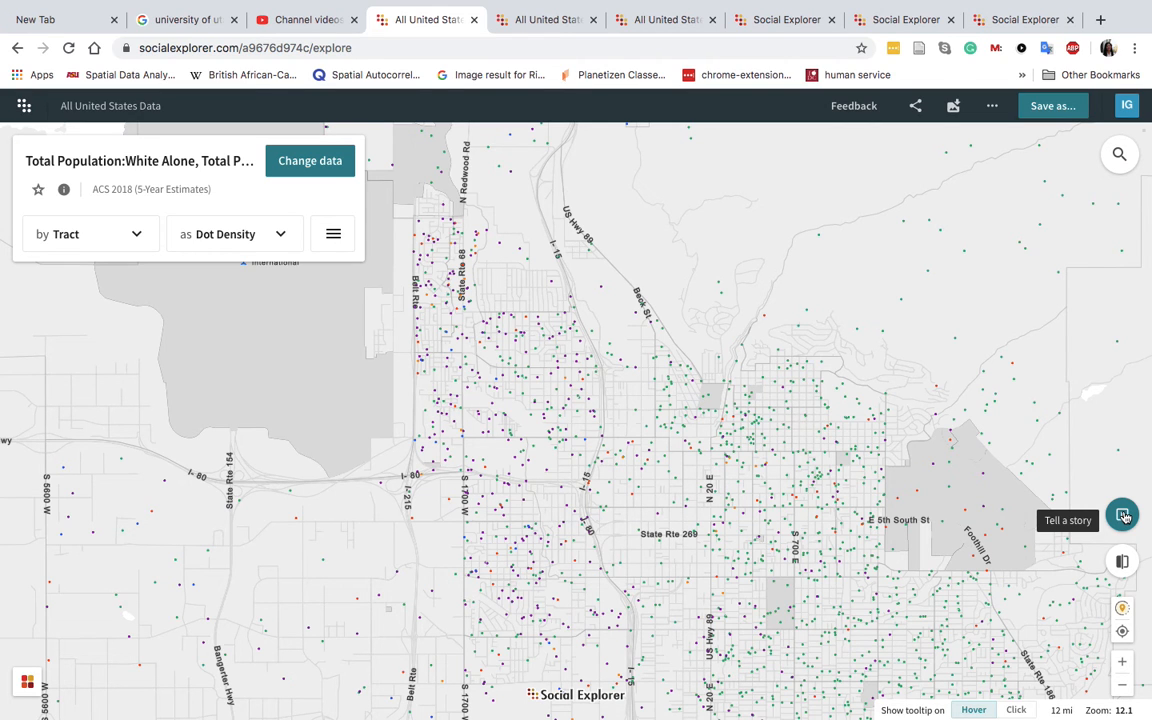
{"action": "left_click", "coordinate": [1123, 515]}
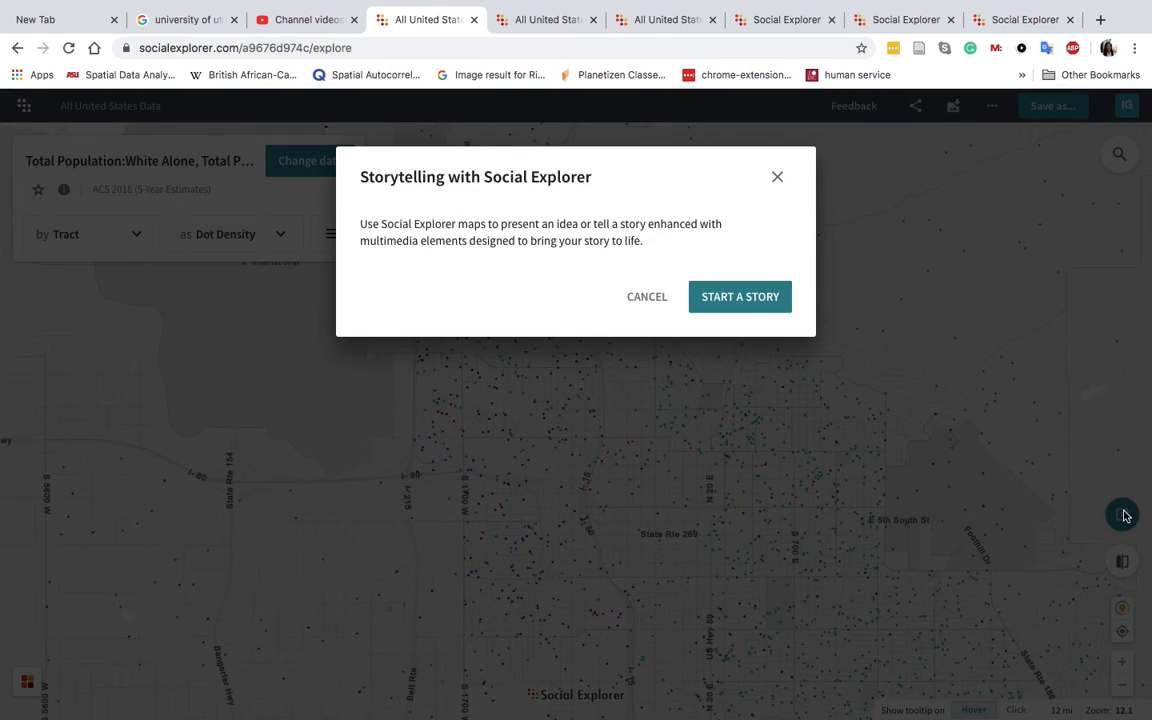
{"action": "left_click", "coordinate": [768, 298]}
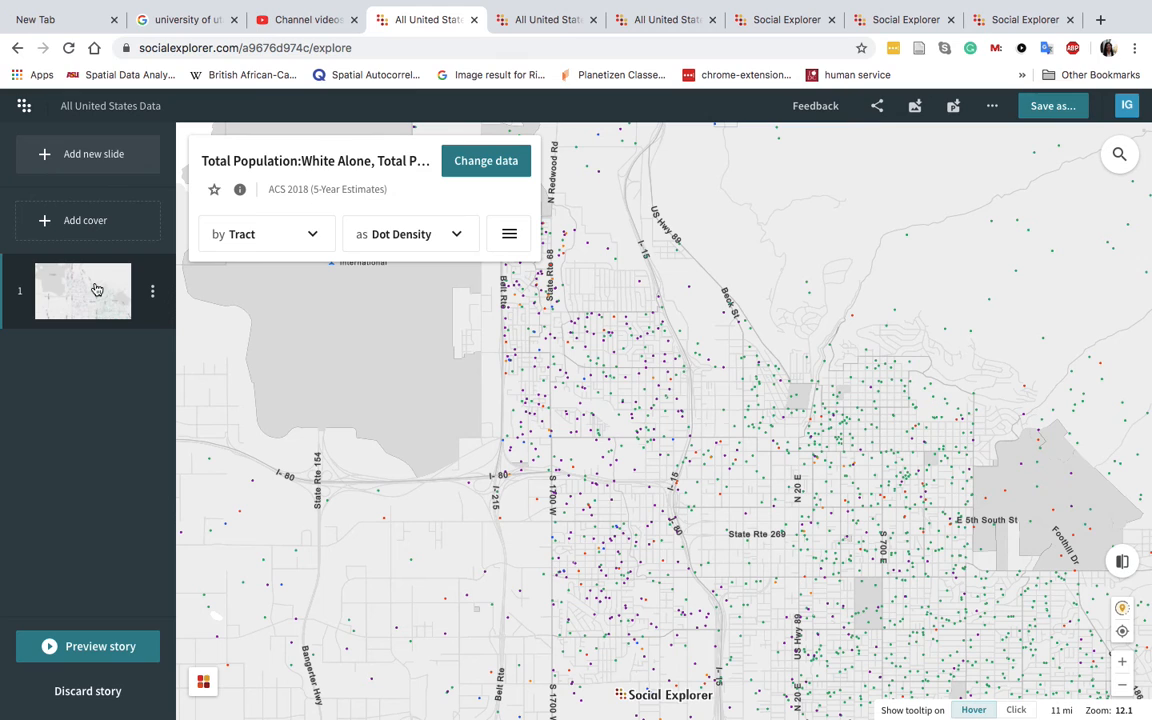
Step: Add a second single-map slide to the story and browse its data categories for 2010 without changing the mapped data
{"action": "left_click", "coordinate": [83, 168]}
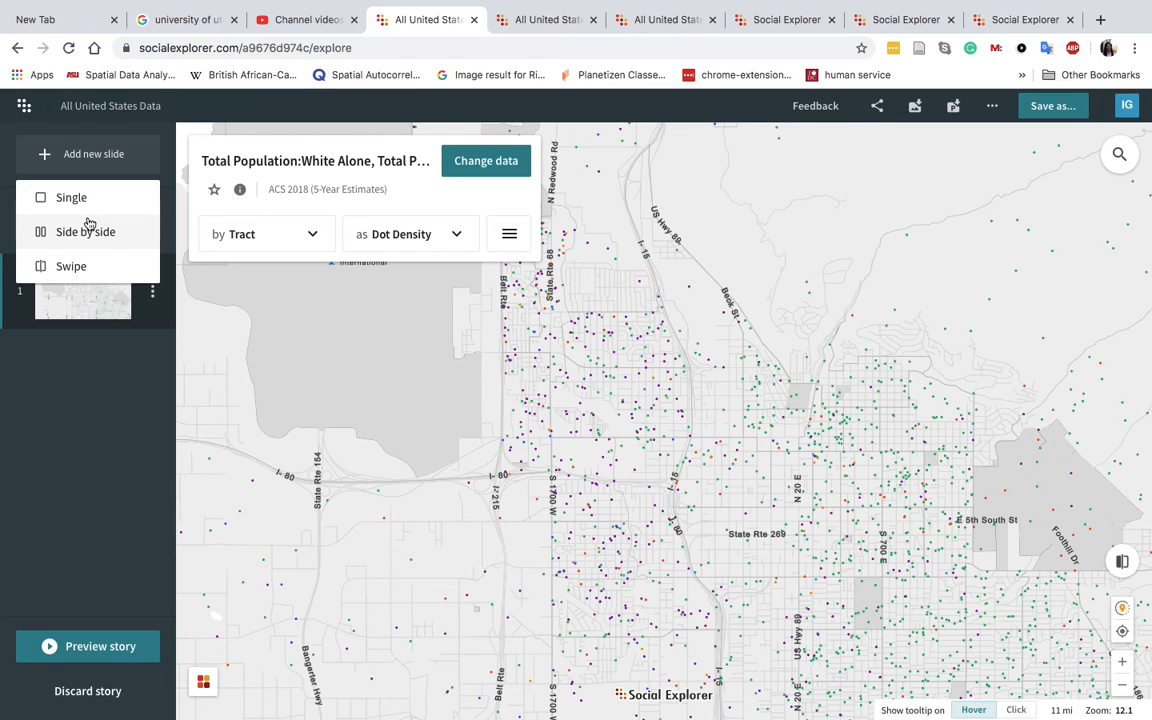
{"action": "left_click", "coordinate": [81, 433]}
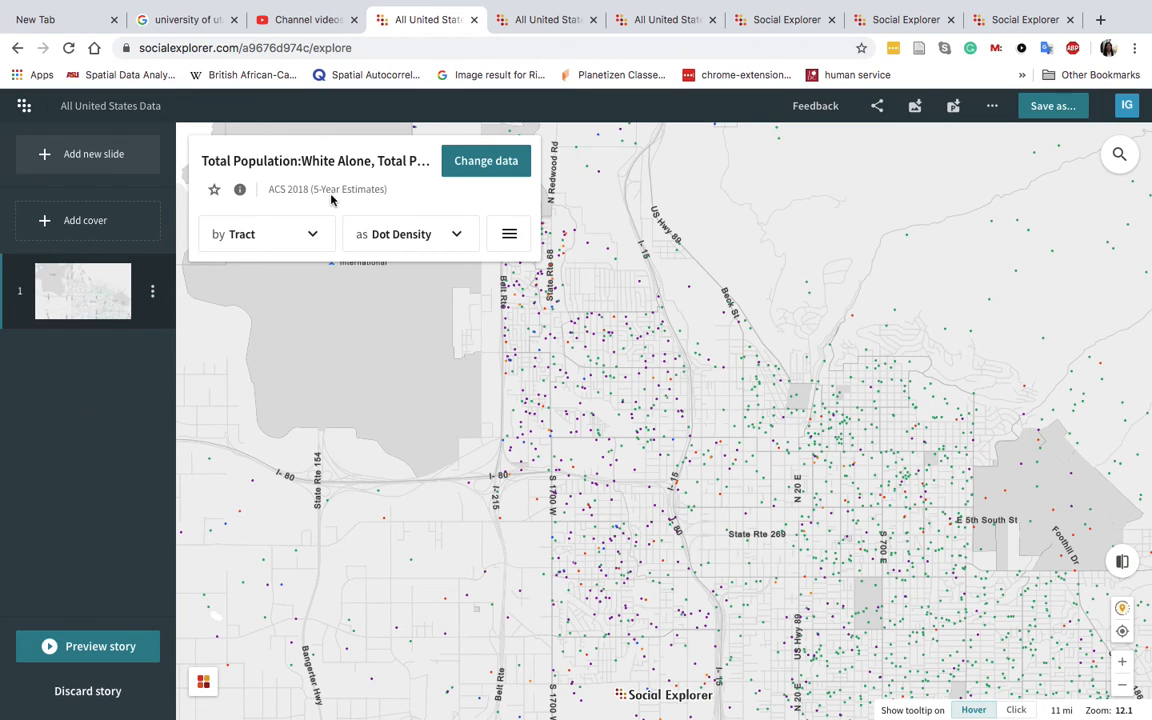
{"action": "left_click", "coordinate": [70, 158]}
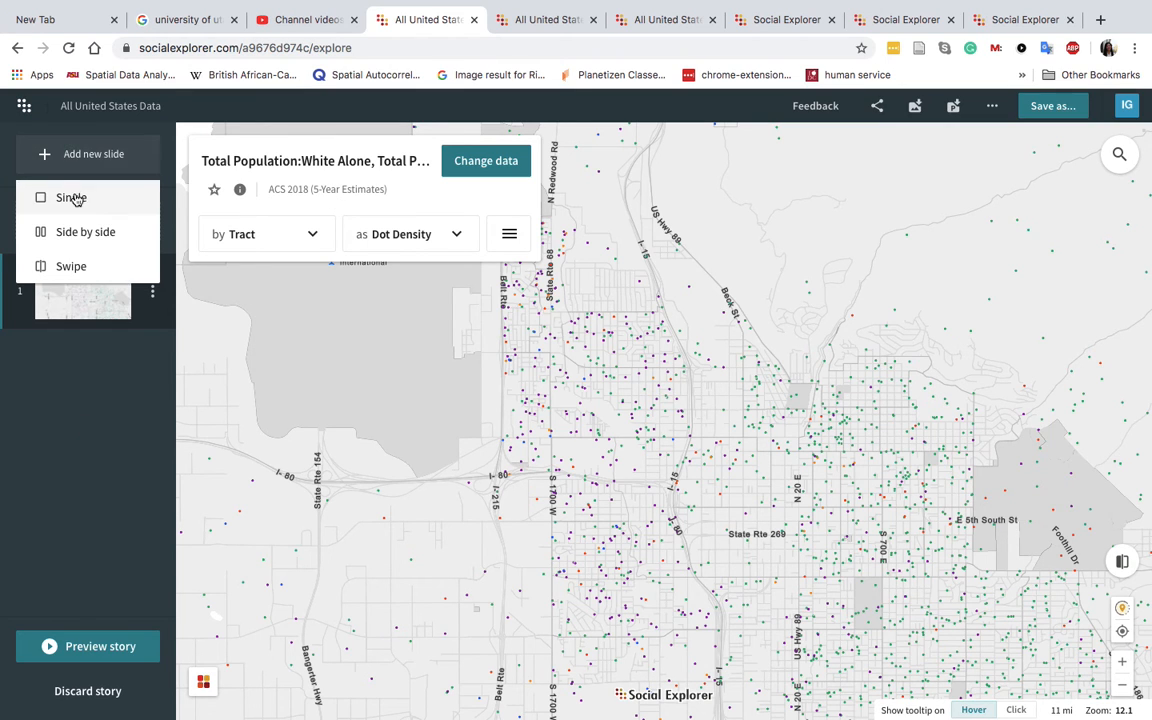
{"action": "left_click", "coordinate": [72, 198]}
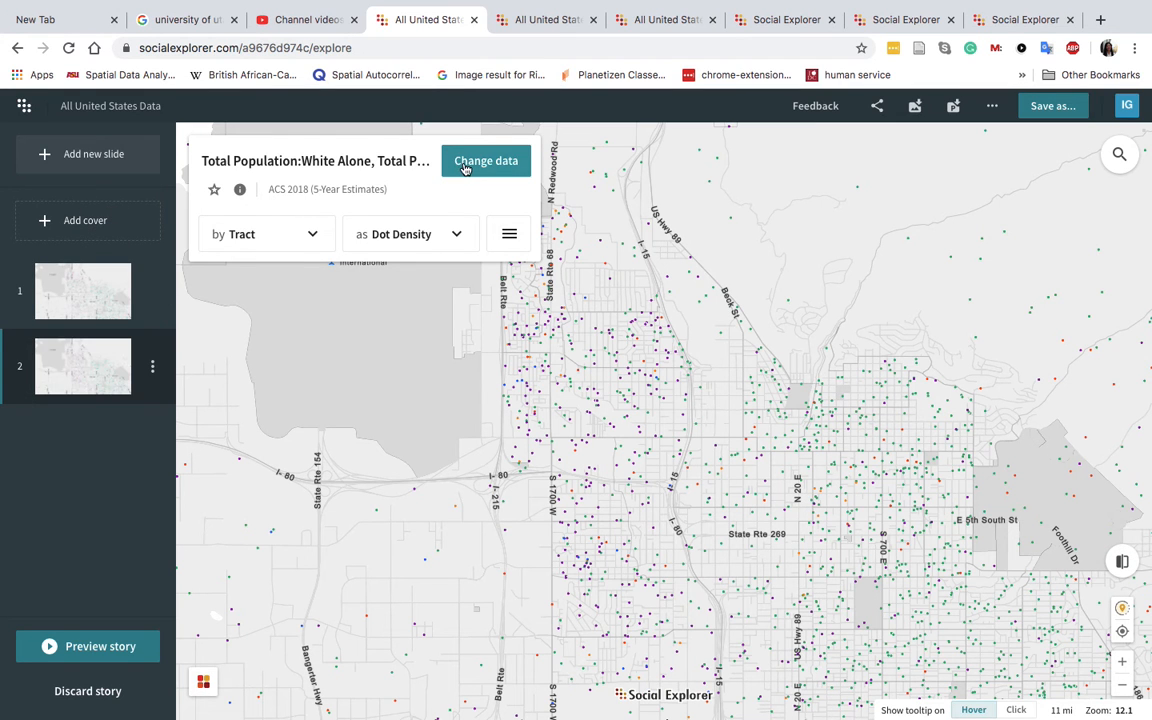
{"action": "left_click", "coordinate": [466, 163]}
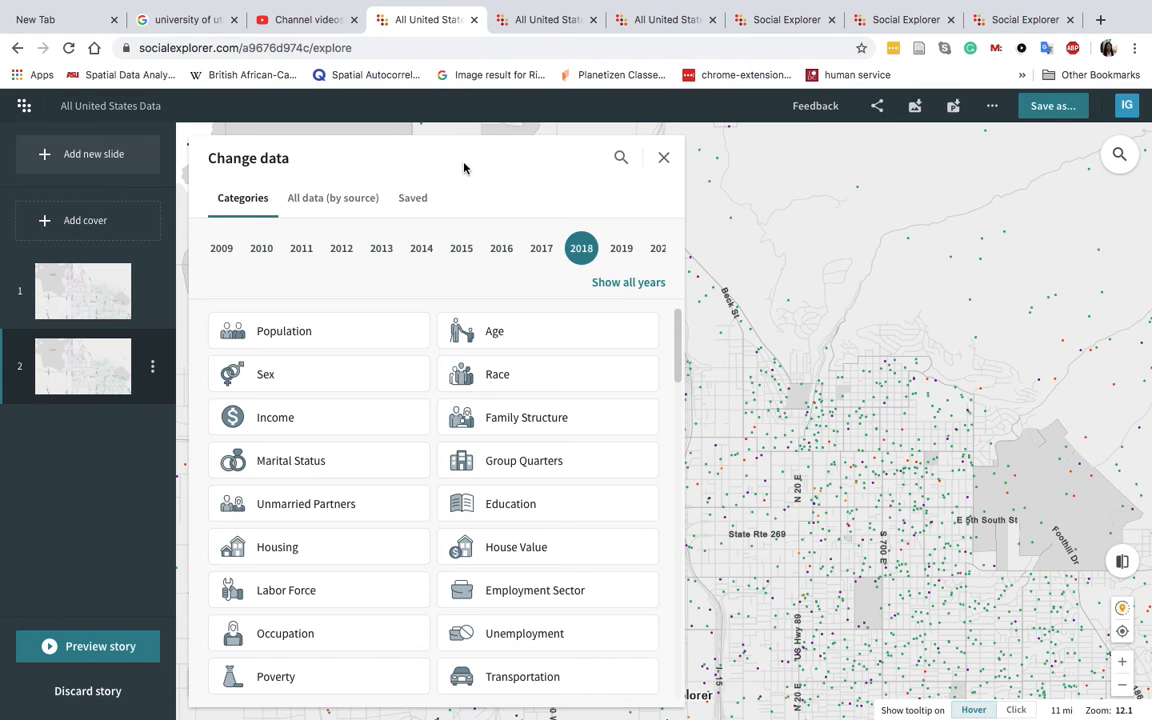
{"action": "left_click", "coordinate": [262, 252]}
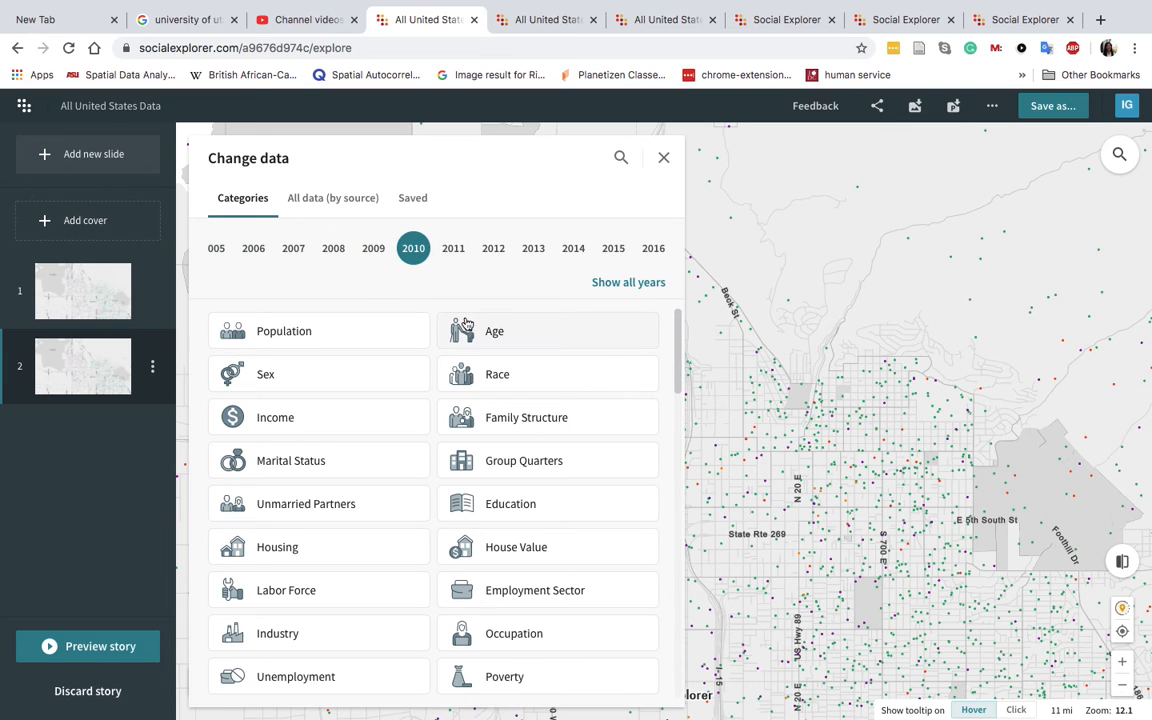
{"action": "left_click_drag", "start_coordinate": [677, 345], "coordinate": [677, 374]}
{"action": "left_click", "coordinate": [717, 230]}
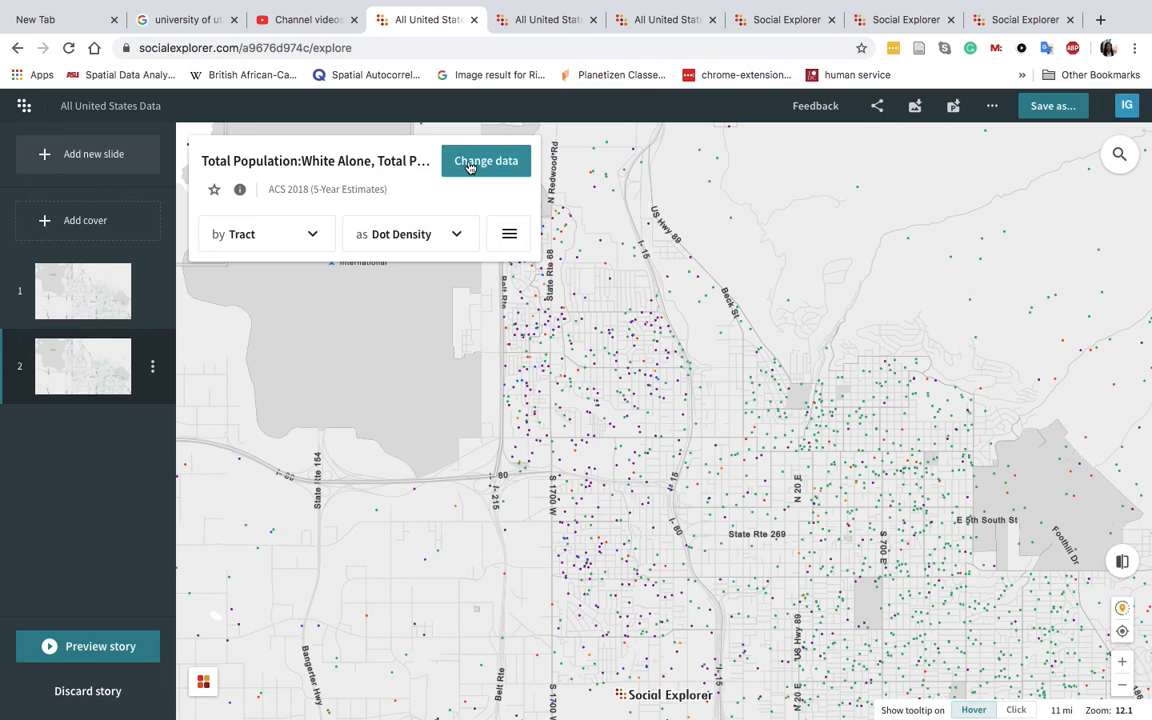
{"action": "left_click", "coordinate": [507, 234]}
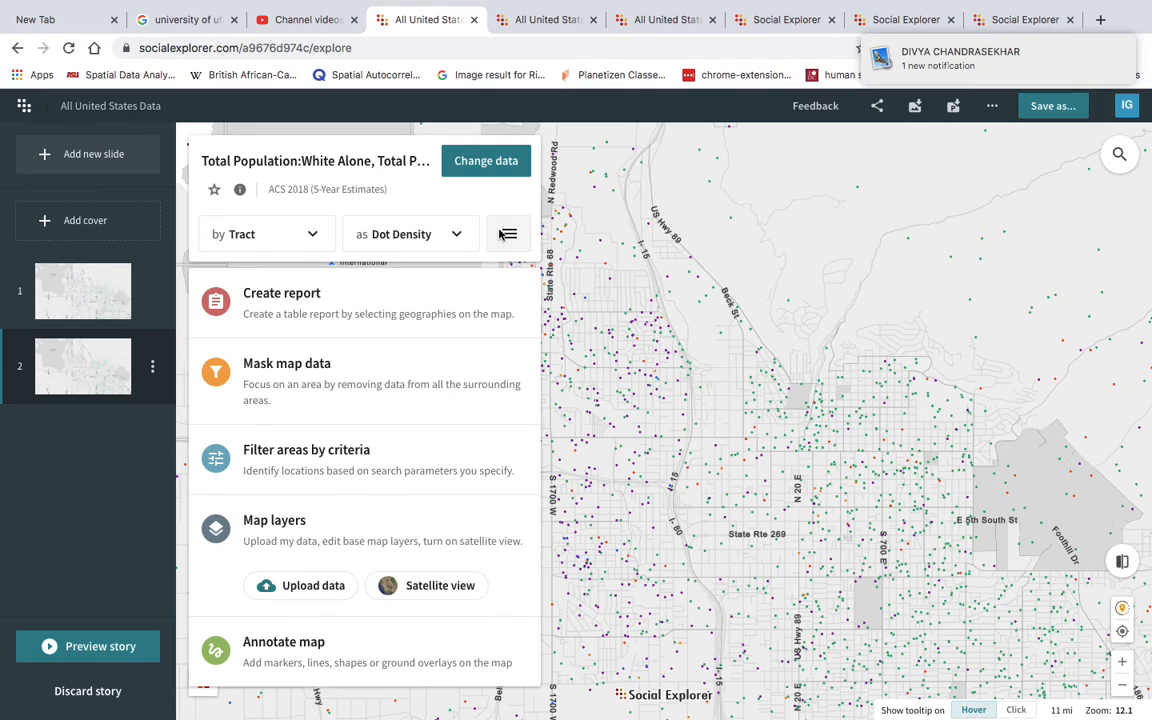
Step: Add a third single-map slide and select the year 2000 in its data choices, then close them without picking a category
{"action": "left_click", "coordinate": [86, 157]}
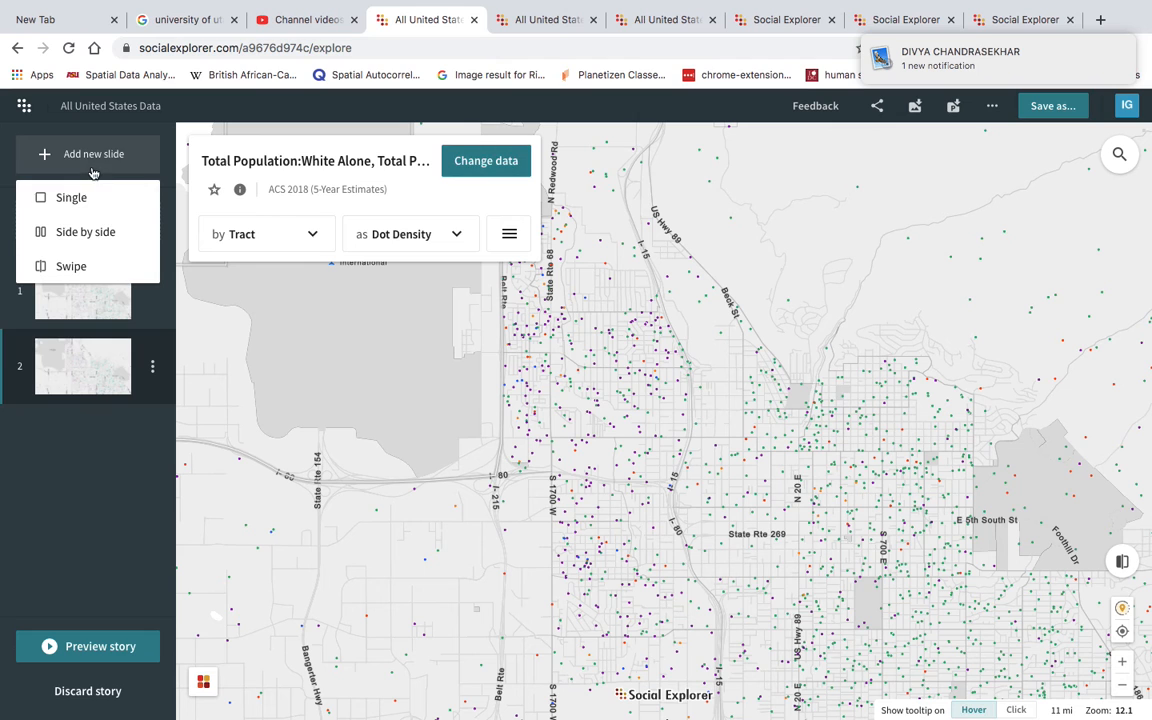
{"action": "left_click", "coordinate": [88, 203]}
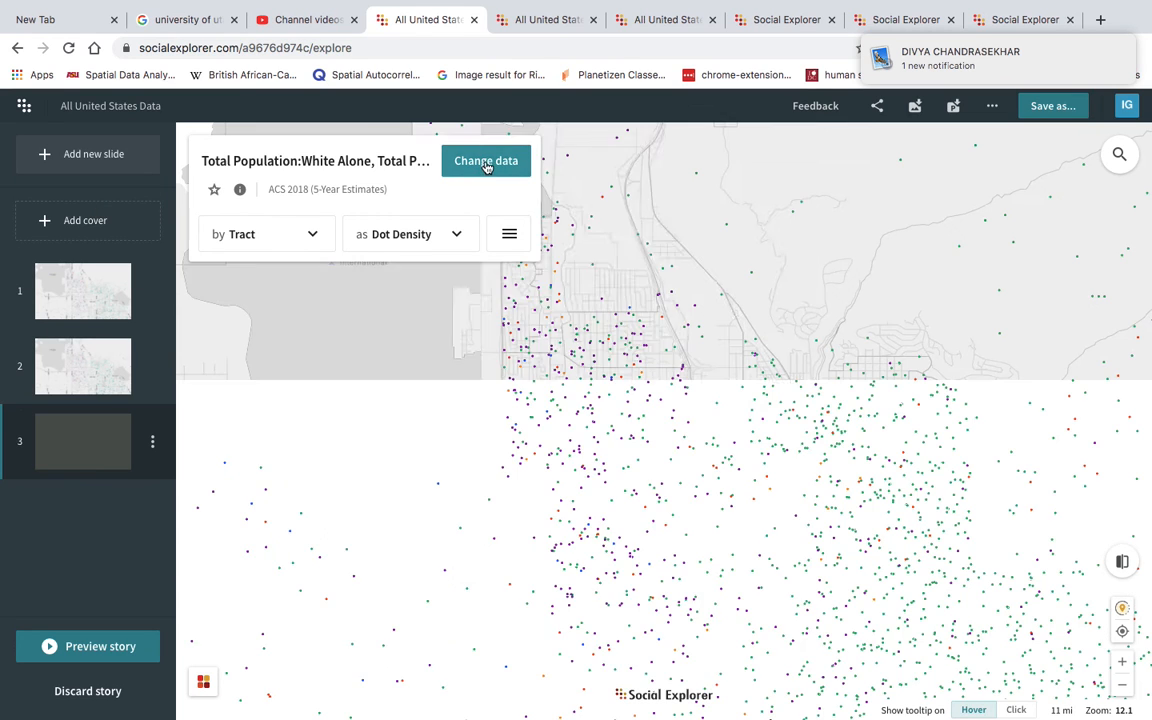
{"action": "left_click", "coordinate": [487, 161]}
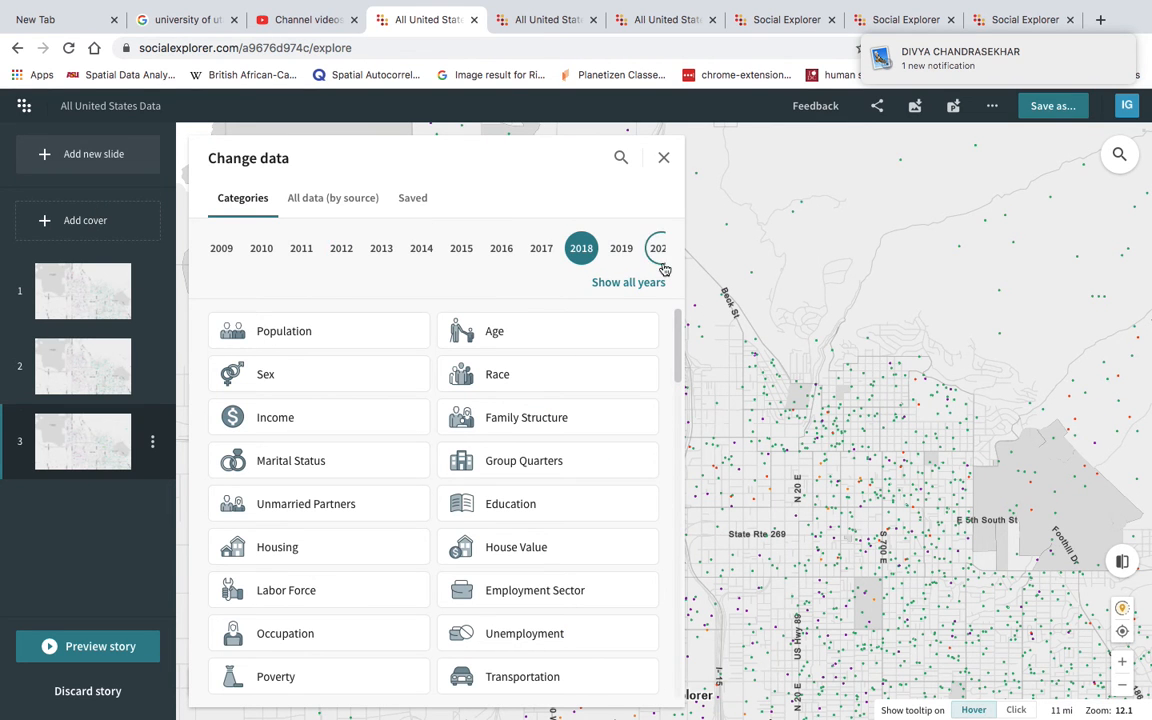
{"action": "left_click", "coordinate": [626, 283]}
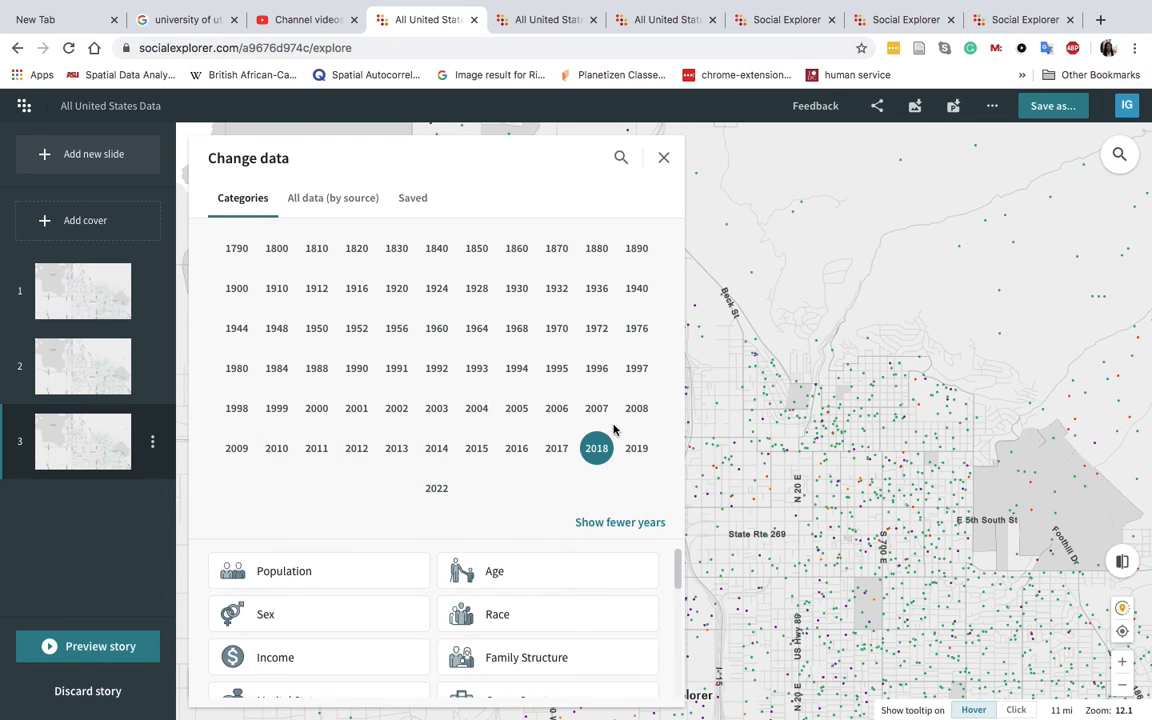
{"action": "left_click", "coordinate": [317, 410]}
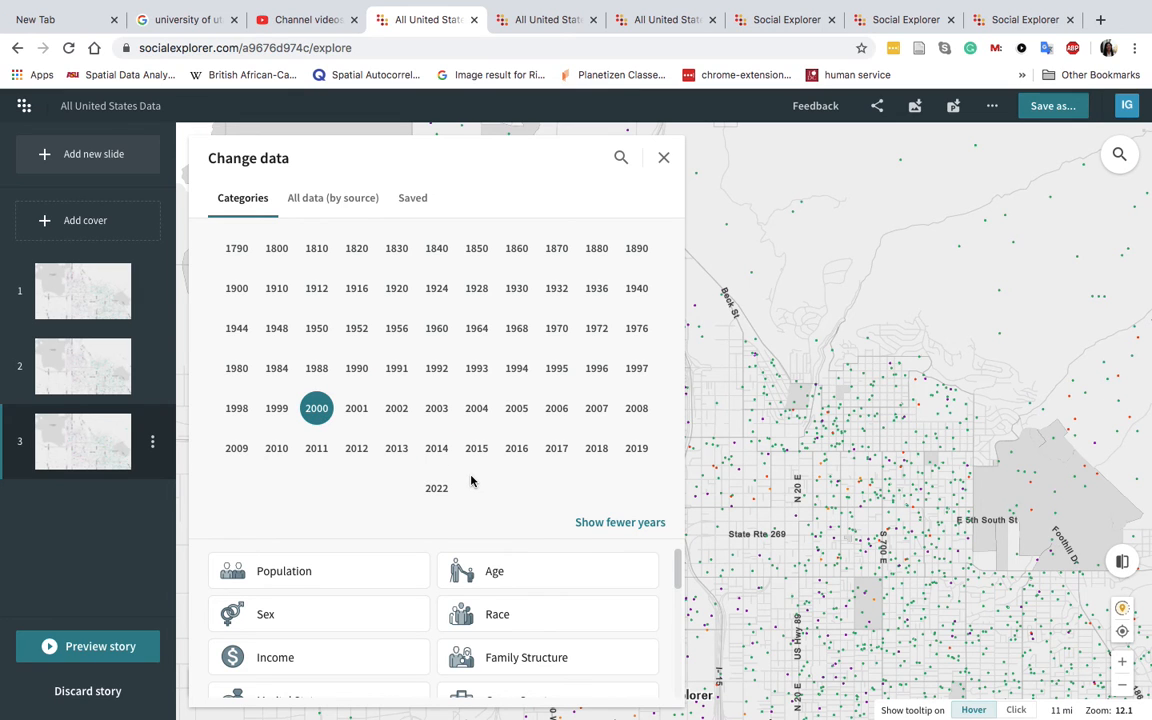
{"action": "left_click", "coordinate": [665, 160]}
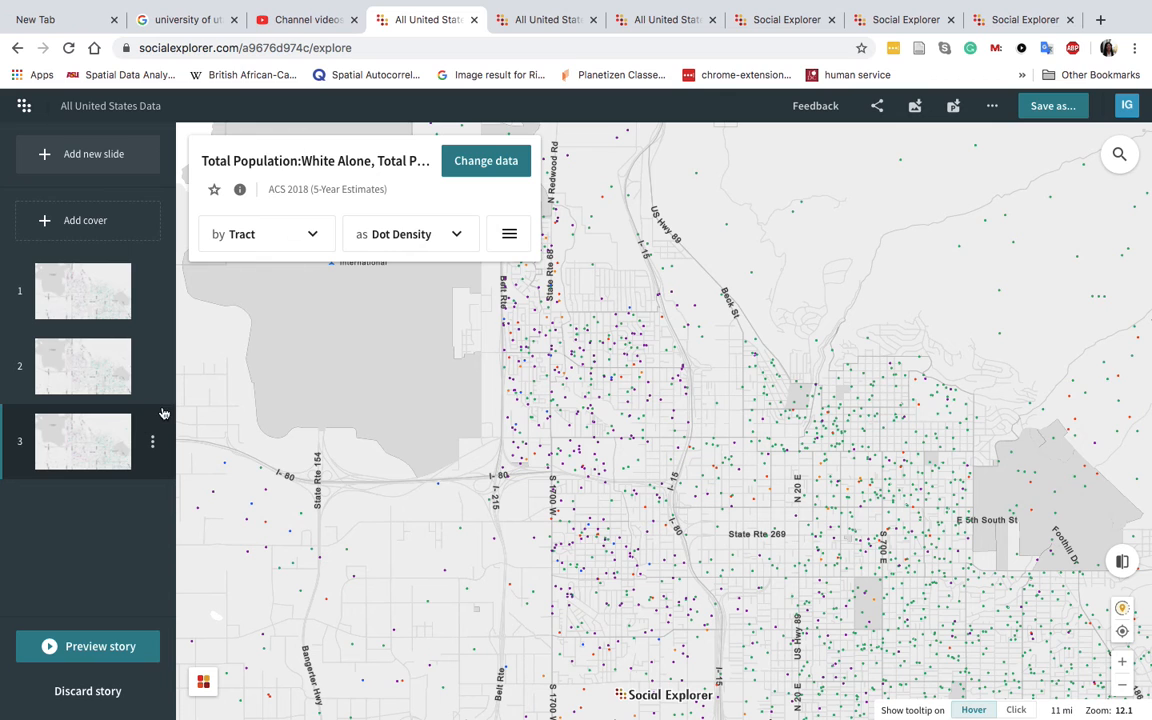
Step: Add a fourth single-map slide and select the year 1990 in its data choices, then close them without picking a category
{"action": "left_click", "coordinate": [82, 157]}
{"action": "left_click", "coordinate": [76, 197]}
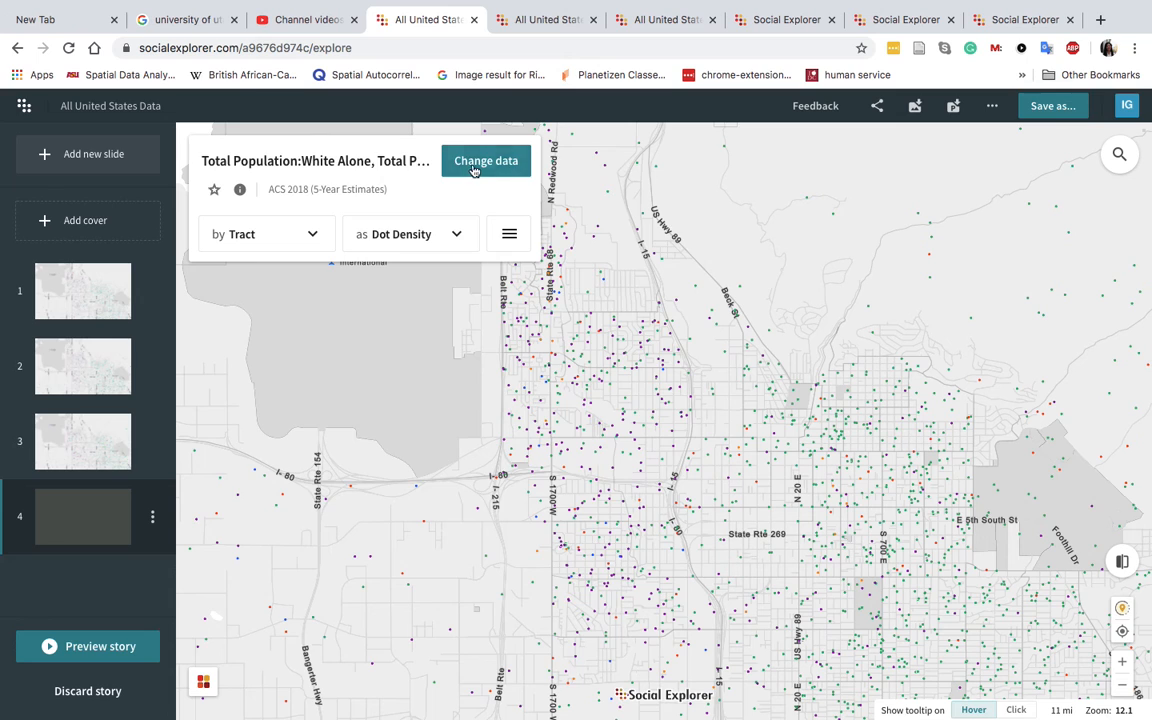
{"action": "left_click", "coordinate": [476, 163]}
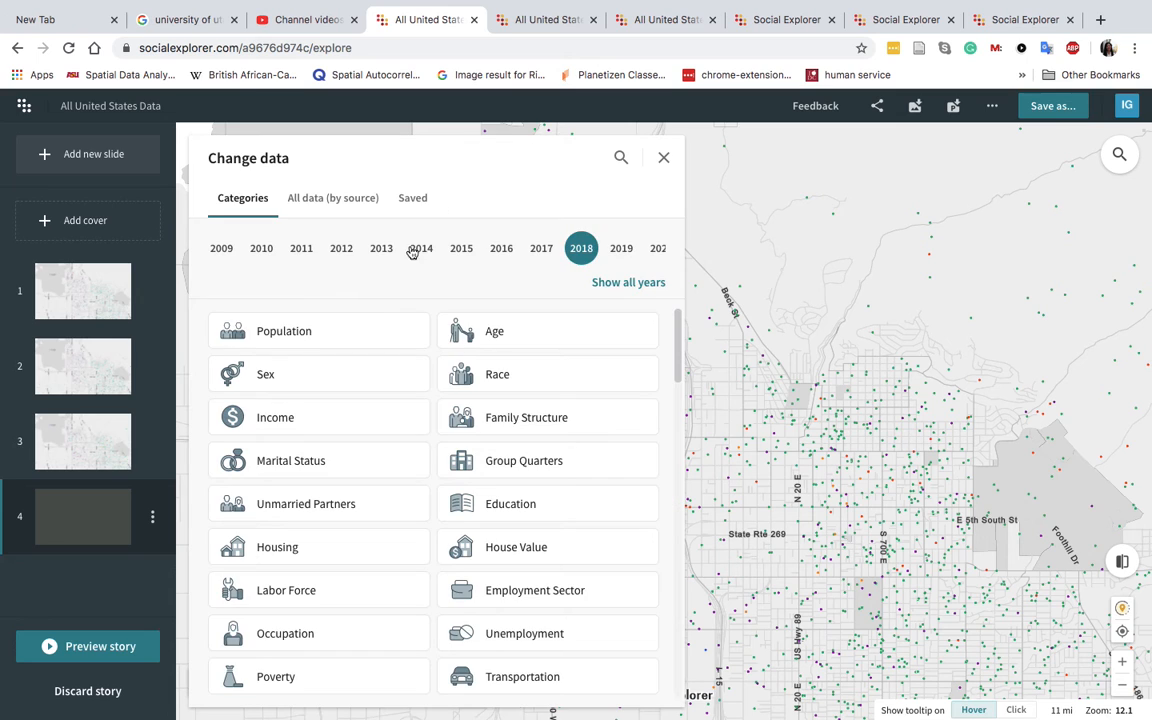
{"action": "left_click", "coordinate": [615, 282]}
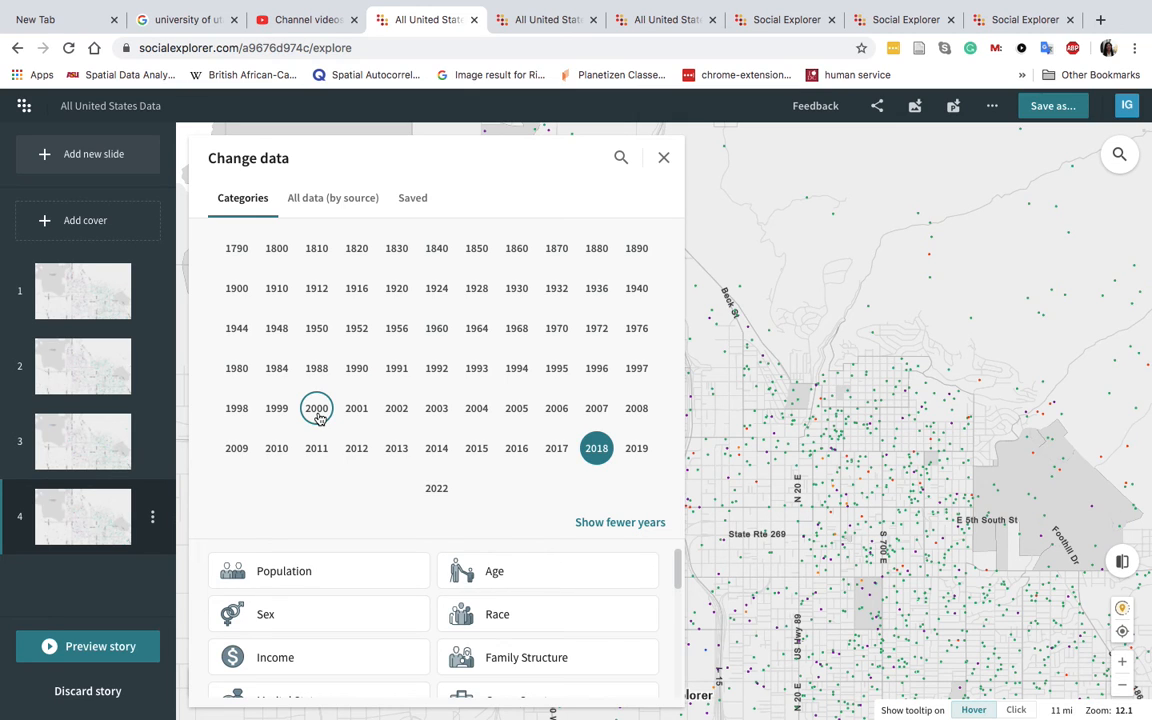
{"action": "left_click", "coordinate": [356, 368]}
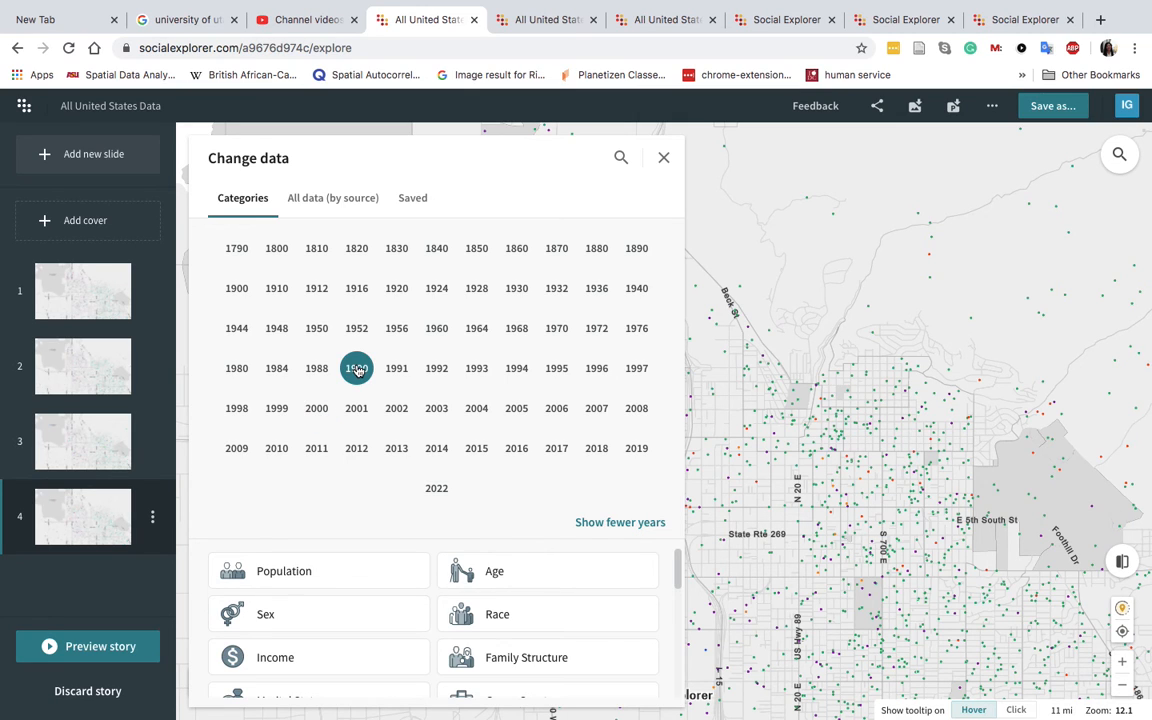
{"action": "left_click", "coordinate": [663, 158]}
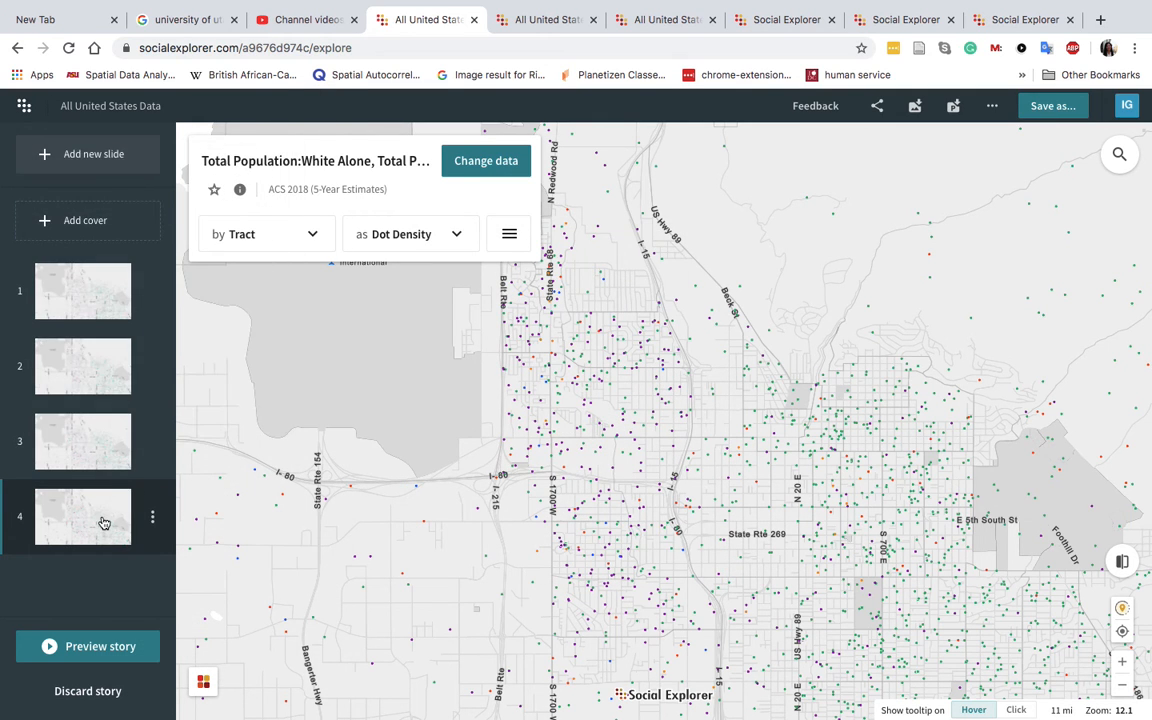
Step: Add a fifth single-map slide and select the year 1980 in its data choices, then close them without picking a category
{"action": "left_click", "coordinate": [90, 155]}
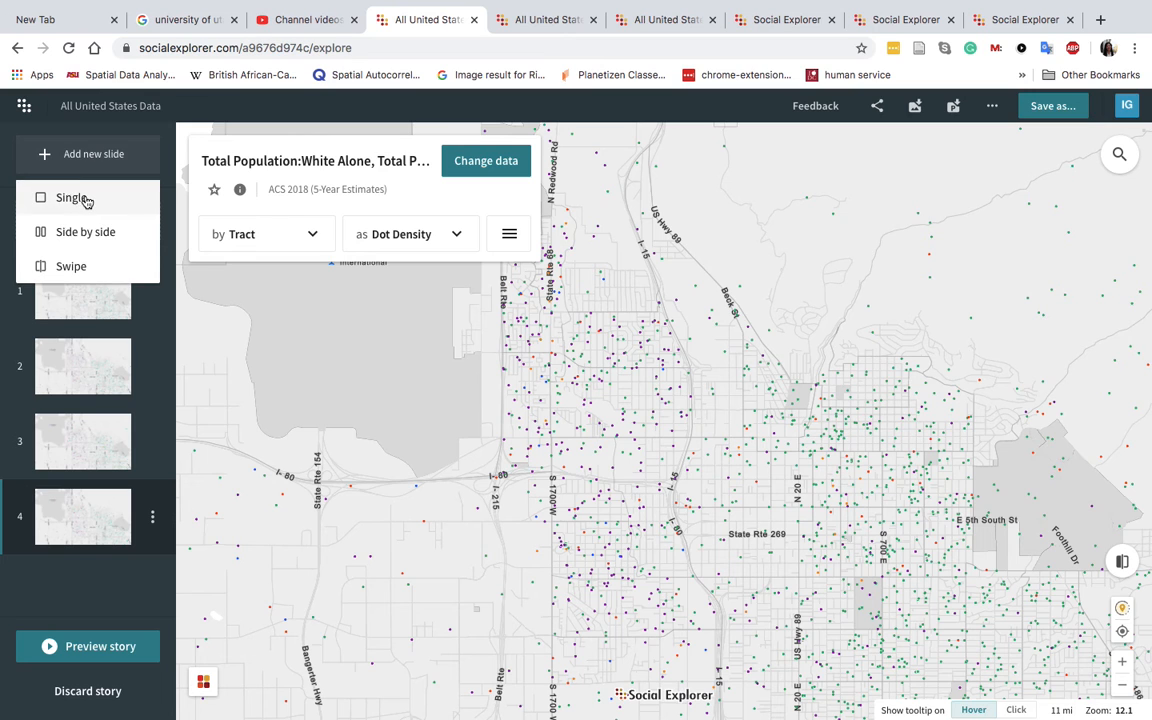
{"action": "left_click", "coordinate": [82, 197]}
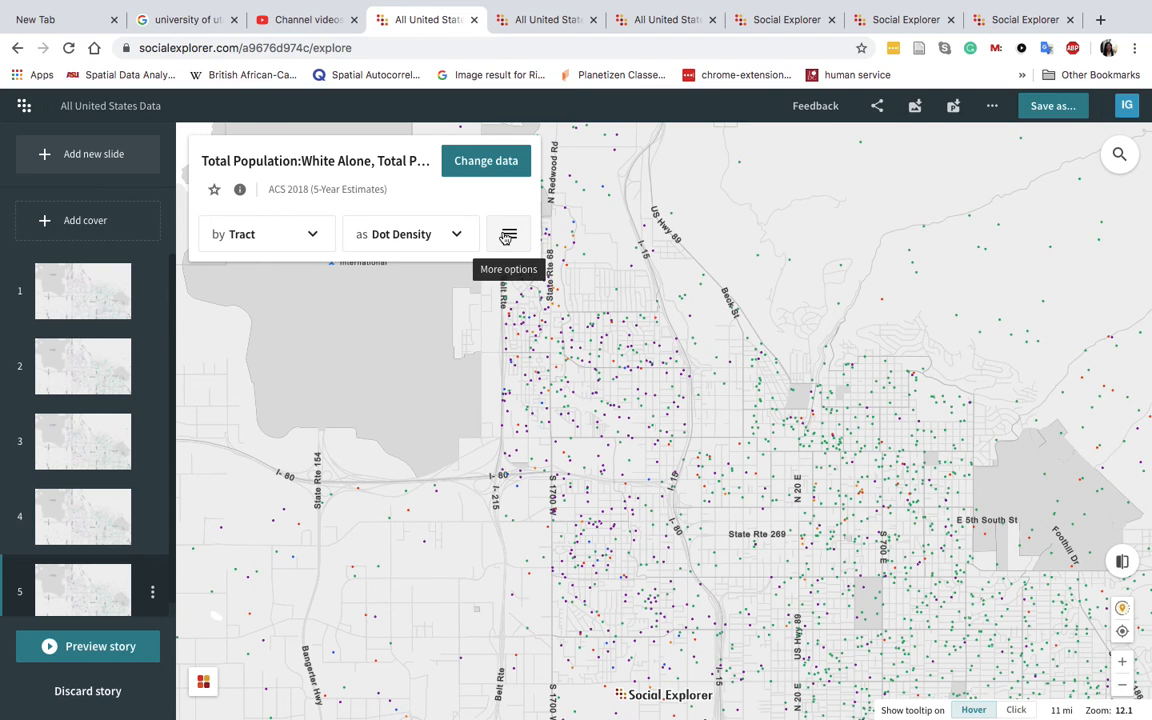
{"action": "left_click", "coordinate": [482, 163]}
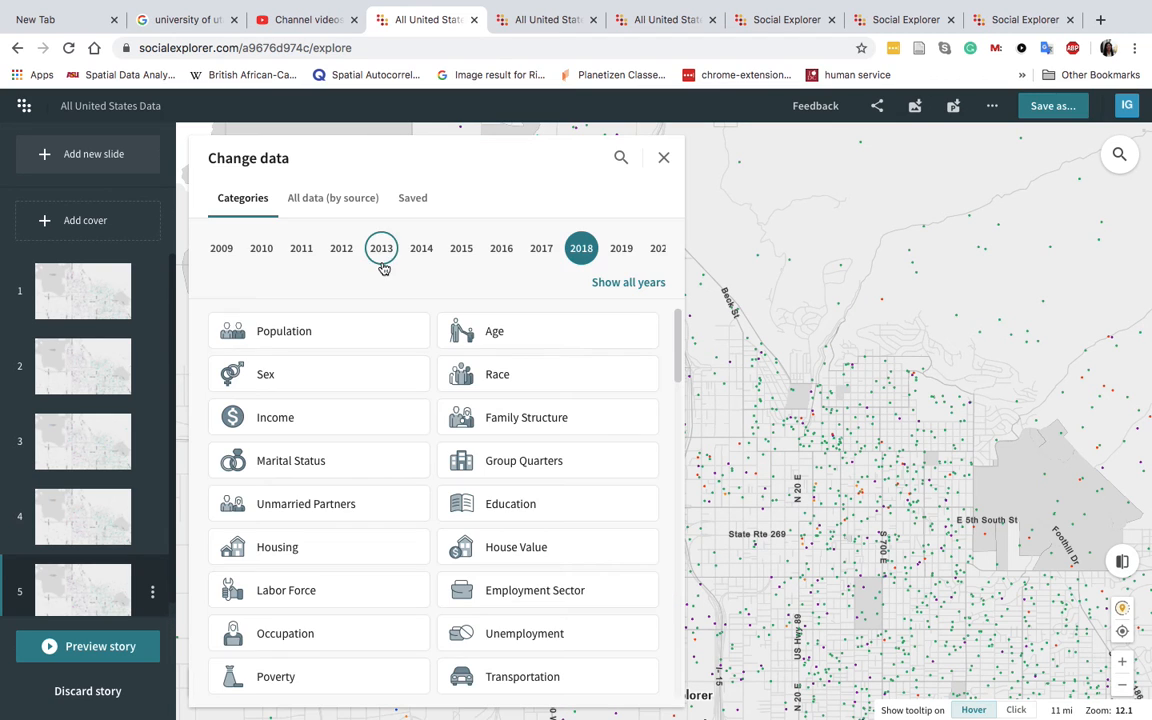
{"action": "left_click", "coordinate": [612, 283]}
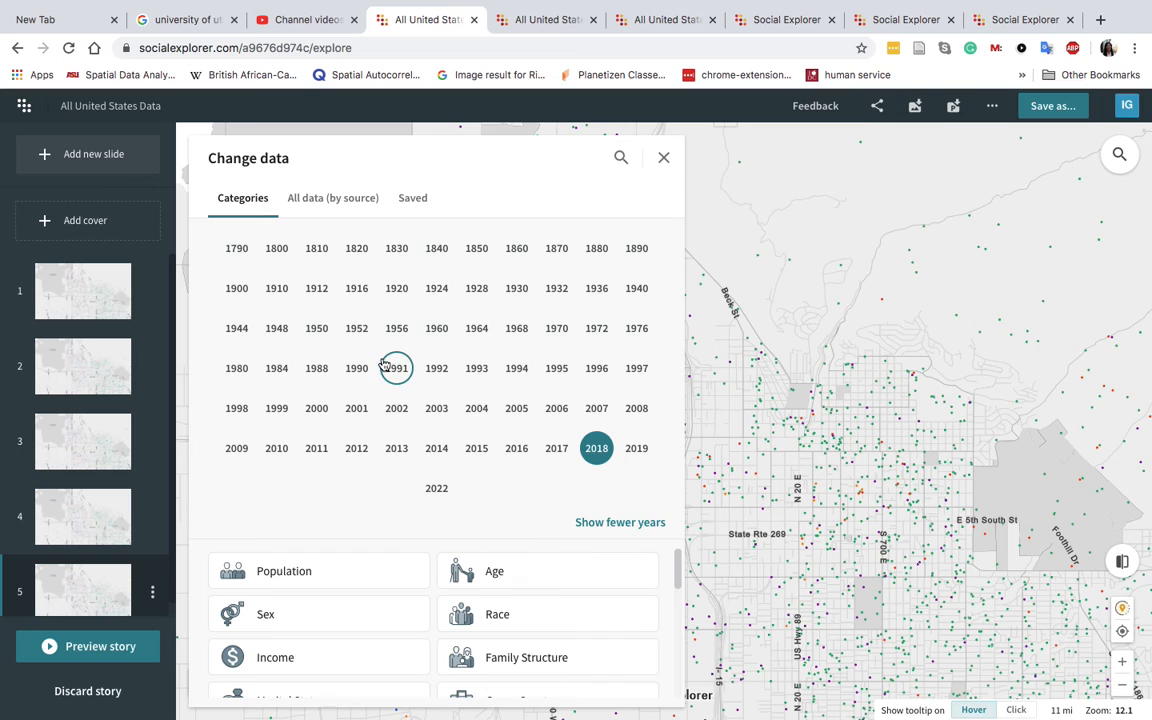
{"action": "left_click", "coordinate": [237, 368]}
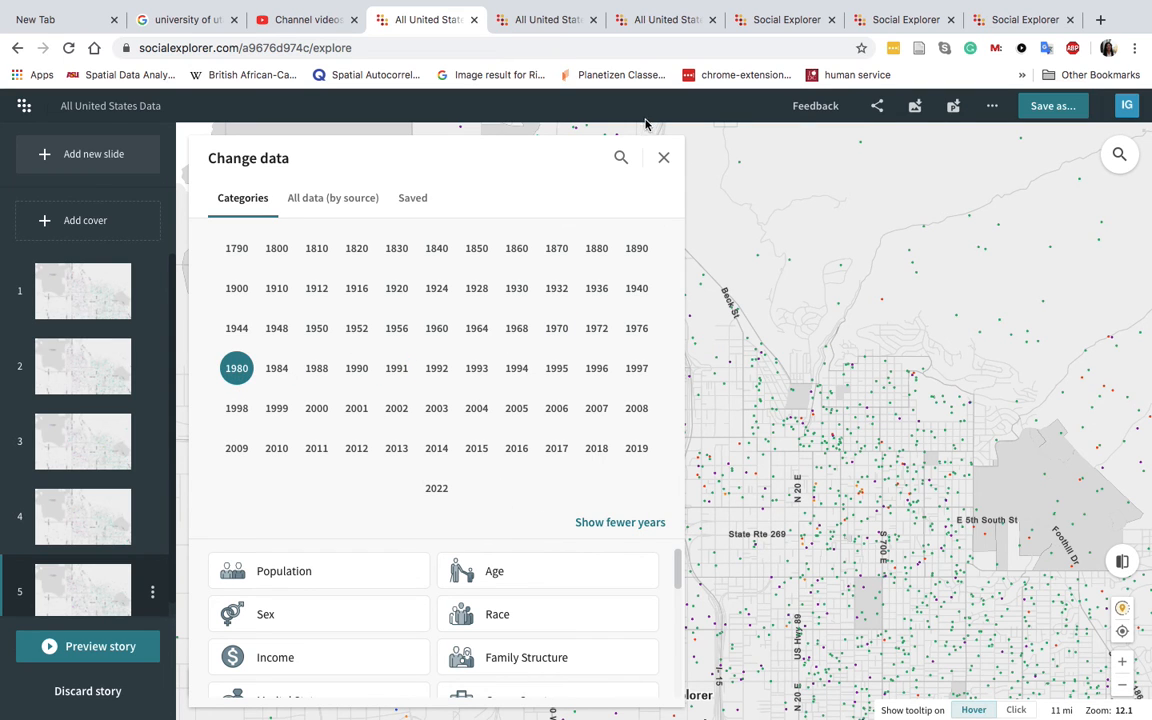
{"action": "left_click", "coordinate": [664, 162]}
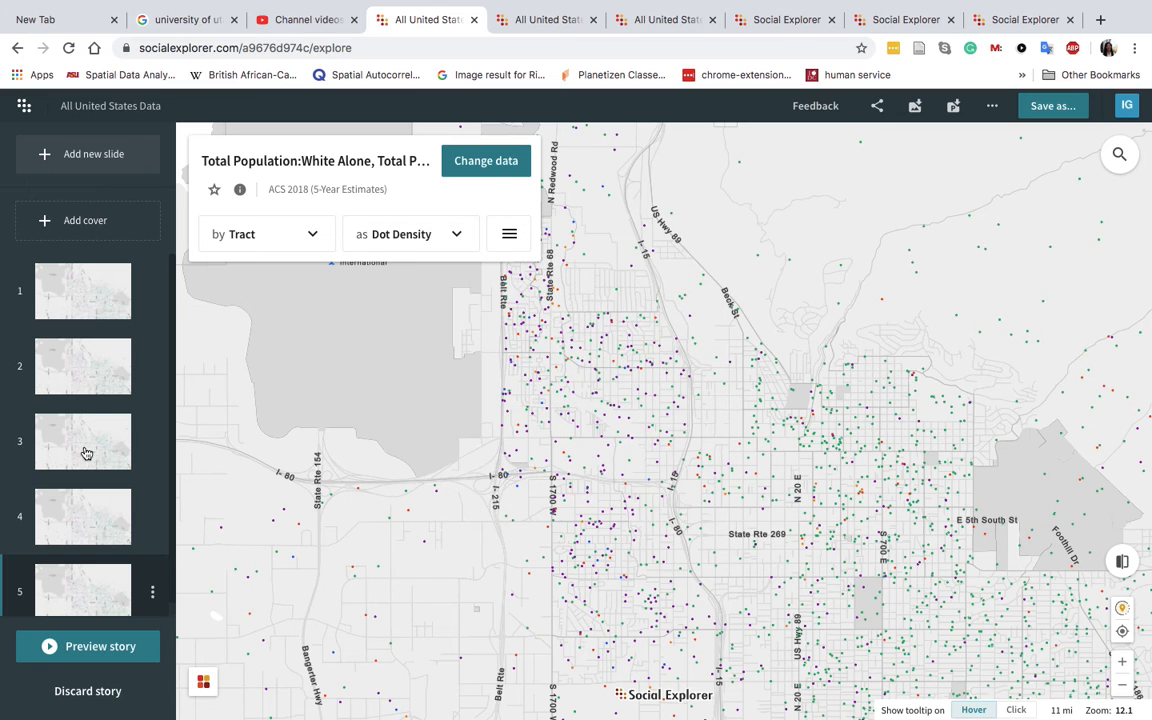
Step: Add a sixth single-map slide and select the year 1970 in its data choices, then close them without picking a category
{"action": "left_click", "coordinate": [62, 152]}
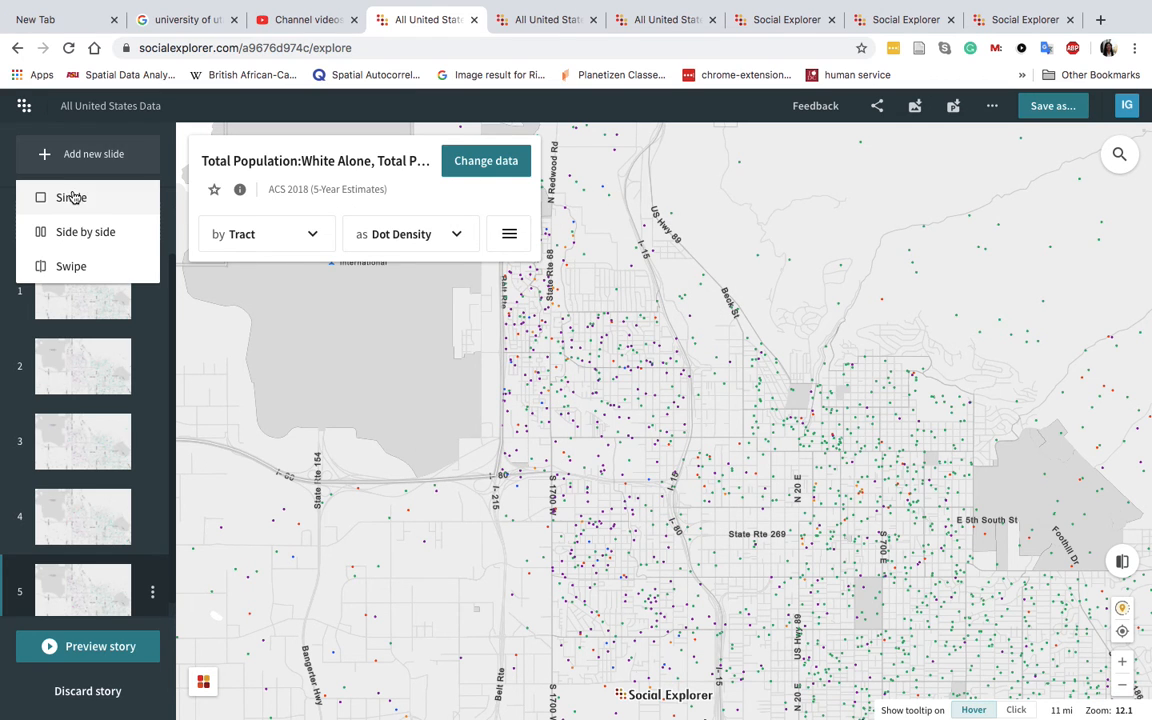
{"action": "left_click", "coordinate": [72, 195]}
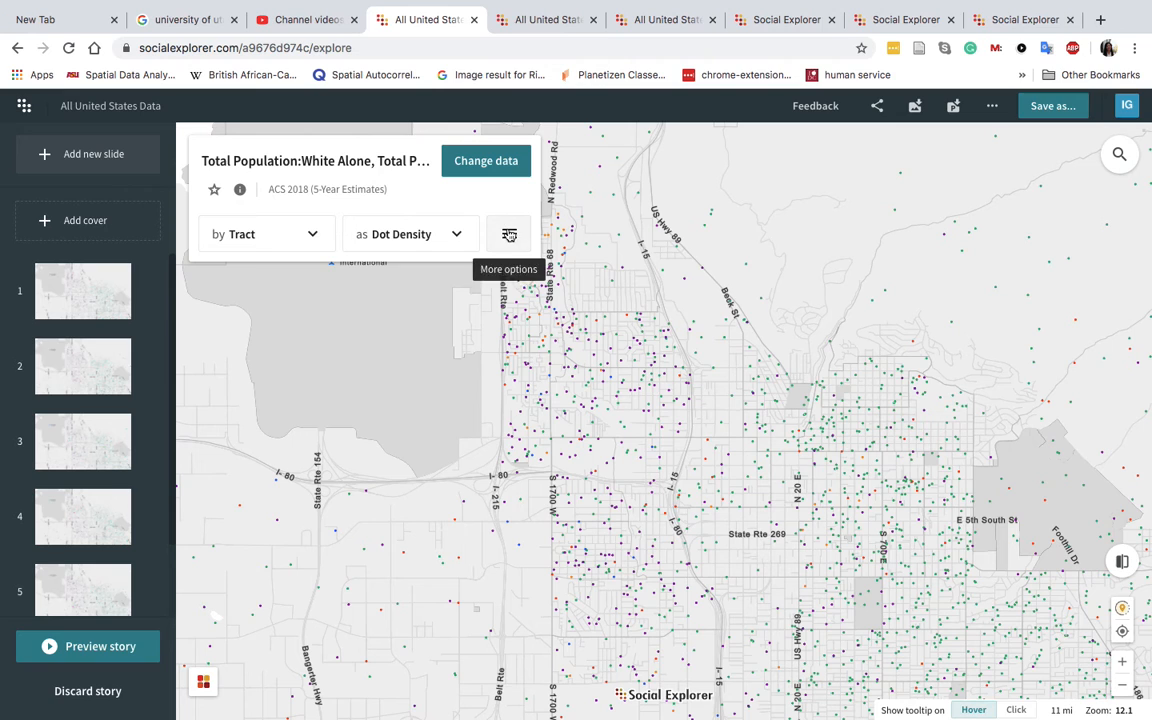
{"action": "left_click", "coordinate": [490, 167]}
{"action": "left_click", "coordinate": [610, 284]}
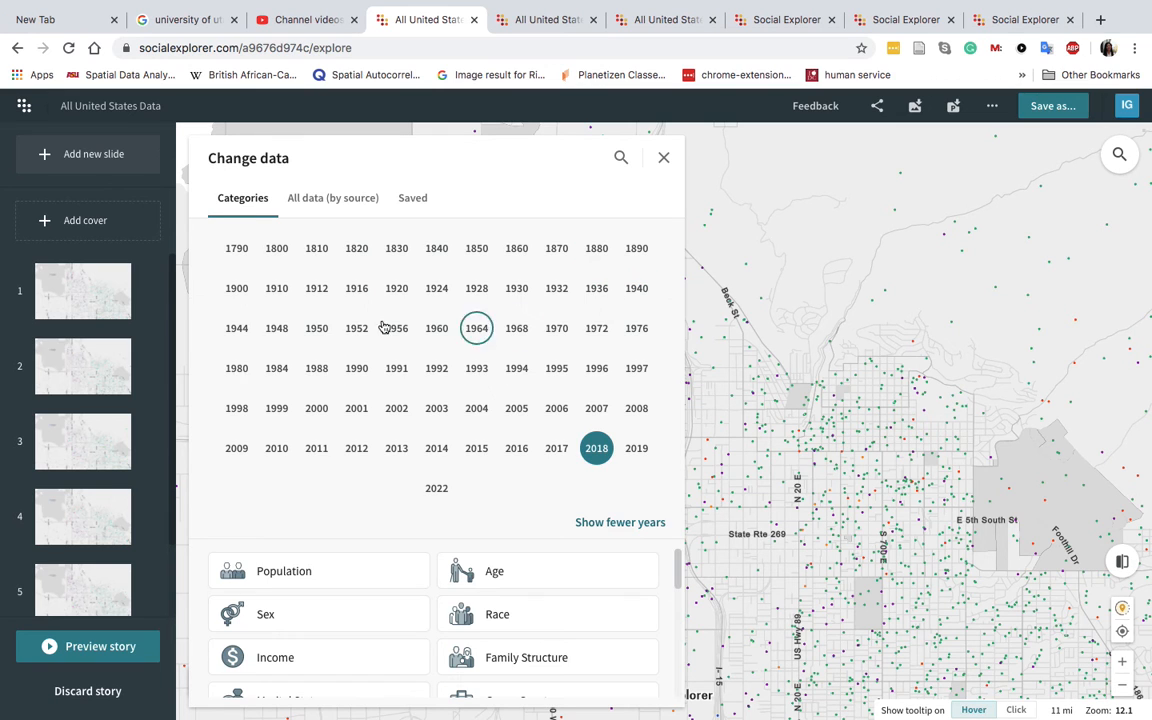
{"action": "left_click", "coordinate": [557, 330]}
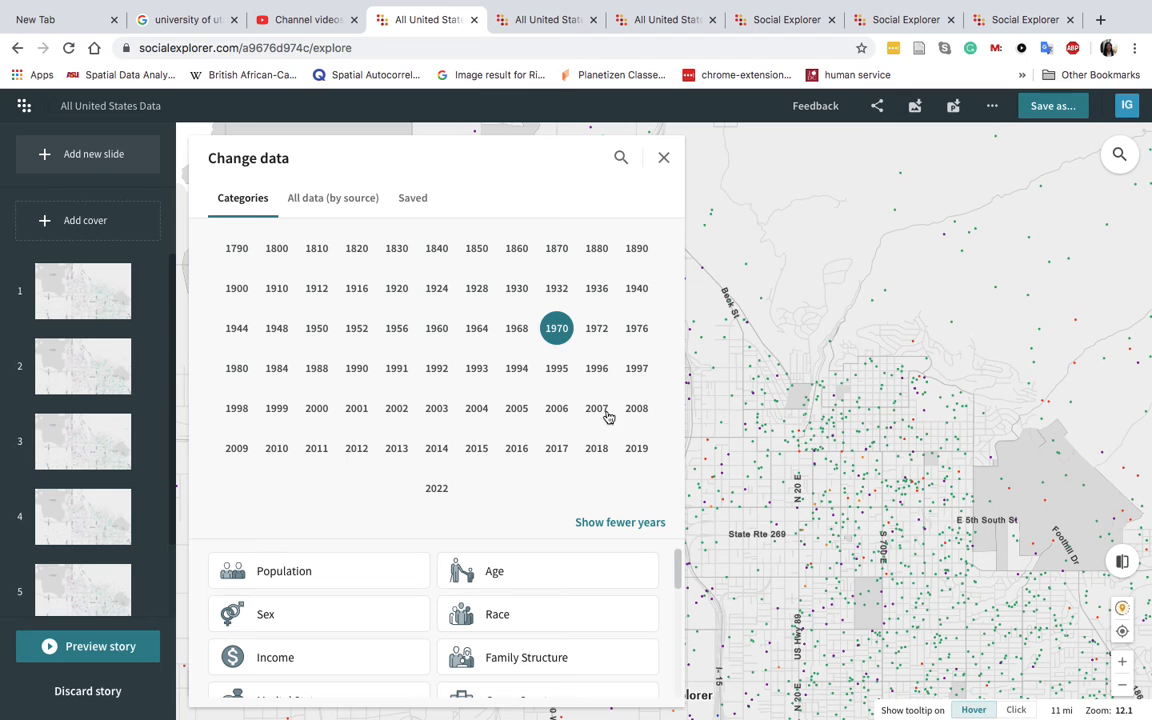
{"action": "left_click", "coordinate": [663, 158]}
Step: Preview the story and step through its slides to the last one, then back to slide 5
{"action": "left_click", "coordinate": [100, 648]}
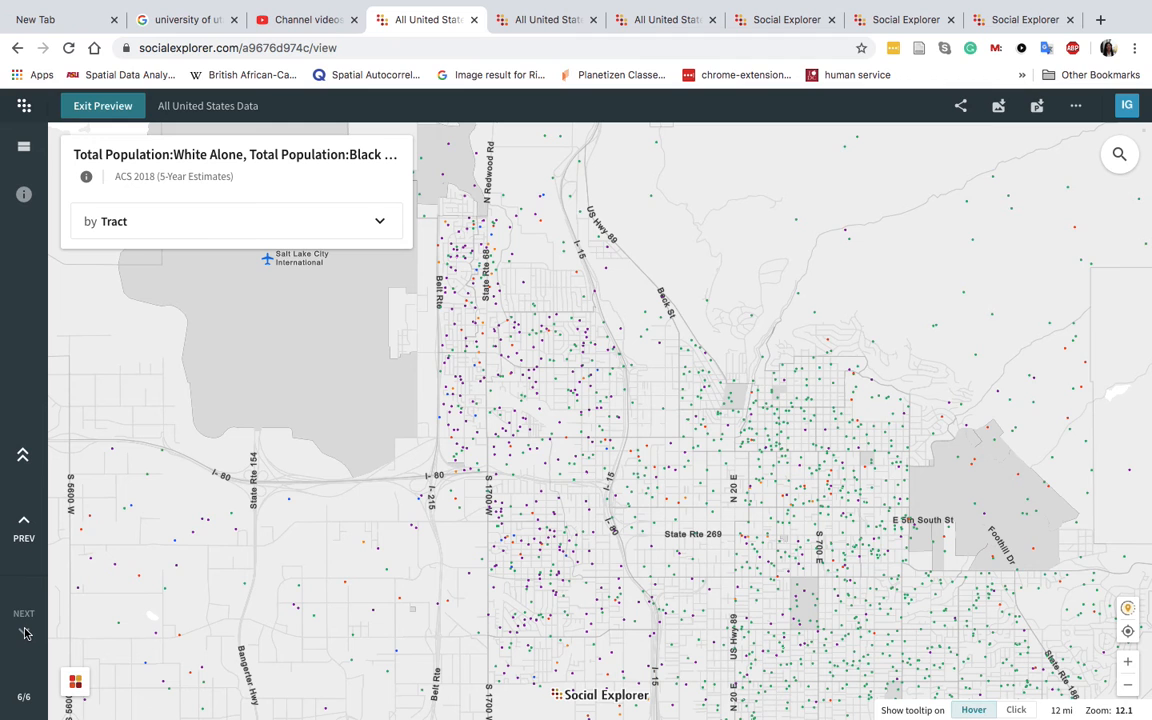
{"action": "left_click", "coordinate": [25, 521]}
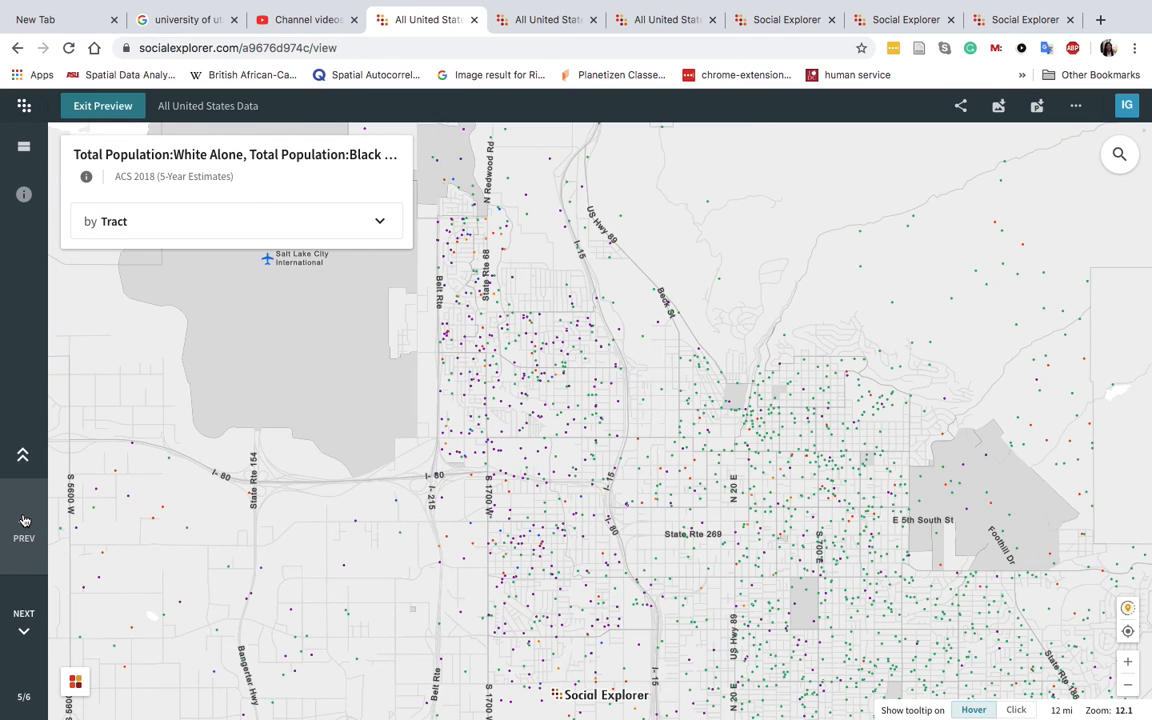
Step: Step back through the previewed slides to the first one and exit the story preview
{"action": "left_click", "coordinate": [25, 521]}
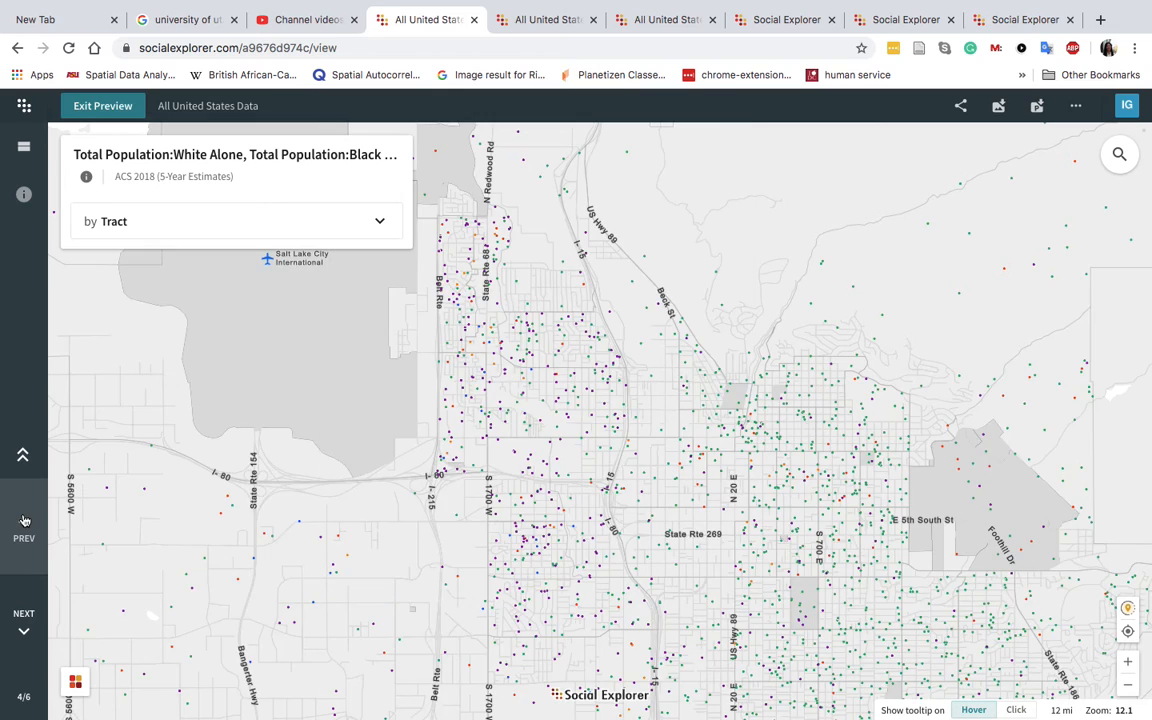
{"action": "left_click", "coordinate": [25, 521]}
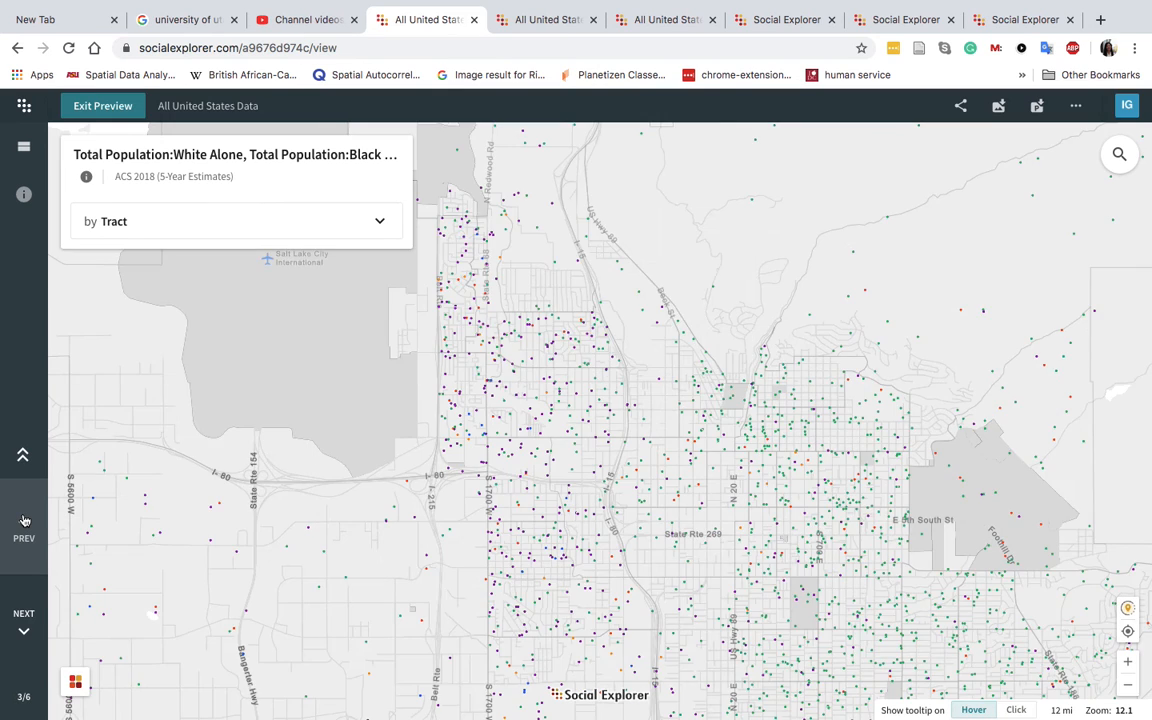
{"action": "left_click", "coordinate": [25, 521]}
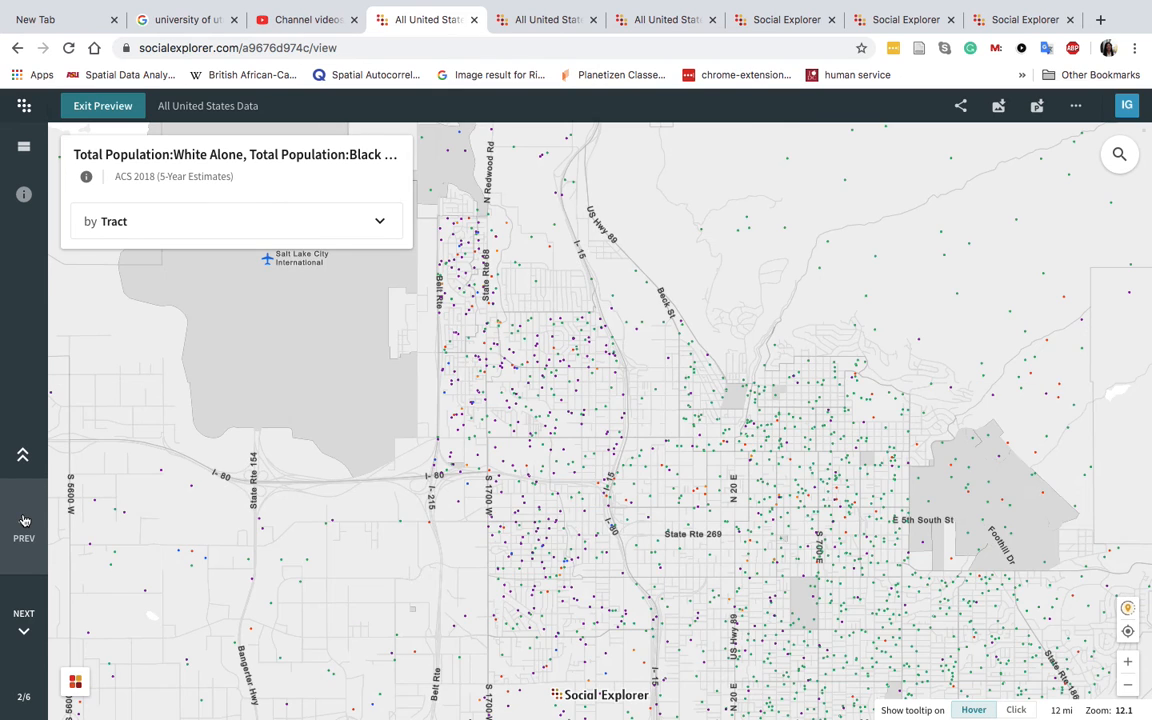
{"action": "left_click", "coordinate": [25, 520]}
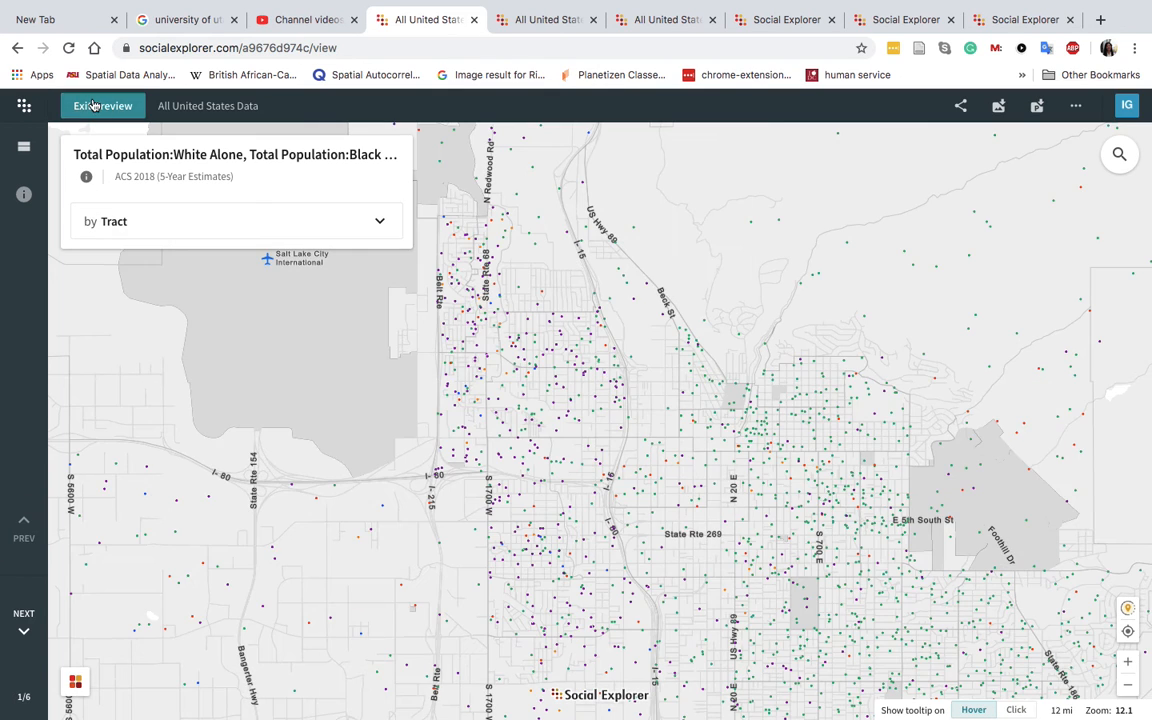
{"action": "left_click", "coordinate": [102, 105]}
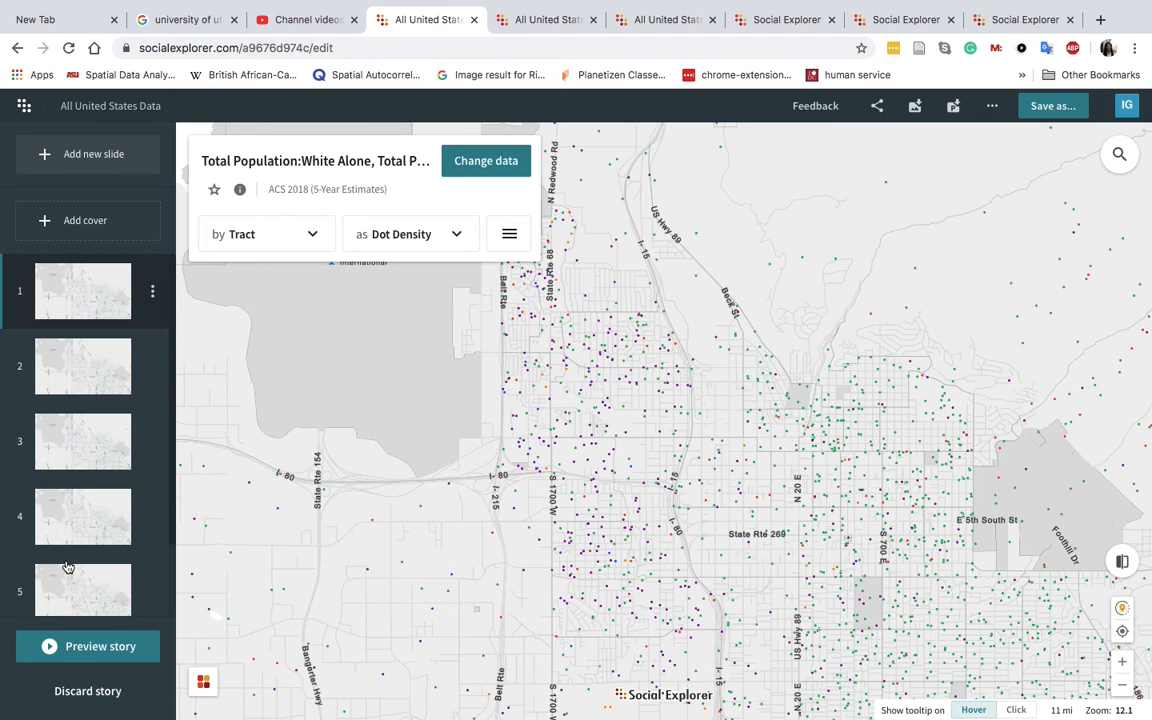
Step: Check slides 2 and 3 in the editor, then export the whole story to PowerPoint from its preview
{"action": "left_click", "coordinate": [80, 380]}
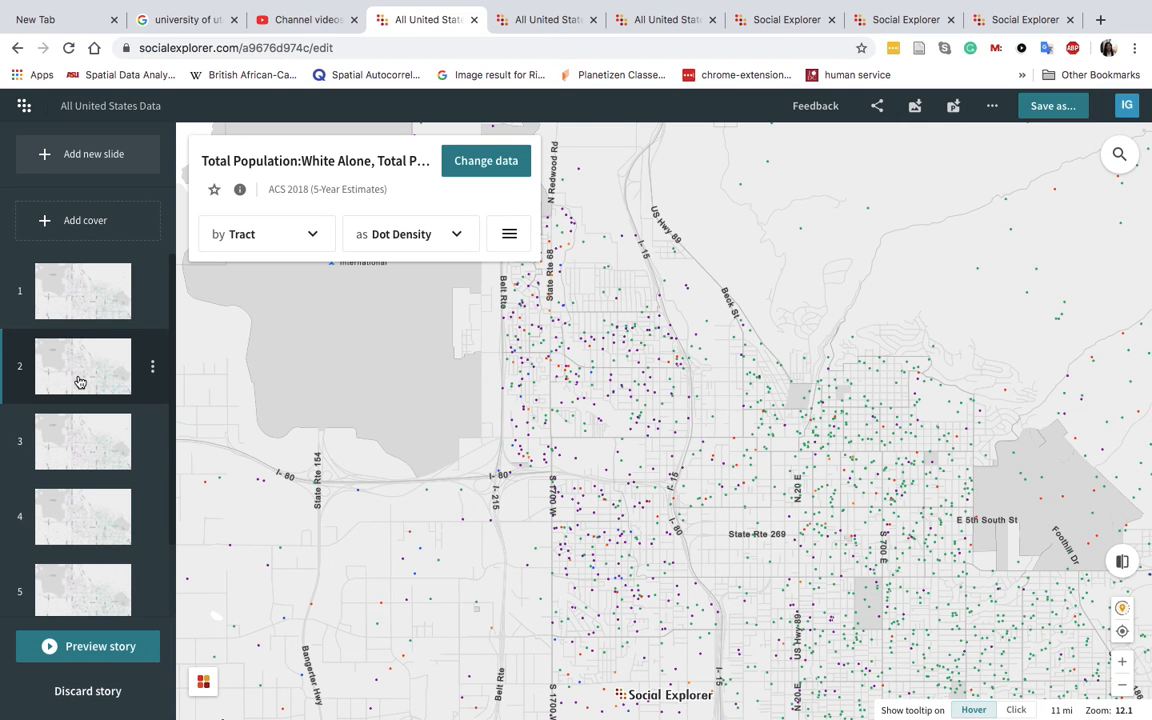
{"action": "left_click", "coordinate": [75, 441]}
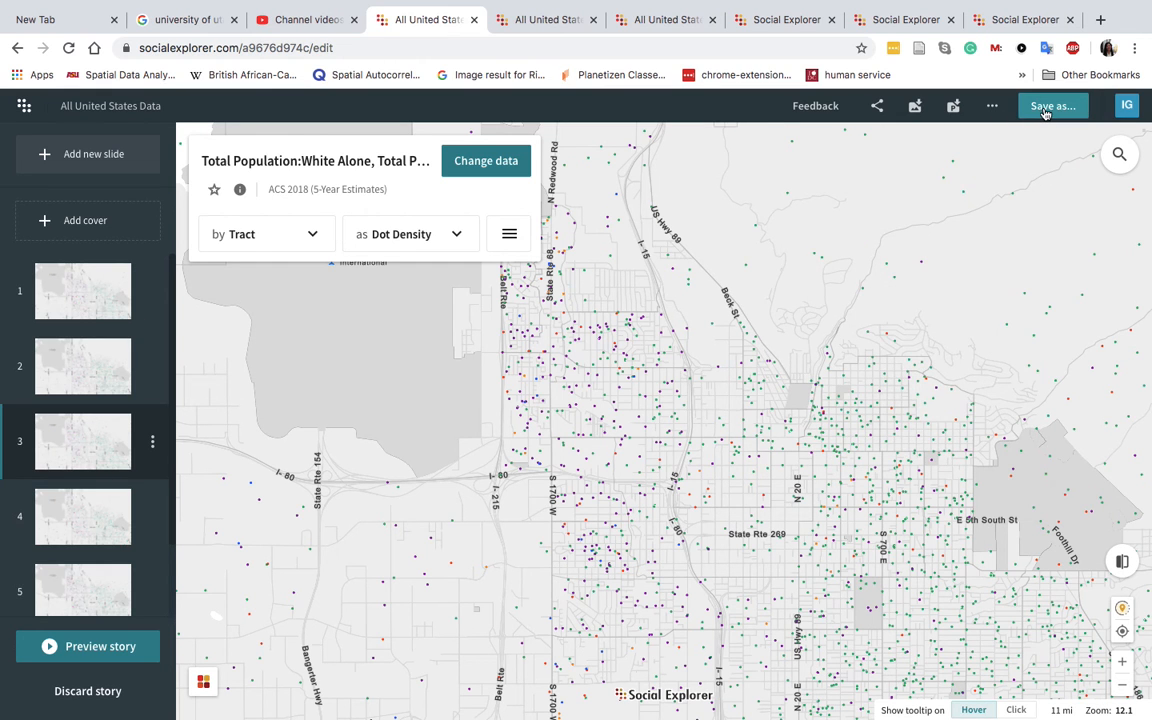
{"action": "left_click", "coordinate": [102, 648]}
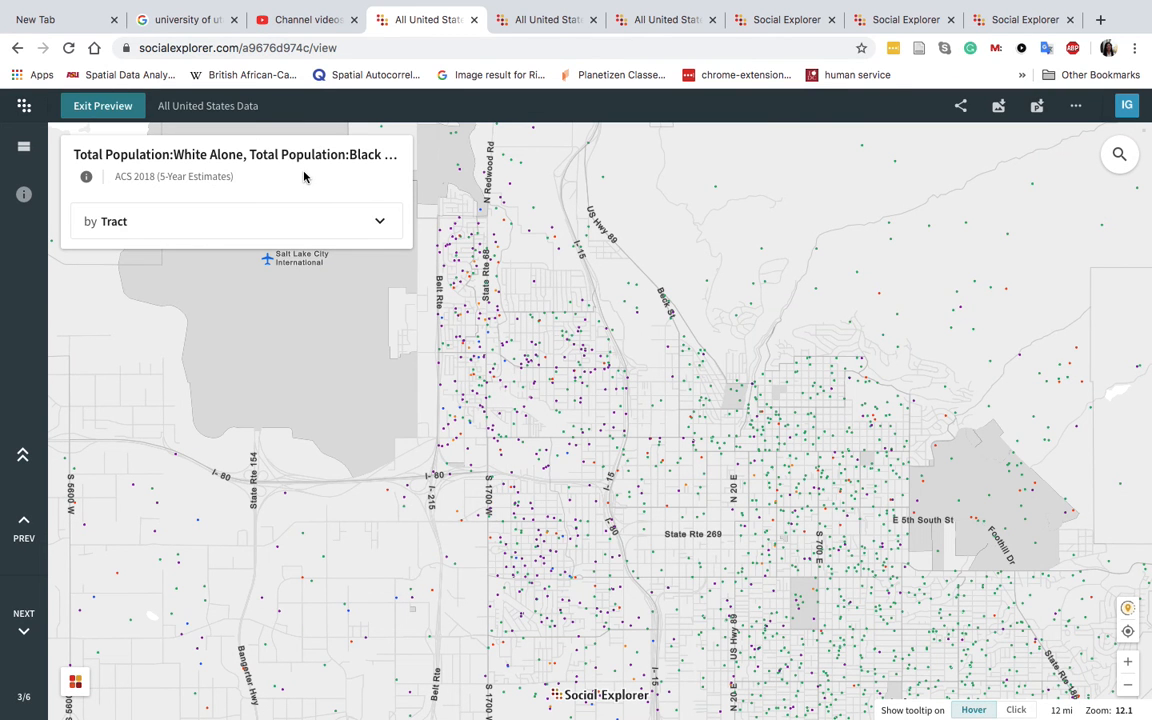
{"action": "left_click", "coordinate": [1038, 110]}
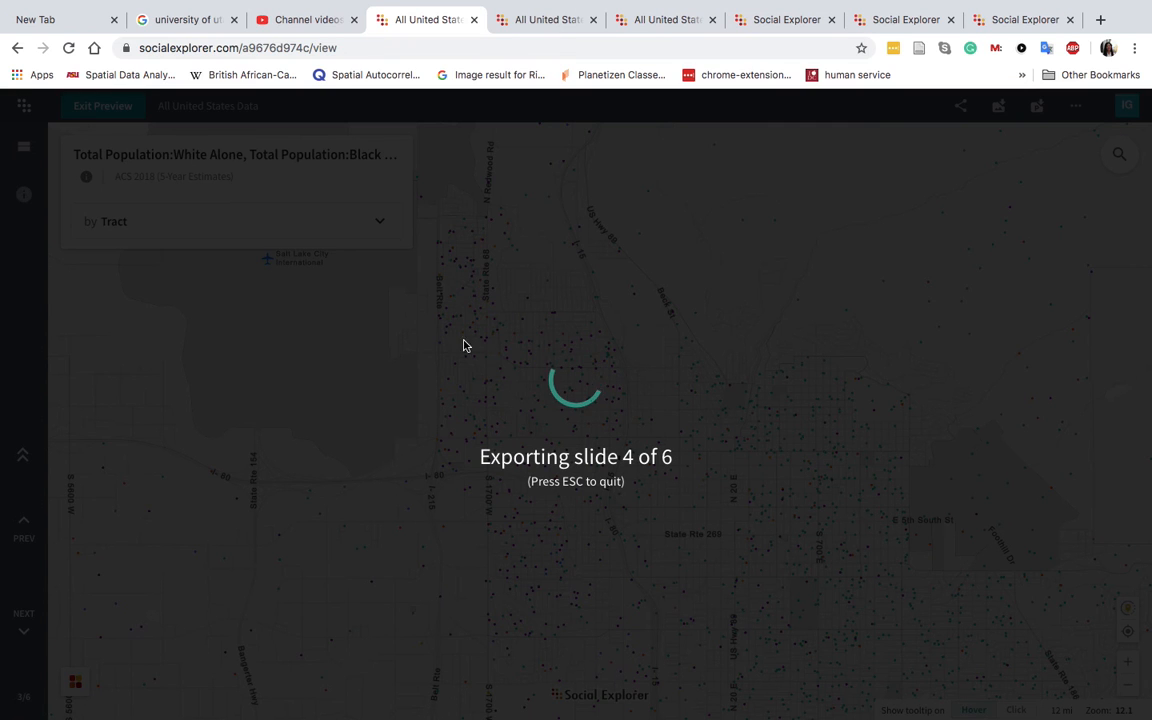
Step: Take the browser out of full screen and switch to the Data presentation in PowerPoint
{"action": "mouse_move", "coordinate": [166, 3]}
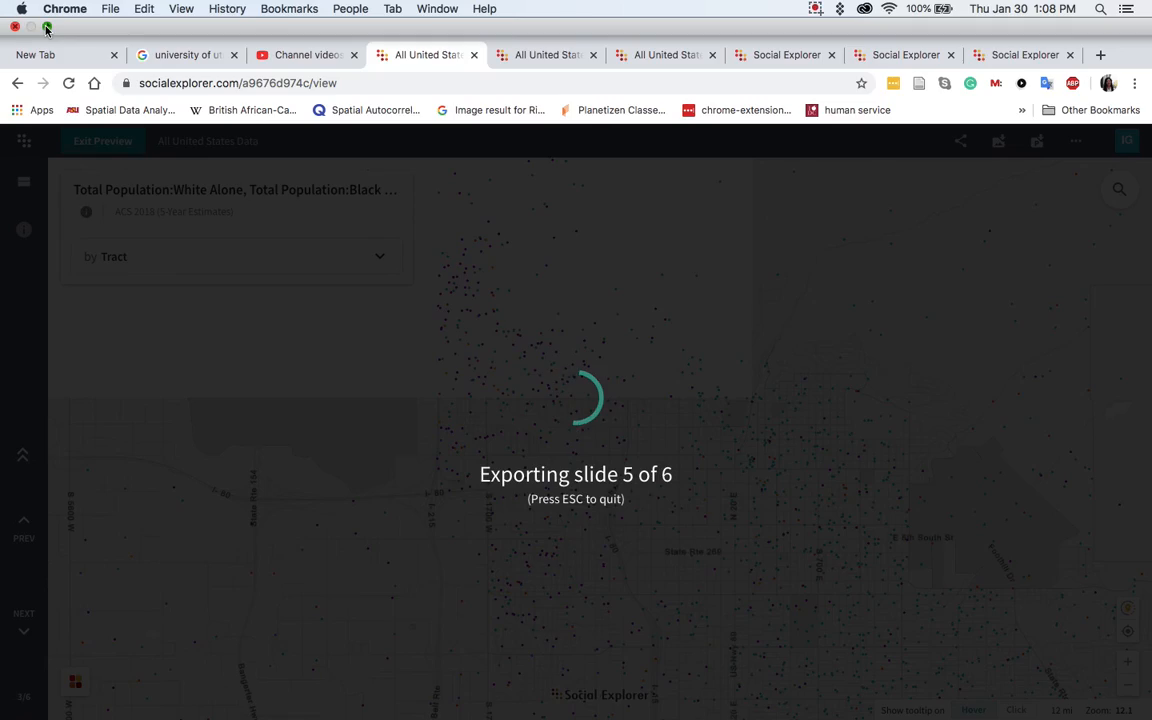
{"action": "left_click", "coordinate": [46, 28]}
{"action": "left_click", "coordinate": [393, 550]}
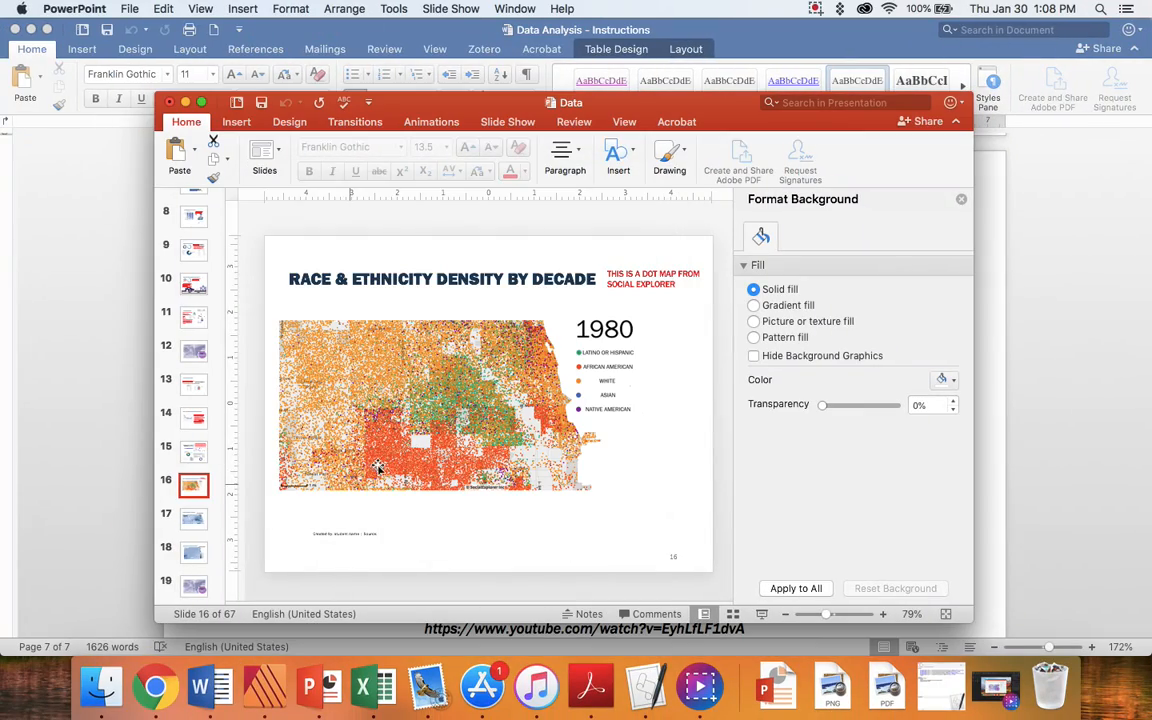